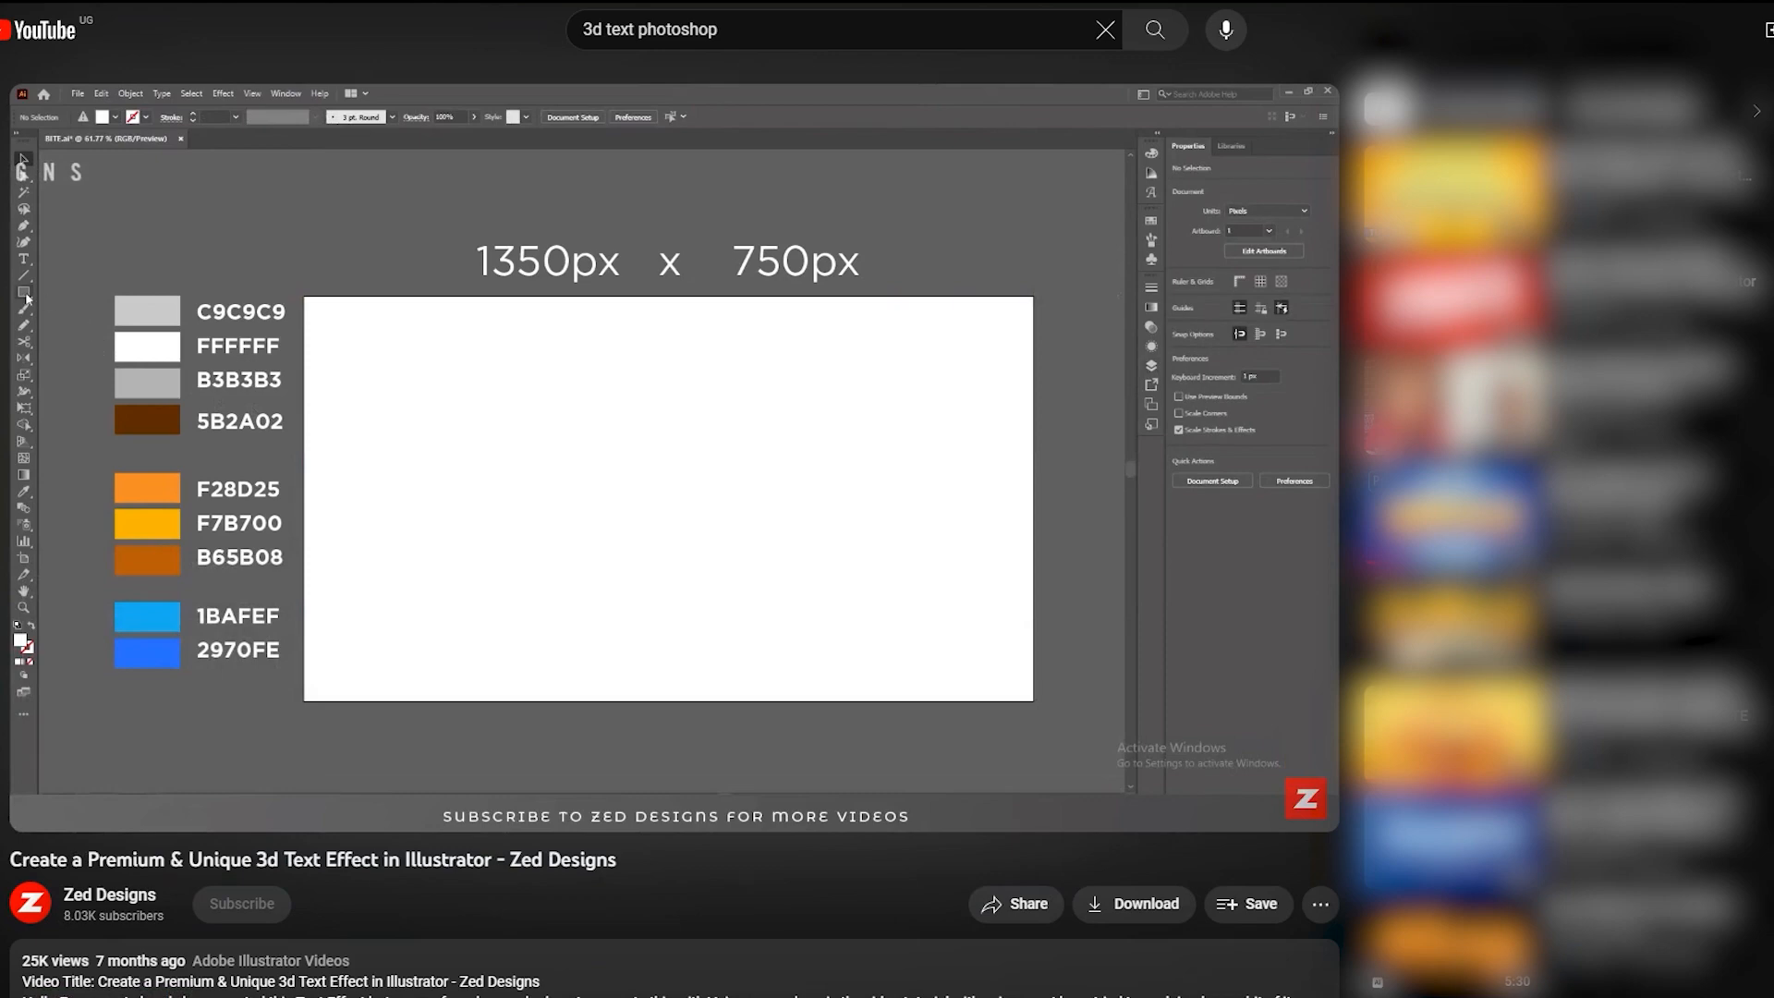
{"action": "scroll", "coordinate": [887, 498], "scroll_direction": "down", "scroll_amount": 2}
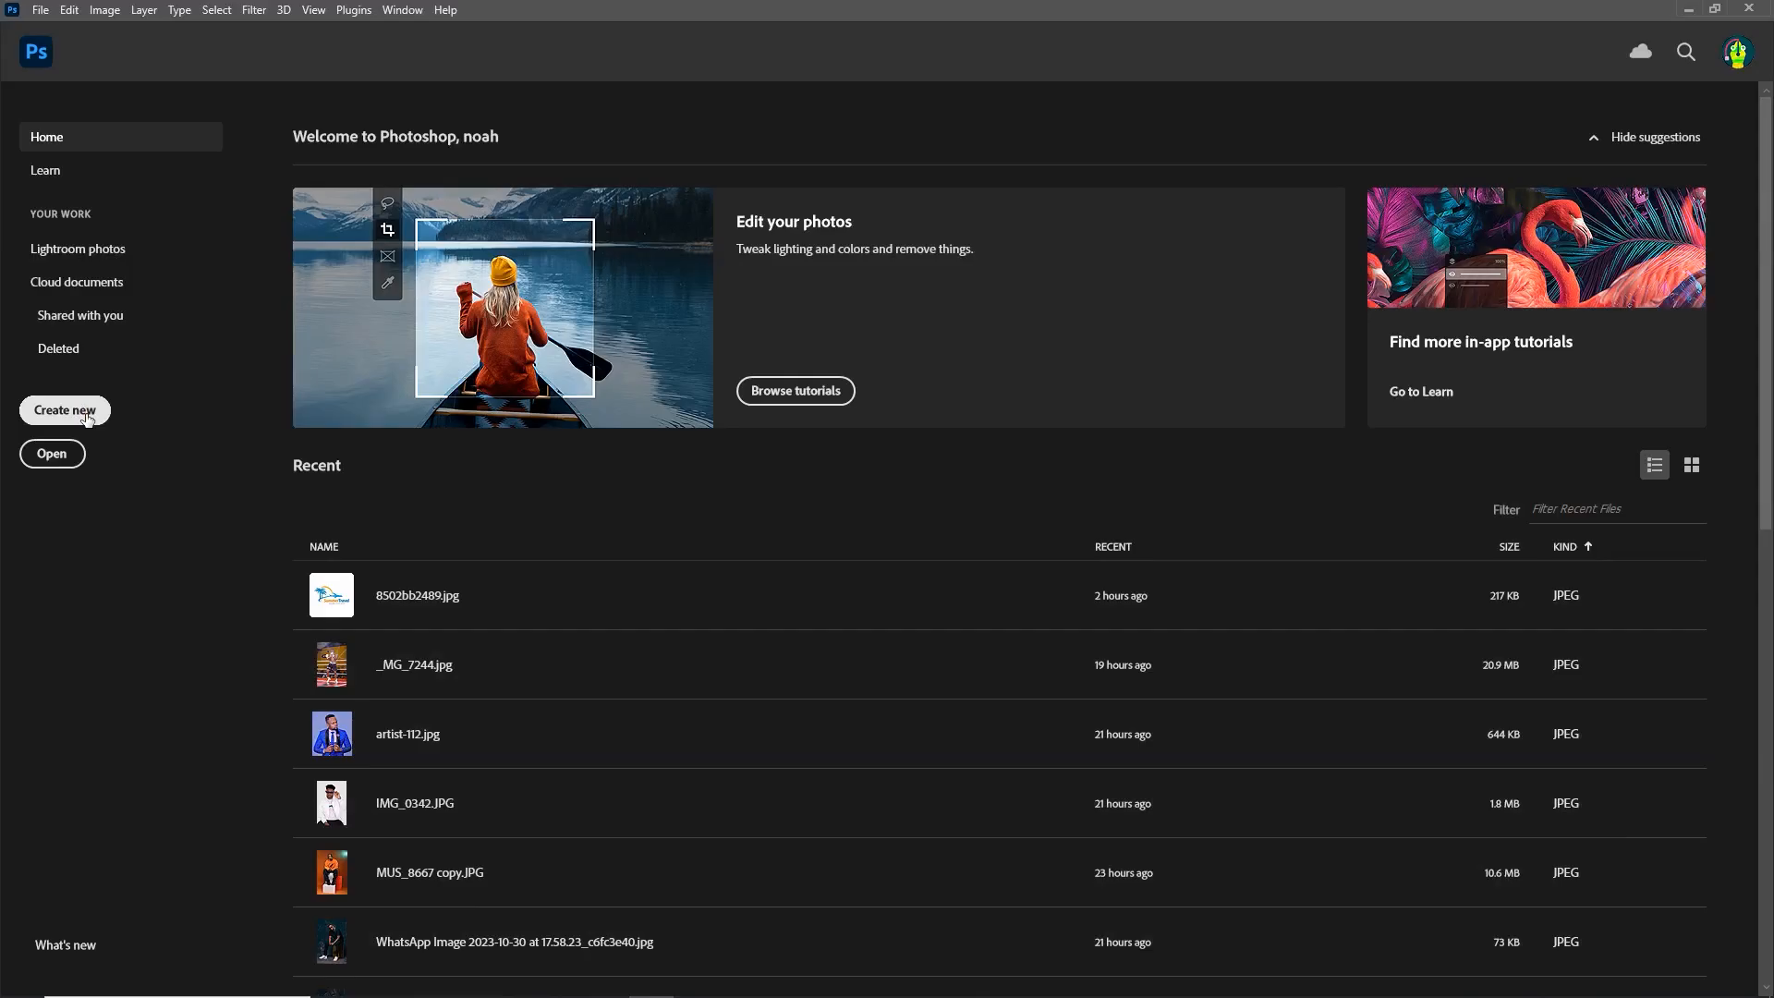
Step: Start a new document and set its width and height to 3000 pixels
{"action": "left_click", "coordinate": [242, 266]}
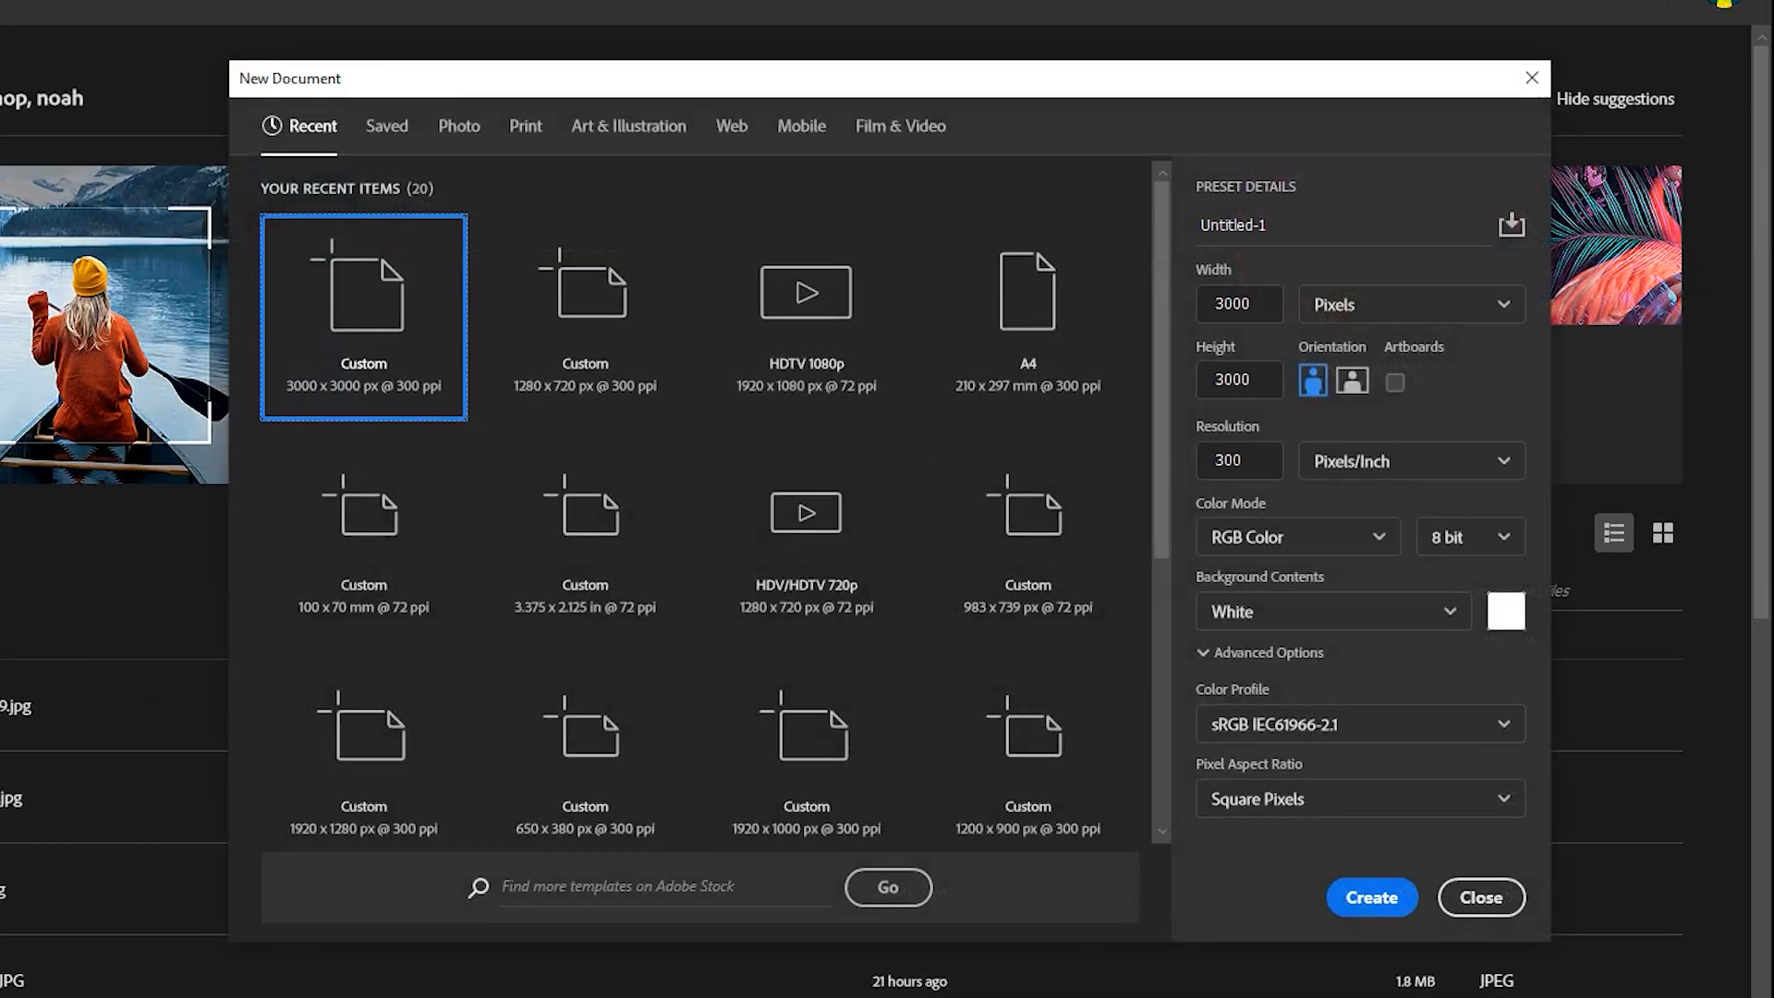
{"action": "left_click", "coordinate": [1242, 314]}
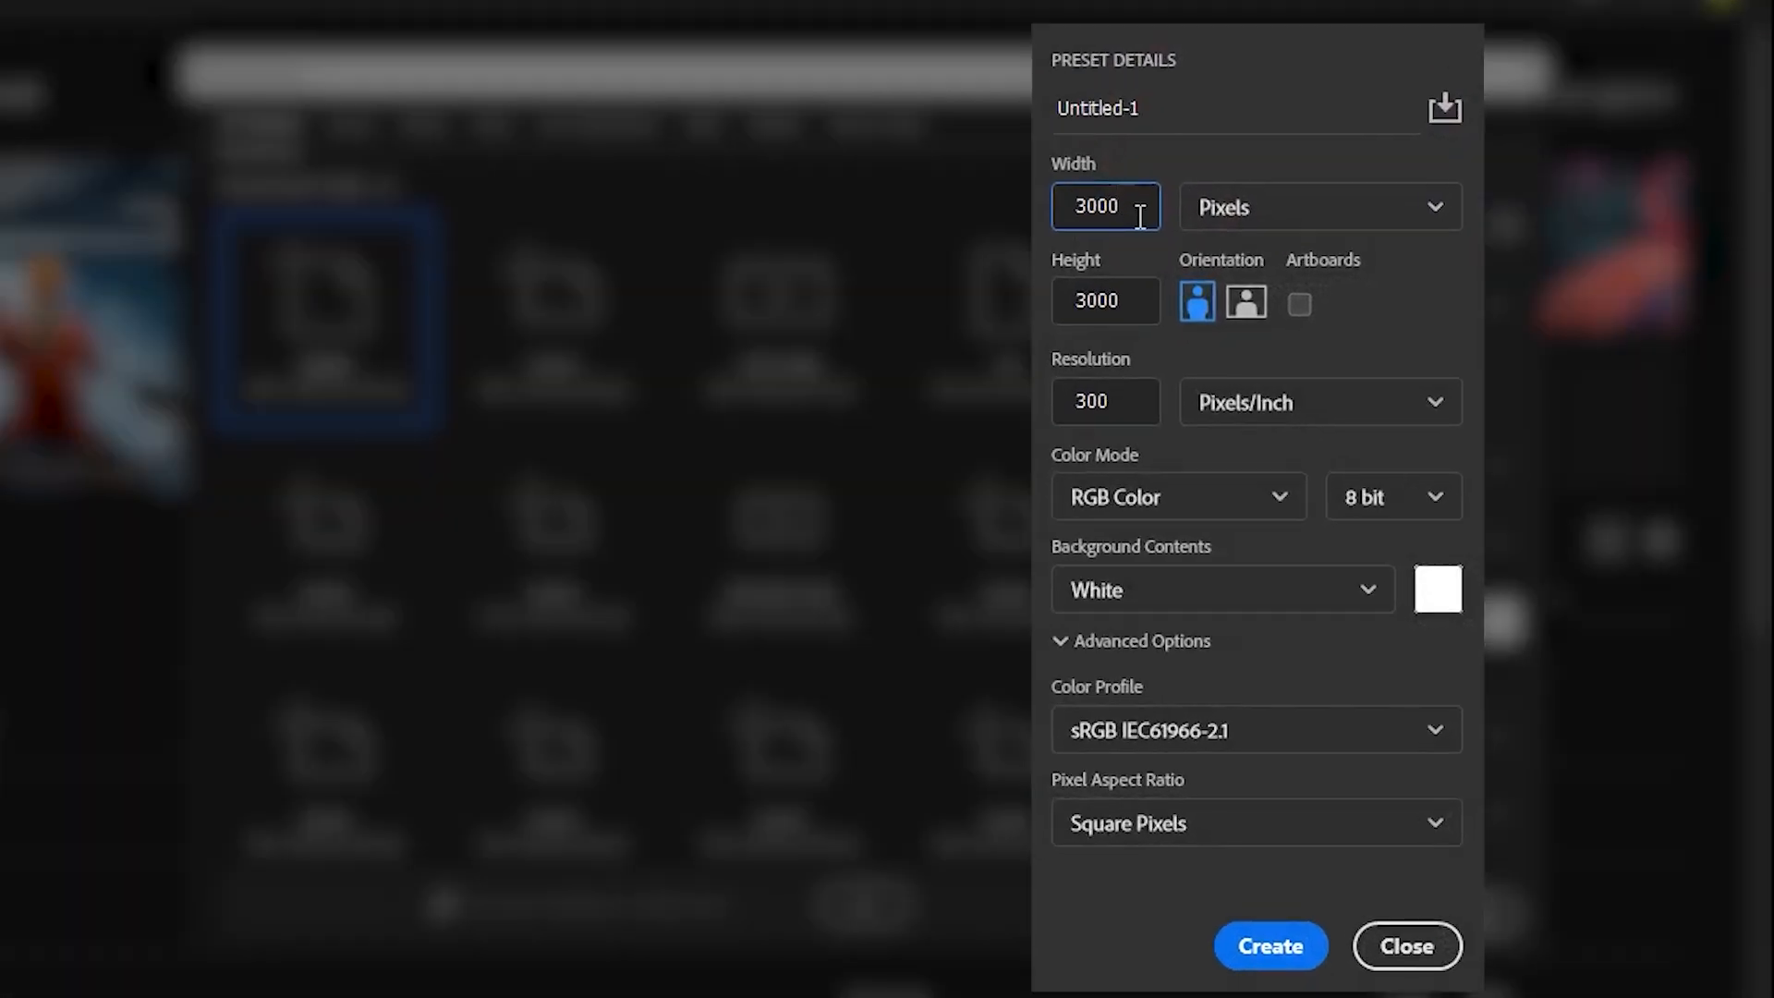
{"action": "double_click", "coordinate": [1139, 216]}
{"action": "type", "text": "3"}
{"action": "left_click_drag", "start_coordinate": [1143, 297], "coordinate": [1076, 305]}
{"action": "type", "text": "3000"}
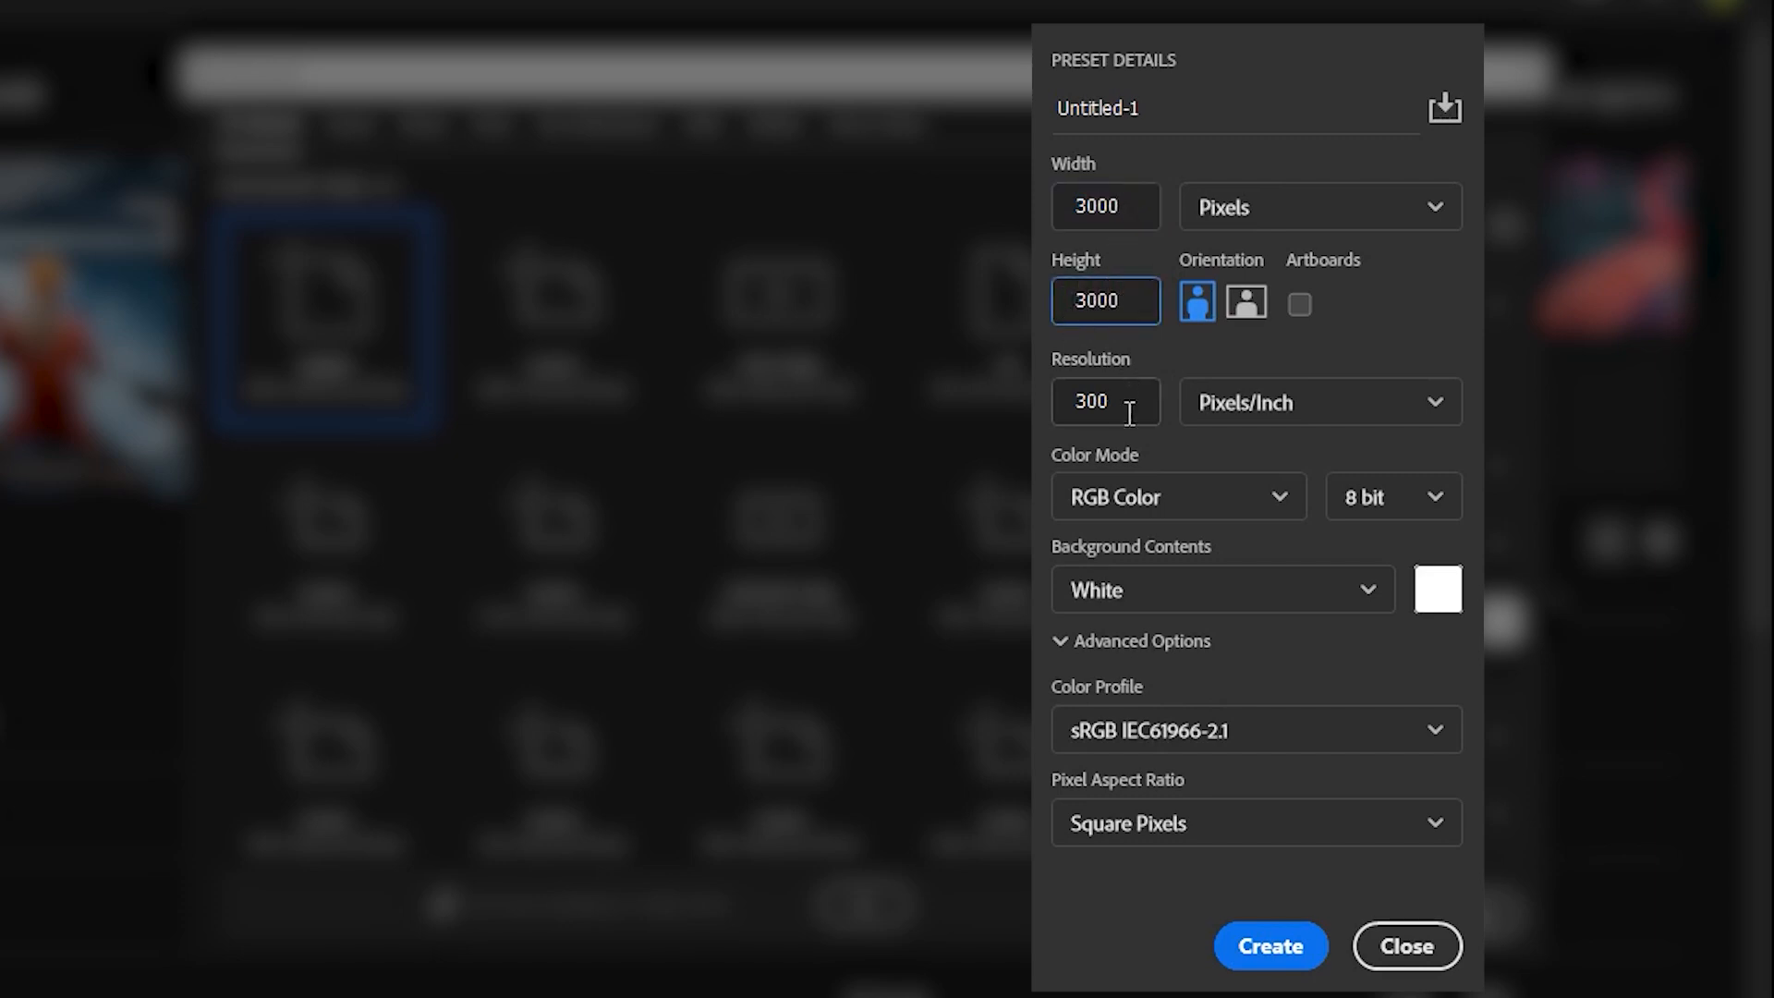
Step: Create the document at 300 pixels/inch in RGB Color, 8 bit, with white background contents
{"action": "left_click_drag", "start_coordinate": [1127, 403], "coordinate": [1077, 413]}
{"action": "left_click", "coordinate": [1088, 399]}
{"action": "left_click", "coordinate": [1223, 494]}
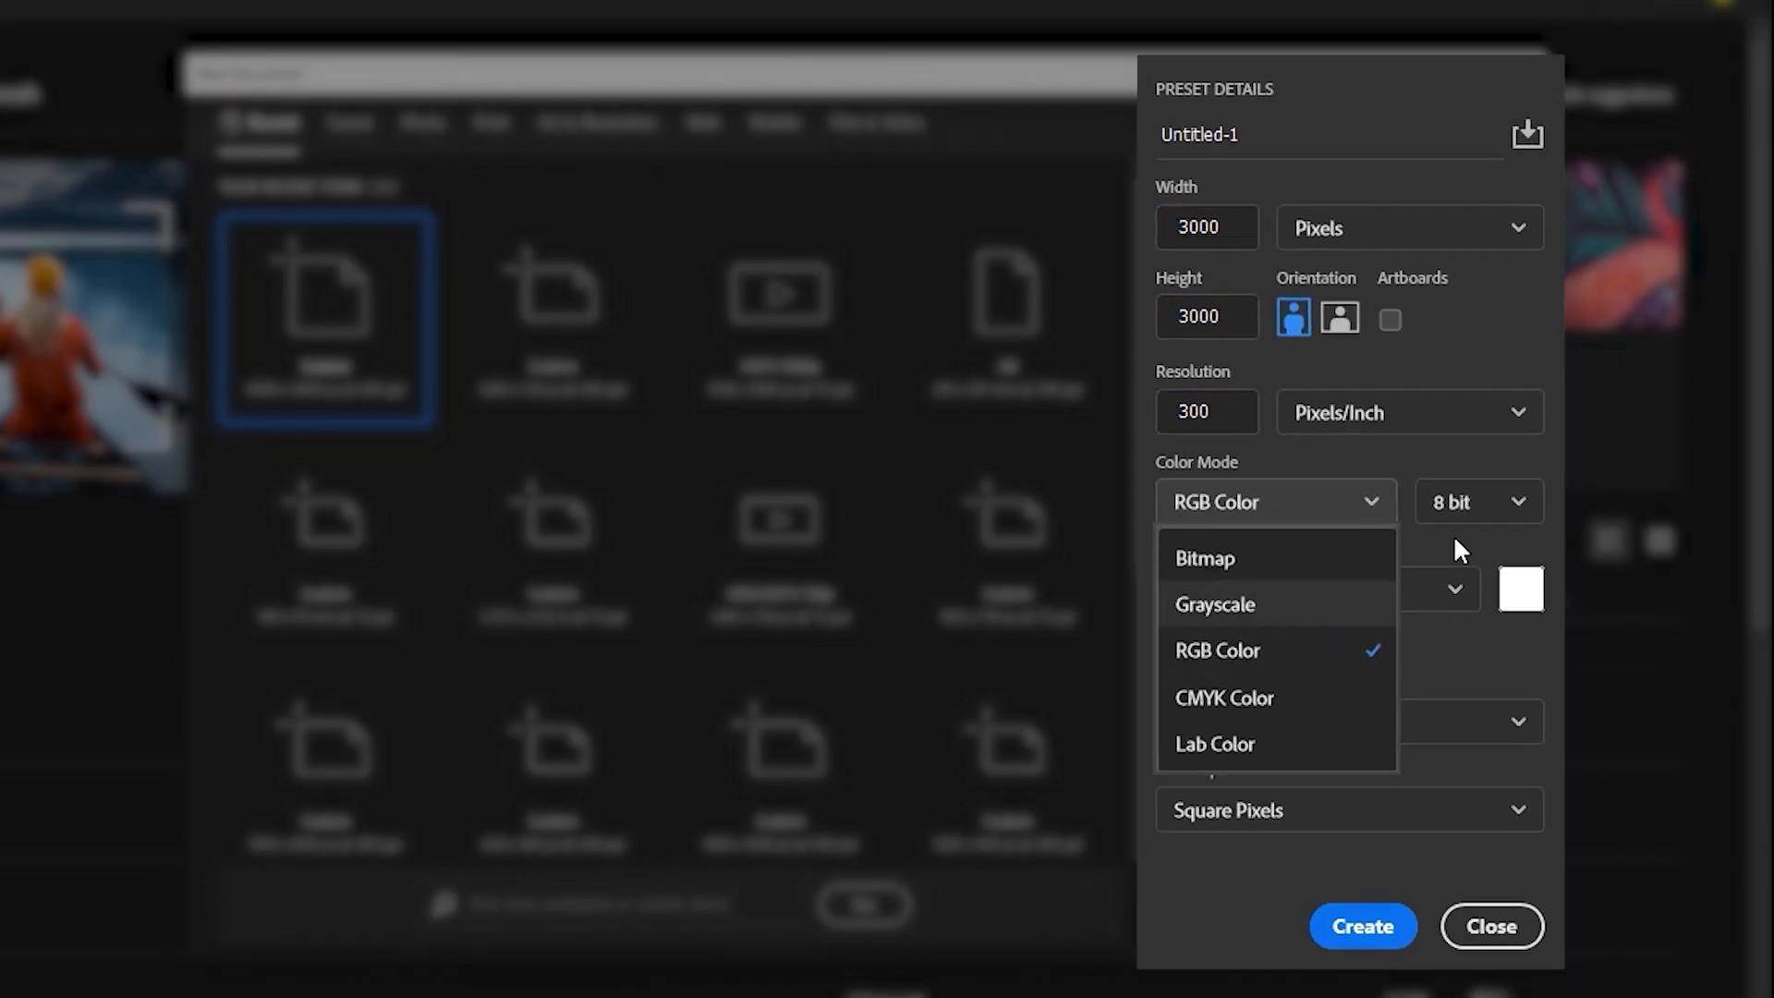
{"action": "left_click", "coordinate": [1366, 503]}
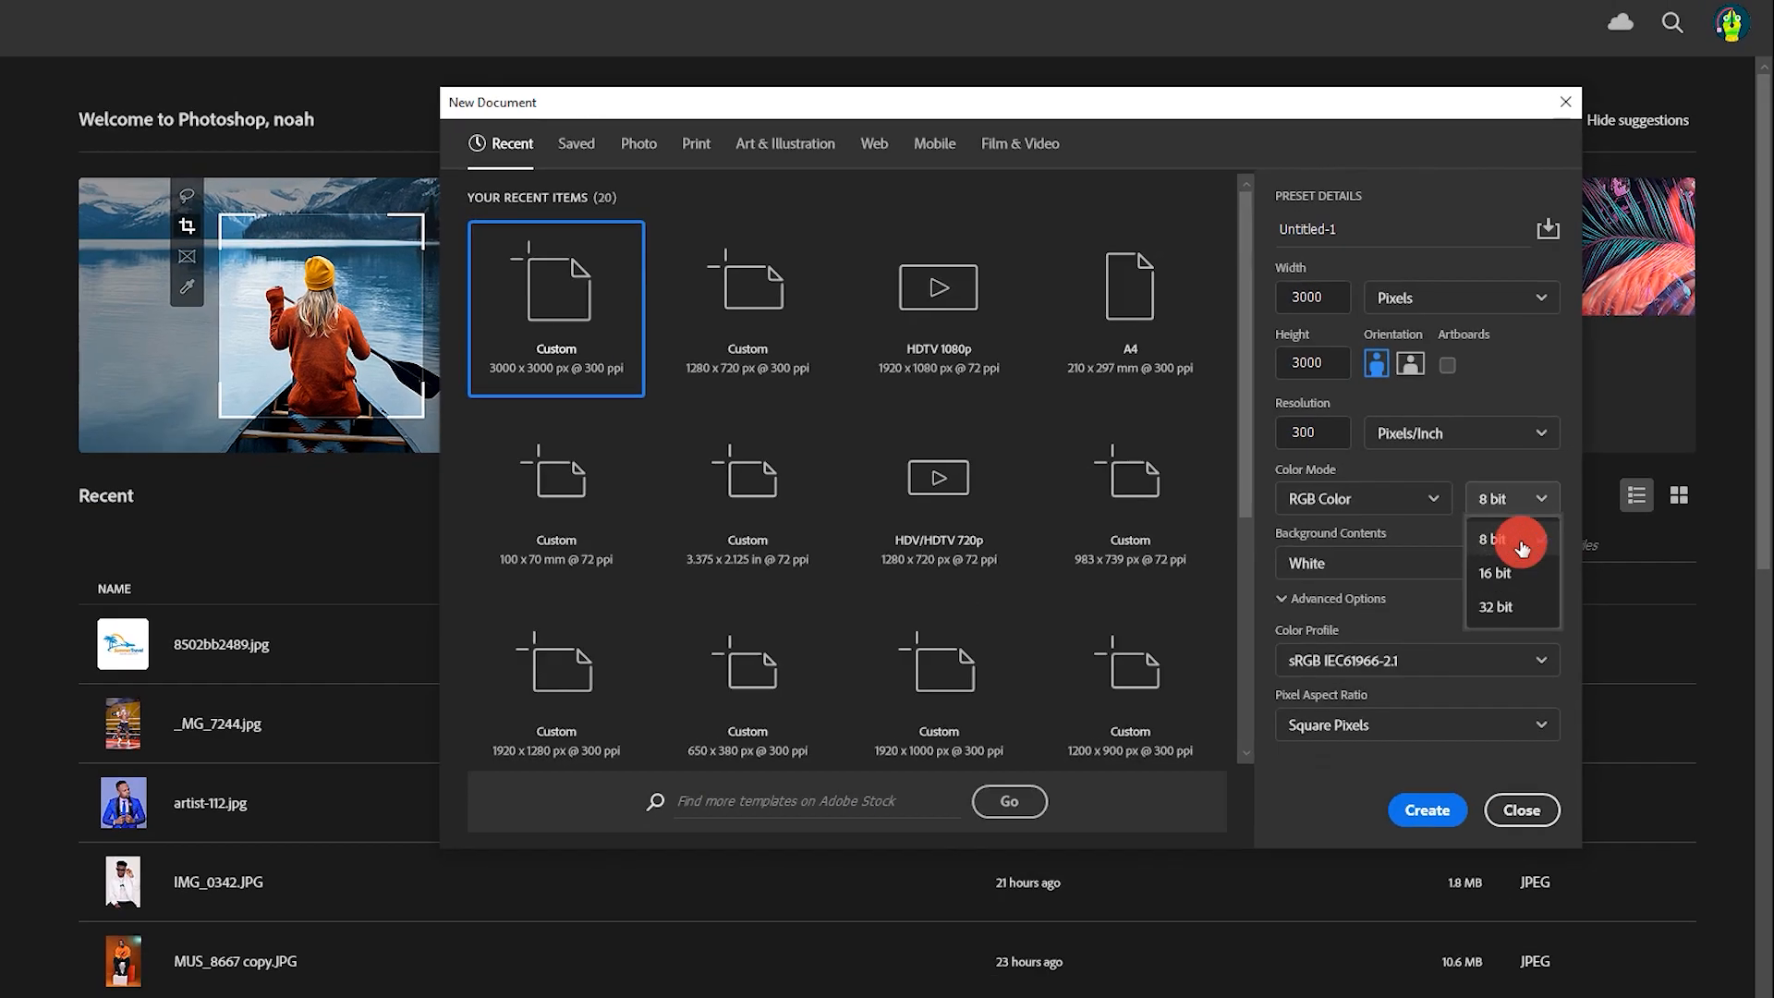
{"action": "left_click", "coordinate": [1441, 586]}
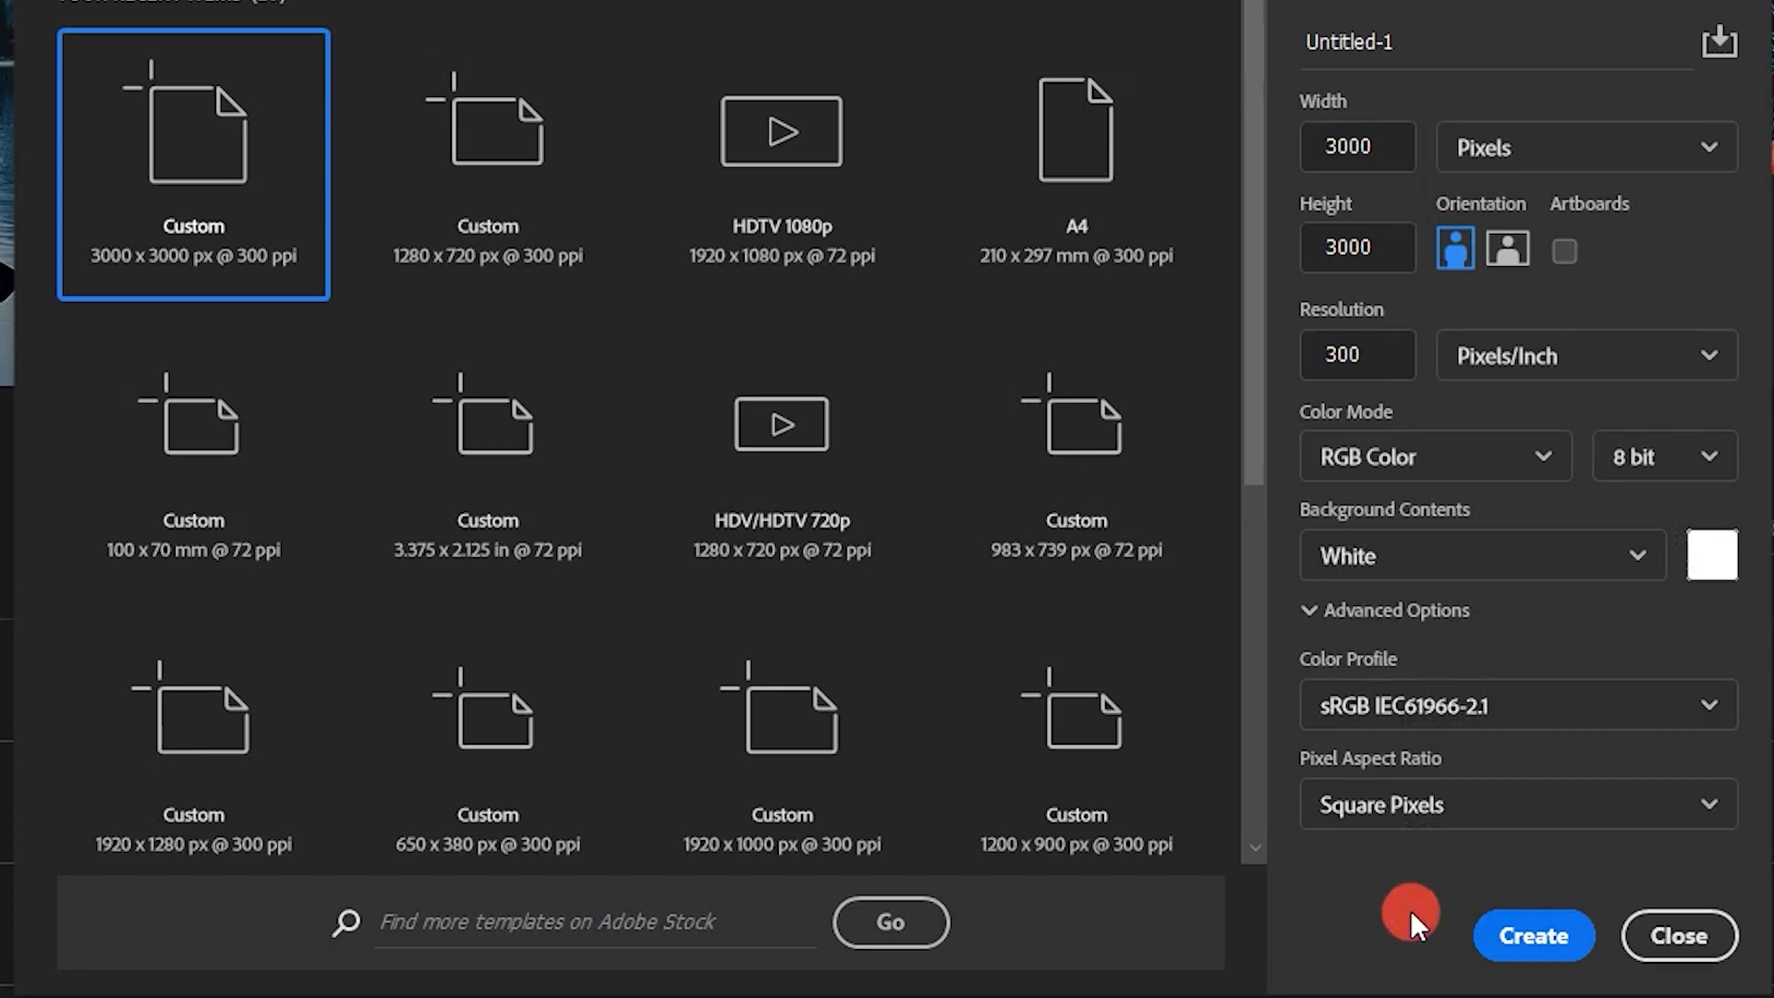
{"action": "left_click", "coordinate": [1528, 934]}
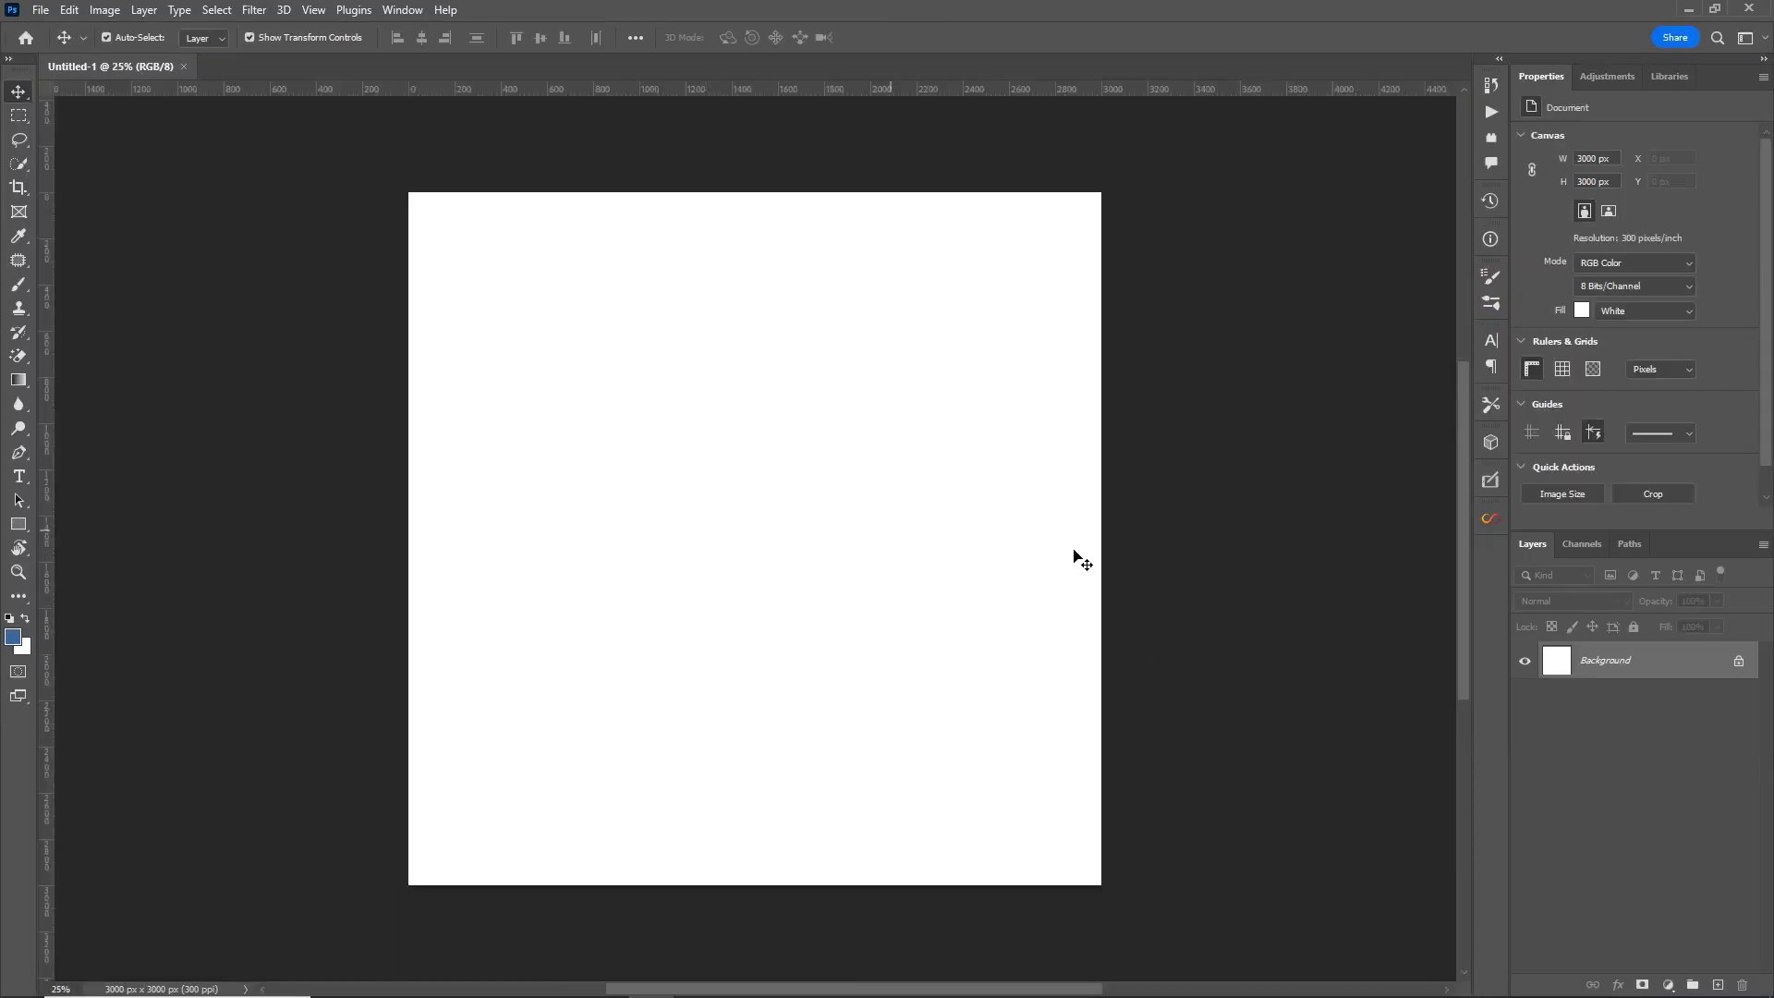
Step: Convert the locked Background into a regular layer named Layer 0 and open its Gradient Overlay settings
{"action": "double_click", "coordinate": [1675, 662]}
{"action": "left_click", "coordinate": [1400, 214]}
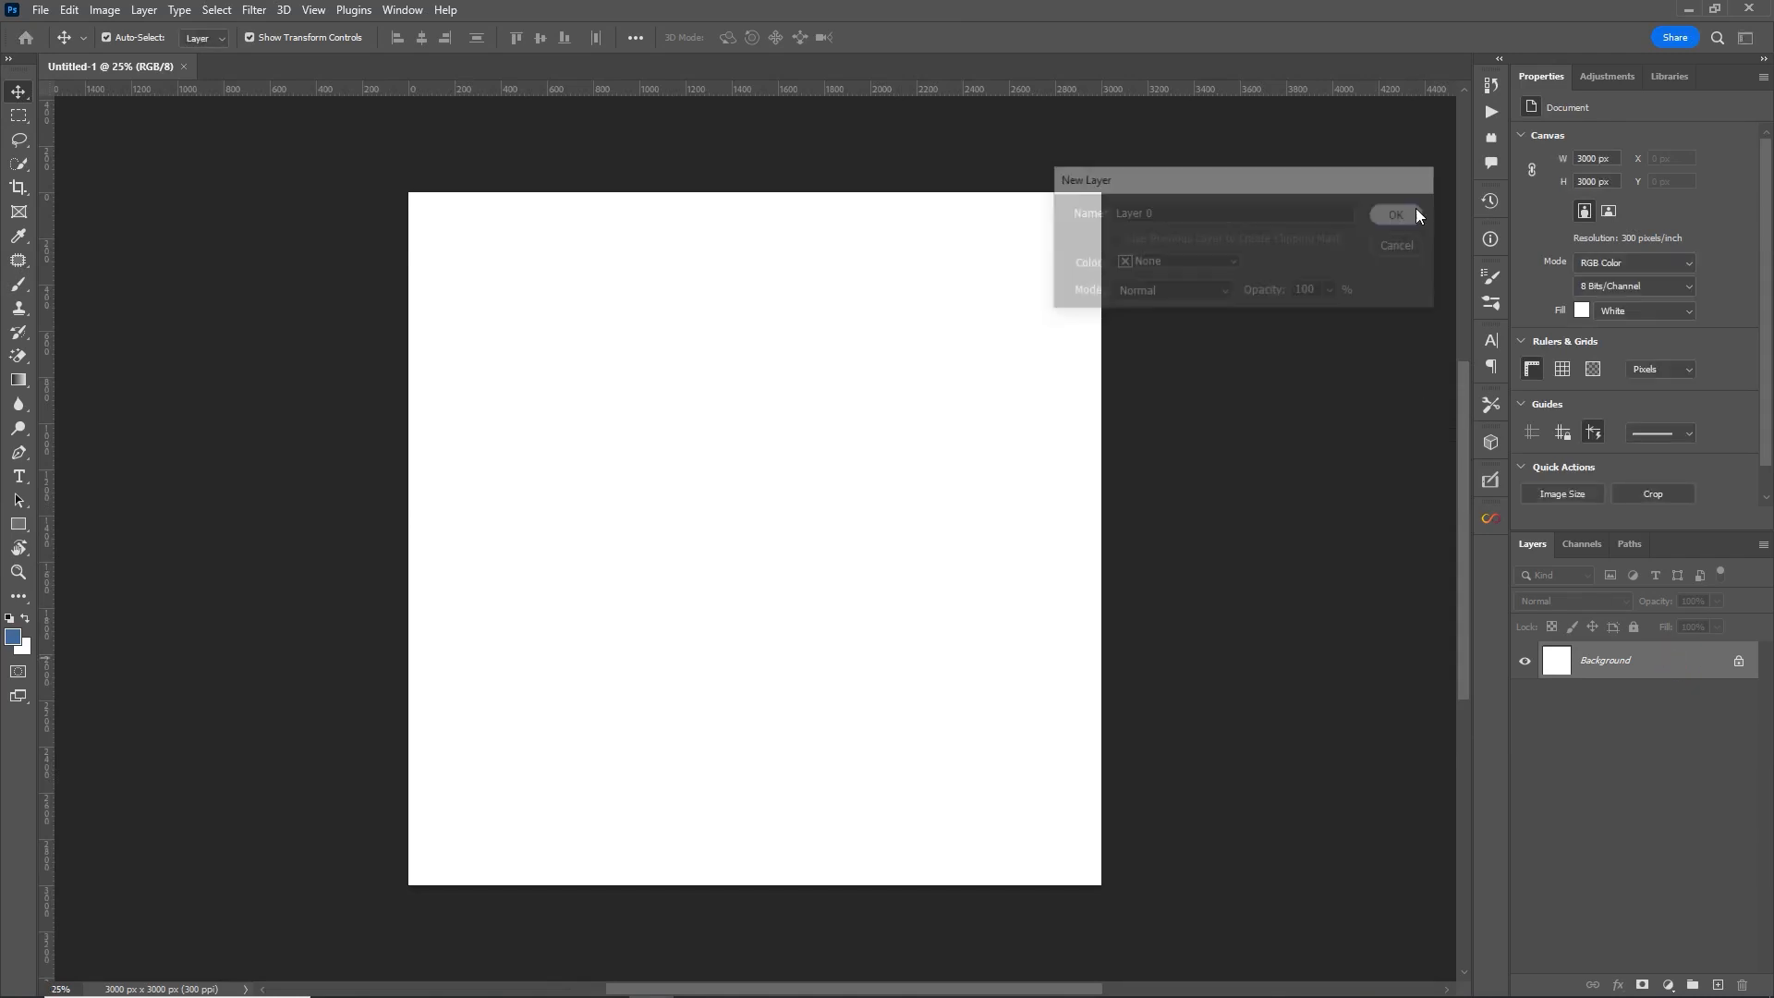
{"action": "double_click", "coordinate": [1683, 671]}
{"action": "left_click_drag", "start_coordinate": [1051, 231], "coordinate": [1250, 215]}
{"action": "left_click", "coordinate": [550, 623]}
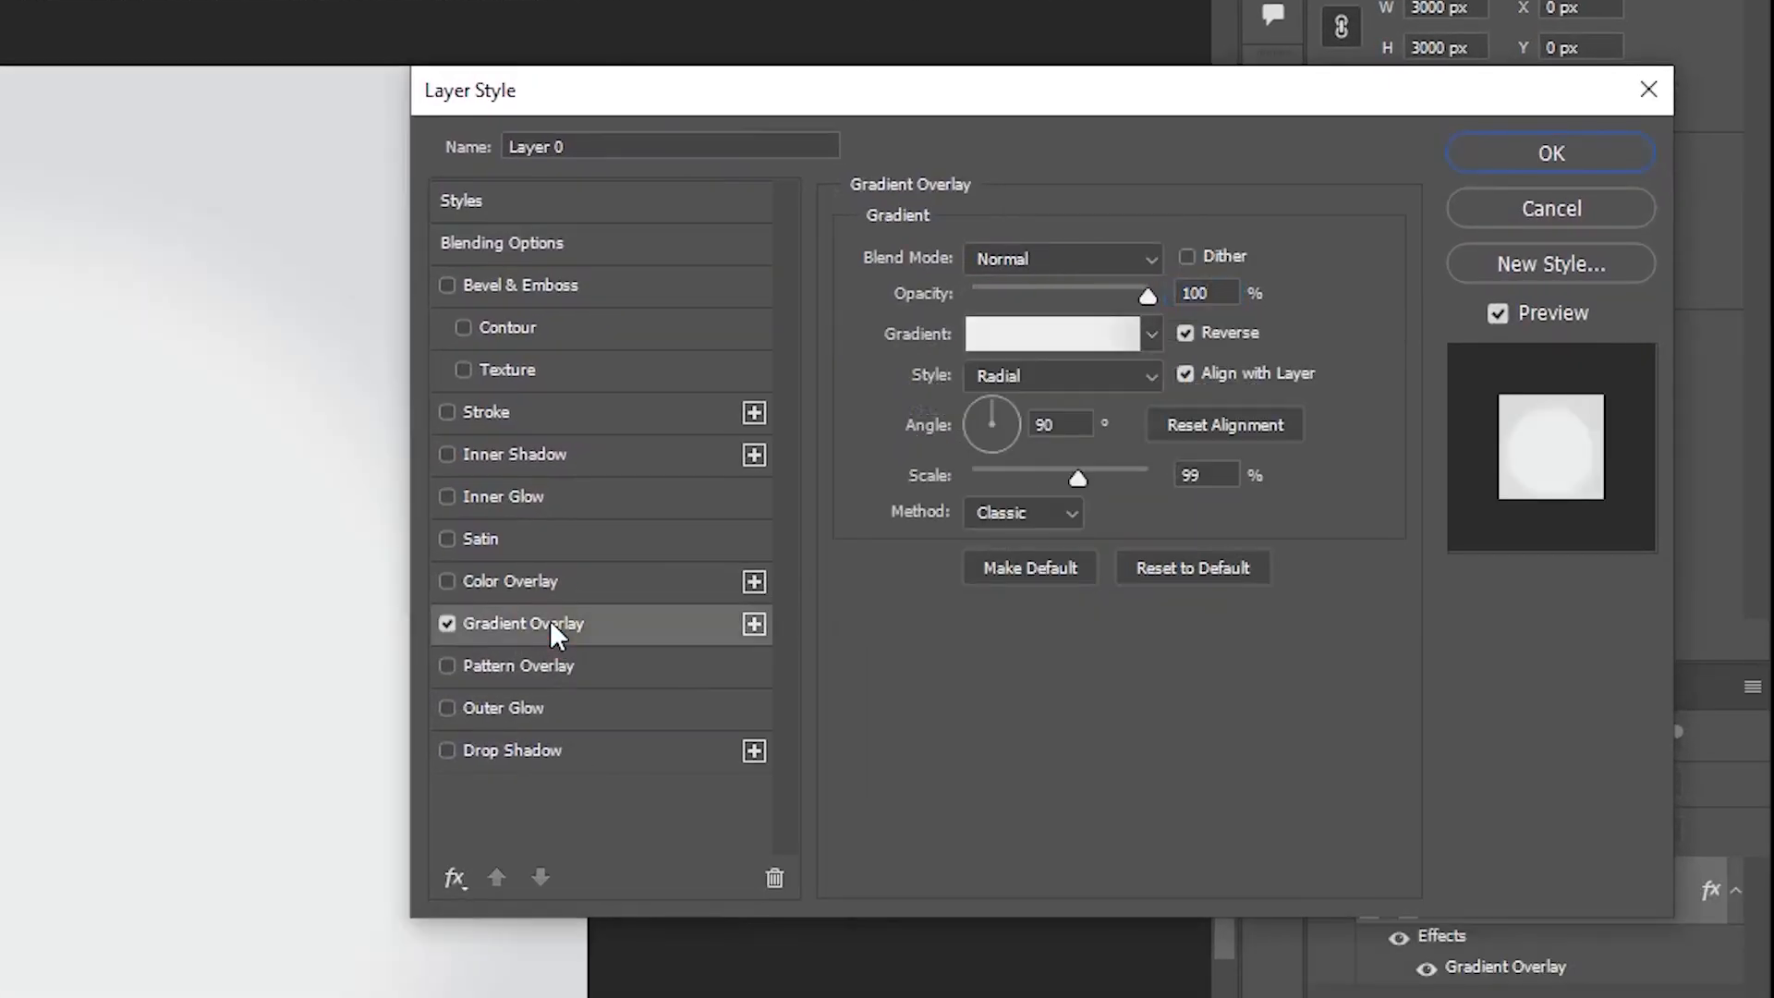
Step: Edit the overlay gradient, moving the two inner colour stops to locations 67 and about 24
{"action": "left_click", "coordinate": [1034, 343]}
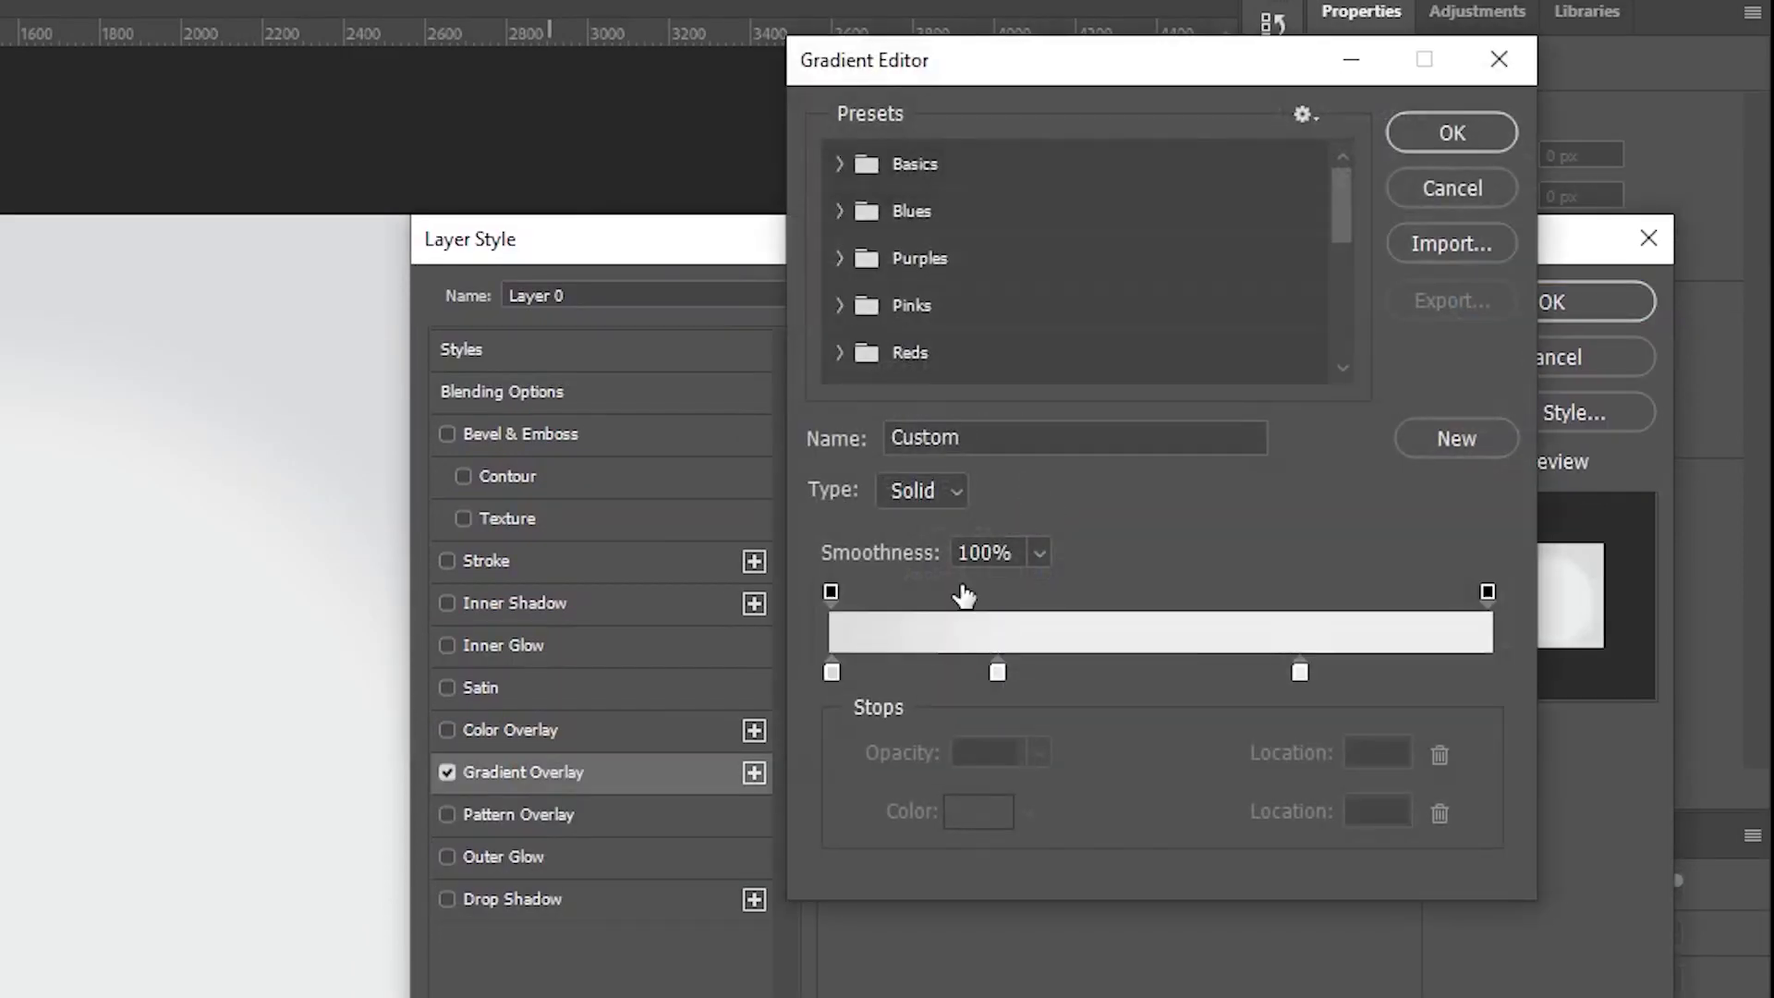
{"action": "left_click_drag", "start_coordinate": [1303, 672], "coordinate": [1268, 674]}
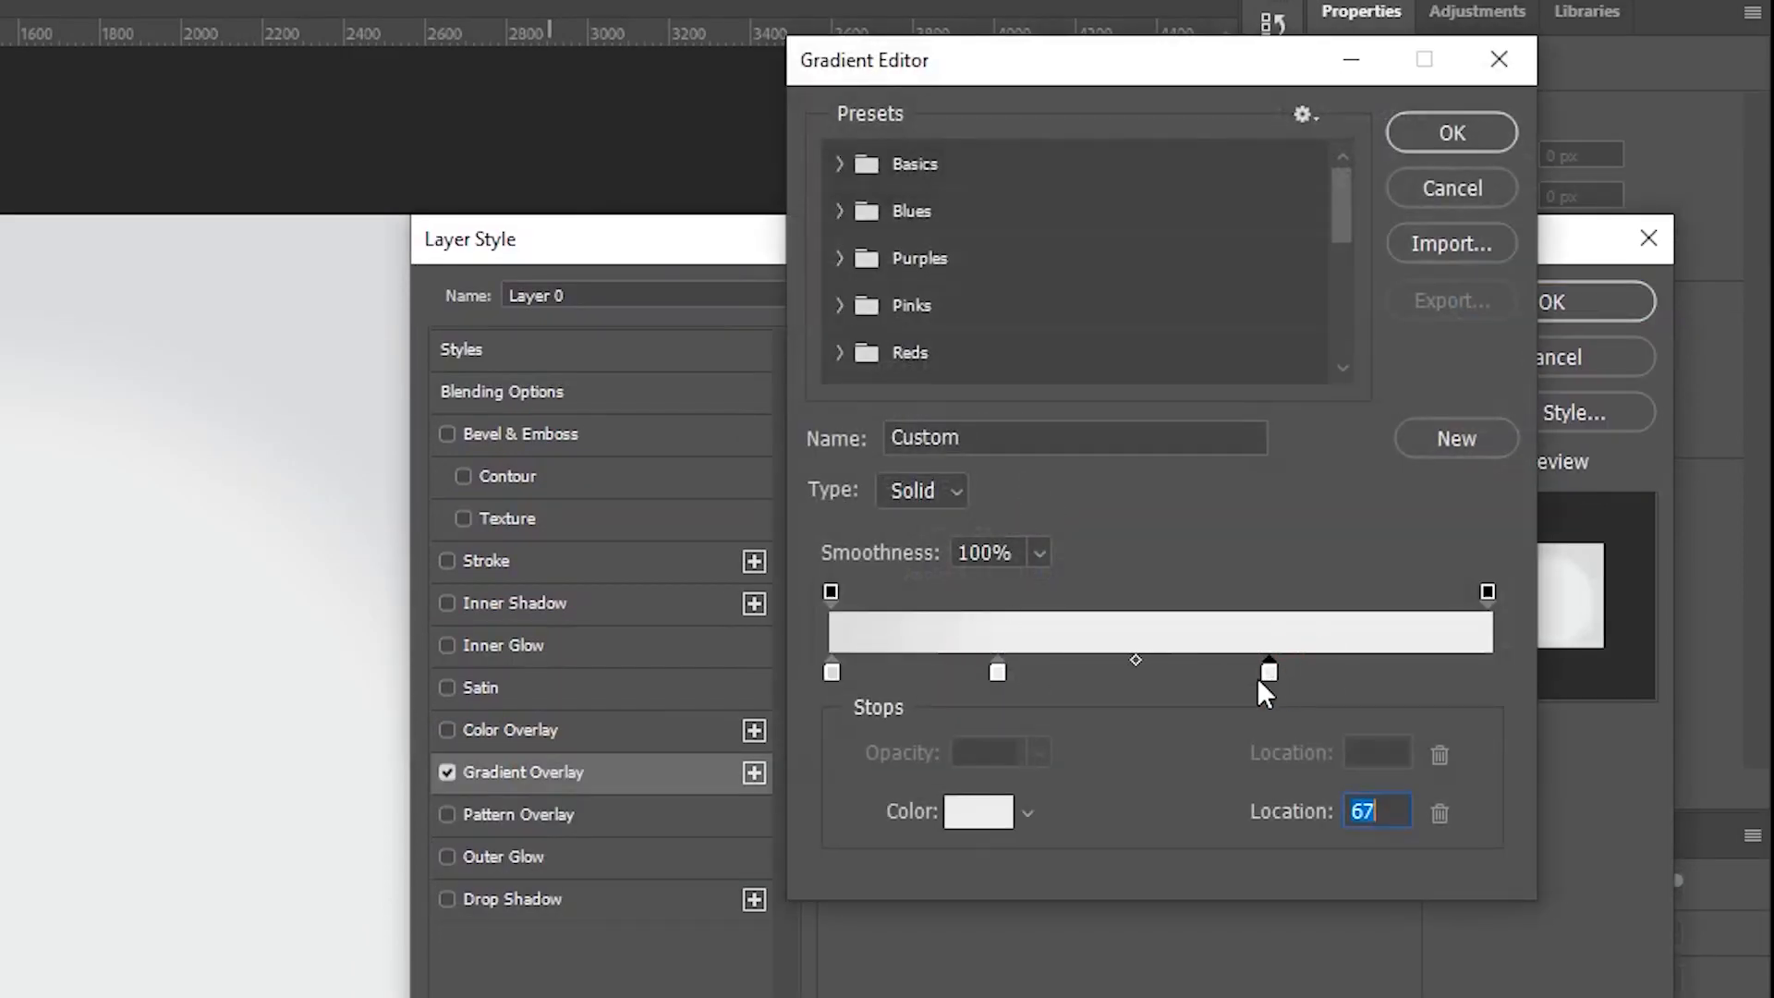
{"action": "left_click", "coordinate": [996, 671]}
{"action": "left_click_drag", "start_coordinate": [994, 672], "coordinate": [989, 671]}
{"action": "left_click", "coordinate": [826, 671]}
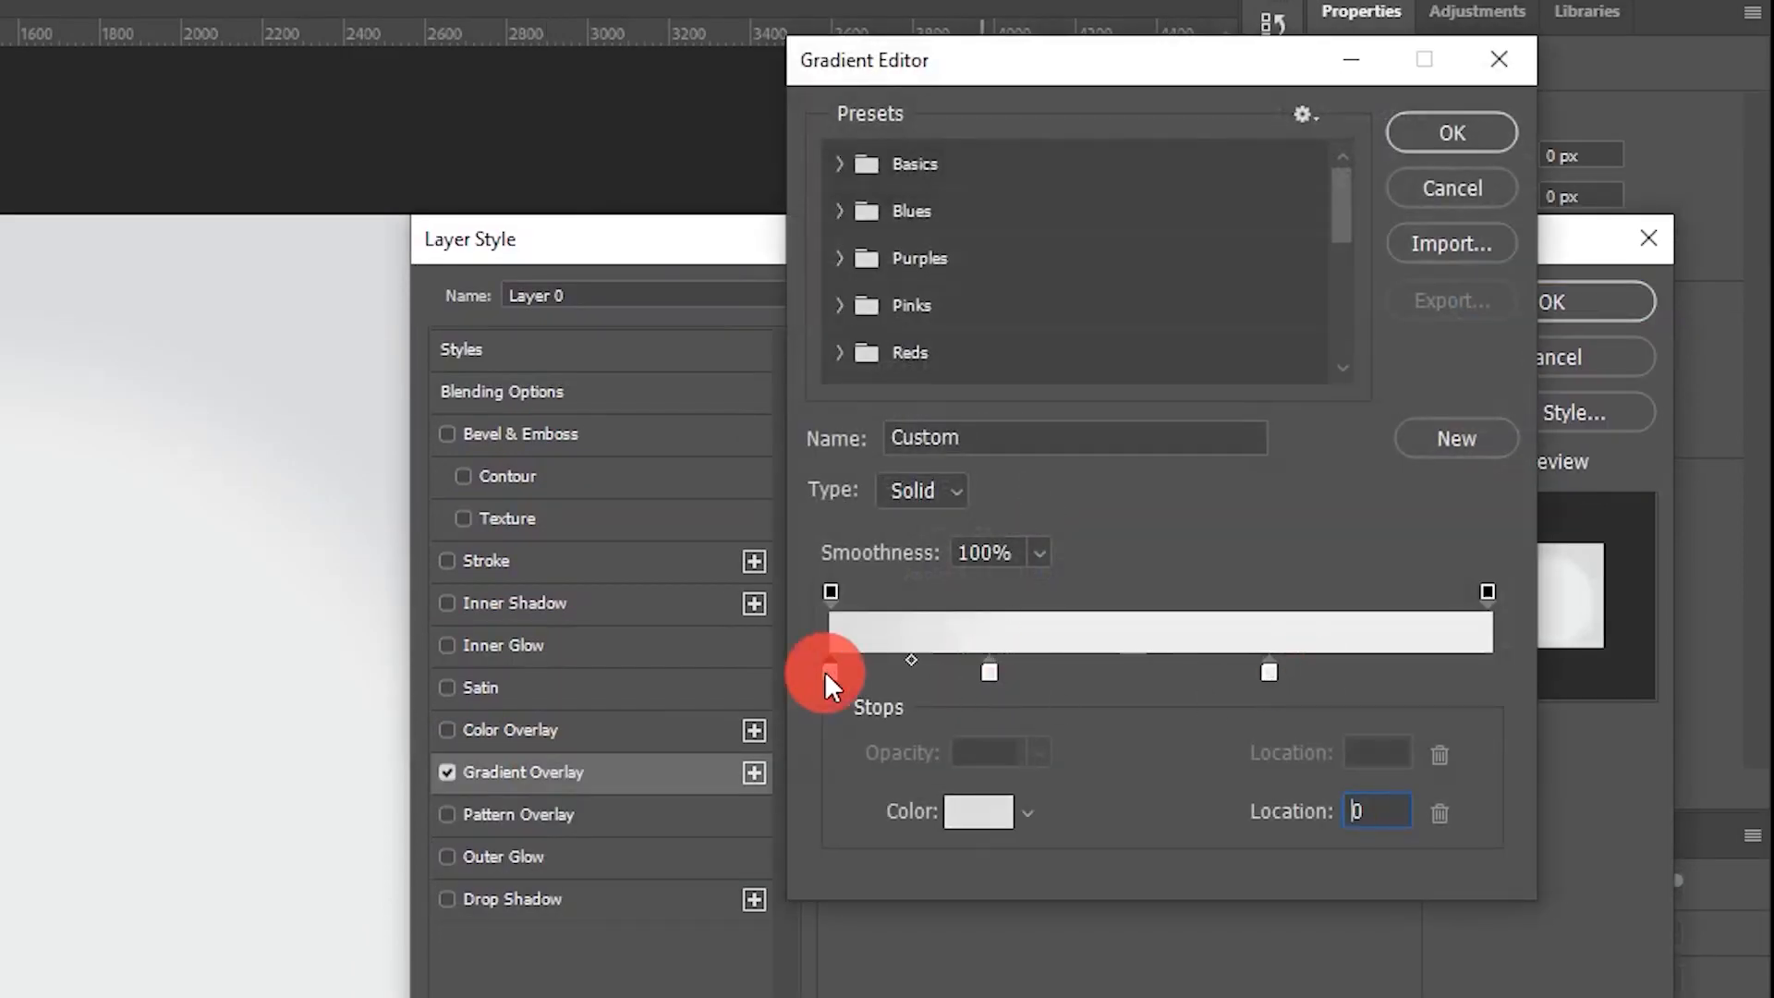
Step: Recolour the gradient stop at location 67 to a bright sky blue with hue 199
{"action": "left_click", "coordinate": [1268, 673]}
{"action": "double_click", "coordinate": [1268, 673]}
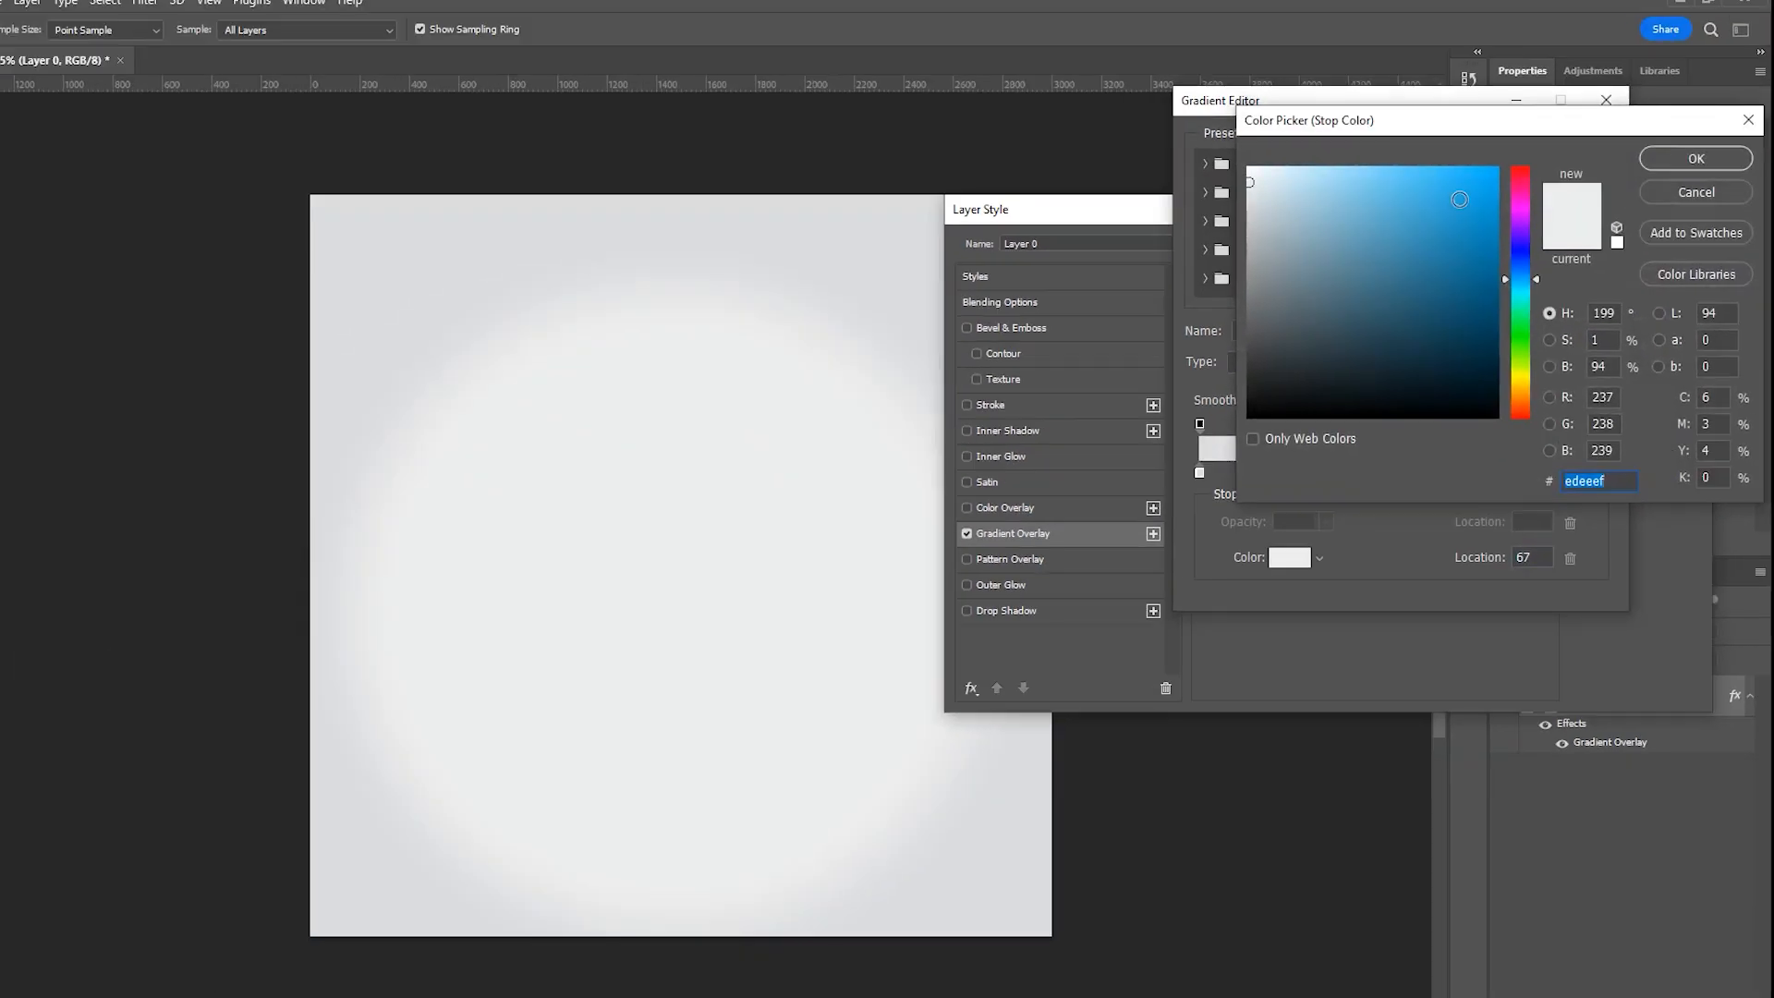
{"action": "left_click", "coordinate": [1459, 199]}
{"action": "left_click_drag", "start_coordinate": [1459, 199], "coordinate": [1453, 202]}
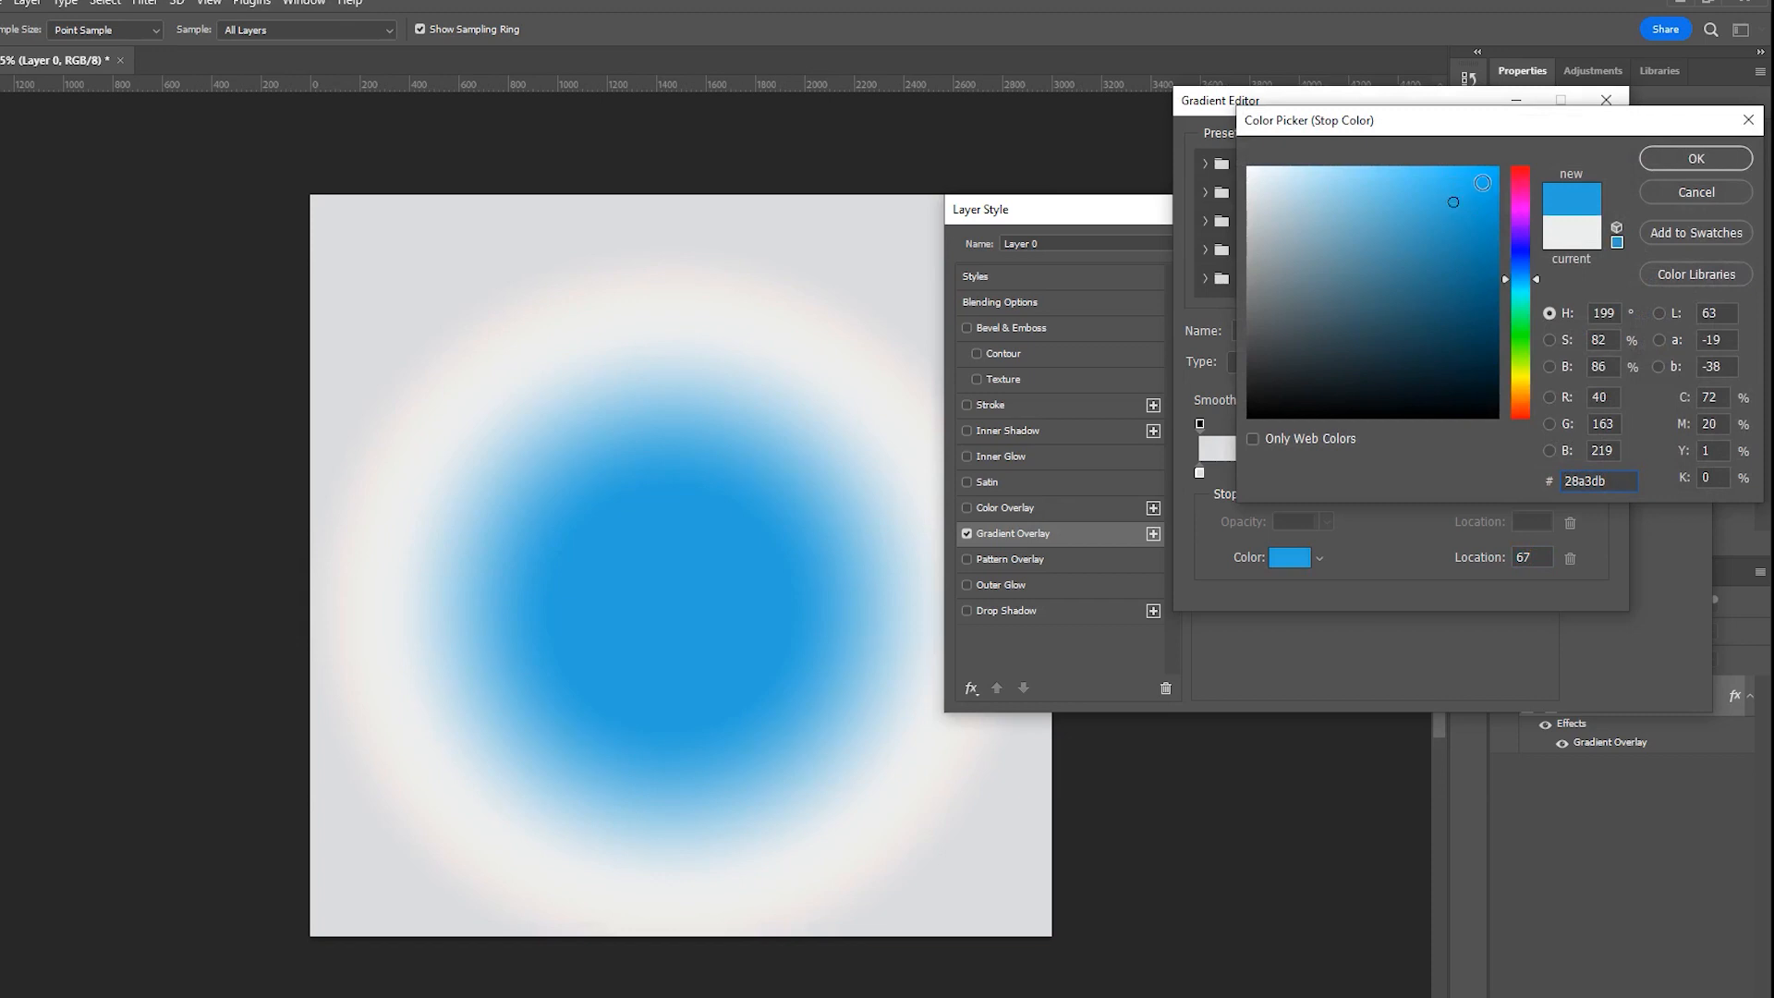
{"action": "left_click", "coordinate": [1453, 189]}
{"action": "left_click", "coordinate": [1692, 157]}
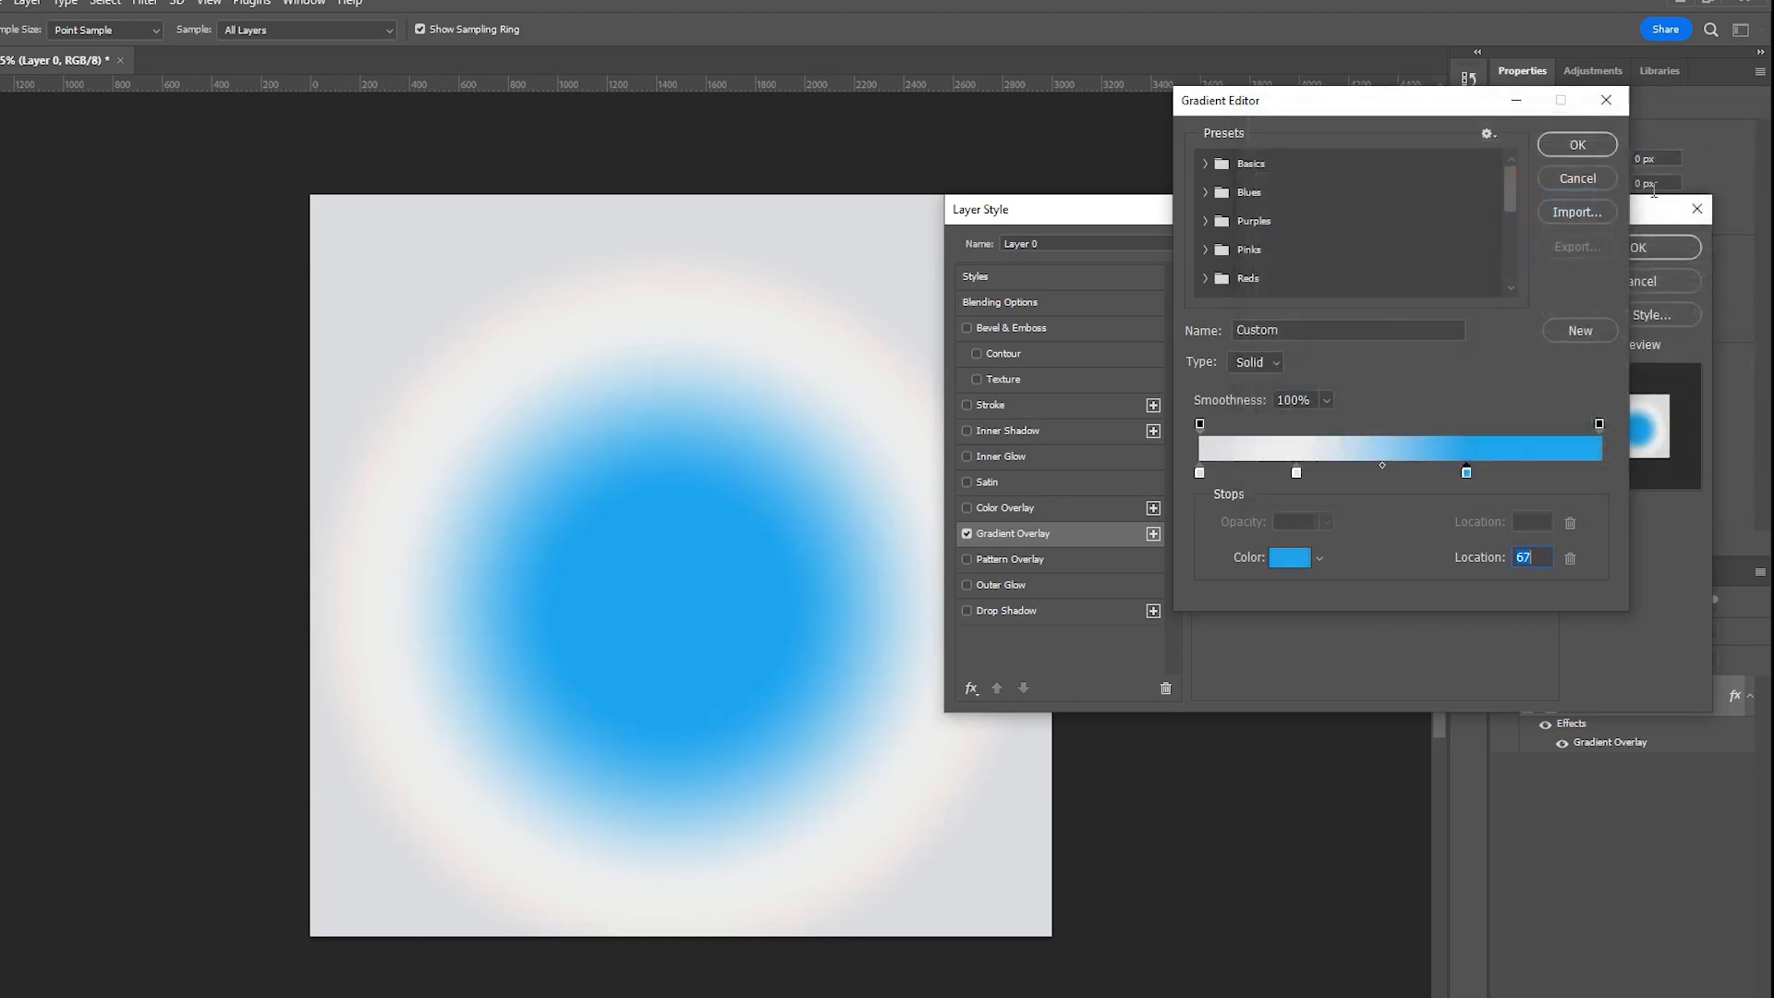
Step: Set the colour of the gradient stop at location 24 to blue 1ca1de
{"action": "left_click", "coordinate": [1296, 473]}
{"action": "double_click", "coordinate": [1296, 472]}
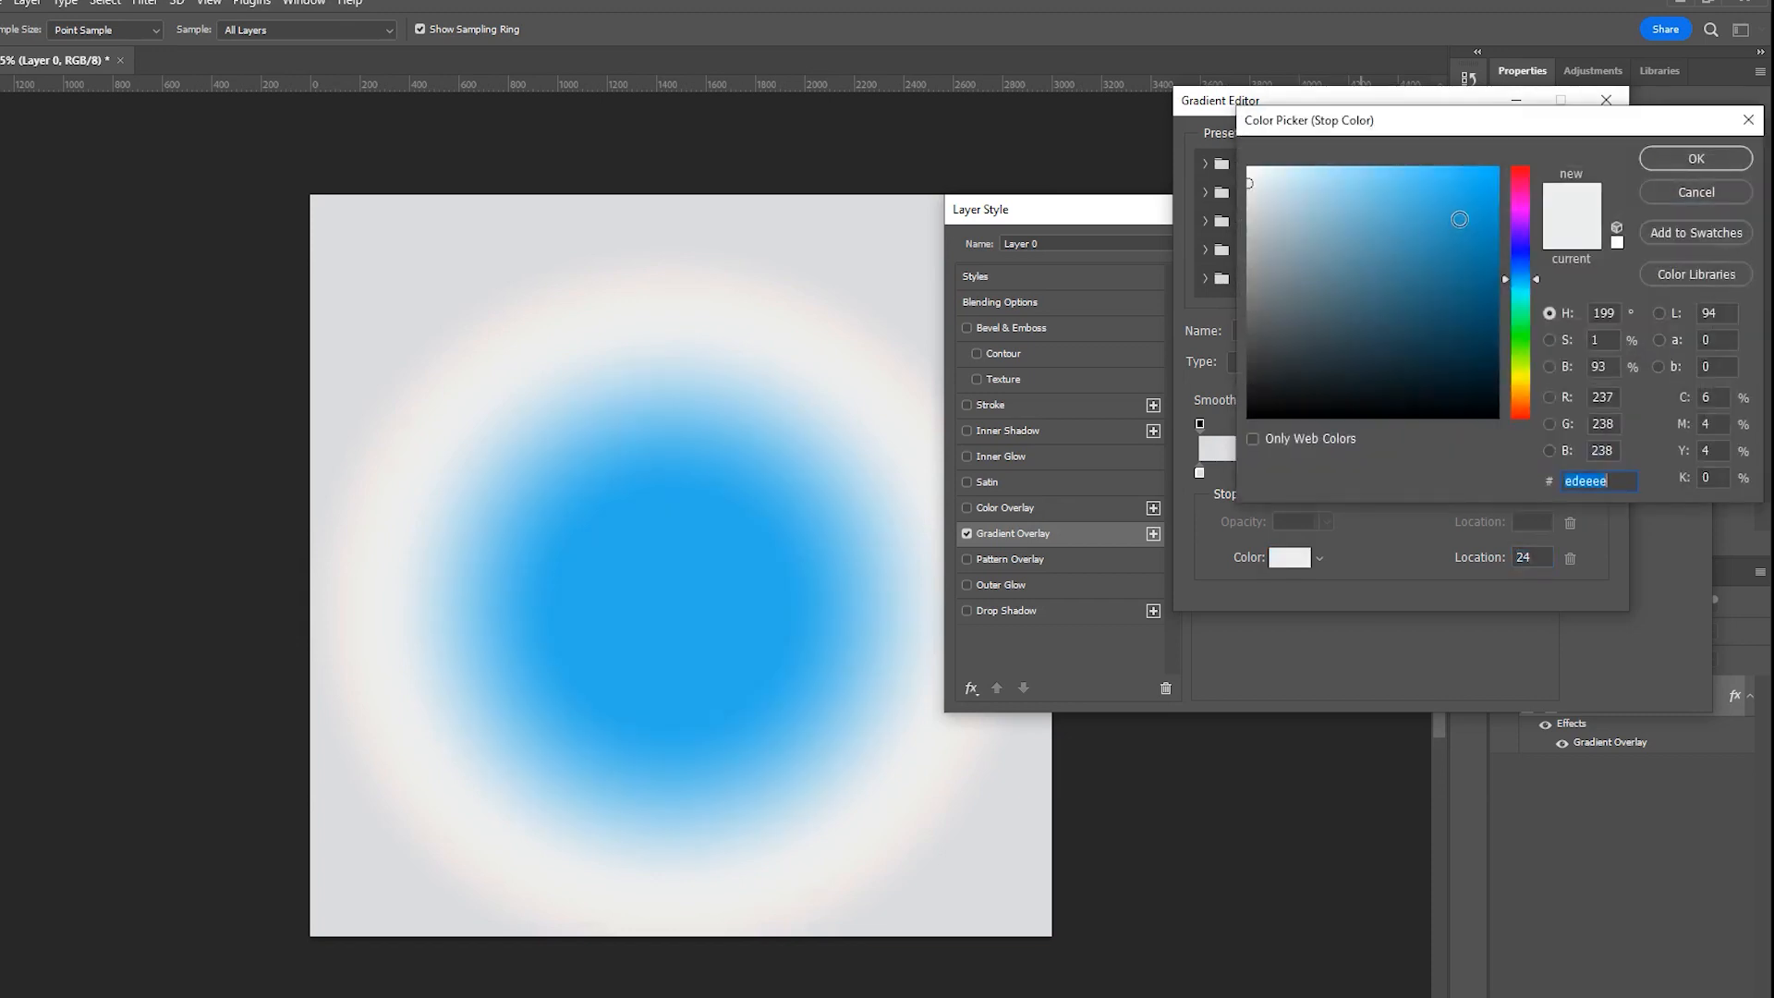
{"action": "left_click", "coordinate": [1467, 200]}
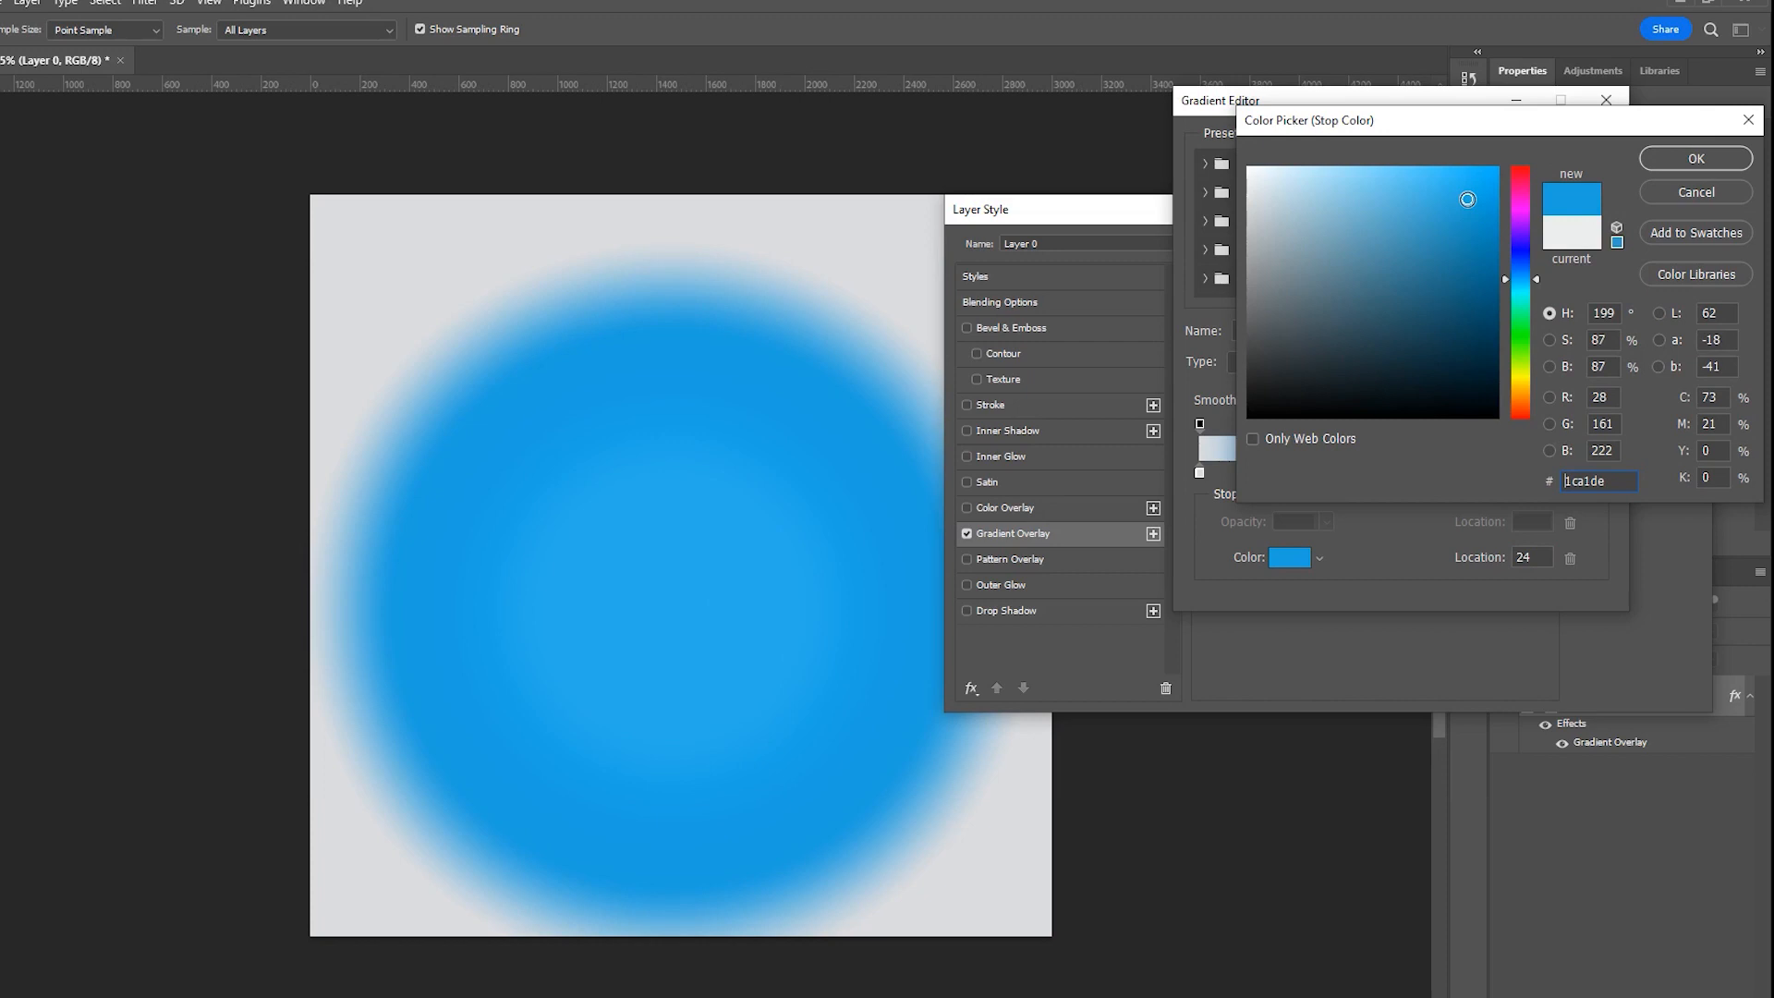
{"action": "left_click", "coordinate": [1645, 165]}
Step: Set the gradient stop at location 0 to a deeper blue, about 1b87ec, and apply the gradient and layer style
{"action": "double_click", "coordinate": [1199, 473]}
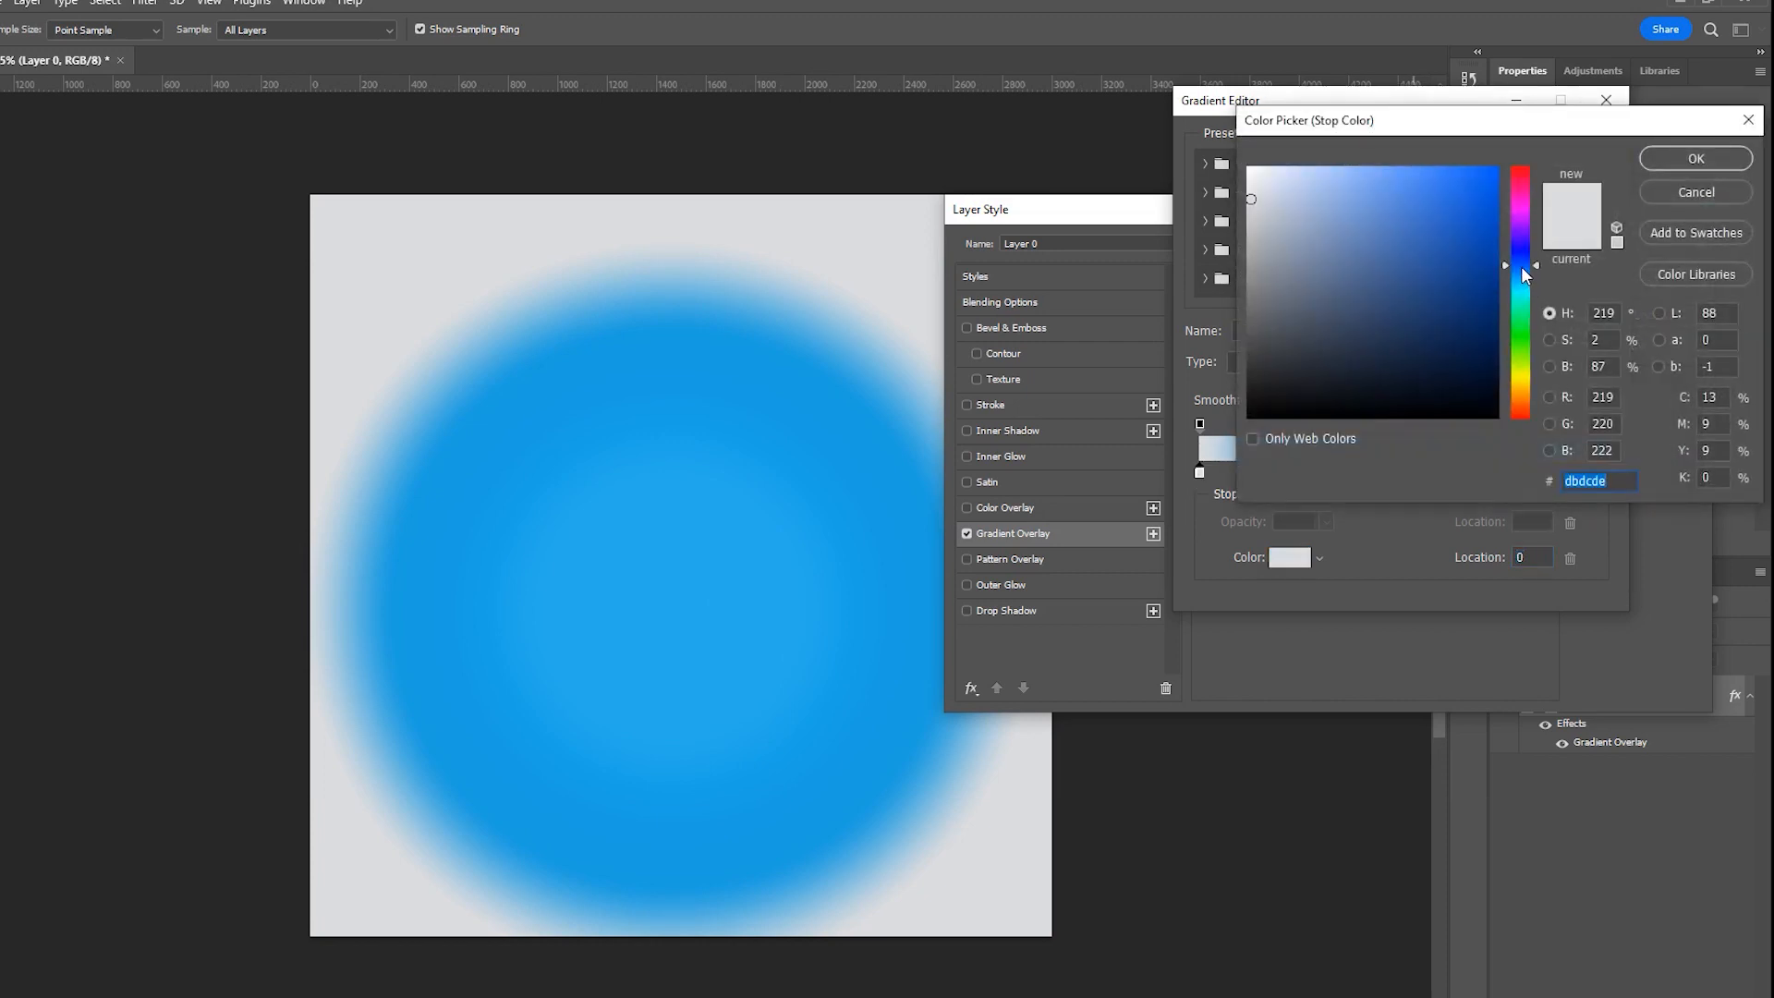
{"action": "left_click", "coordinate": [1520, 272]}
{"action": "left_click", "coordinate": [1481, 191]}
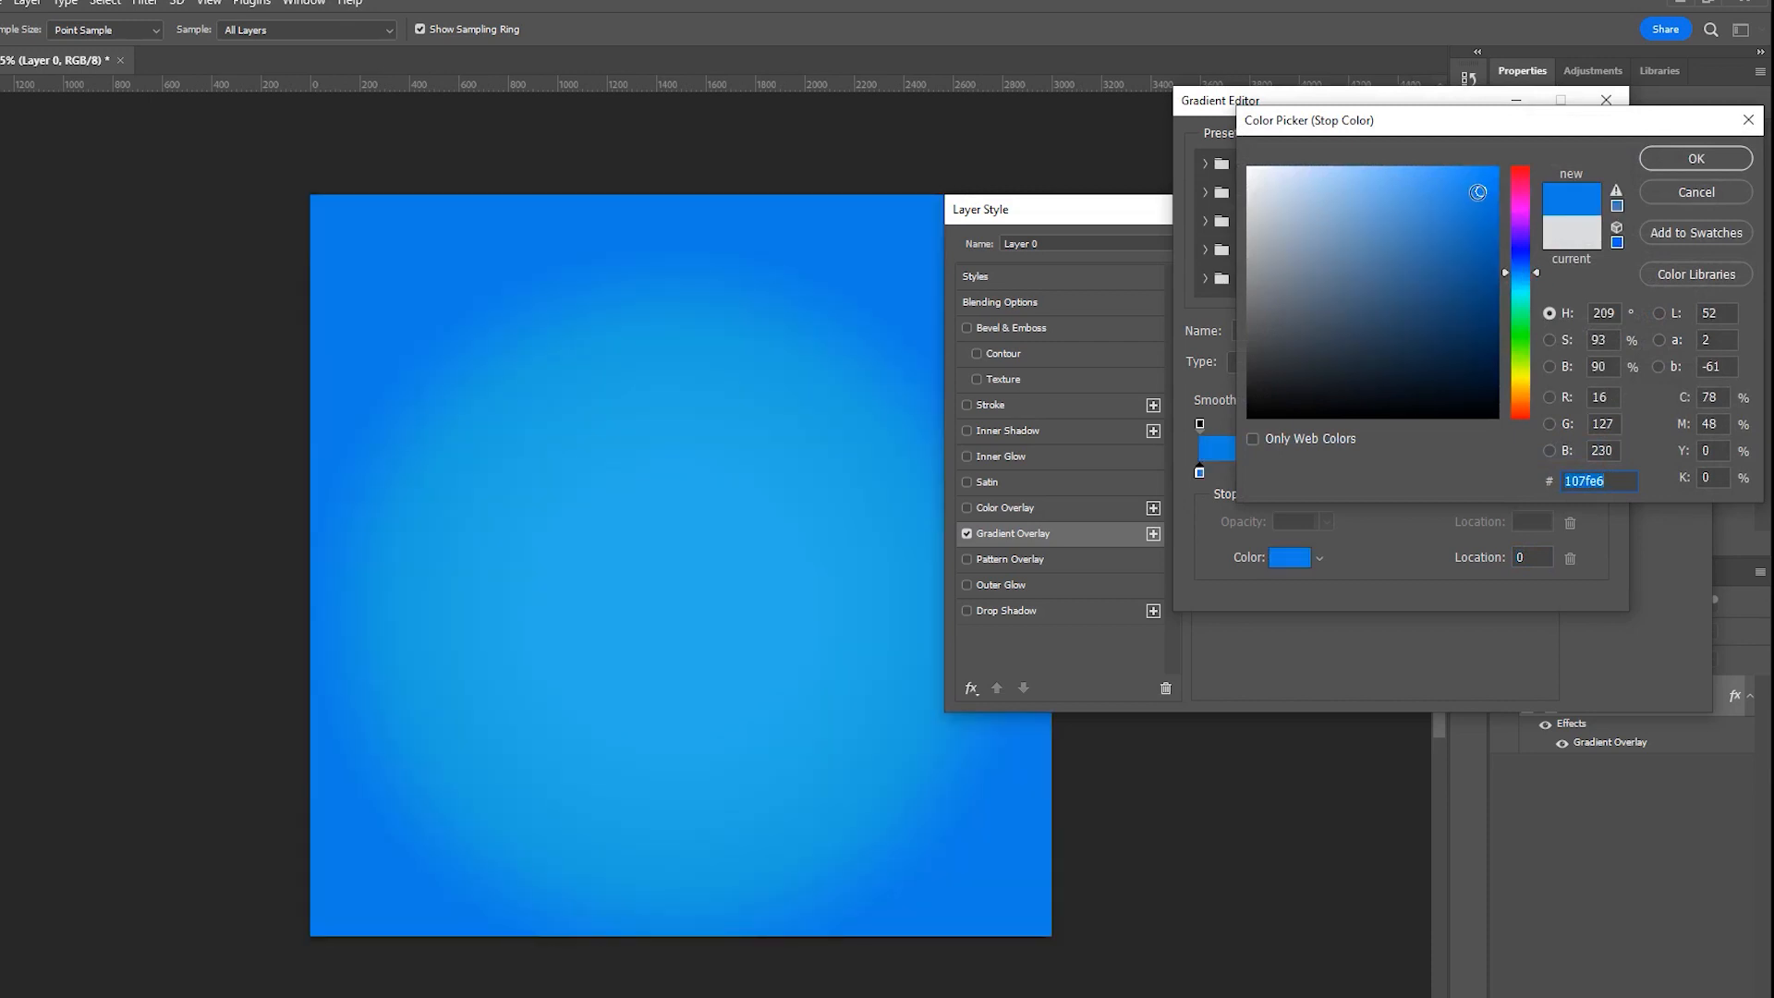
{"action": "left_click", "coordinate": [1470, 185]}
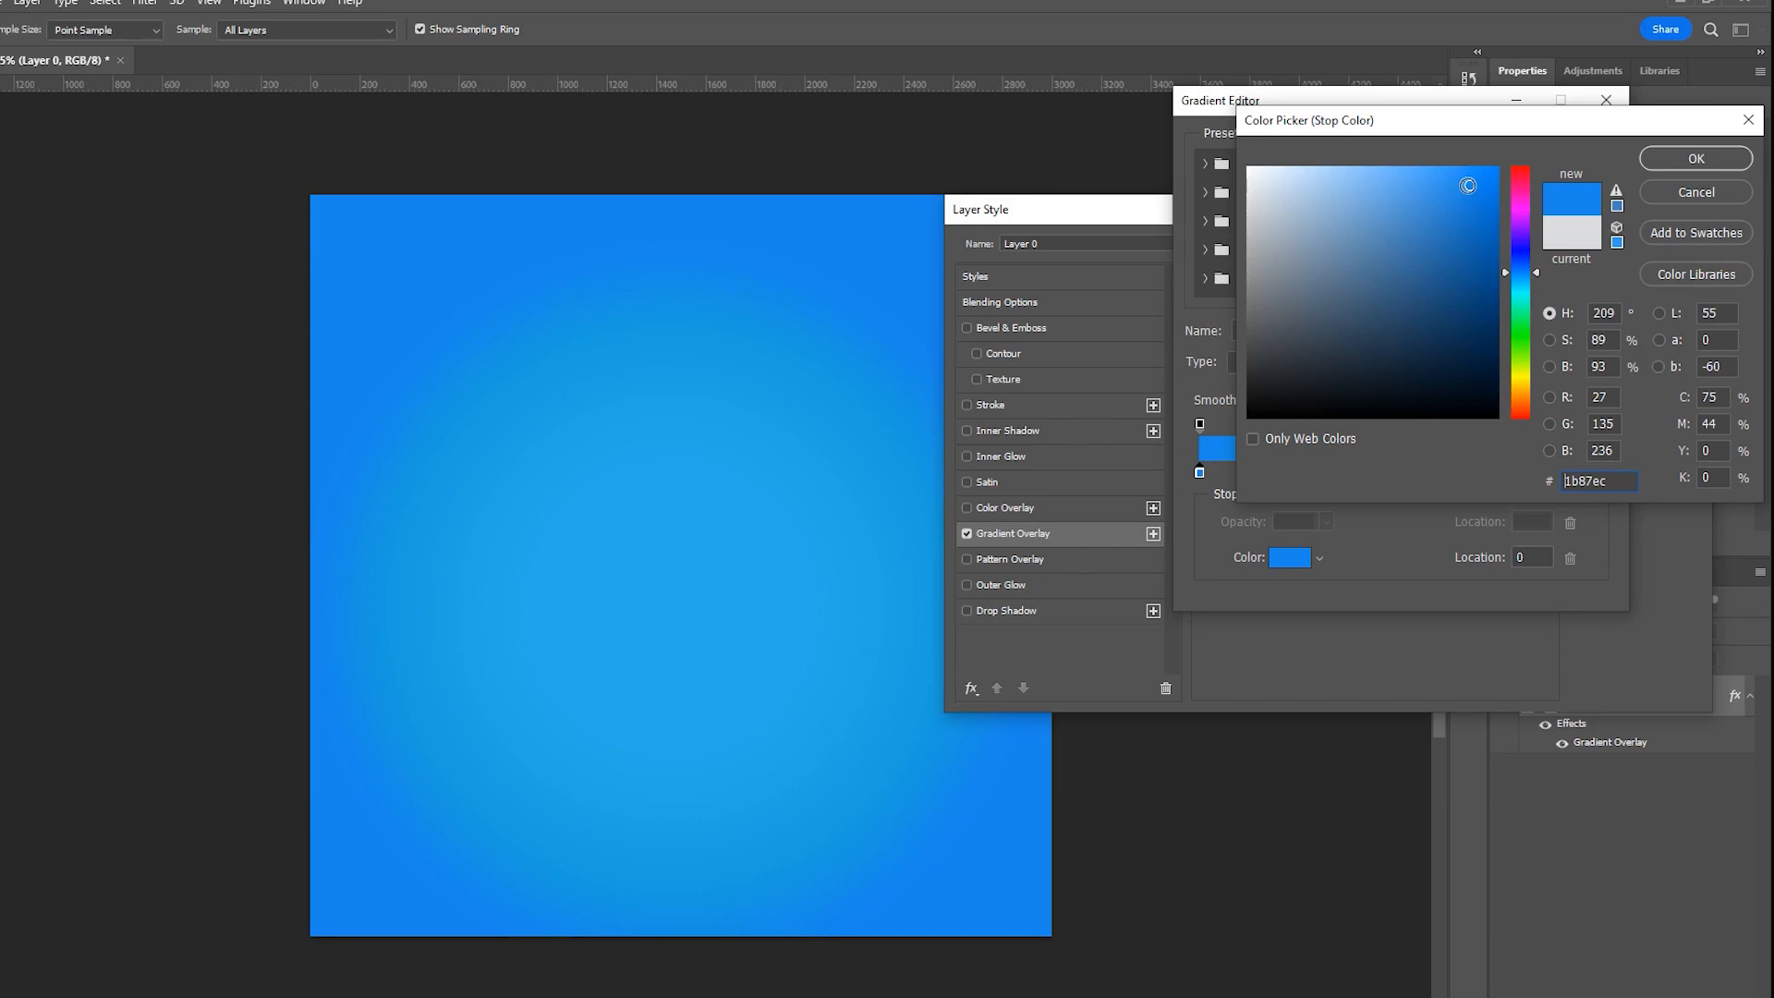
{"action": "left_click", "coordinate": [1466, 185]}
{"action": "left_click_drag", "start_coordinate": [1609, 480], "coordinate": [1562, 481]}
{"action": "left_click", "coordinate": [1581, 480]}
{"action": "left_click", "coordinate": [1692, 157]}
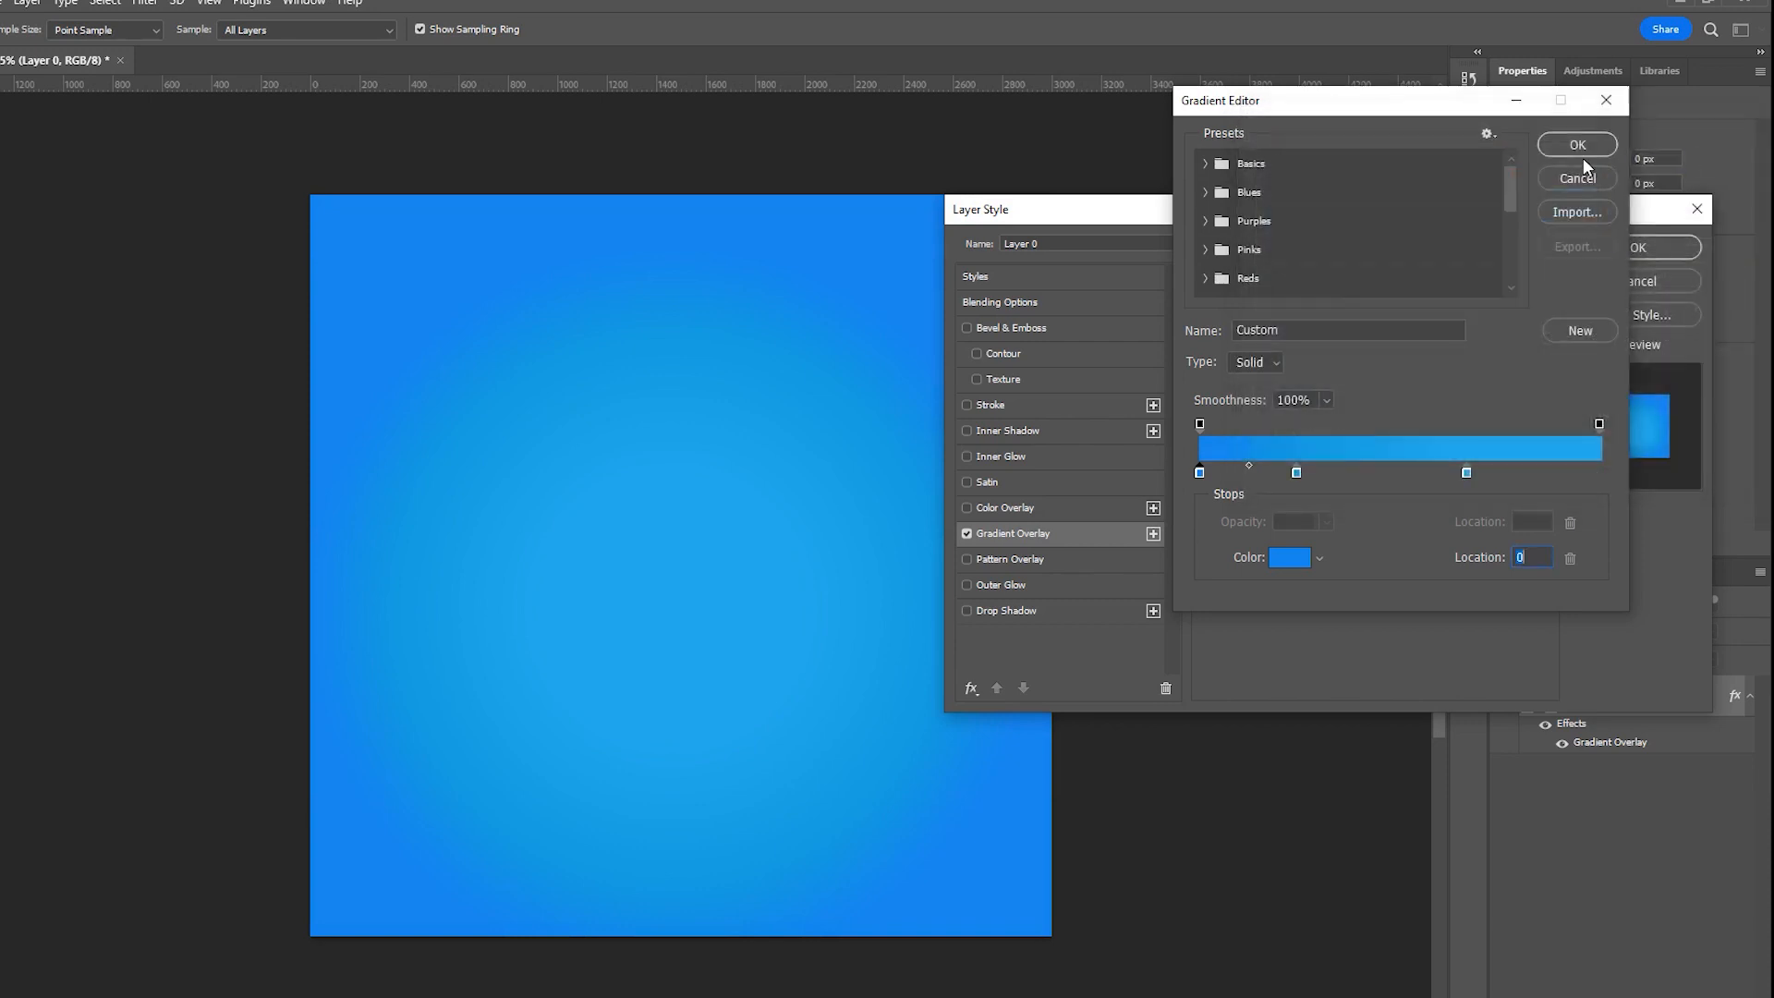
{"action": "left_click", "coordinate": [1577, 145]}
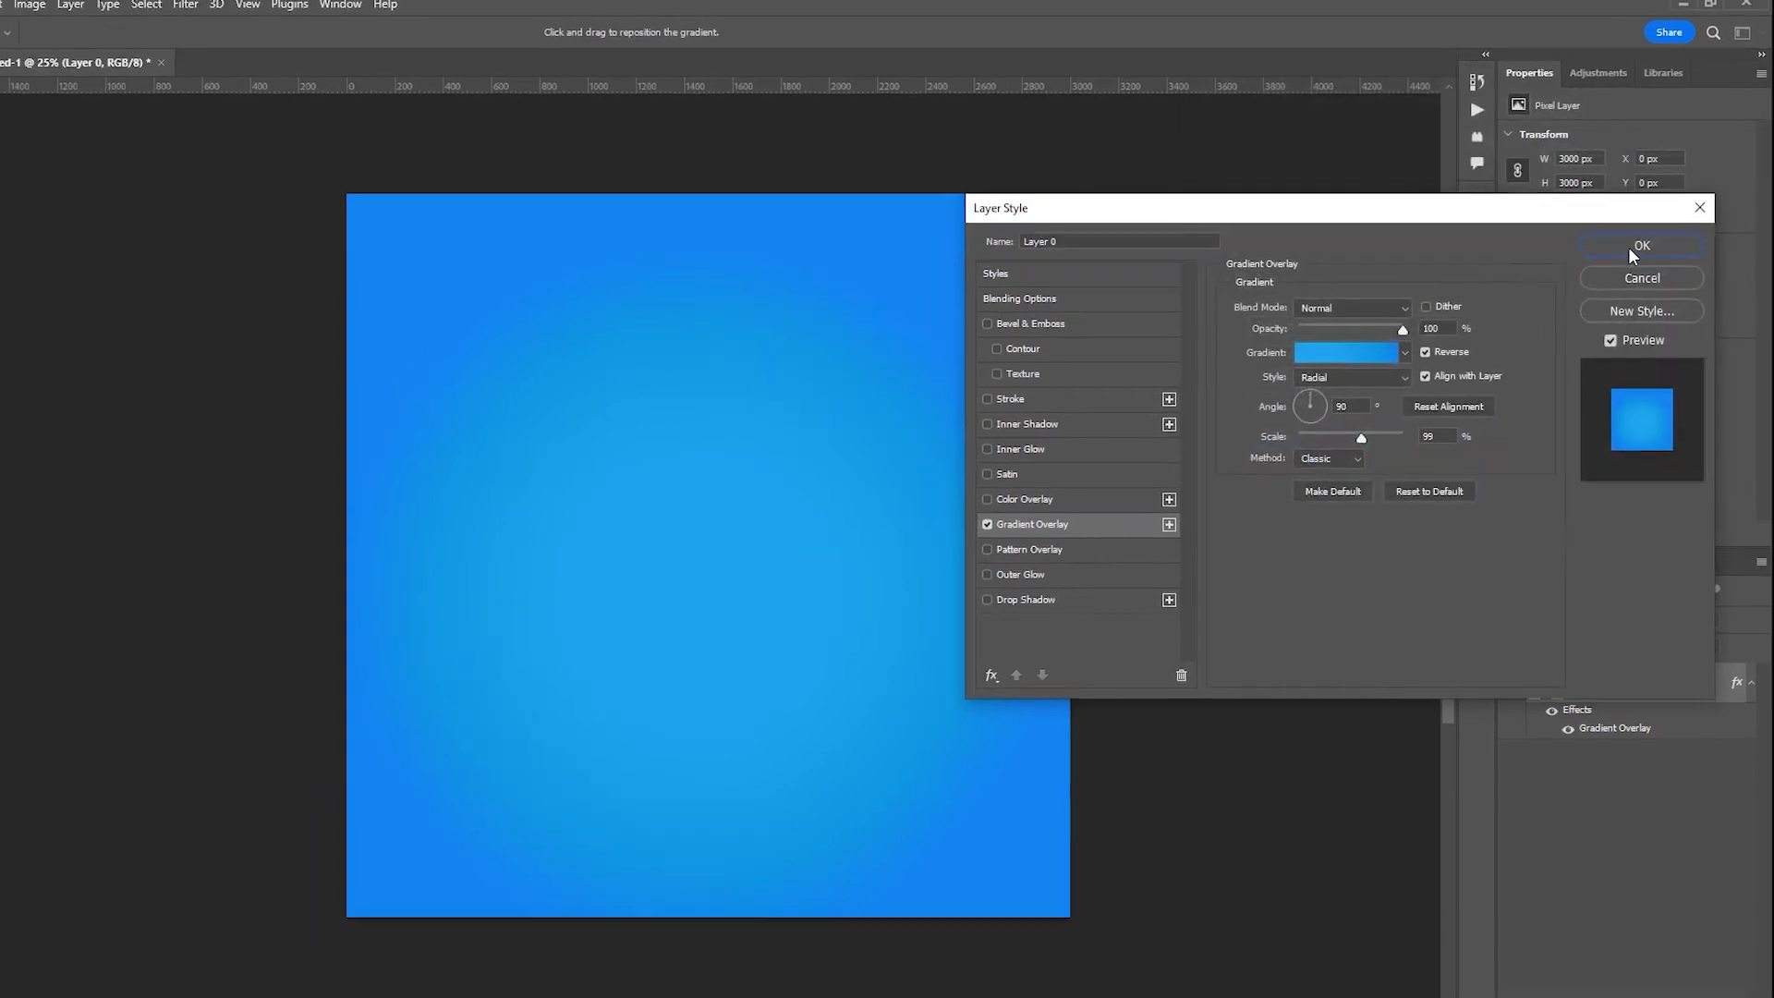
{"action": "left_click", "coordinate": [1635, 244]}
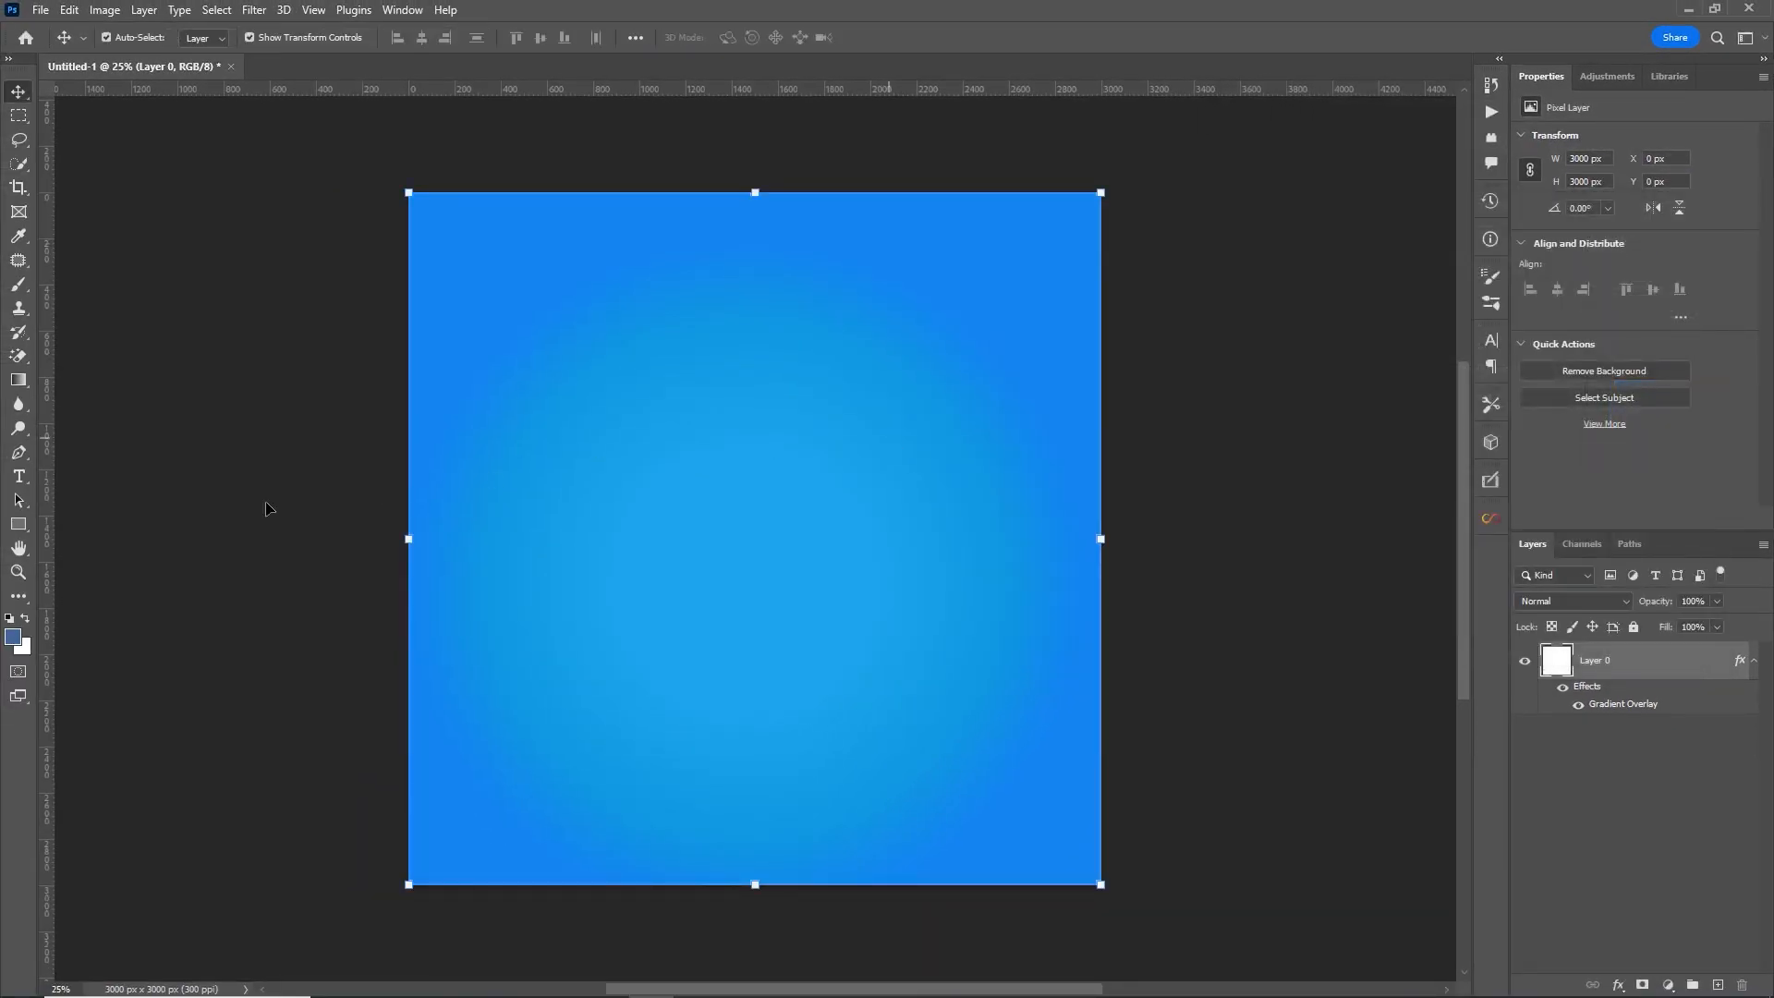
{"action": "left_click", "coordinate": [231, 514]}
{"action": "scroll", "coordinate": [683, 441], "scroll_direction": "up", "scroll_amount": 2}
{"action": "scroll", "coordinate": [683, 447], "scroll_direction": "down", "scroll_amount": 1}
{"action": "scroll", "coordinate": [535, 425], "scroll_direction": "down", "scroll_amount": 1}
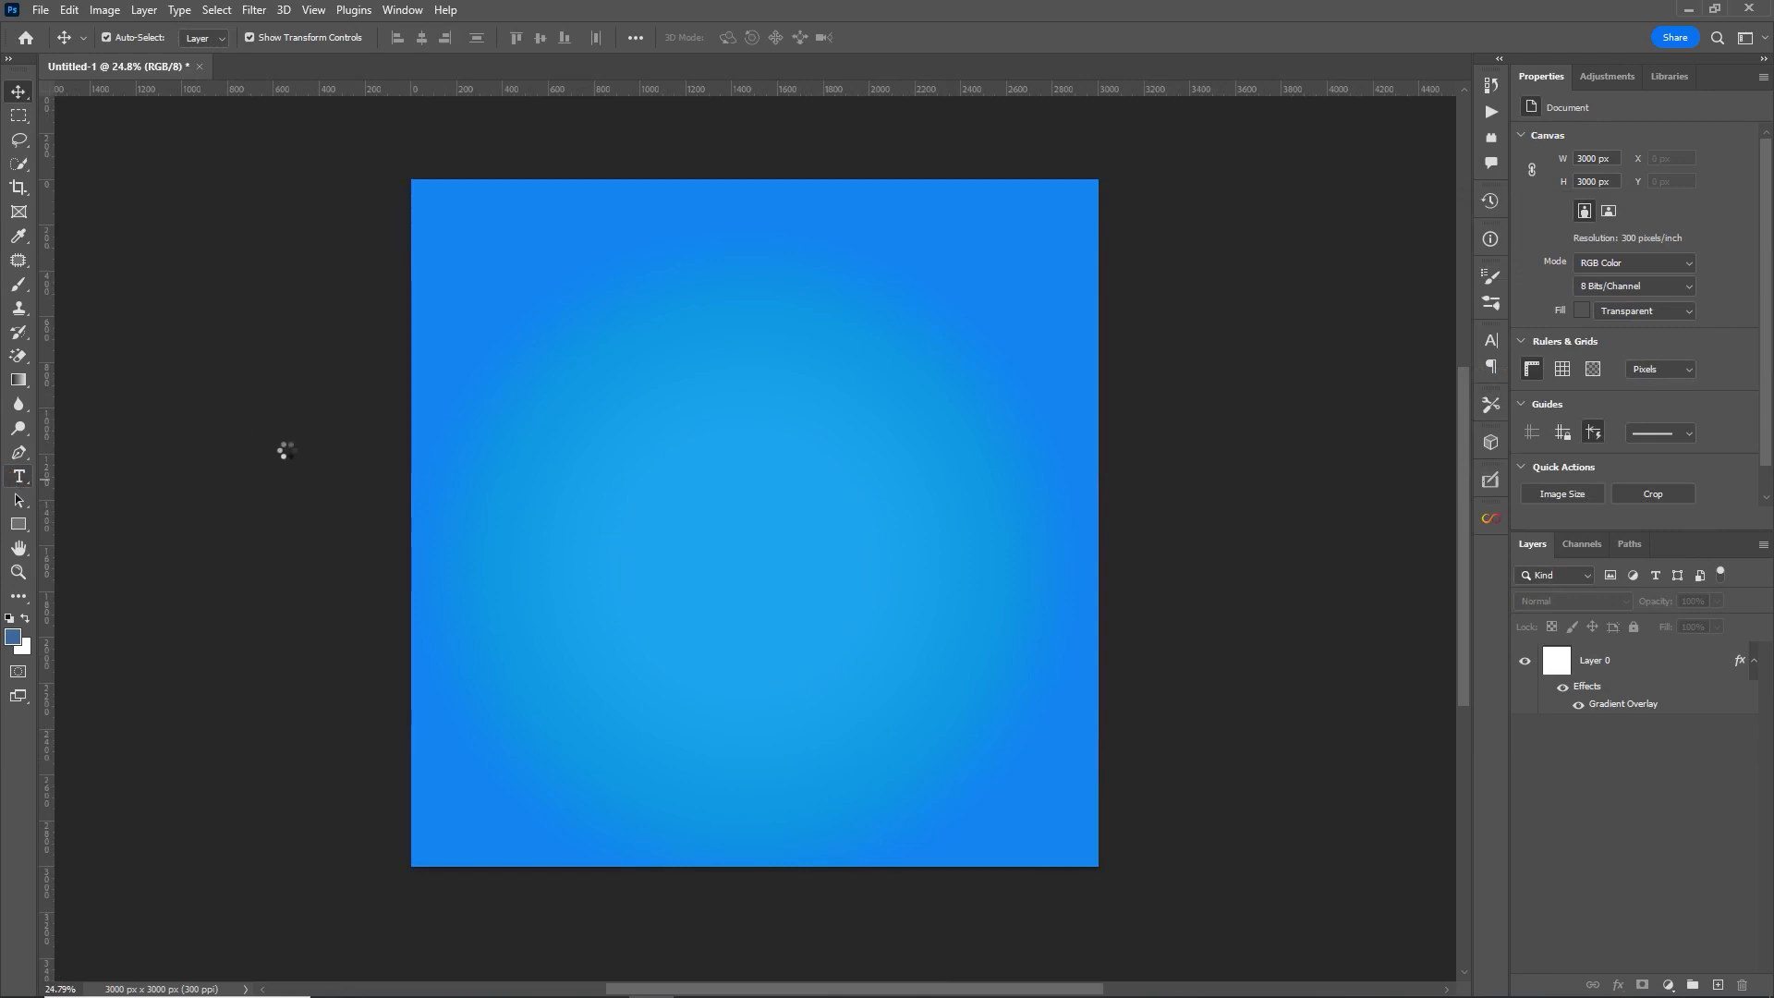
Step: Rename the gradient-filled Layer 0 to background
{"action": "key", "text": "t"}
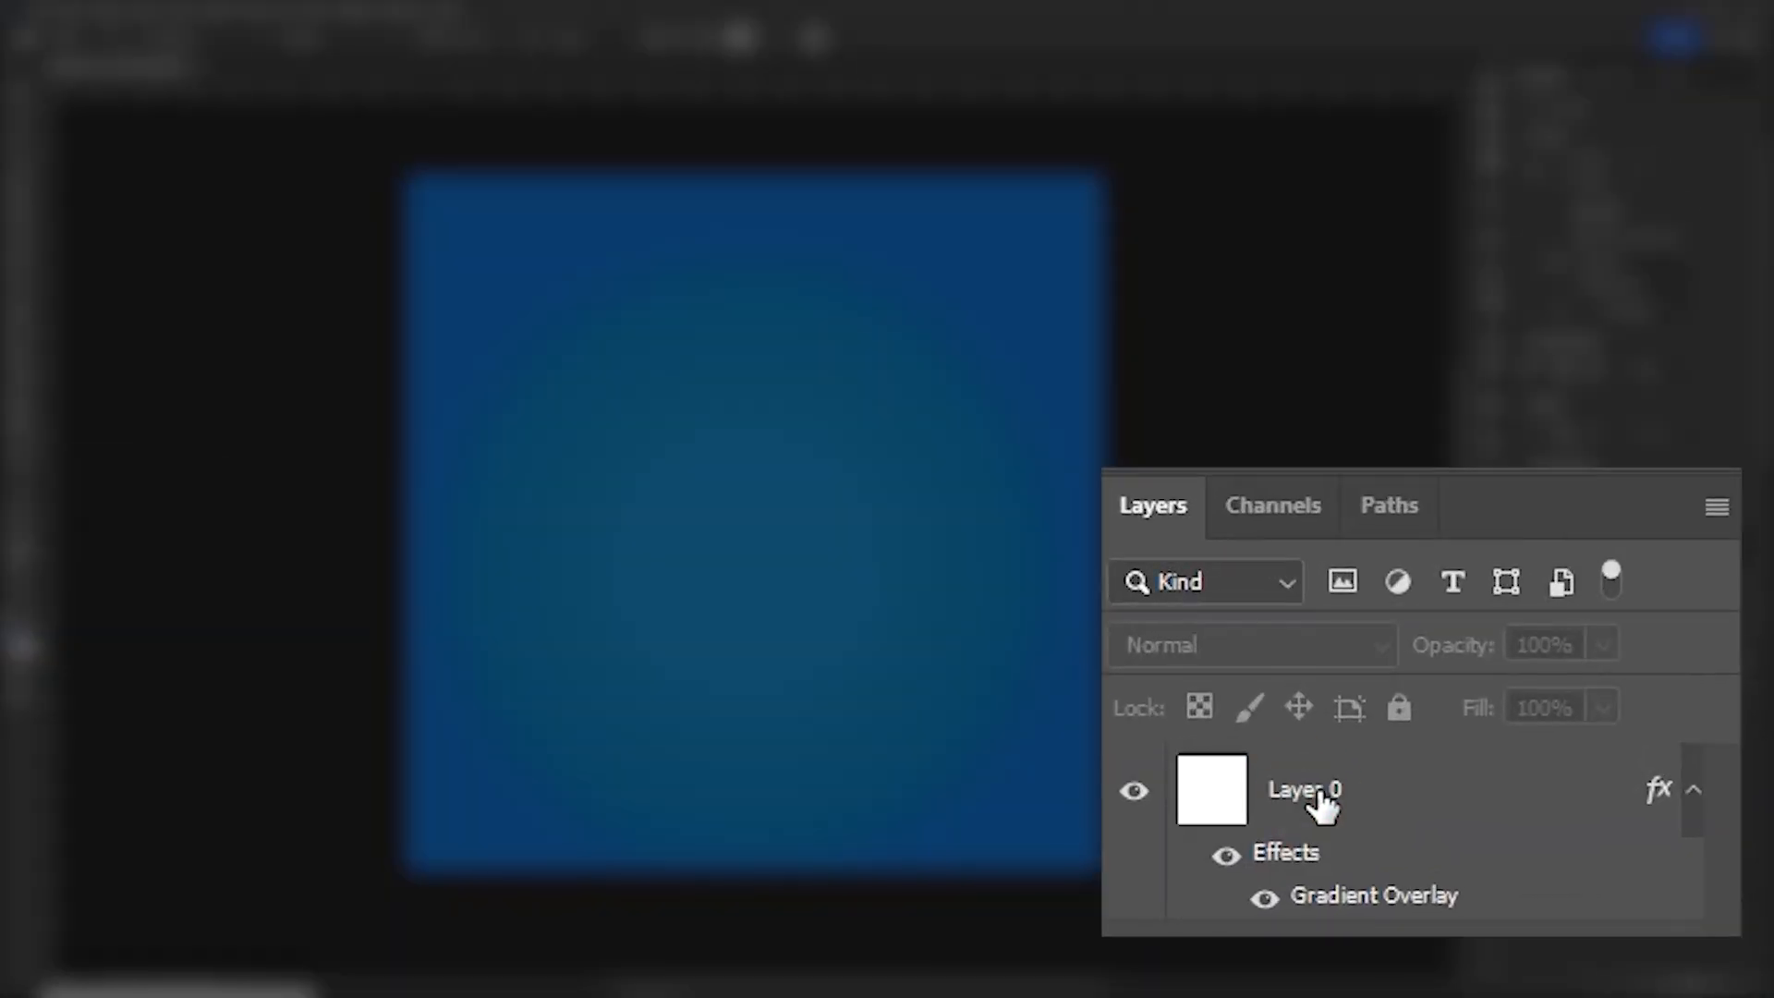
{"action": "left_click", "coordinate": [1601, 661]}
{"action": "double_click", "coordinate": [1318, 792]}
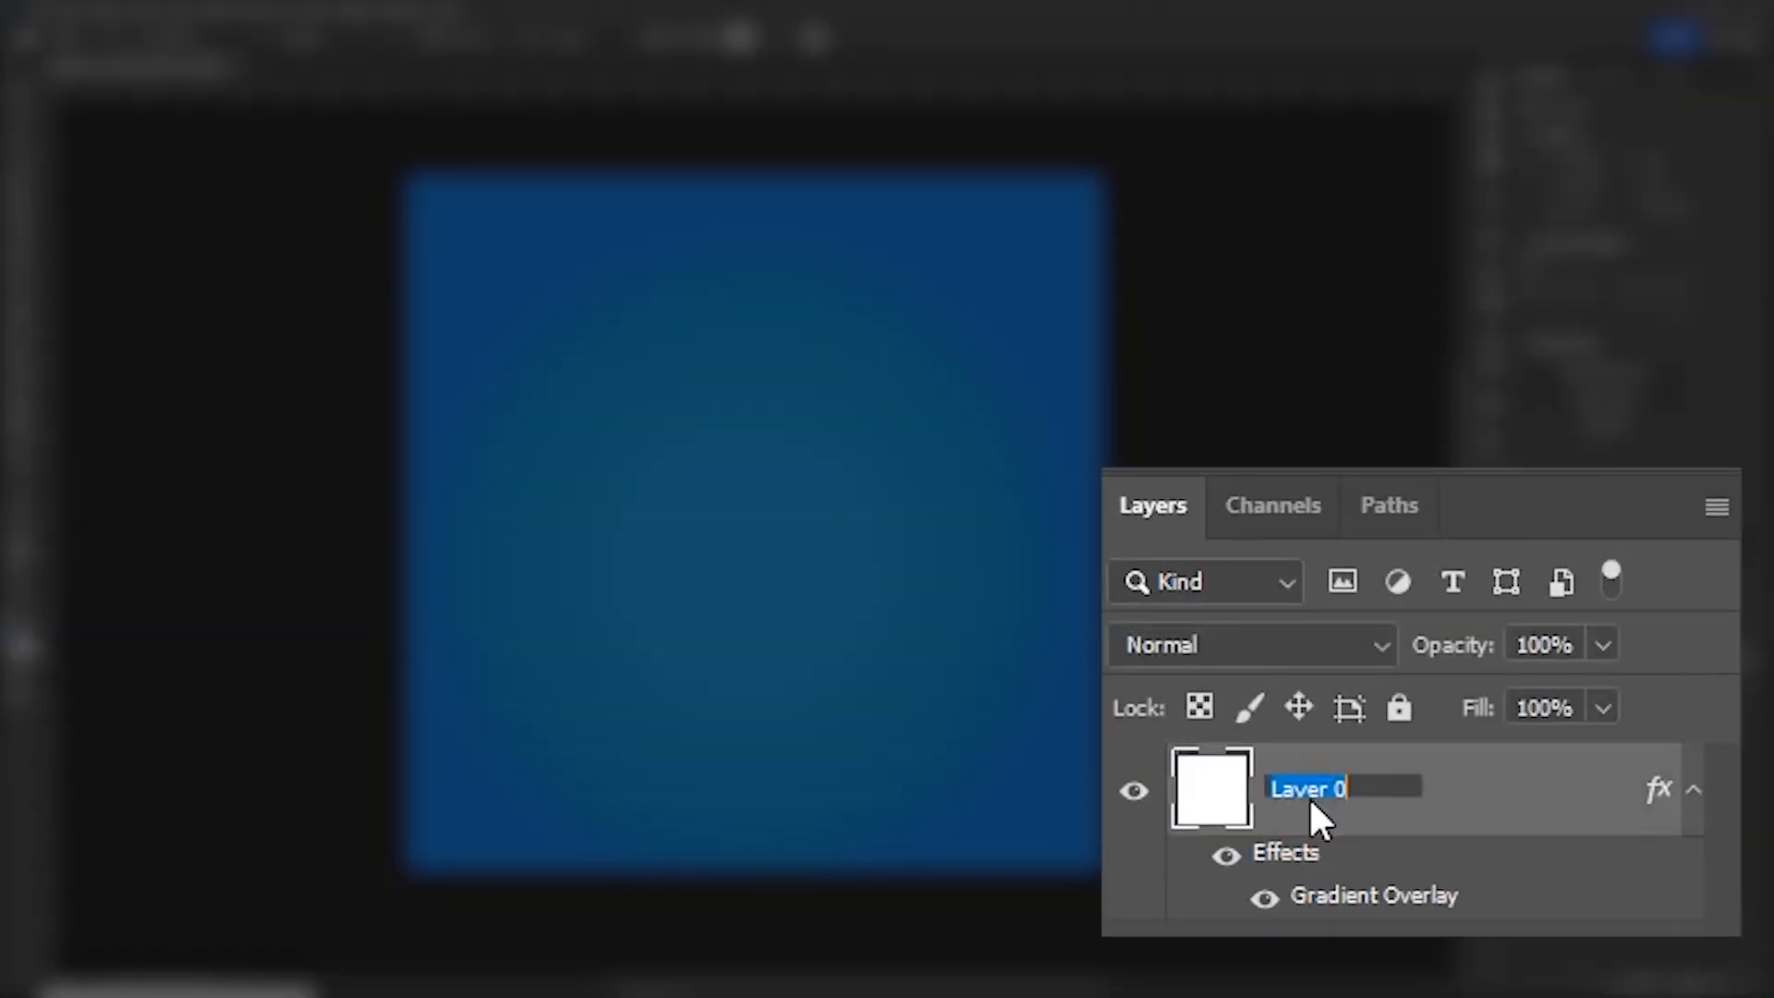
{"action": "type", "text": "back"}
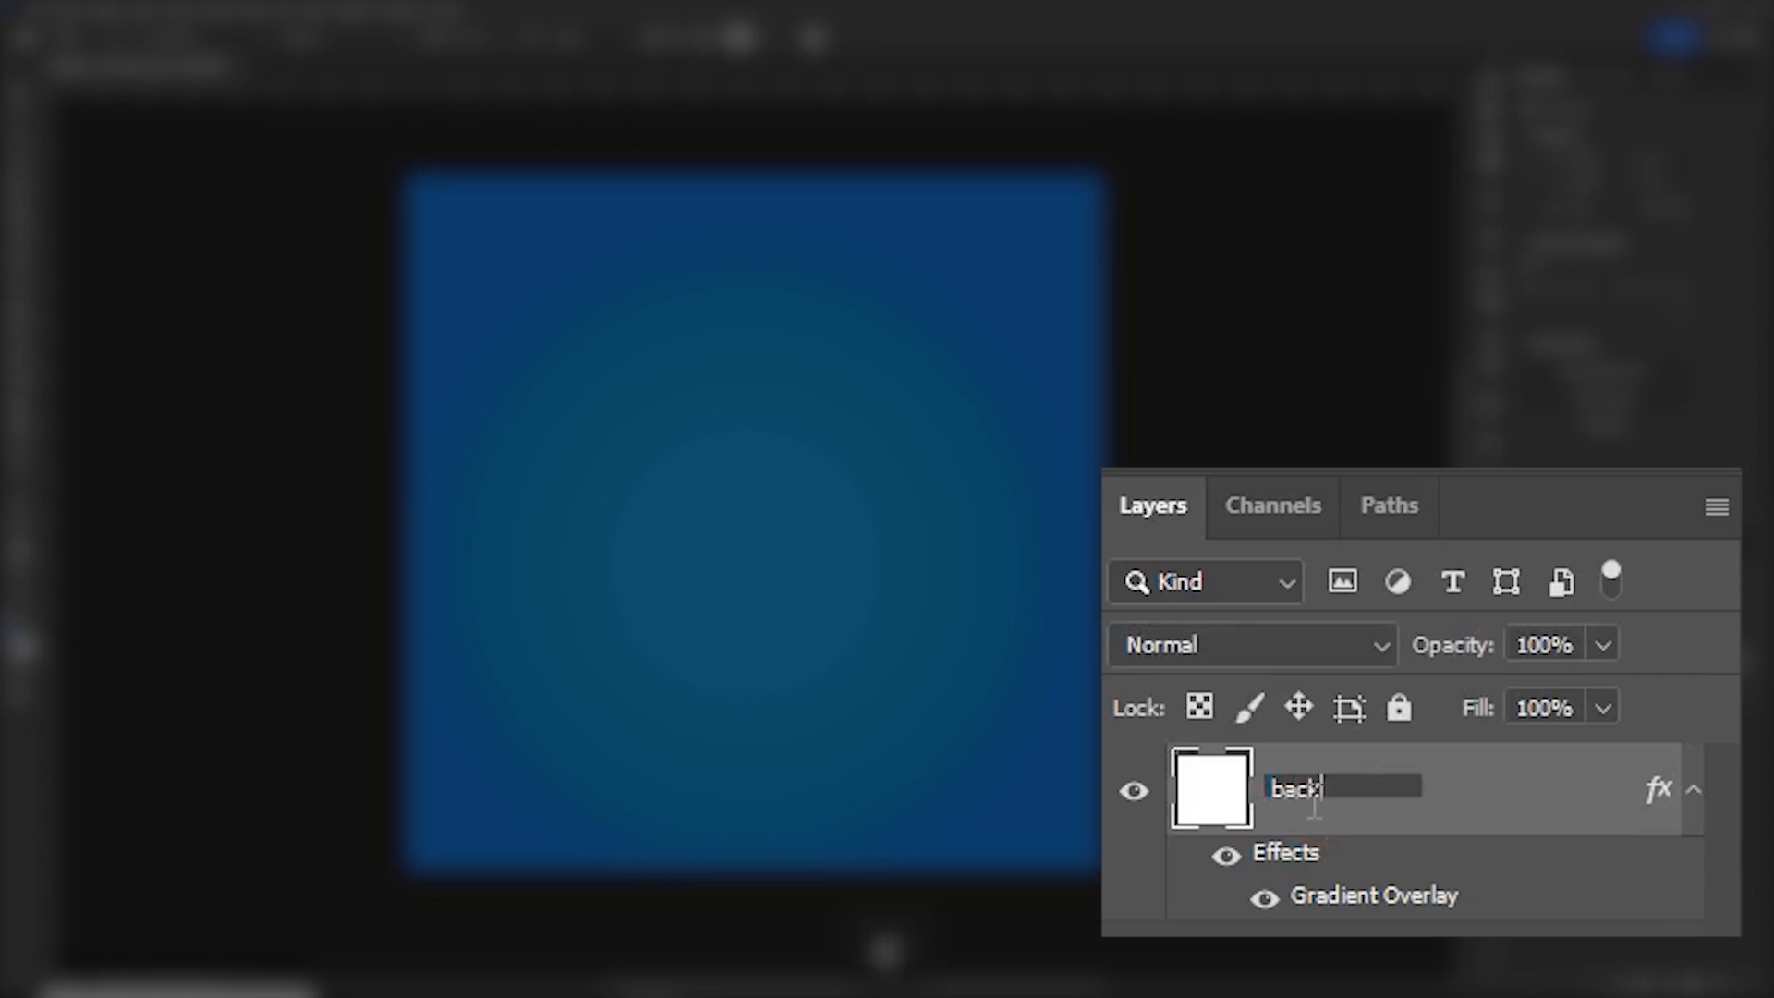
{"action": "type", "text": "ground"}
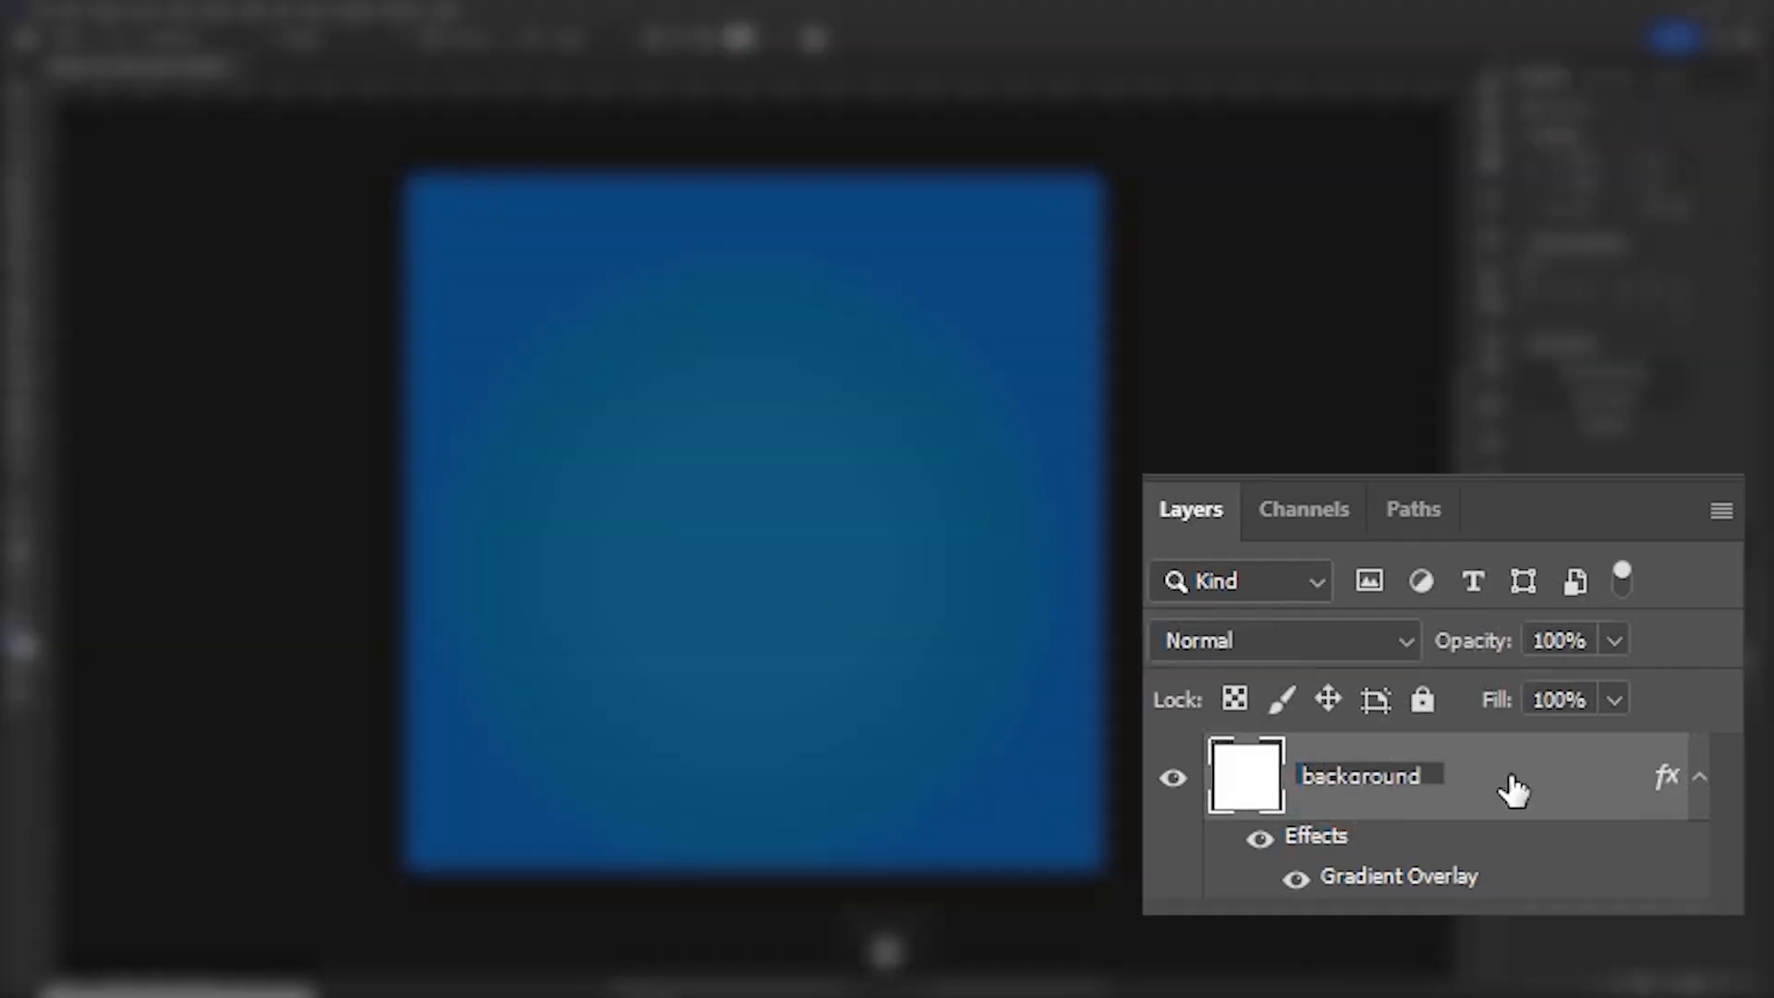
{"action": "key", "text": "Return"}
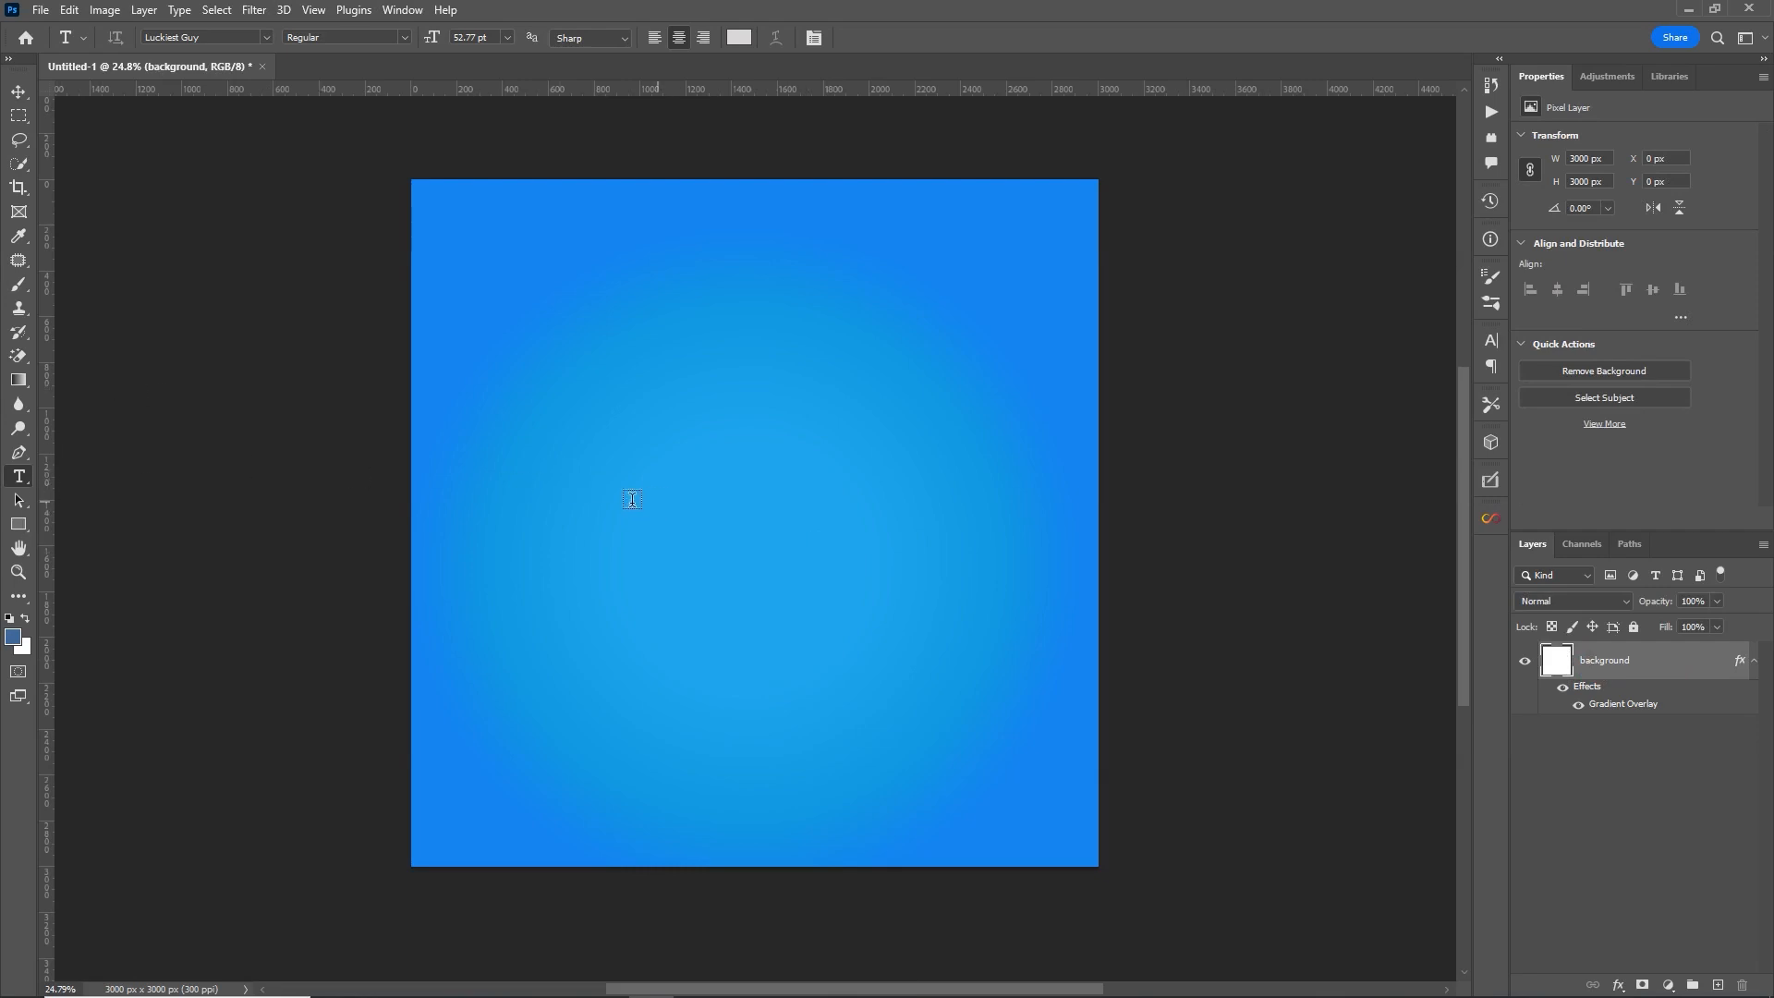
Step: Place a new text line slightly above the canvas centre with the Type tool, using the Luckiest Guy font
{"action": "left_click", "coordinate": [18, 476]}
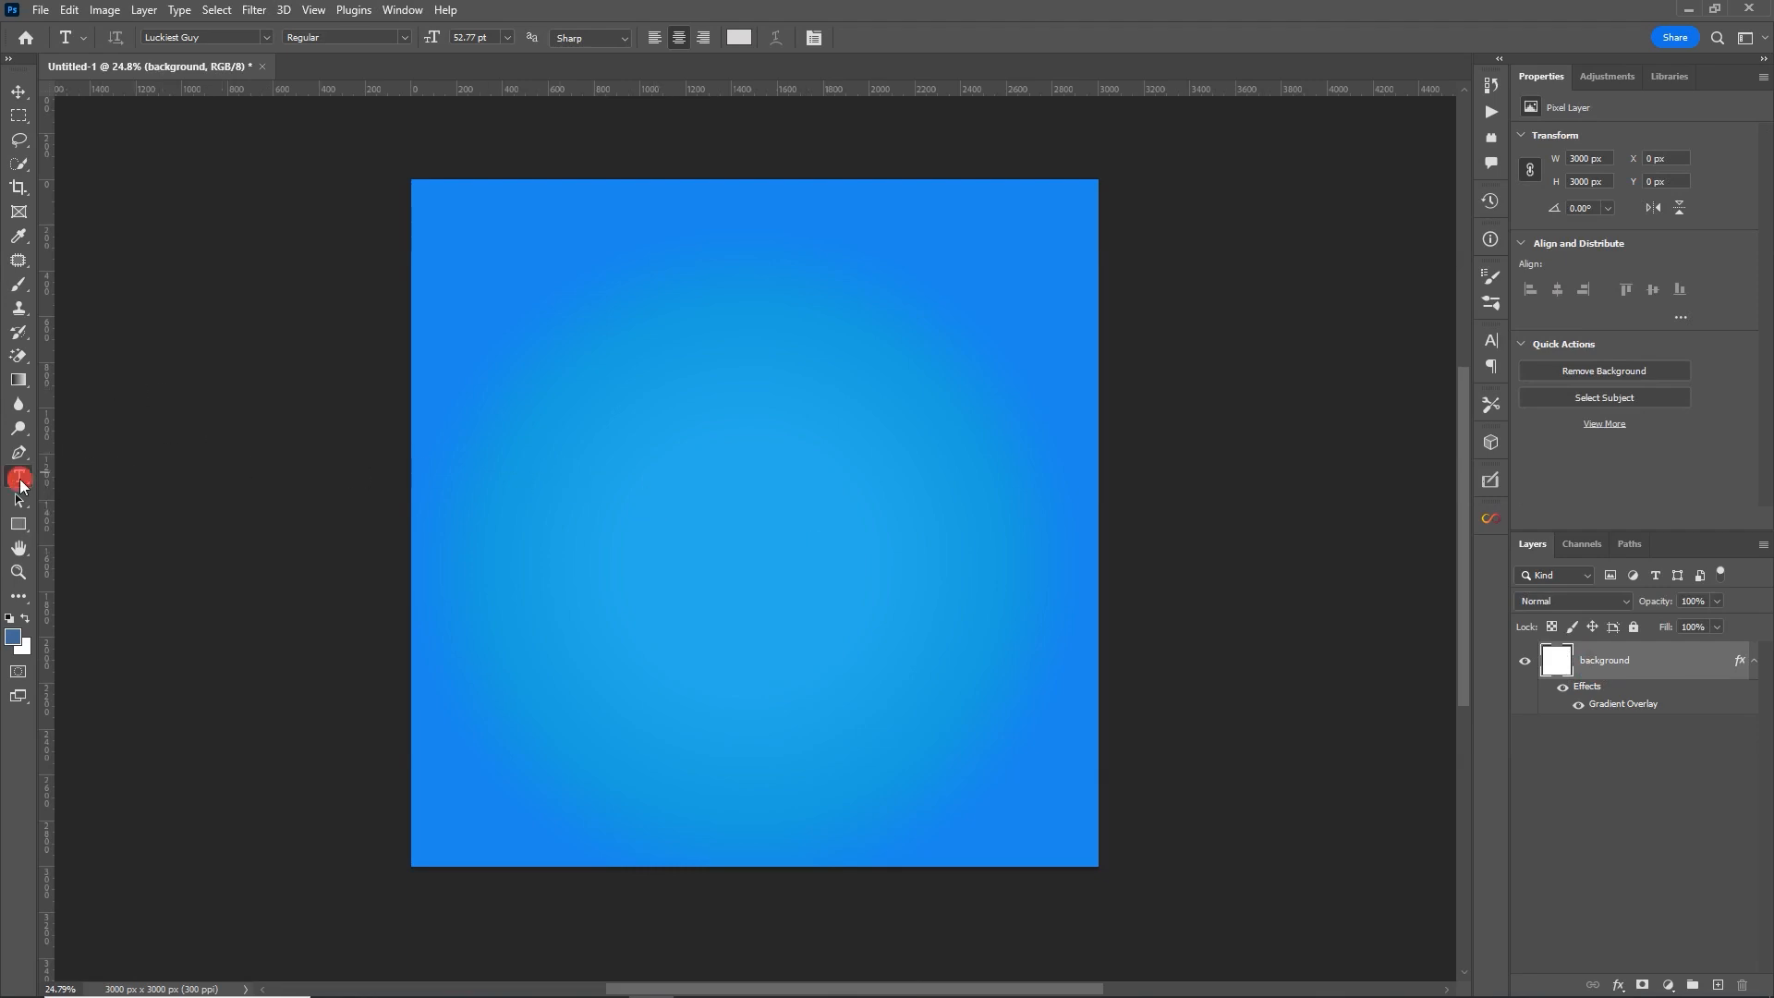
{"action": "left_click", "coordinate": [663, 488]}
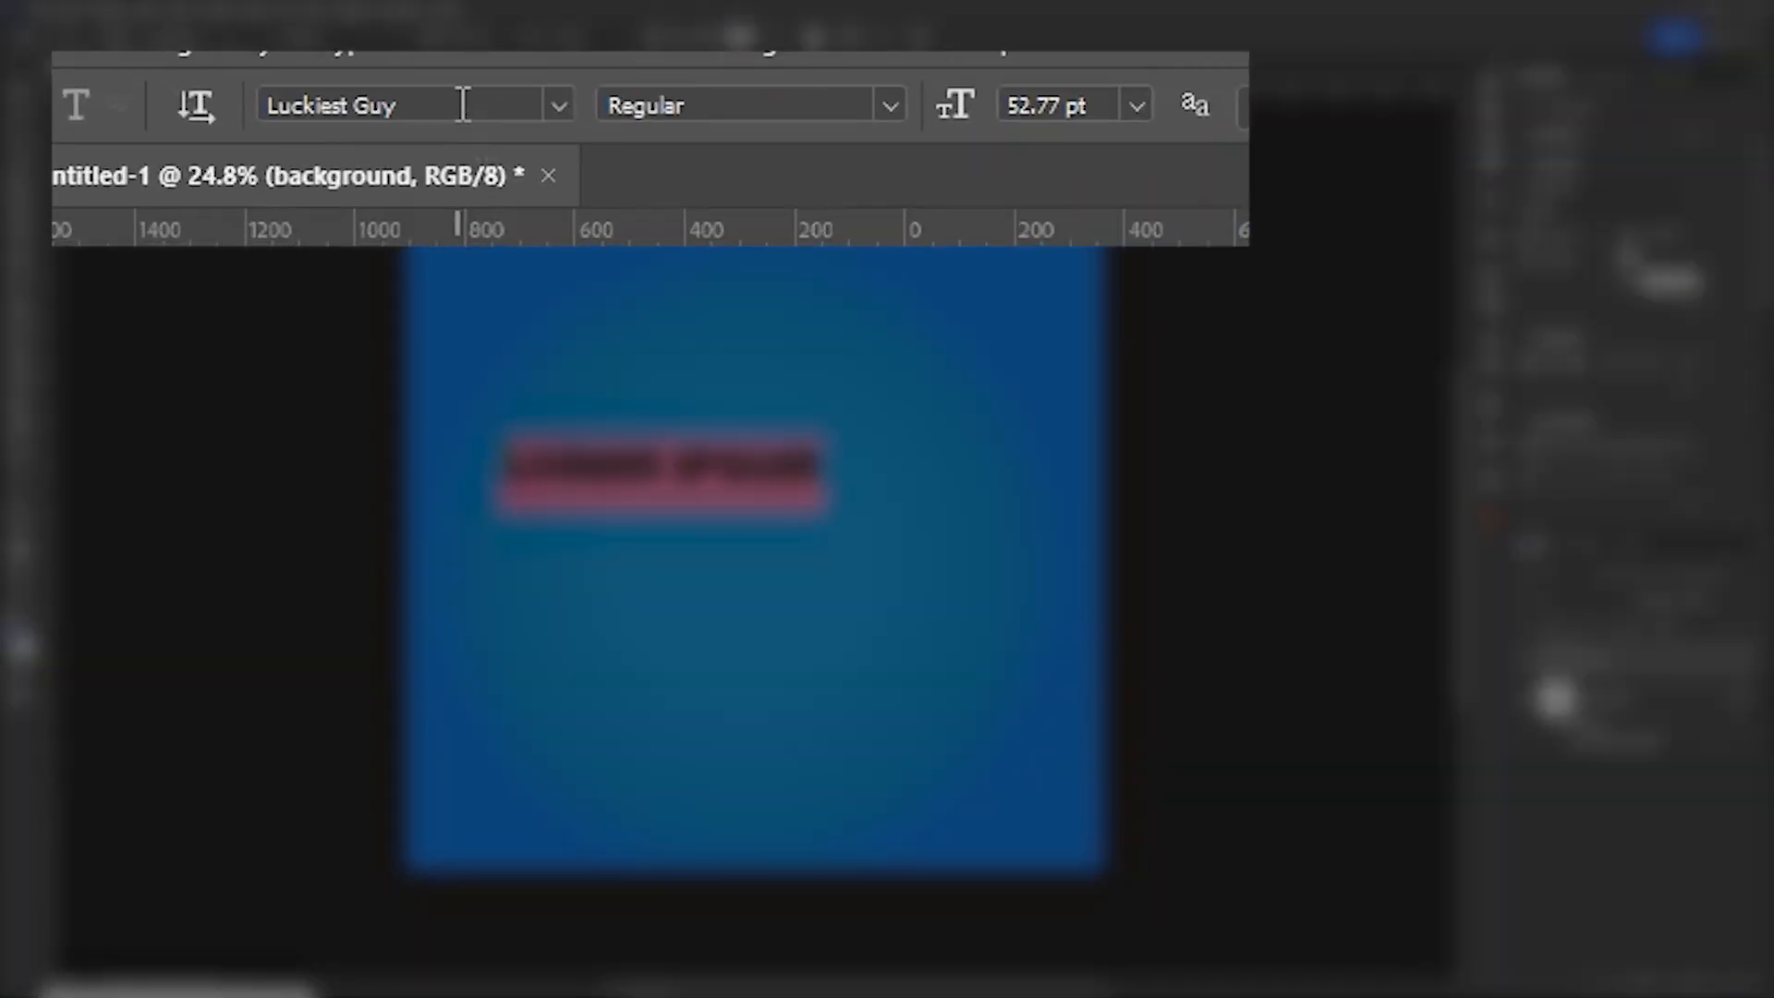
{"action": "left_click", "coordinate": [225, 37]}
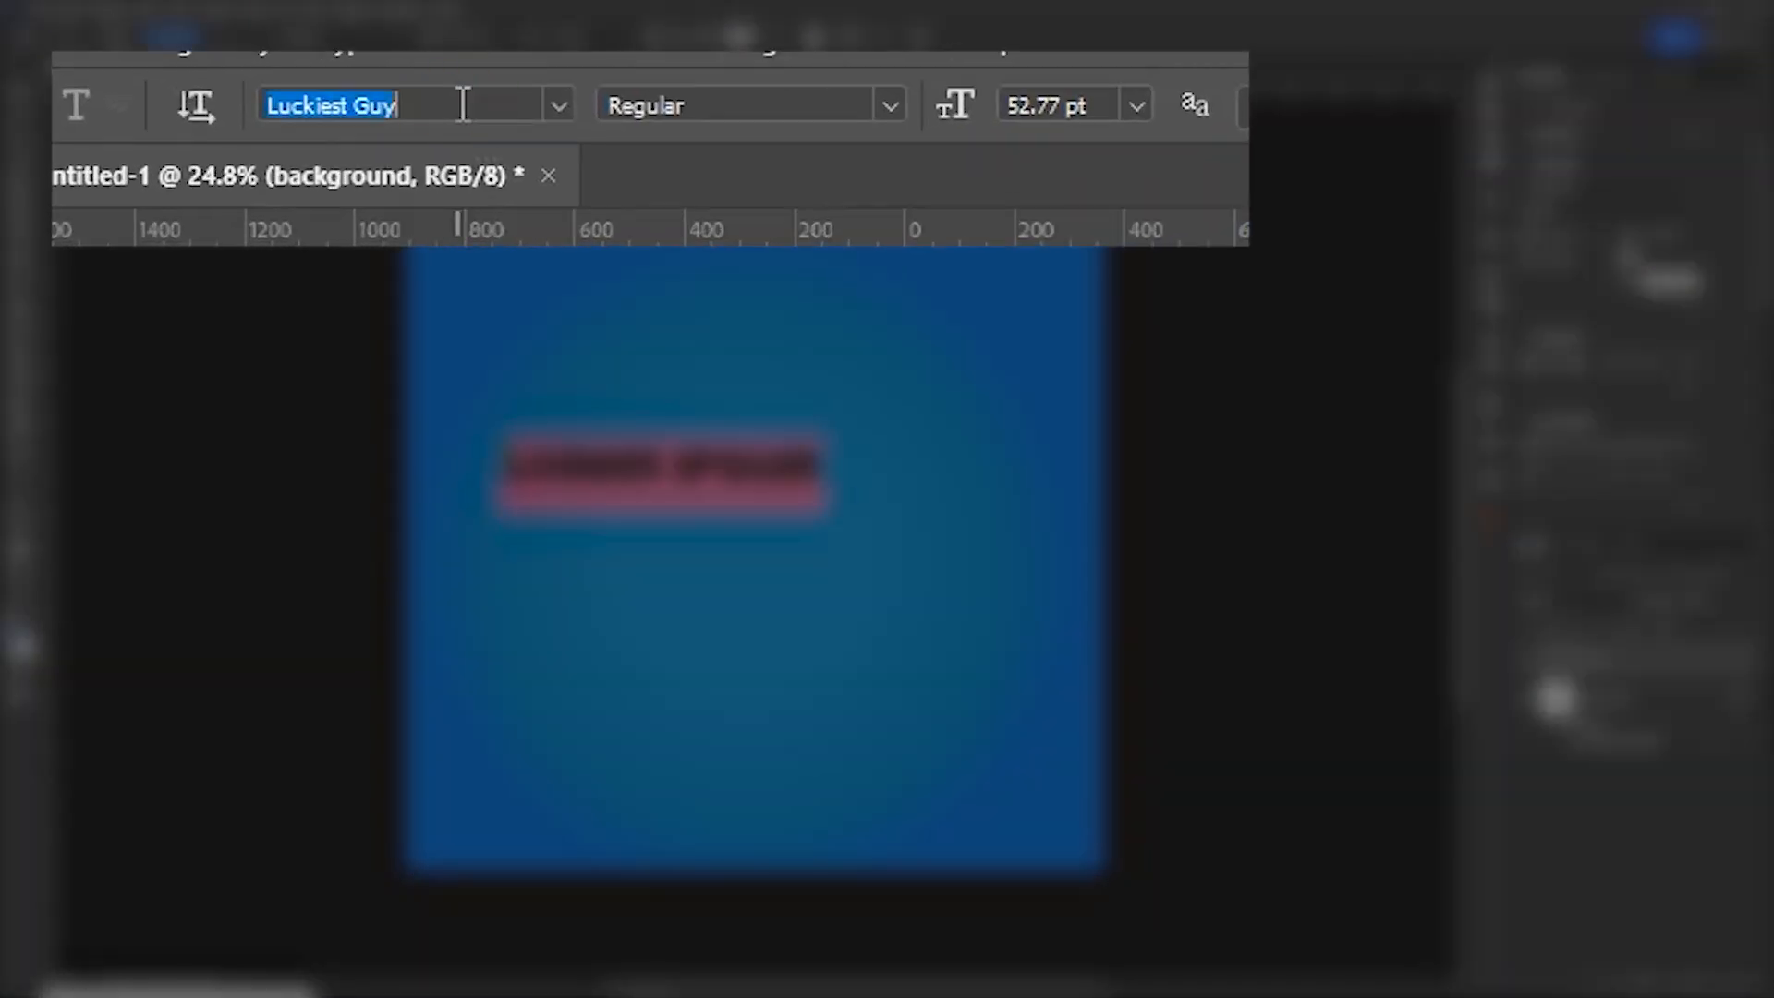
{"action": "left_click", "coordinate": [261, 104]}
{"action": "left_click", "coordinate": [425, 102]}
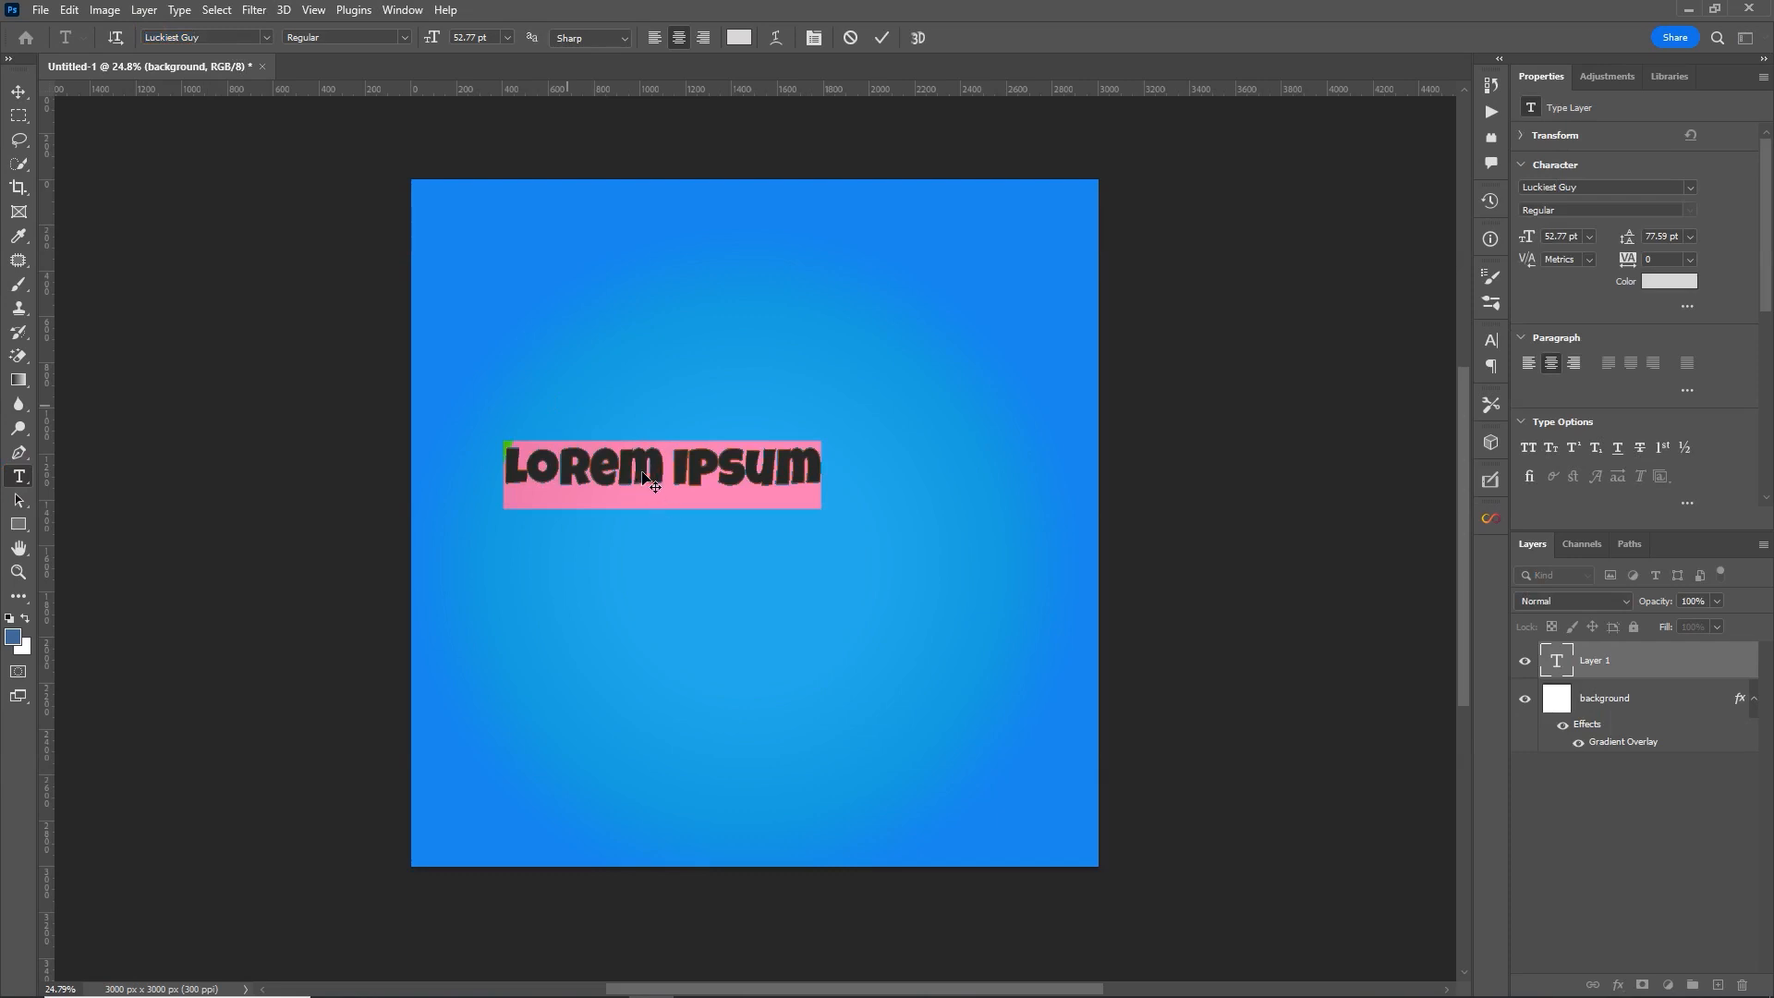
Step: Replace the placeholder text with SMOG in capitals and commit the text line
{"action": "left_click", "coordinate": [633, 471]}
{"action": "left_click_drag", "start_coordinate": [506, 467], "coordinate": [835, 462]}
{"action": "key", "text": "Caps_Lock"}
{"action": "type", "text": "SMOG"}
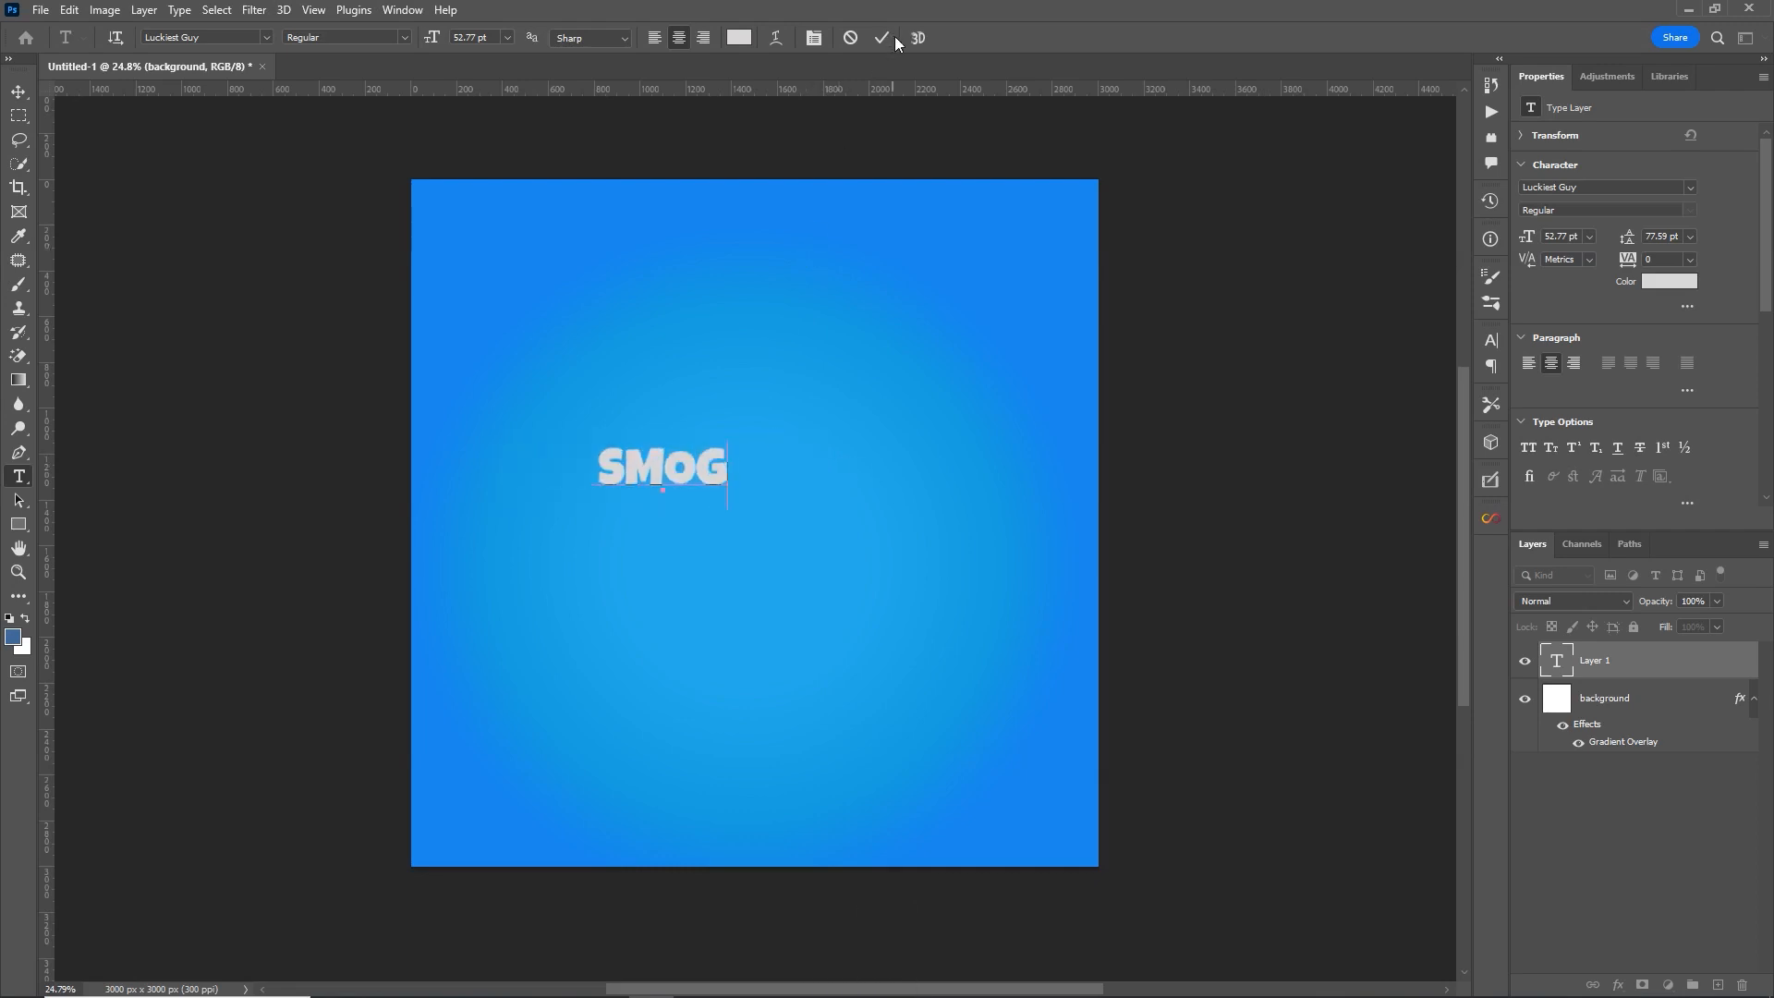
{"action": "left_click", "coordinate": [721, 525]}
Step: Scale the SMOG text up to about 294% and centre it on the canvas
{"action": "key", "text": "v"}
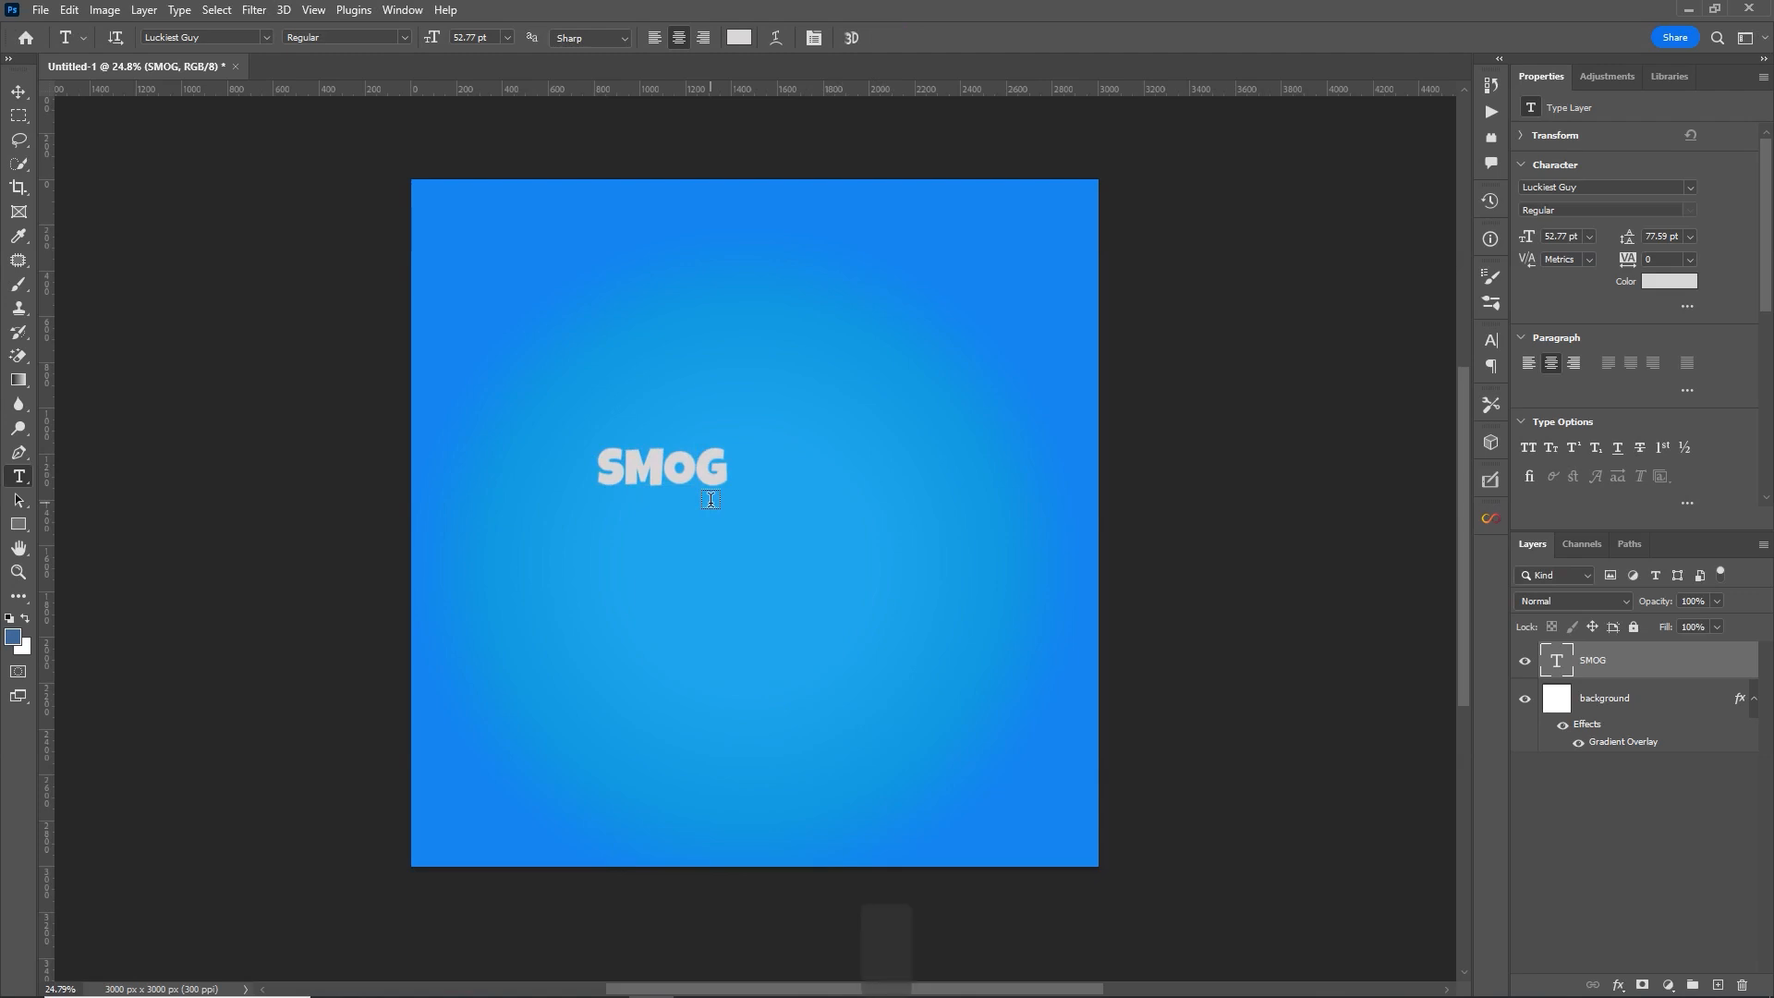
{"action": "left_click_drag", "start_coordinate": [950, 652], "coordinate": [947, 651]}
{"action": "left_click_drag", "start_coordinate": [820, 487], "coordinate": [803, 539]}
{"action": "left_click_drag", "start_coordinate": [930, 607], "coordinate": [954, 619]}
{"action": "left_click_drag", "start_coordinate": [835, 548], "coordinate": [826, 552]}
{"action": "left_click", "coordinate": [913, 40]}
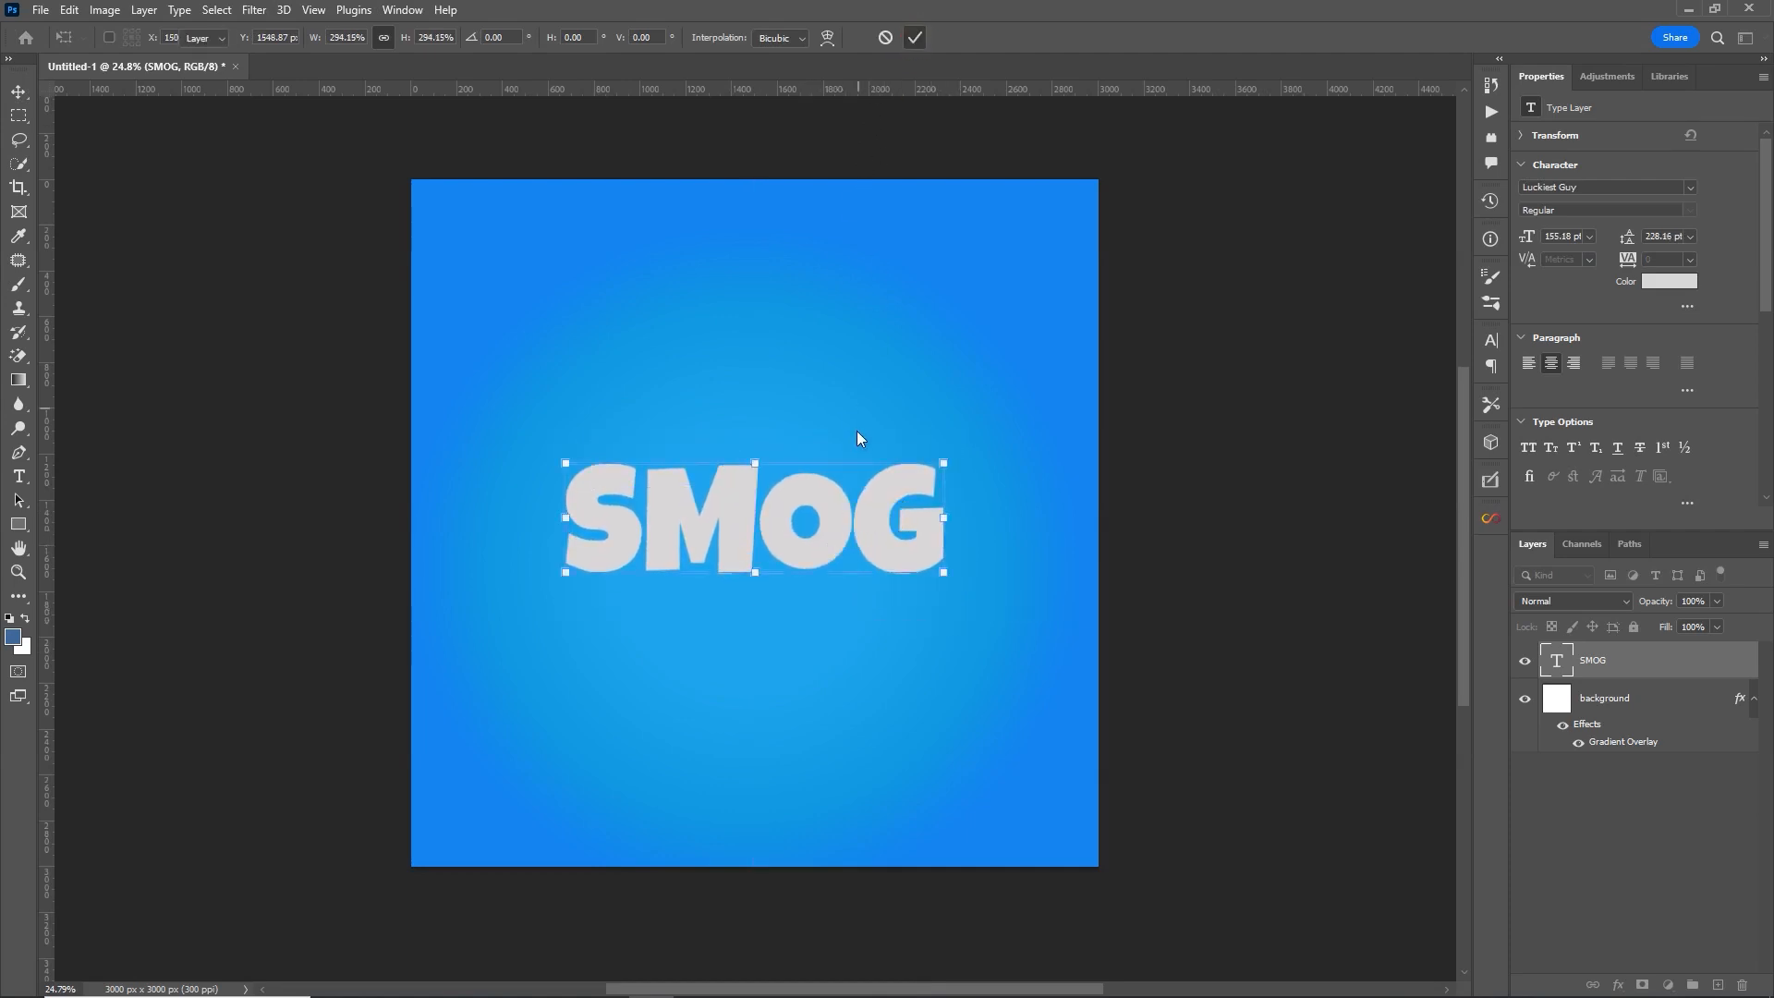
{"action": "key", "text": "ctrl+z"}
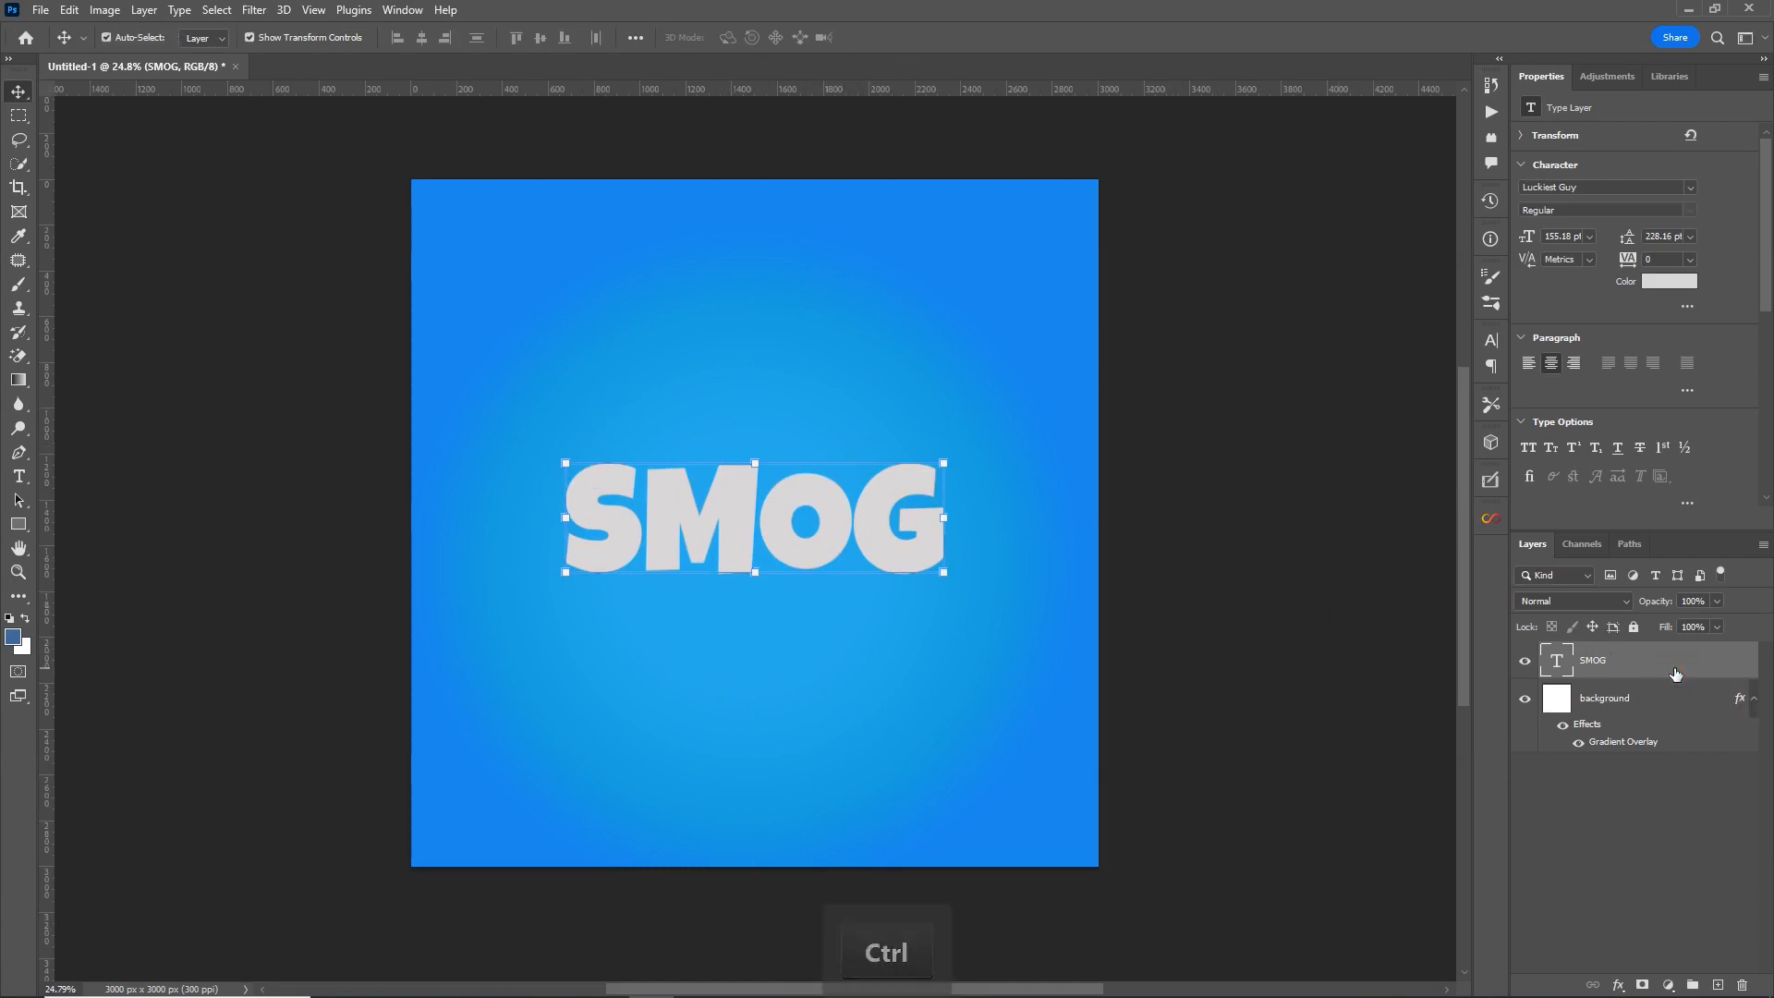
Step: Add a 19 px outside stroke in orange dc6e03 to the SMOG layer and collapse its effects list
{"action": "double_click", "coordinate": [1674, 673]}
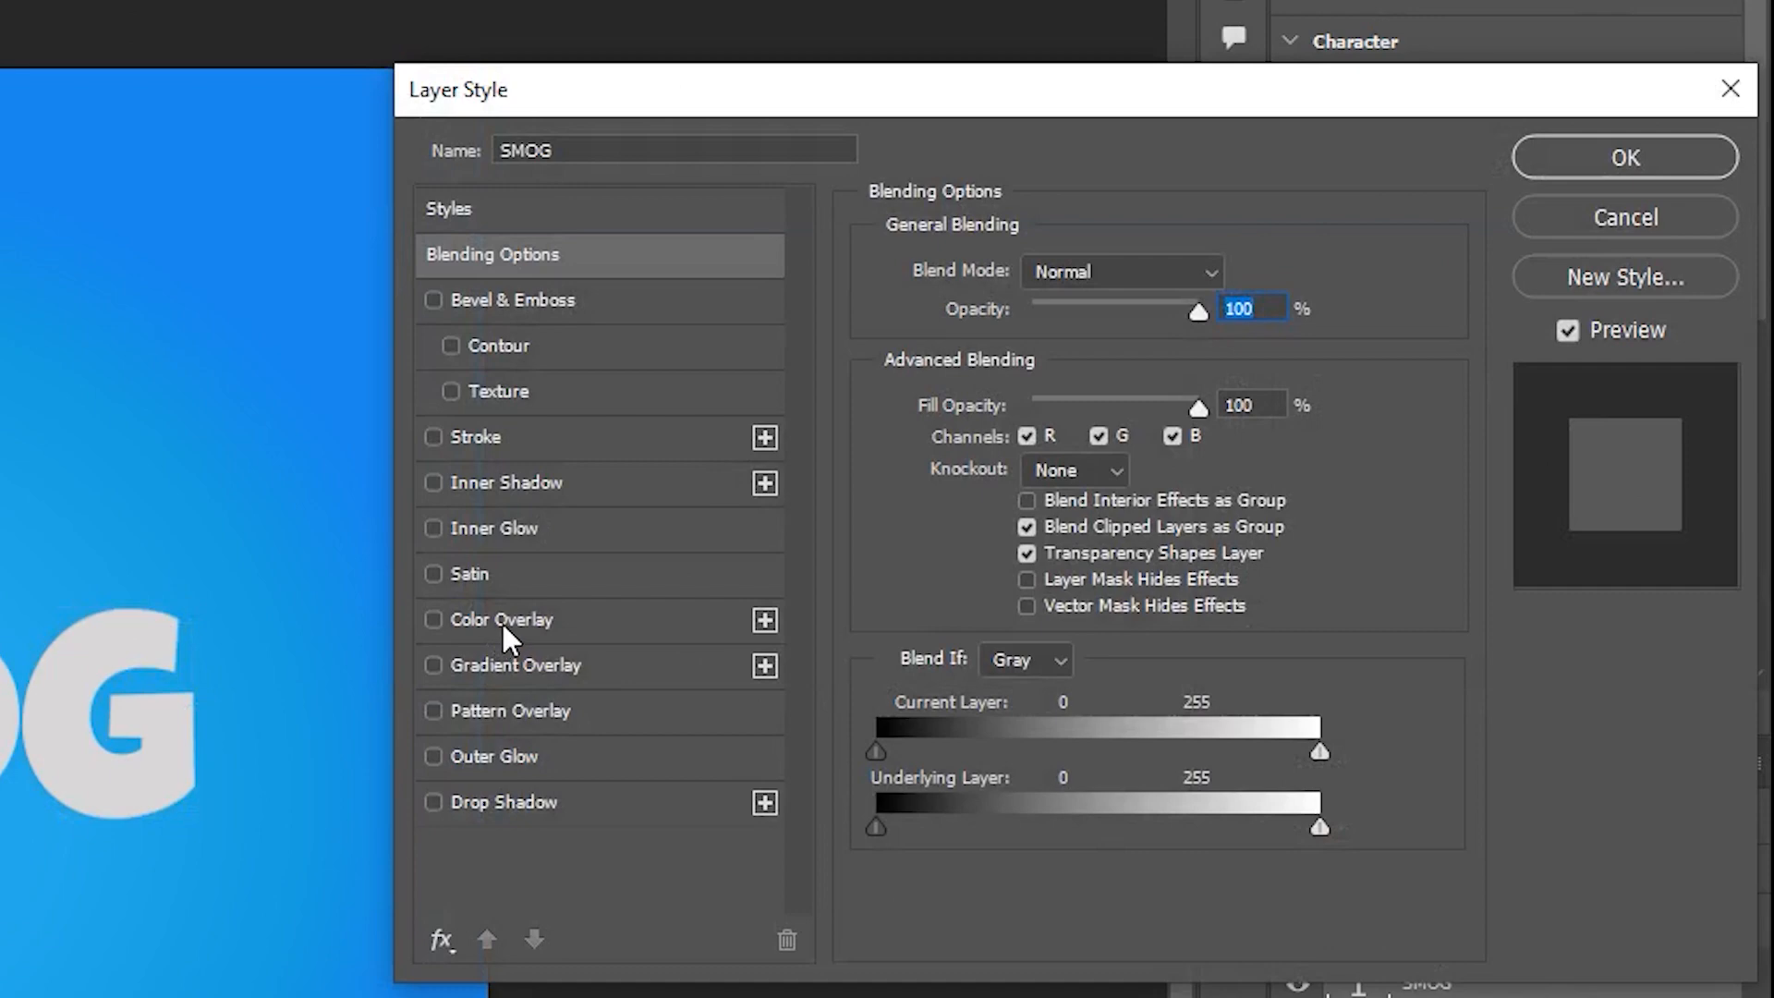
{"action": "left_click", "coordinate": [626, 423]}
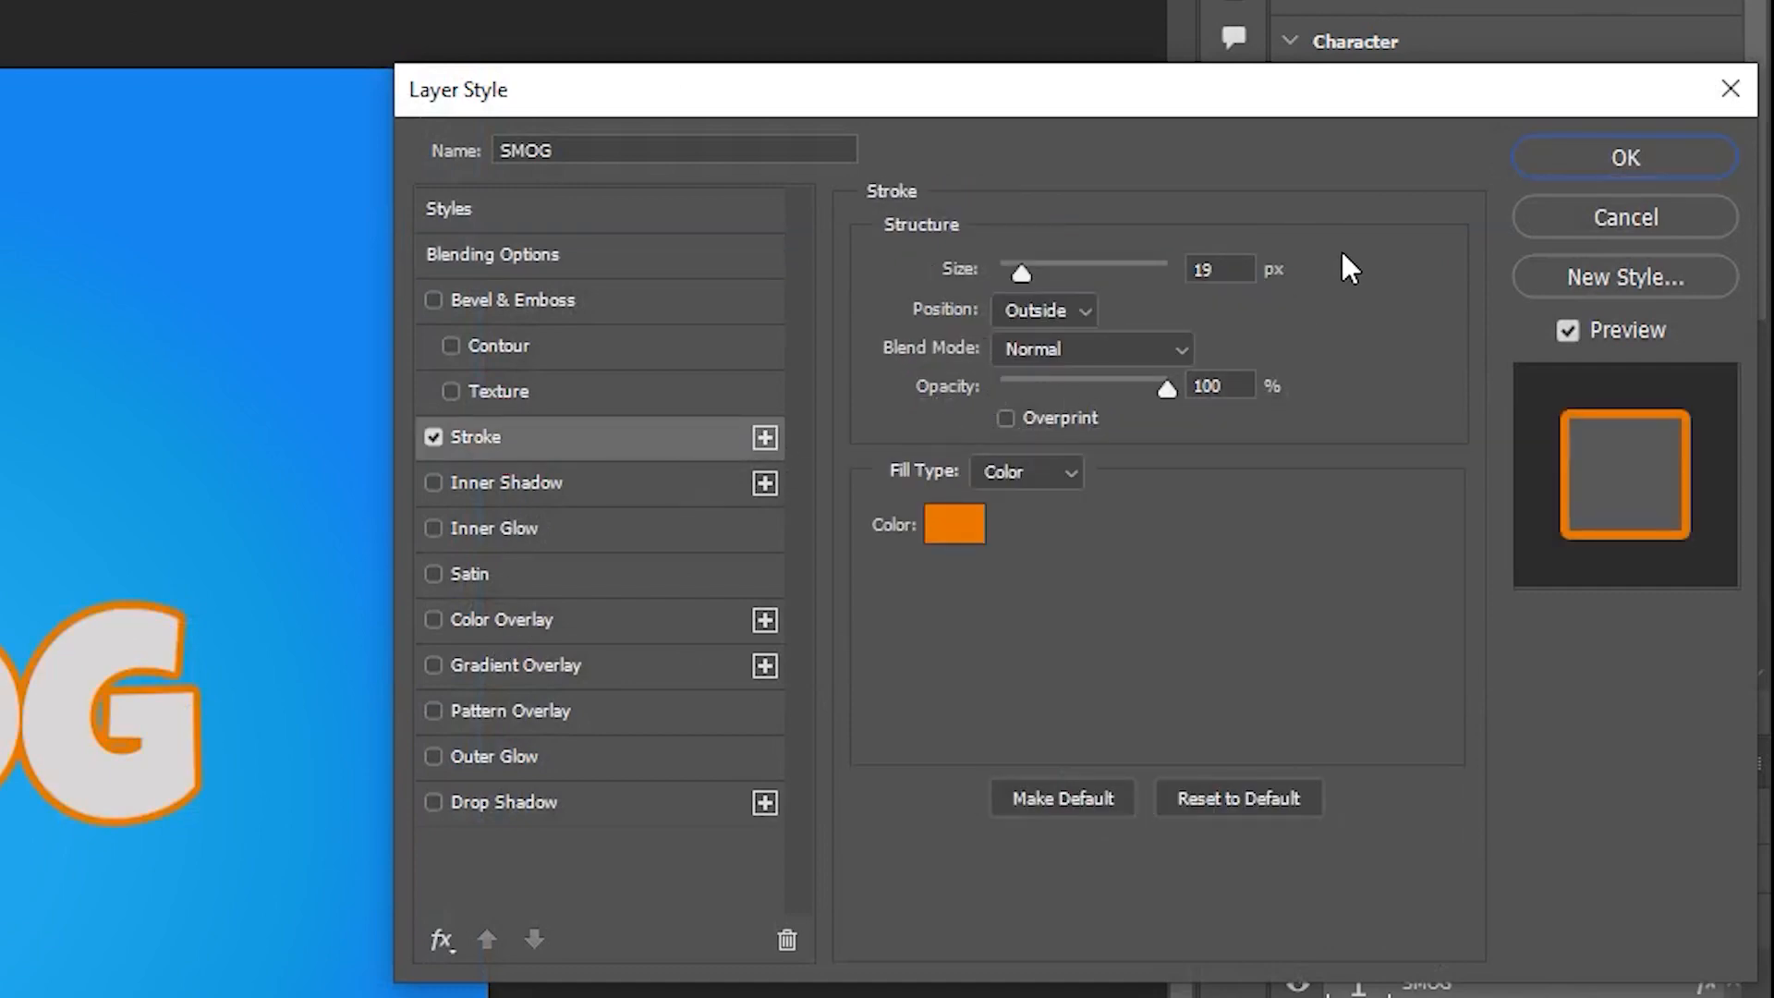
{"action": "left_click", "coordinate": [952, 524]}
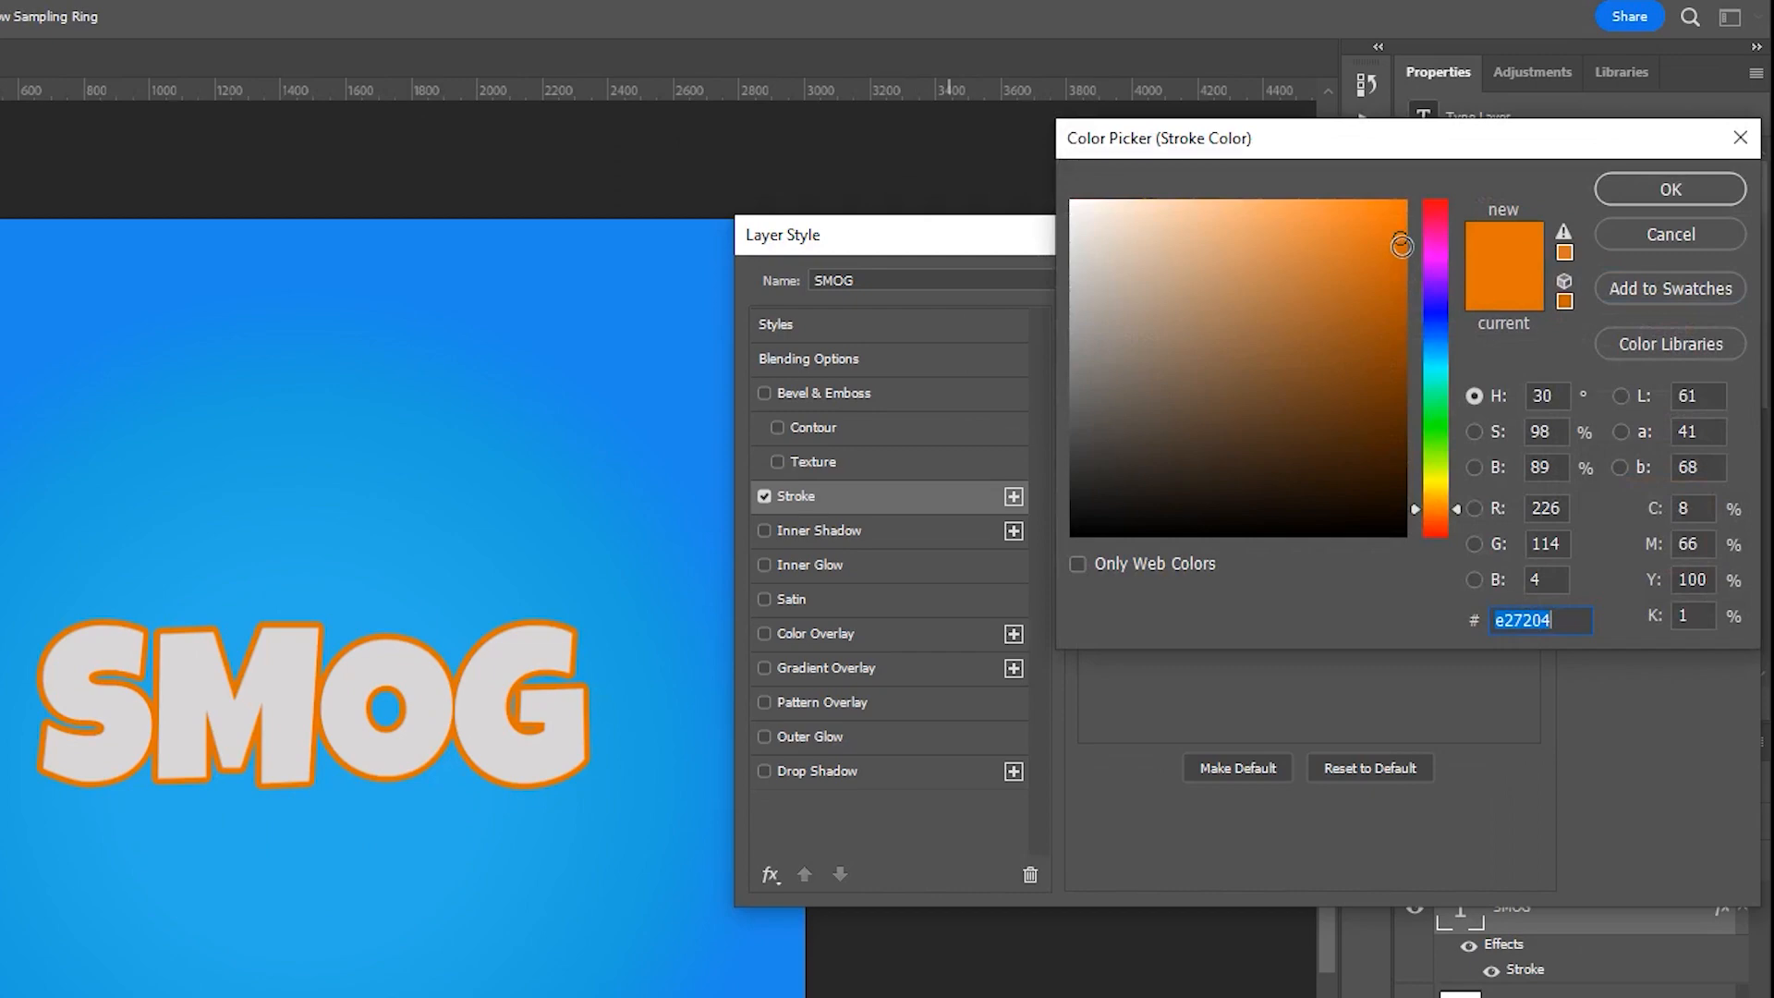
{"action": "left_click", "coordinate": [1280, 104]}
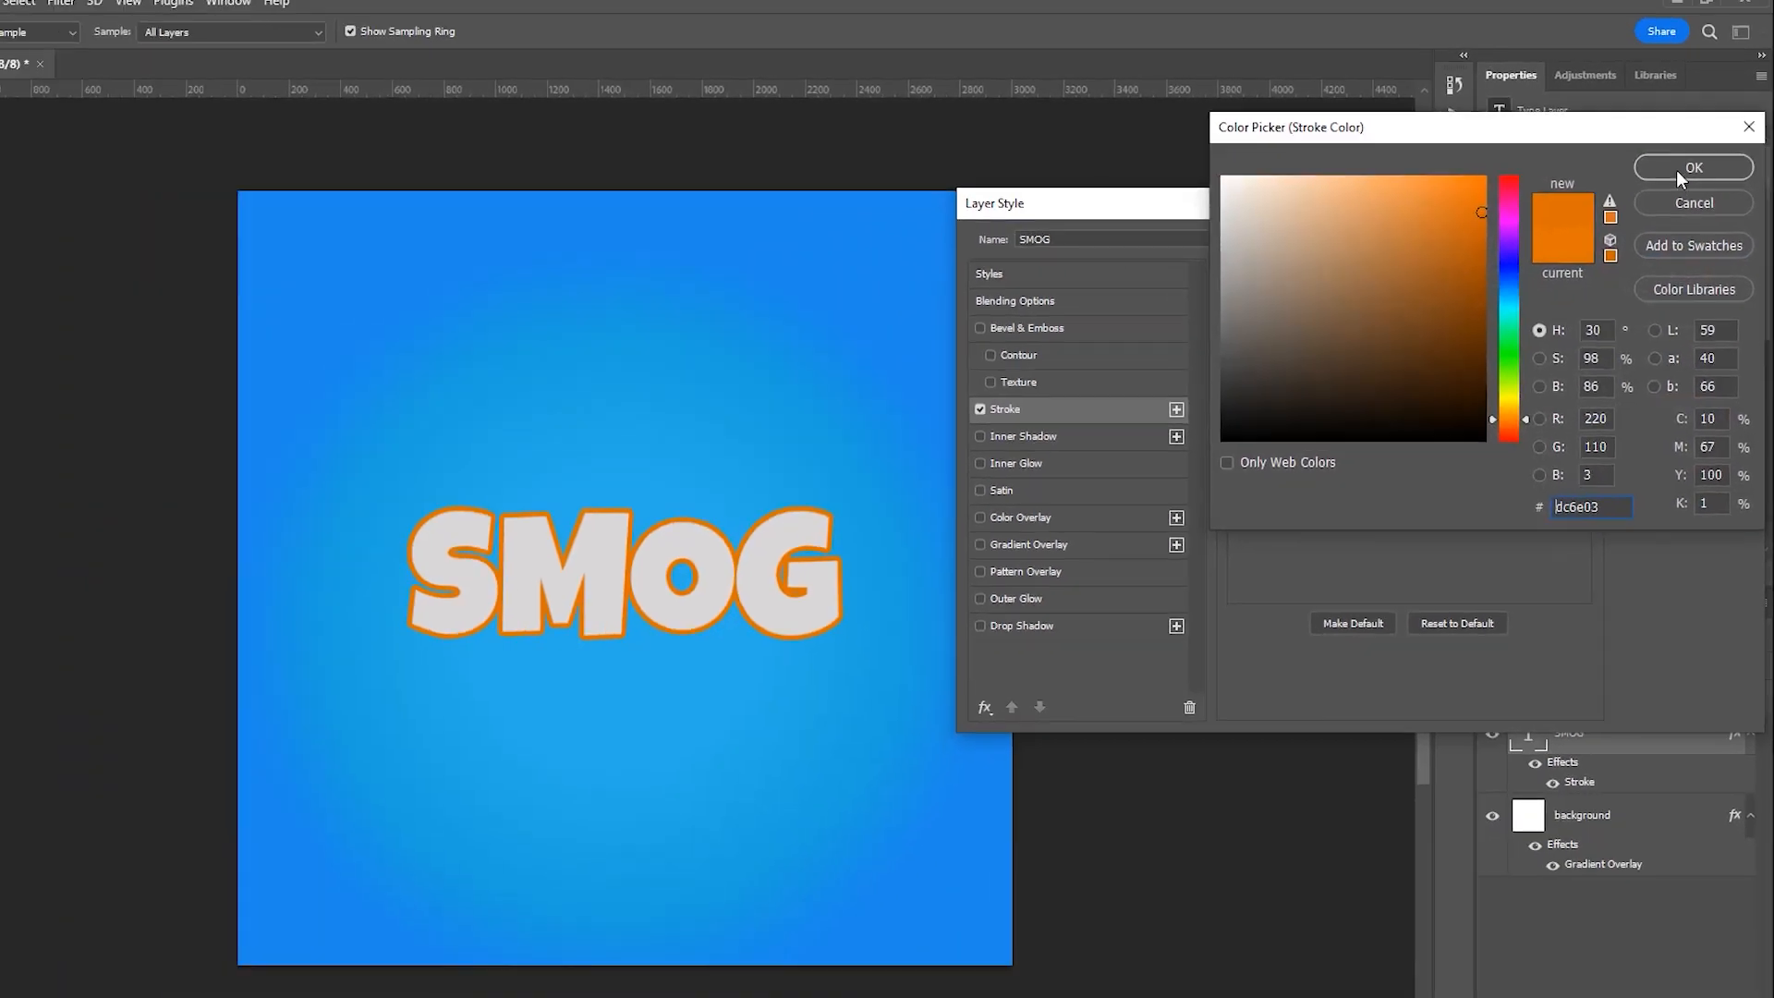
{"action": "left_click", "coordinate": [1670, 188]}
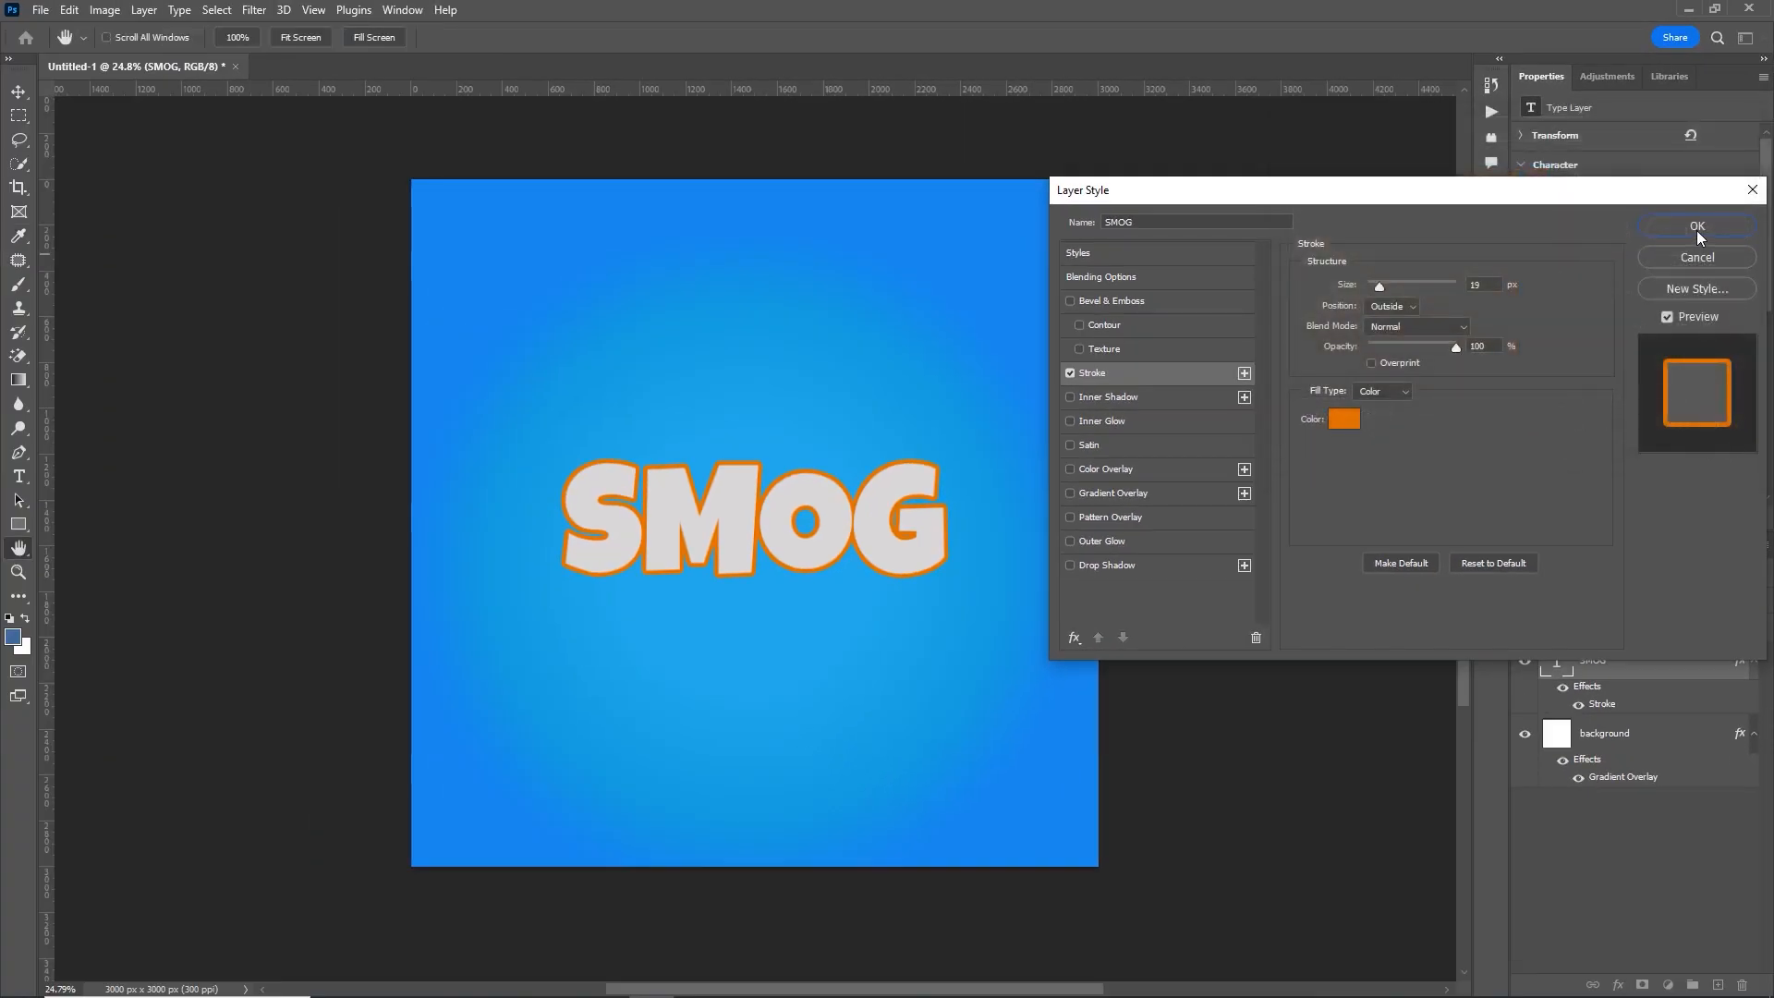
{"action": "key", "text": "Return"}
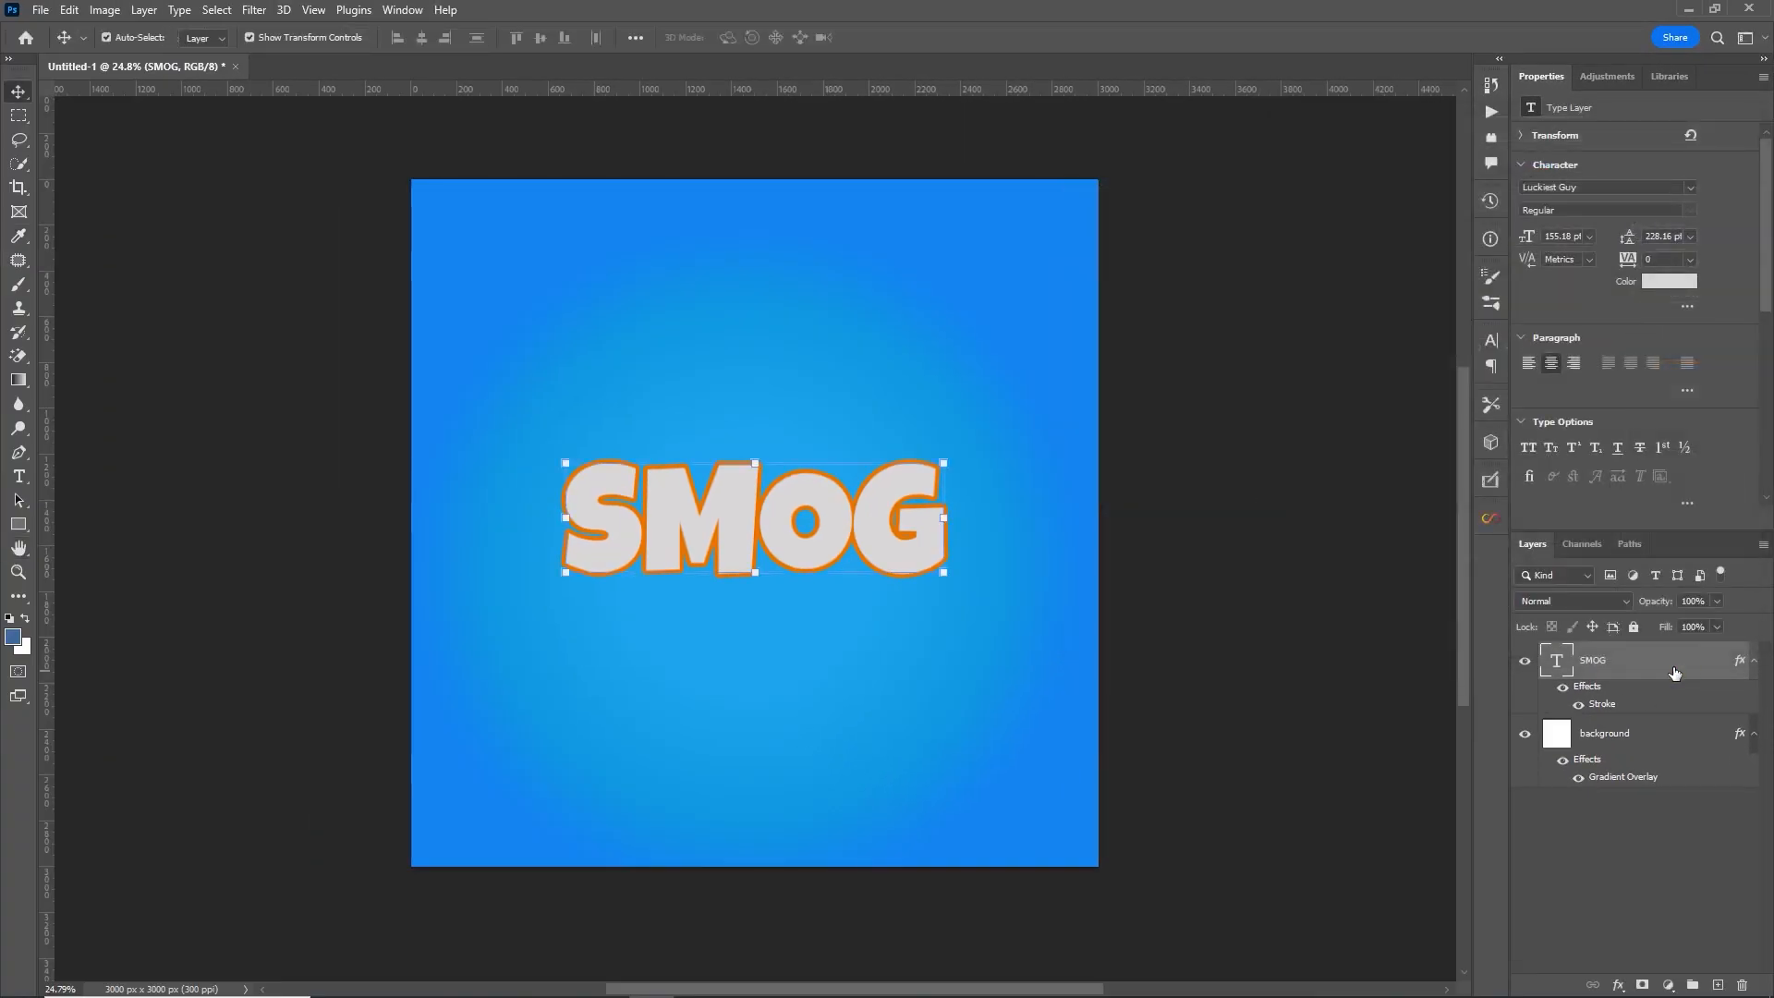
{"action": "left_click", "coordinate": [1754, 662]}
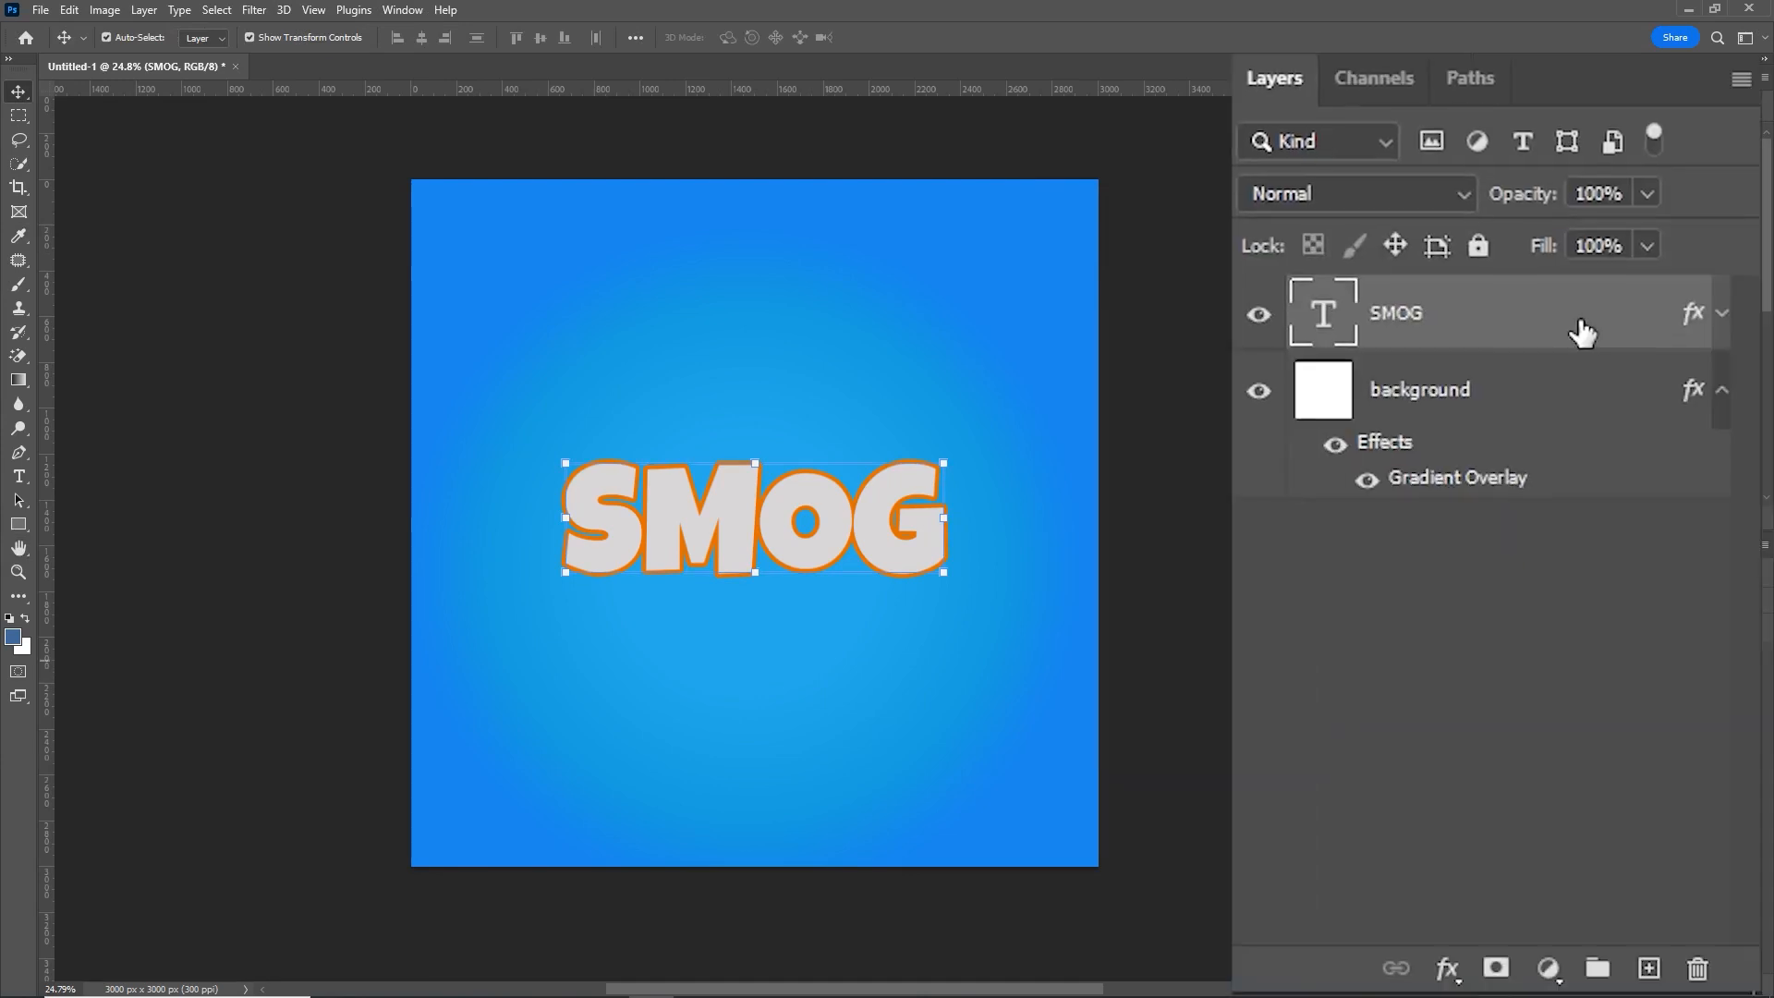
Step: Duplicate the SMOG layer and use Free Transform to nudge the copy about 4 px up and 4 px right
{"action": "key", "text": "ctrl+t"}
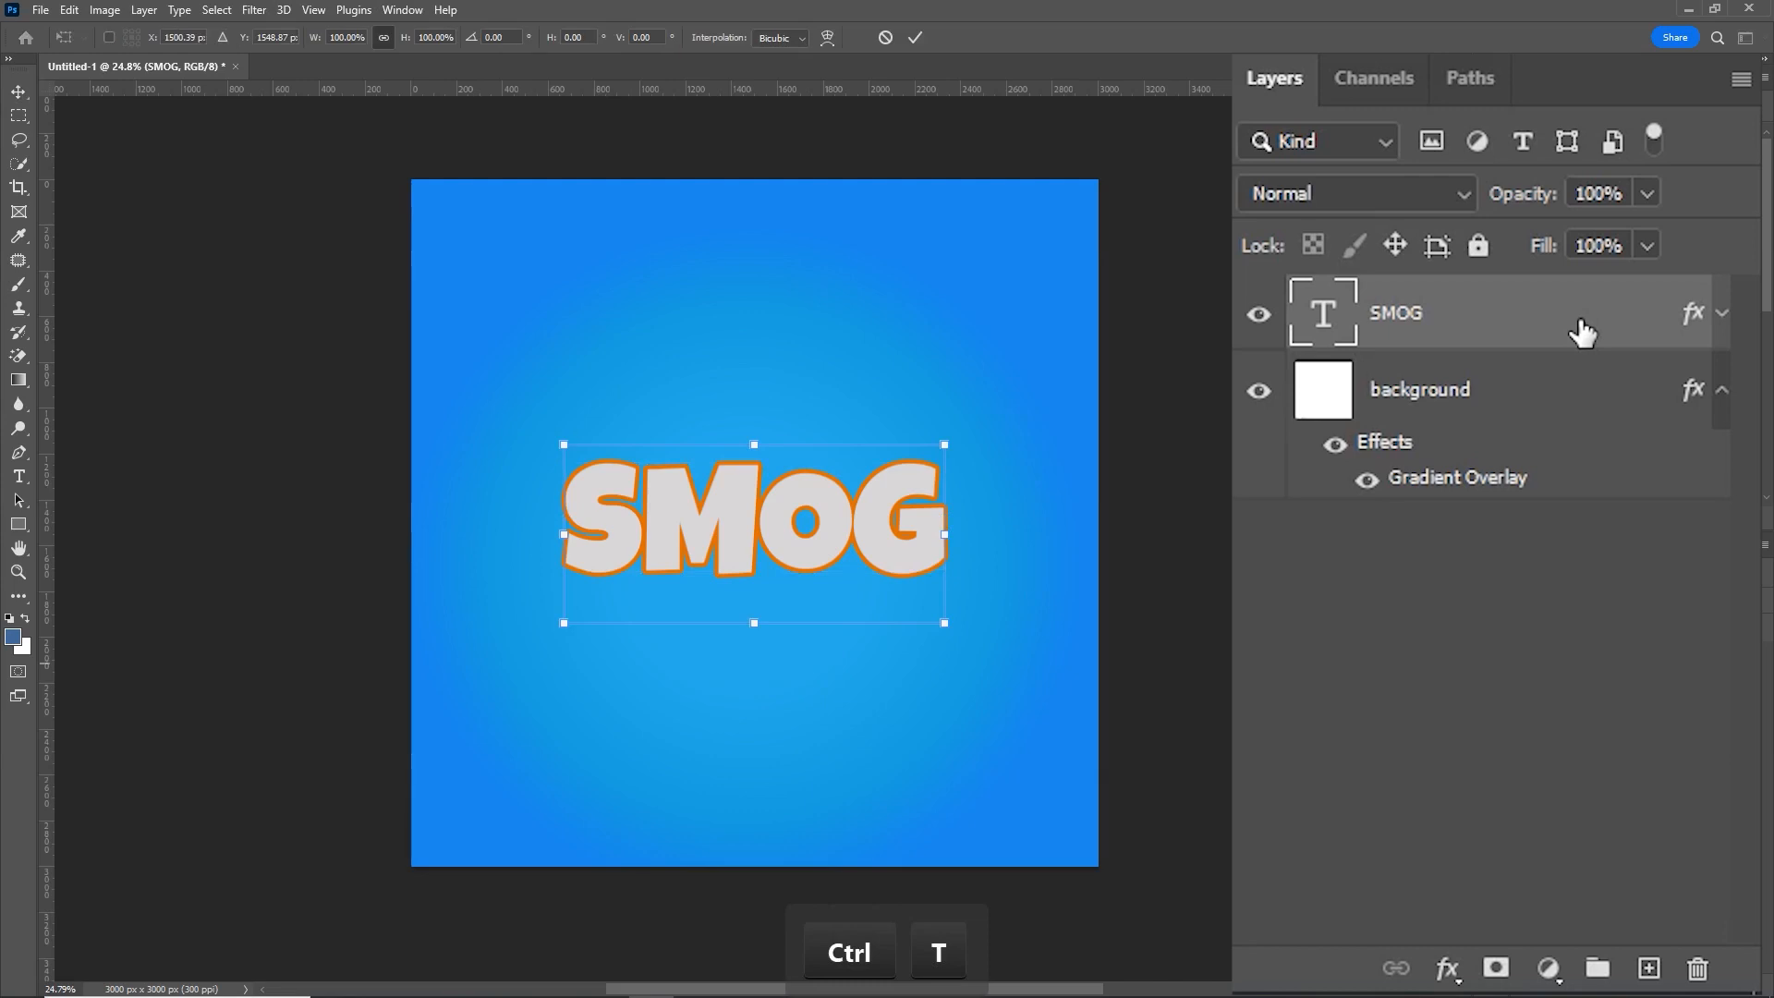
{"action": "key", "text": "Escape"}
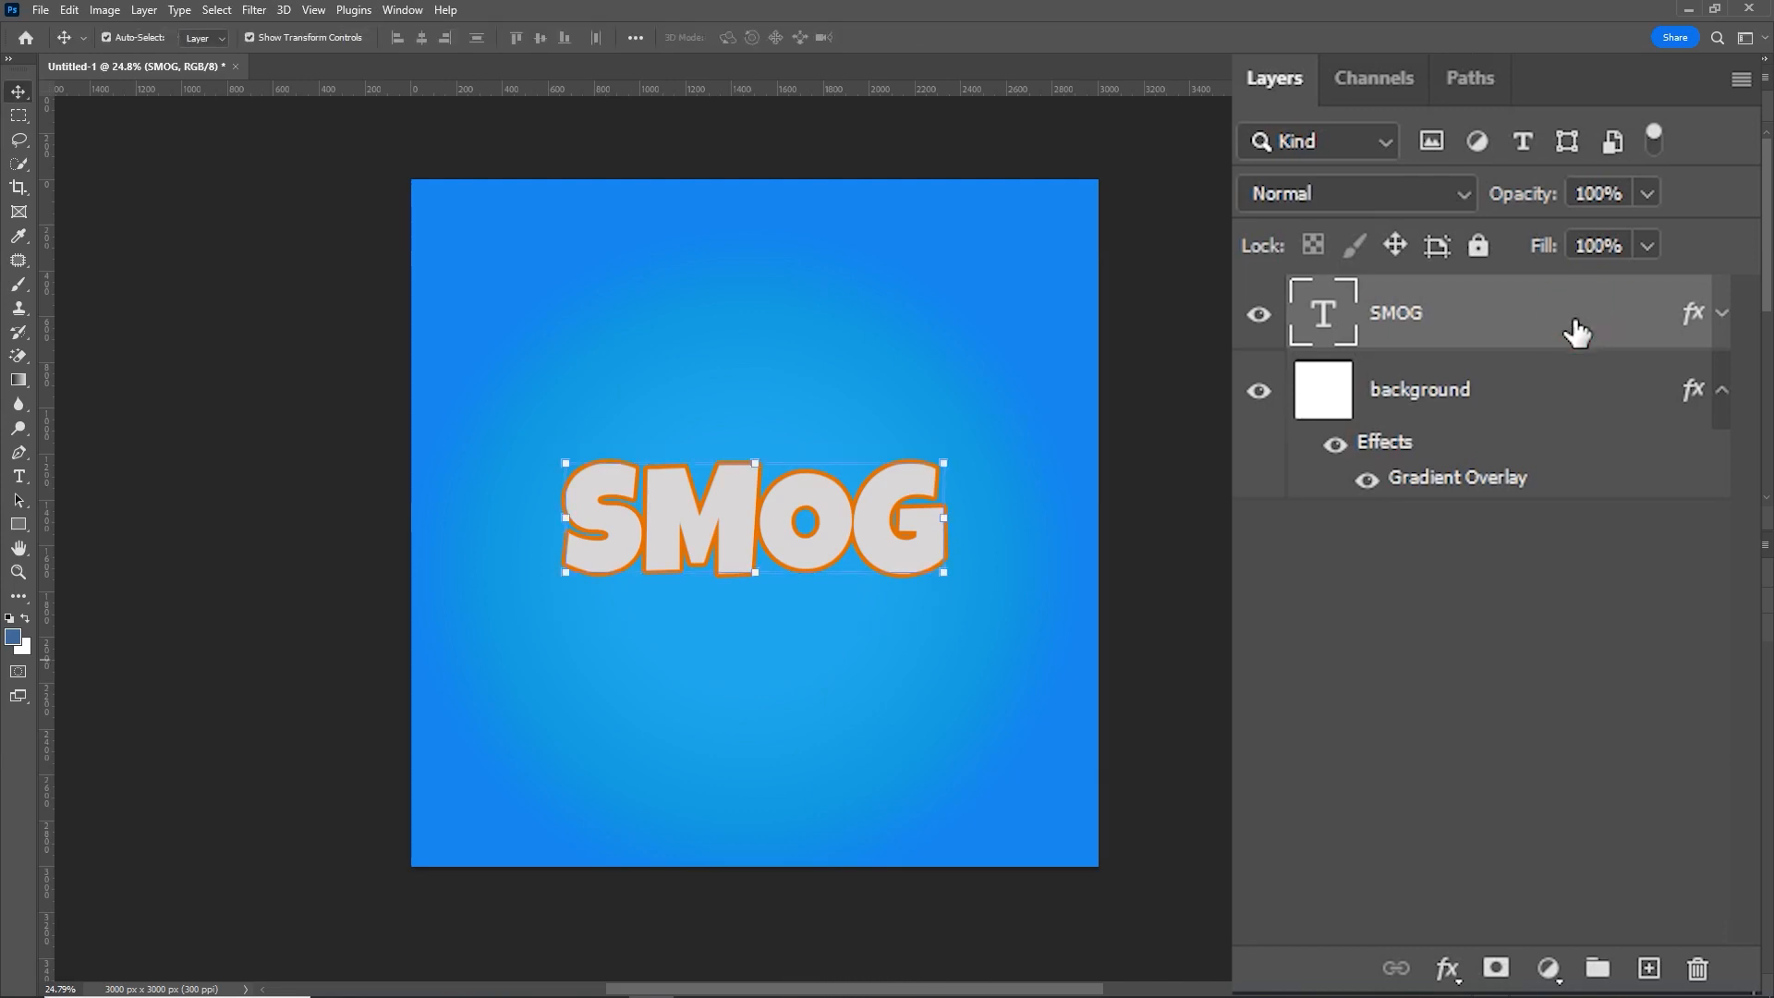
{"action": "key", "text": "ctrl+j"}
{"action": "left_click", "coordinate": [1575, 330]}
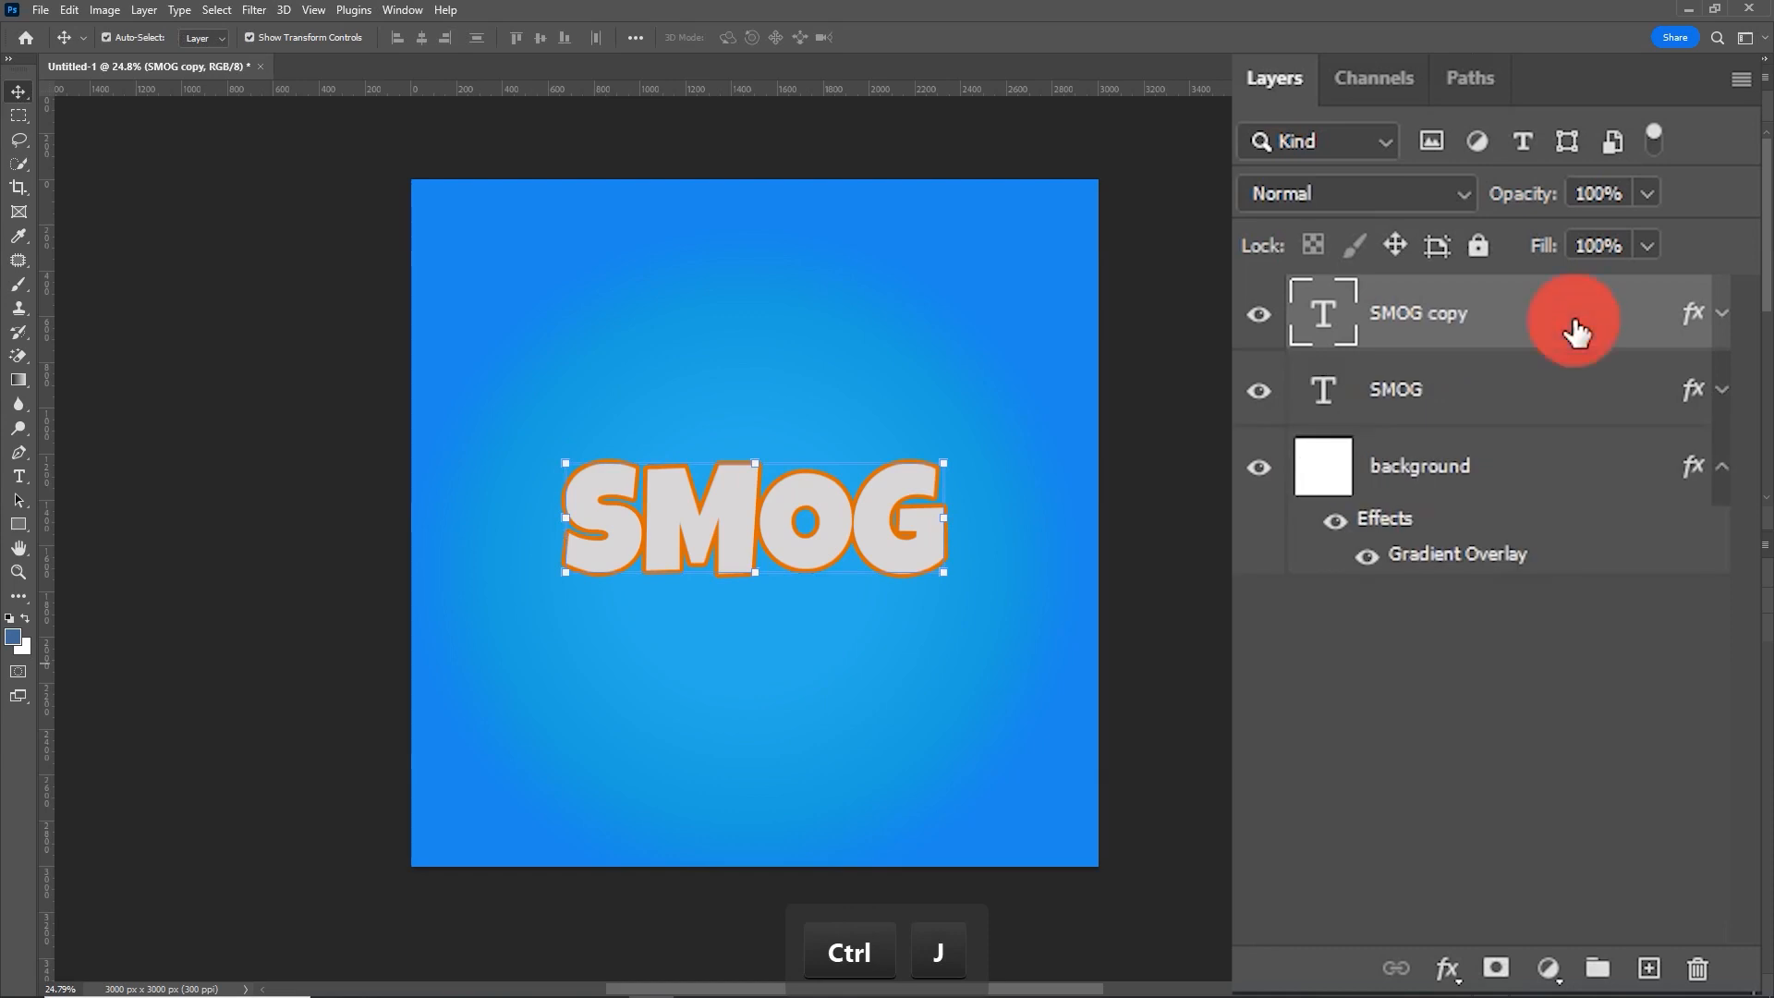
{"action": "key", "text": "ctrl+t"}
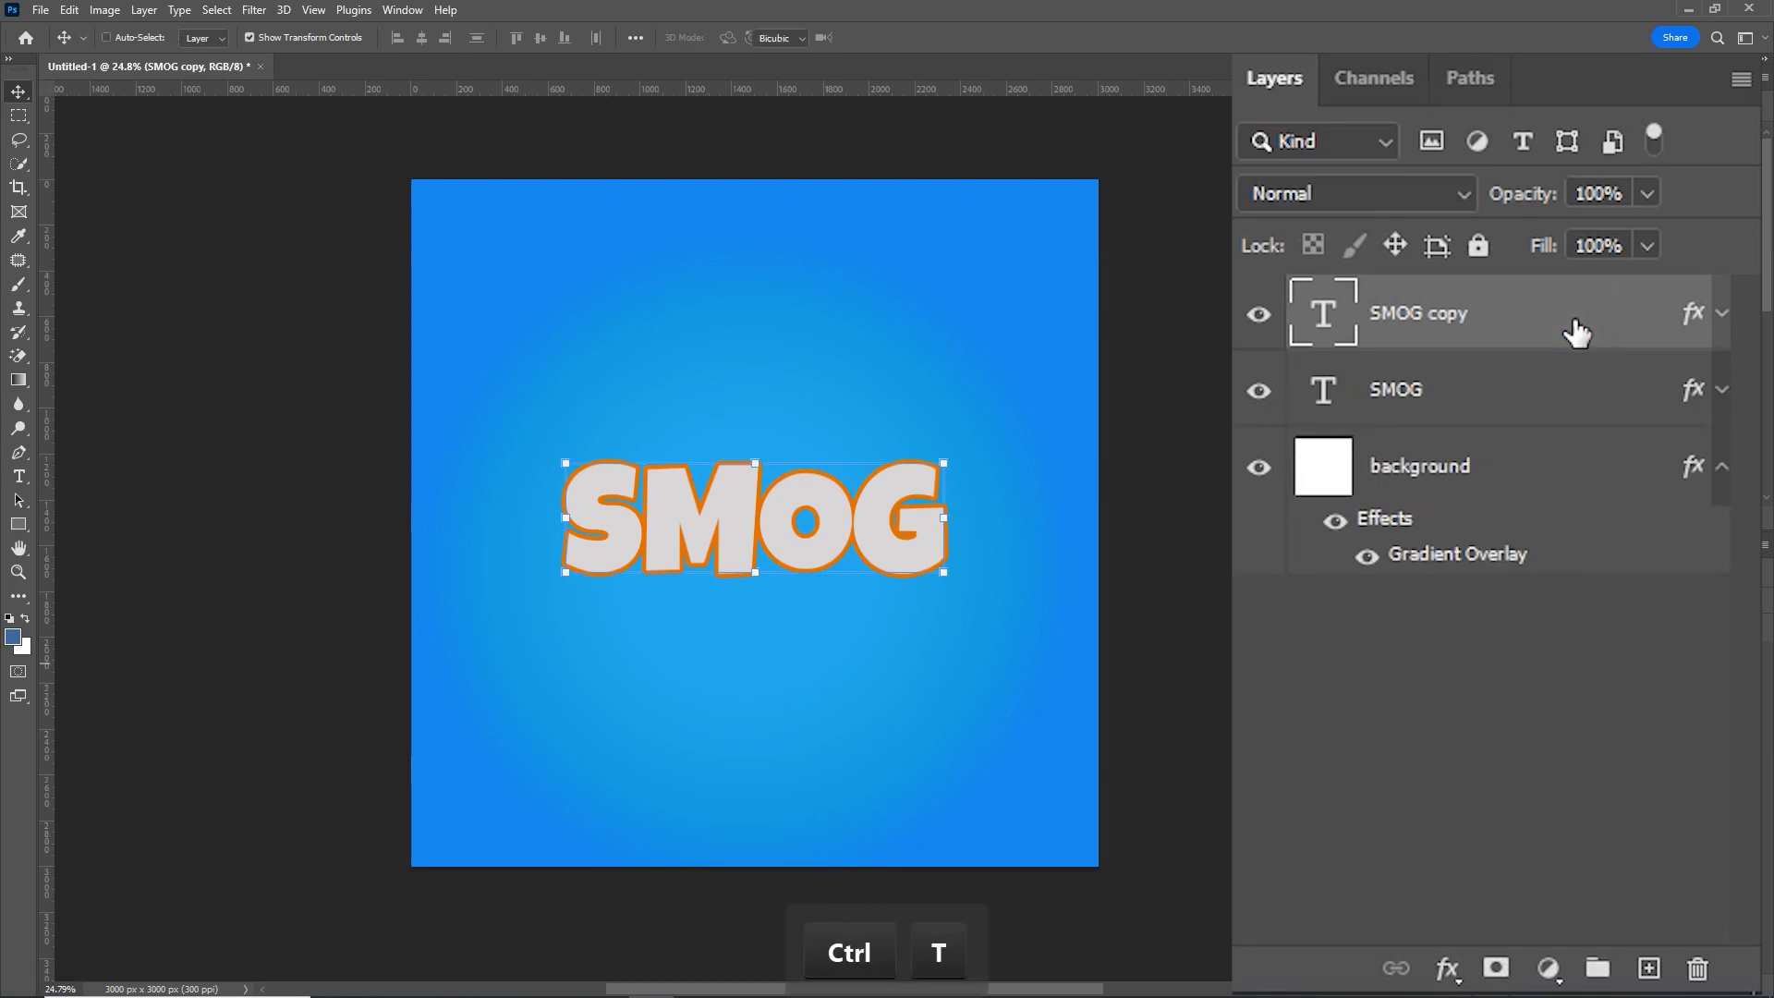
{"action": "key", "text": "Up"}
{"action": "key", "text": "Right"}
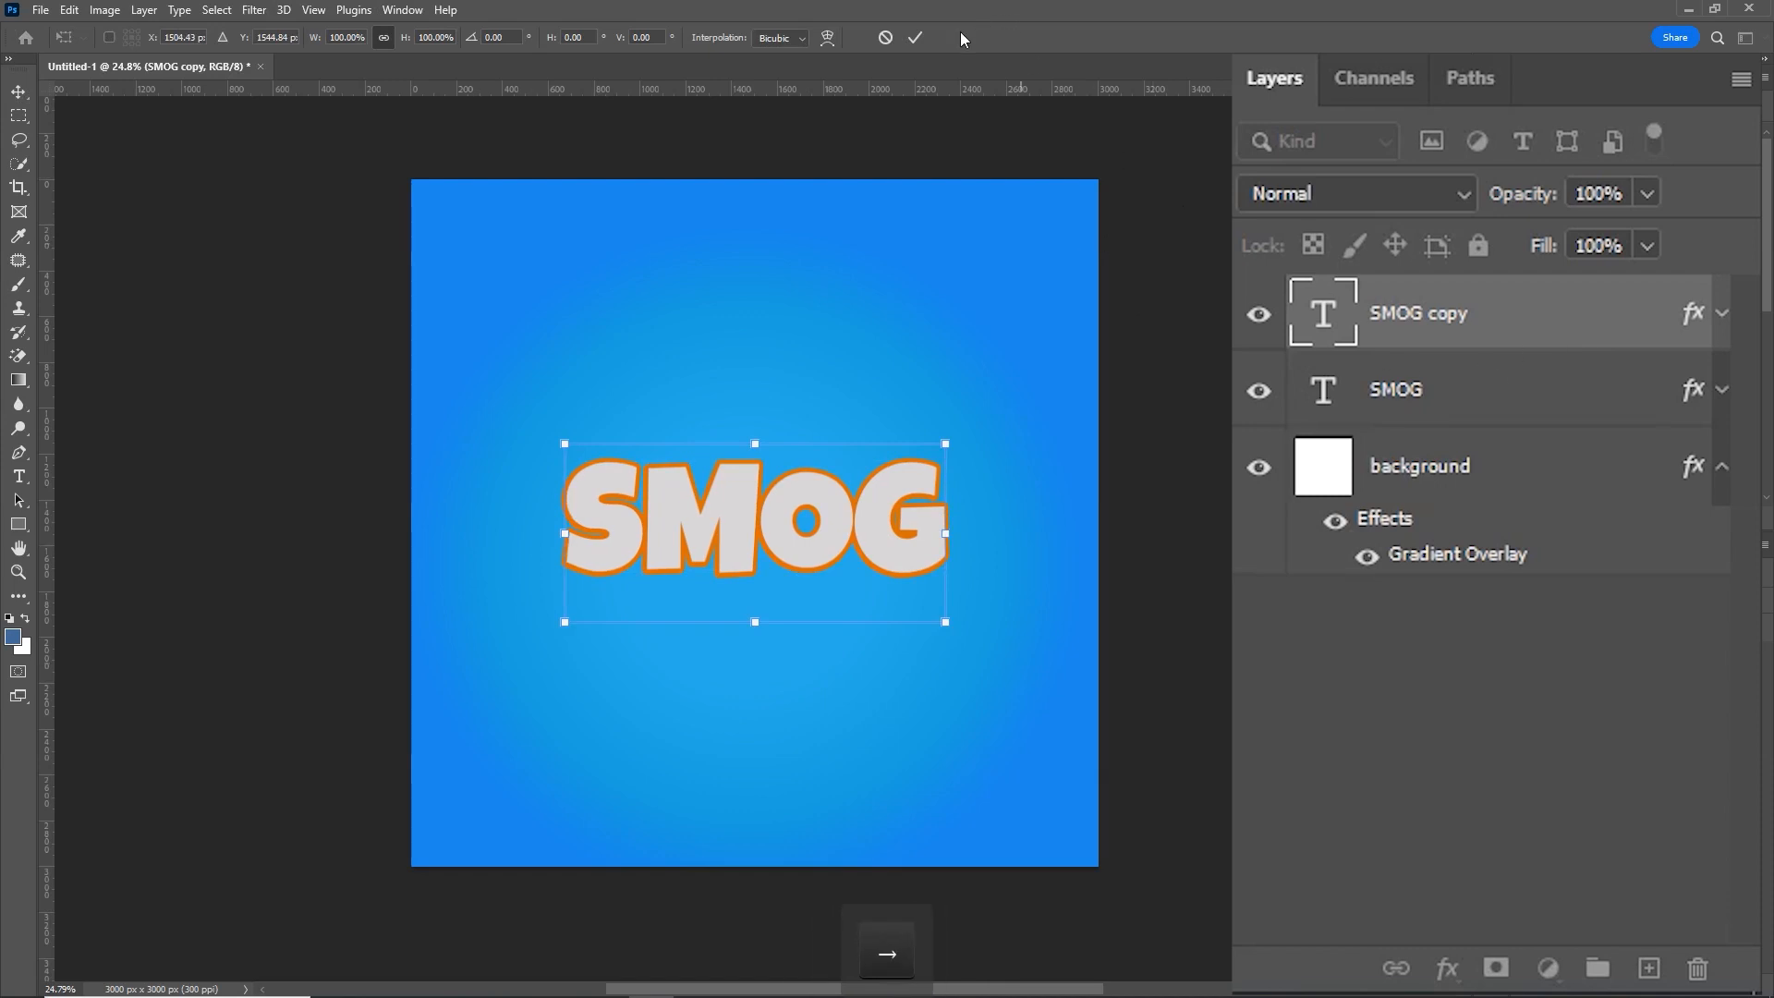
{"action": "left_click", "coordinate": [915, 37]}
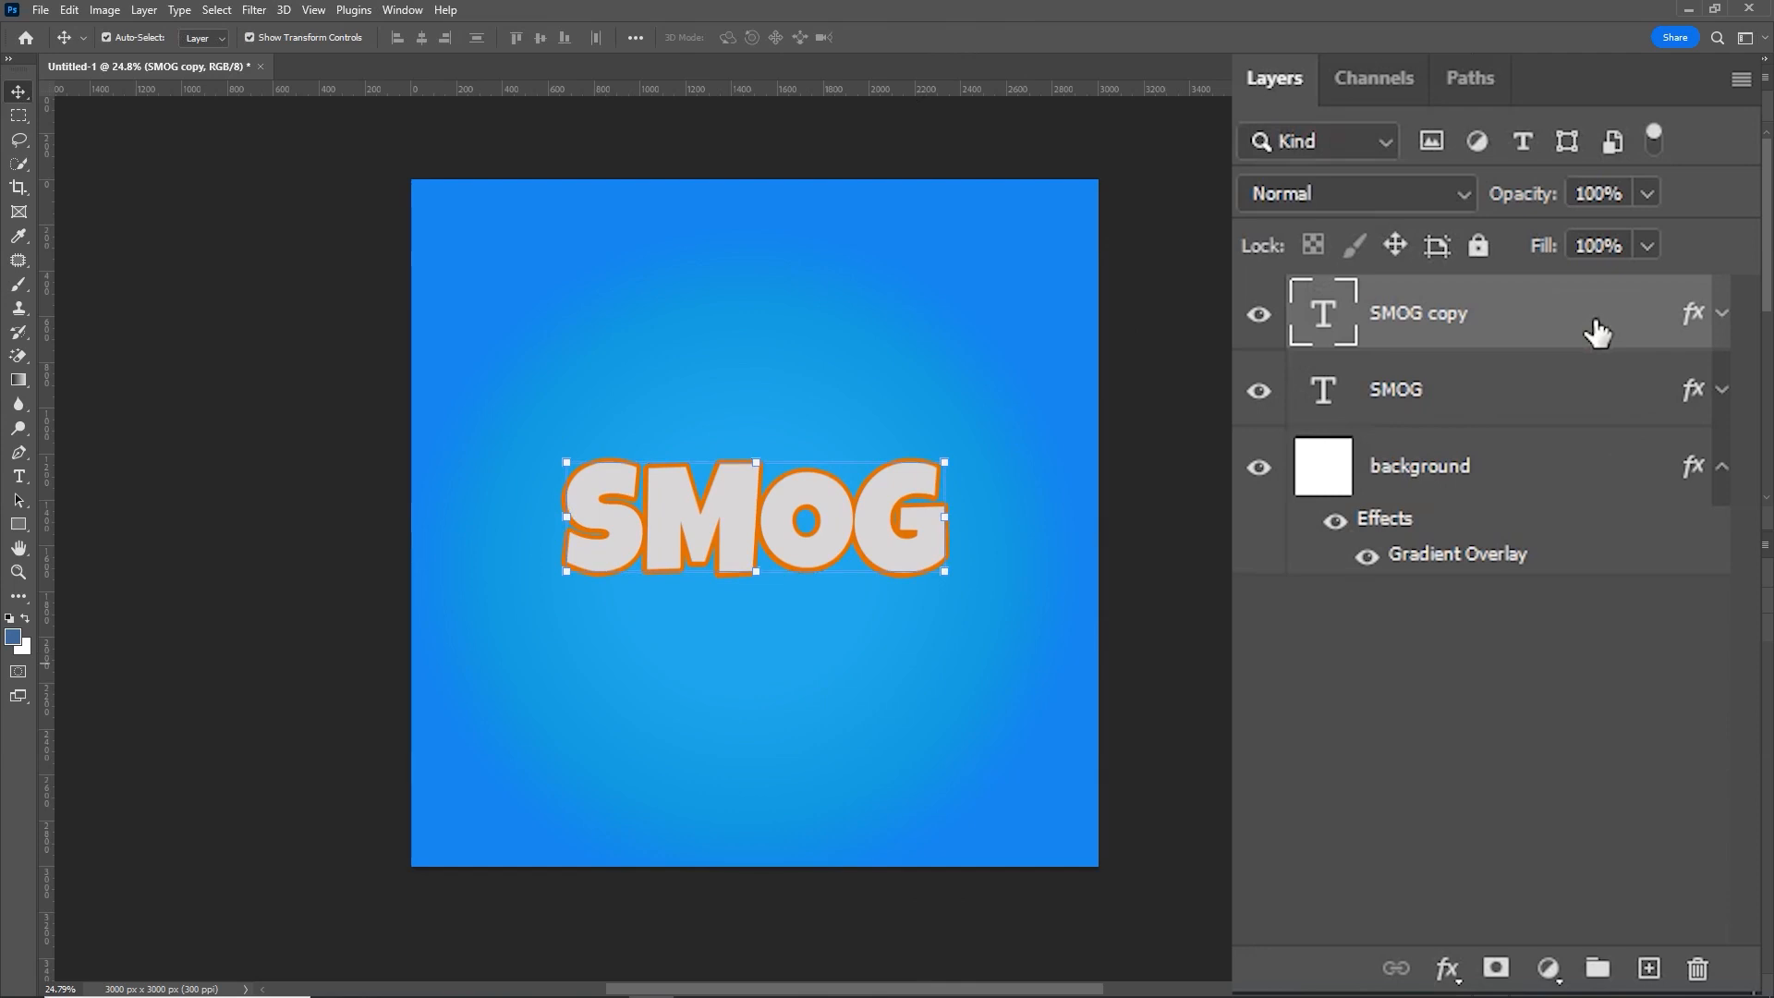
Step: Repeat the duplicating transform on the SMOG copy until the layer stack reaches SMOG copy 13
{"action": "key", "text": "ctrl+shift+alt+t"}
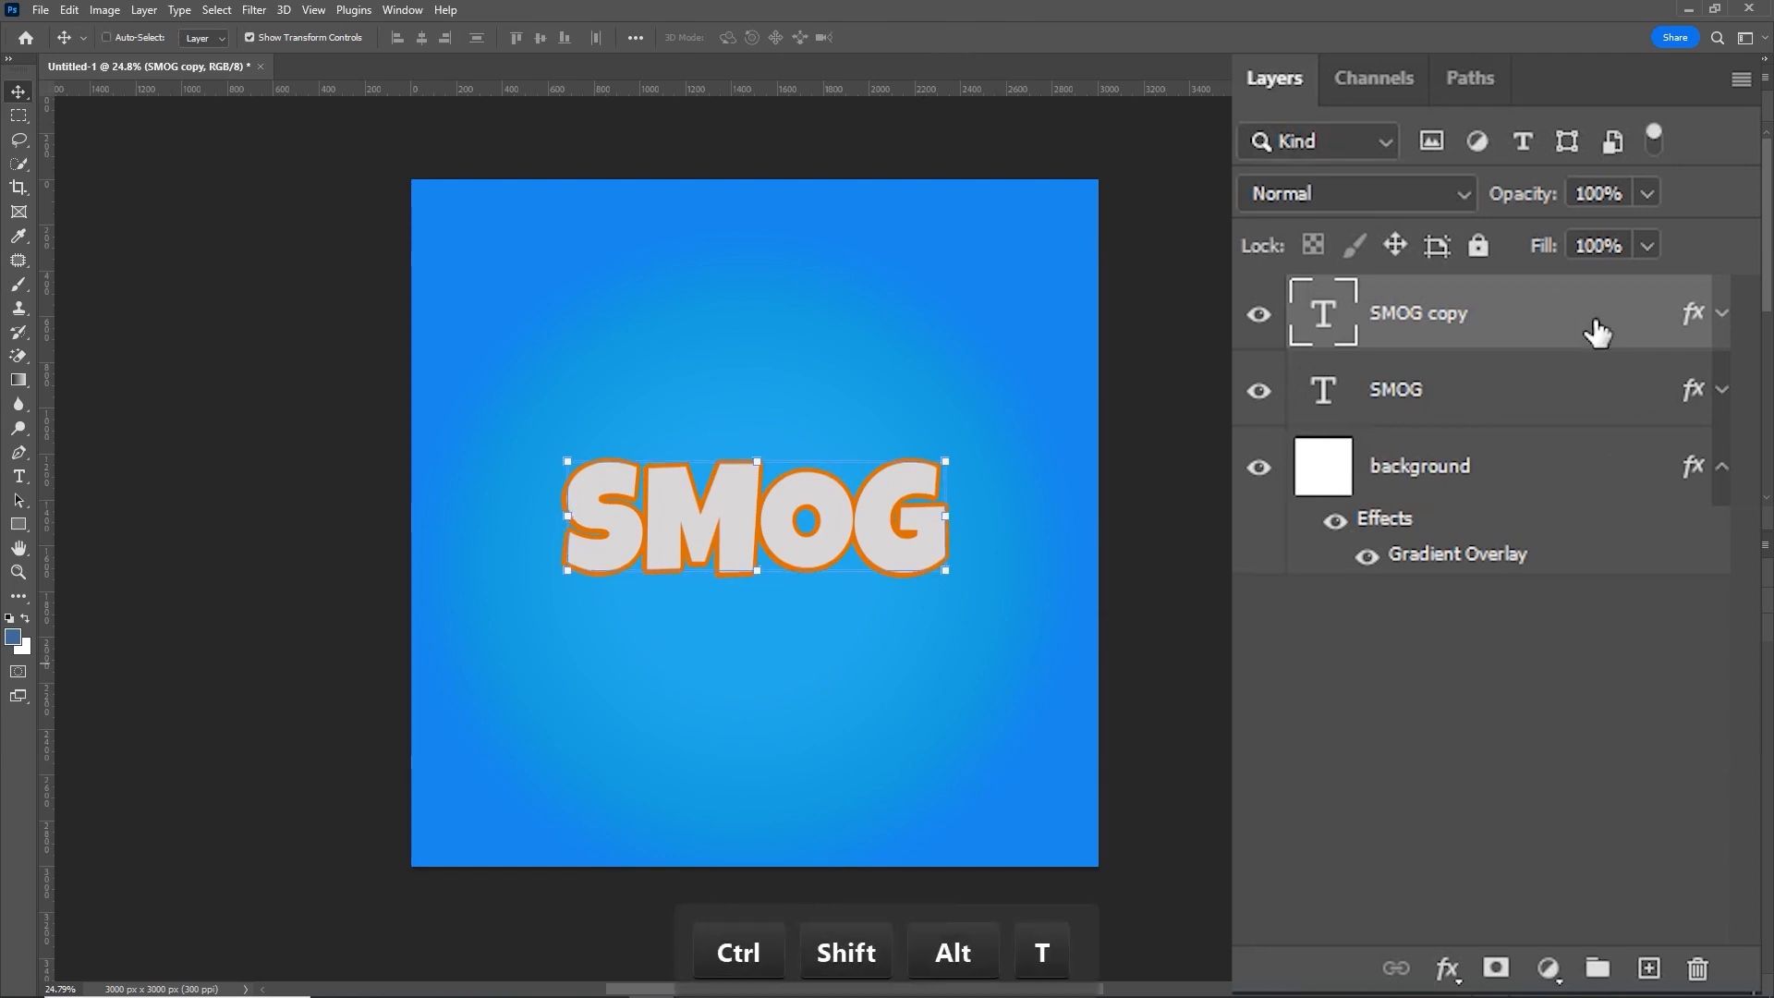
{"action": "key", "text": "ctrl+shift+alt+t"}
{"action": "key", "text": "ctrl+shift+alt+t"}
{"action": "key", "text": "ctrl+shift+alt+t"}
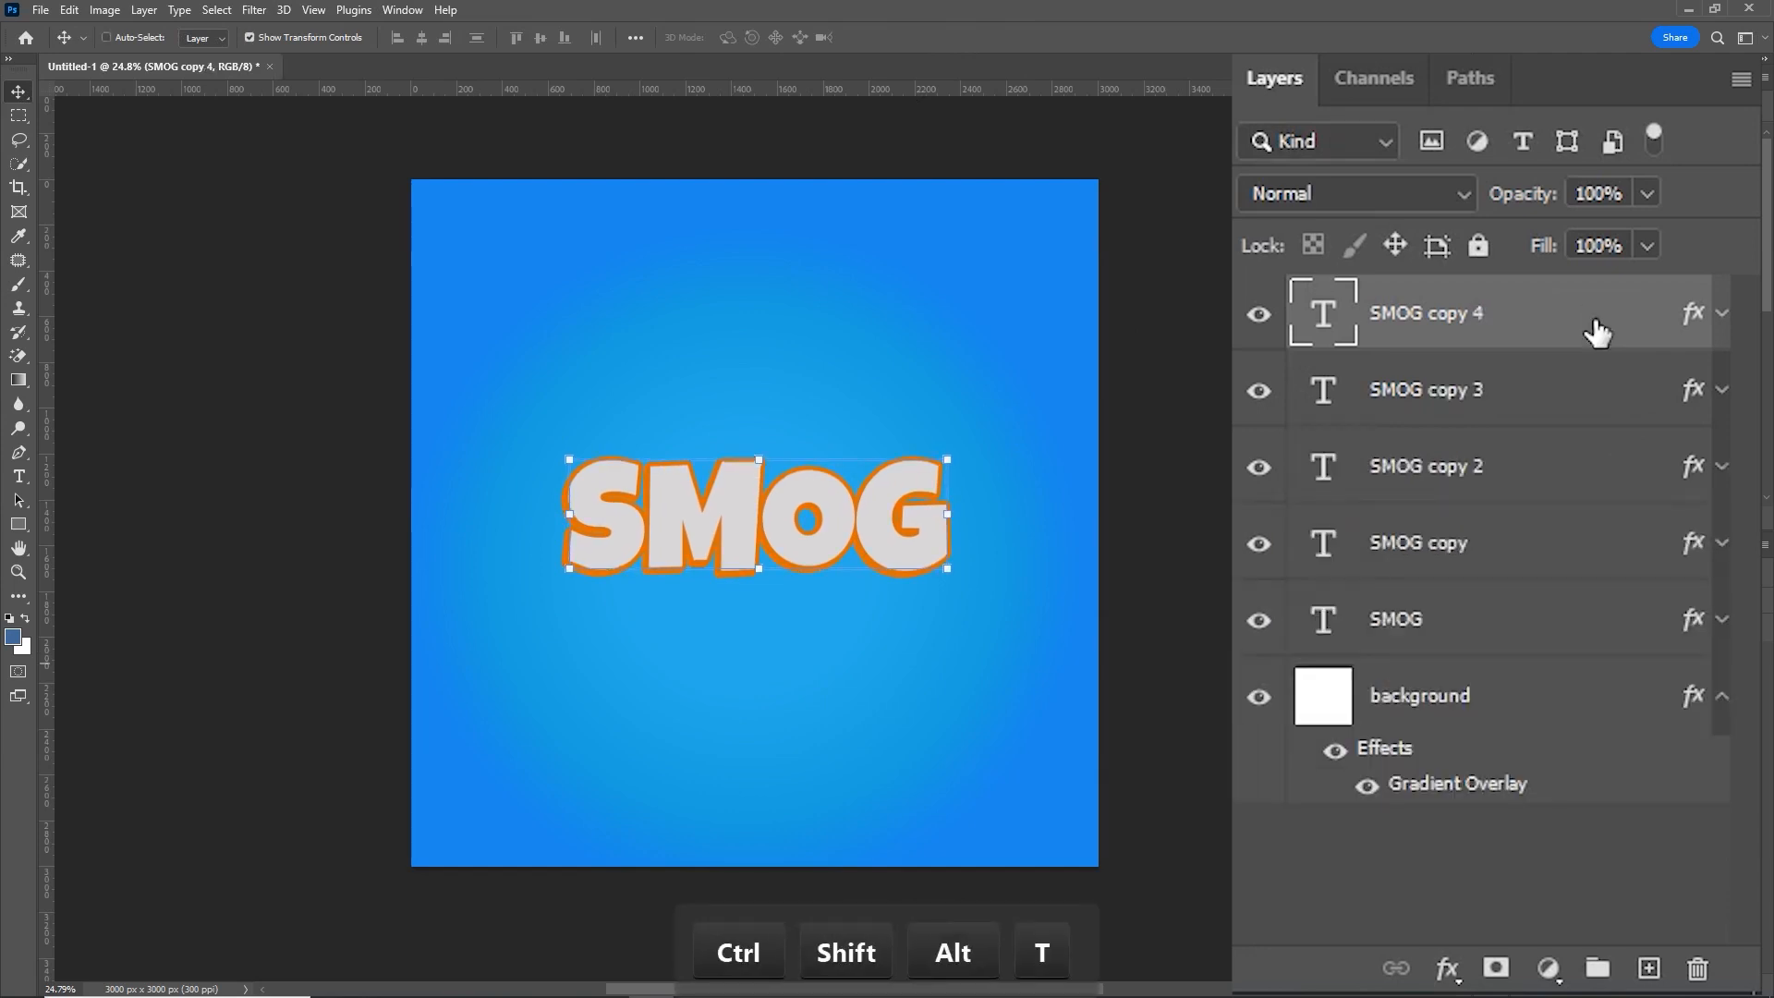
{"action": "key", "text": "ctrl+shift+alt+t"}
{"action": "key", "text": "ctrl+shift+alt+t"}
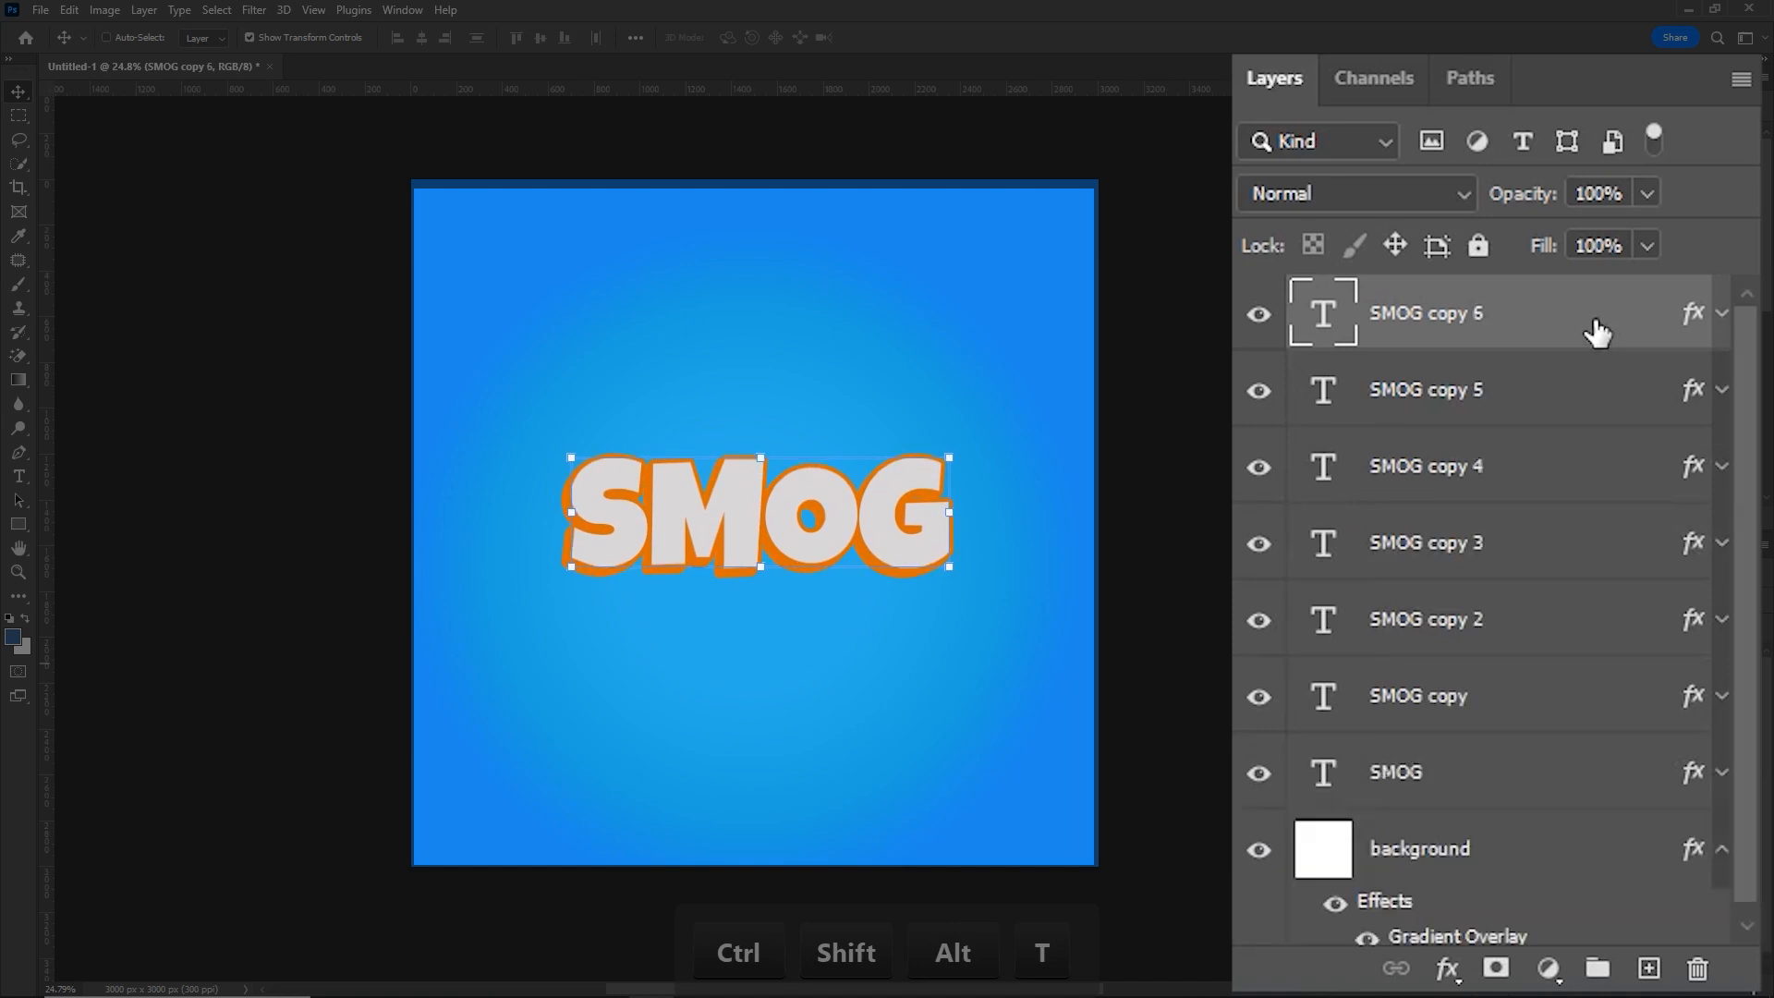
{"action": "key", "text": "ctrl+shift+alt+t"}
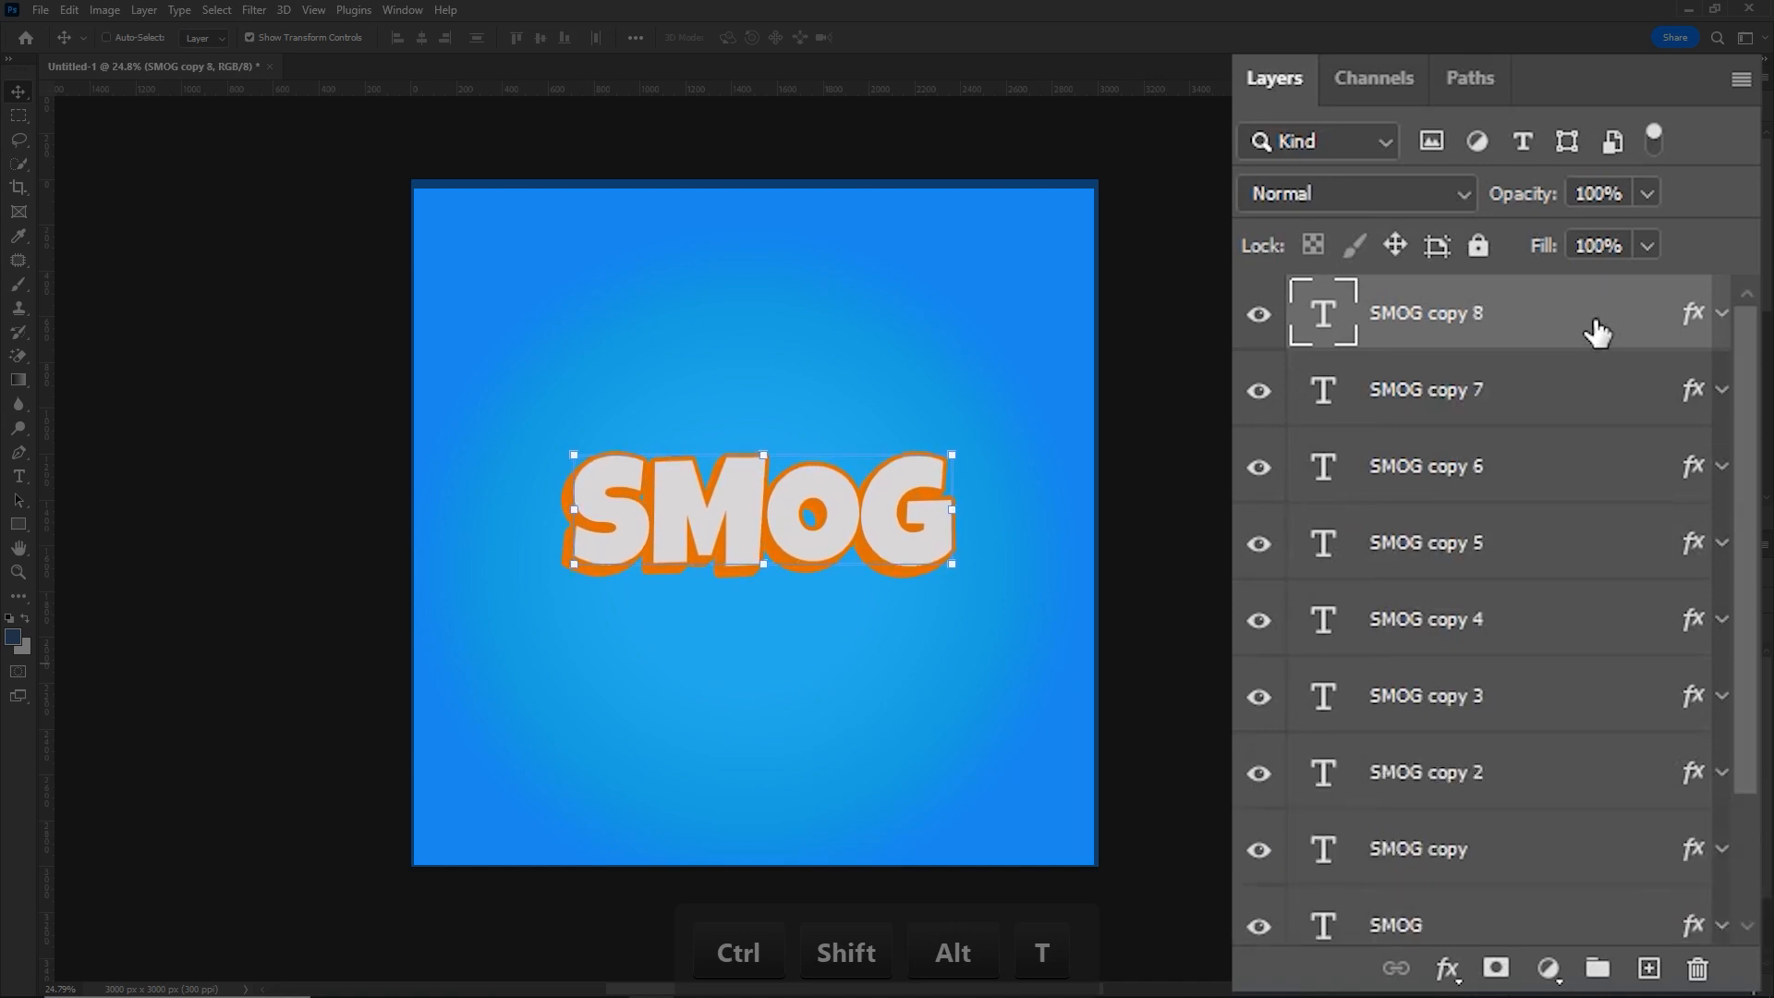
{"action": "key", "text": "ctrl+shift+alt+t"}
{"action": "key", "text": "ctrl+shift+alt+t"}
{"action": "key", "text": "ctrl+shift+alt+t"}
{"action": "key", "text": "ctrl+shift+alt+t"}
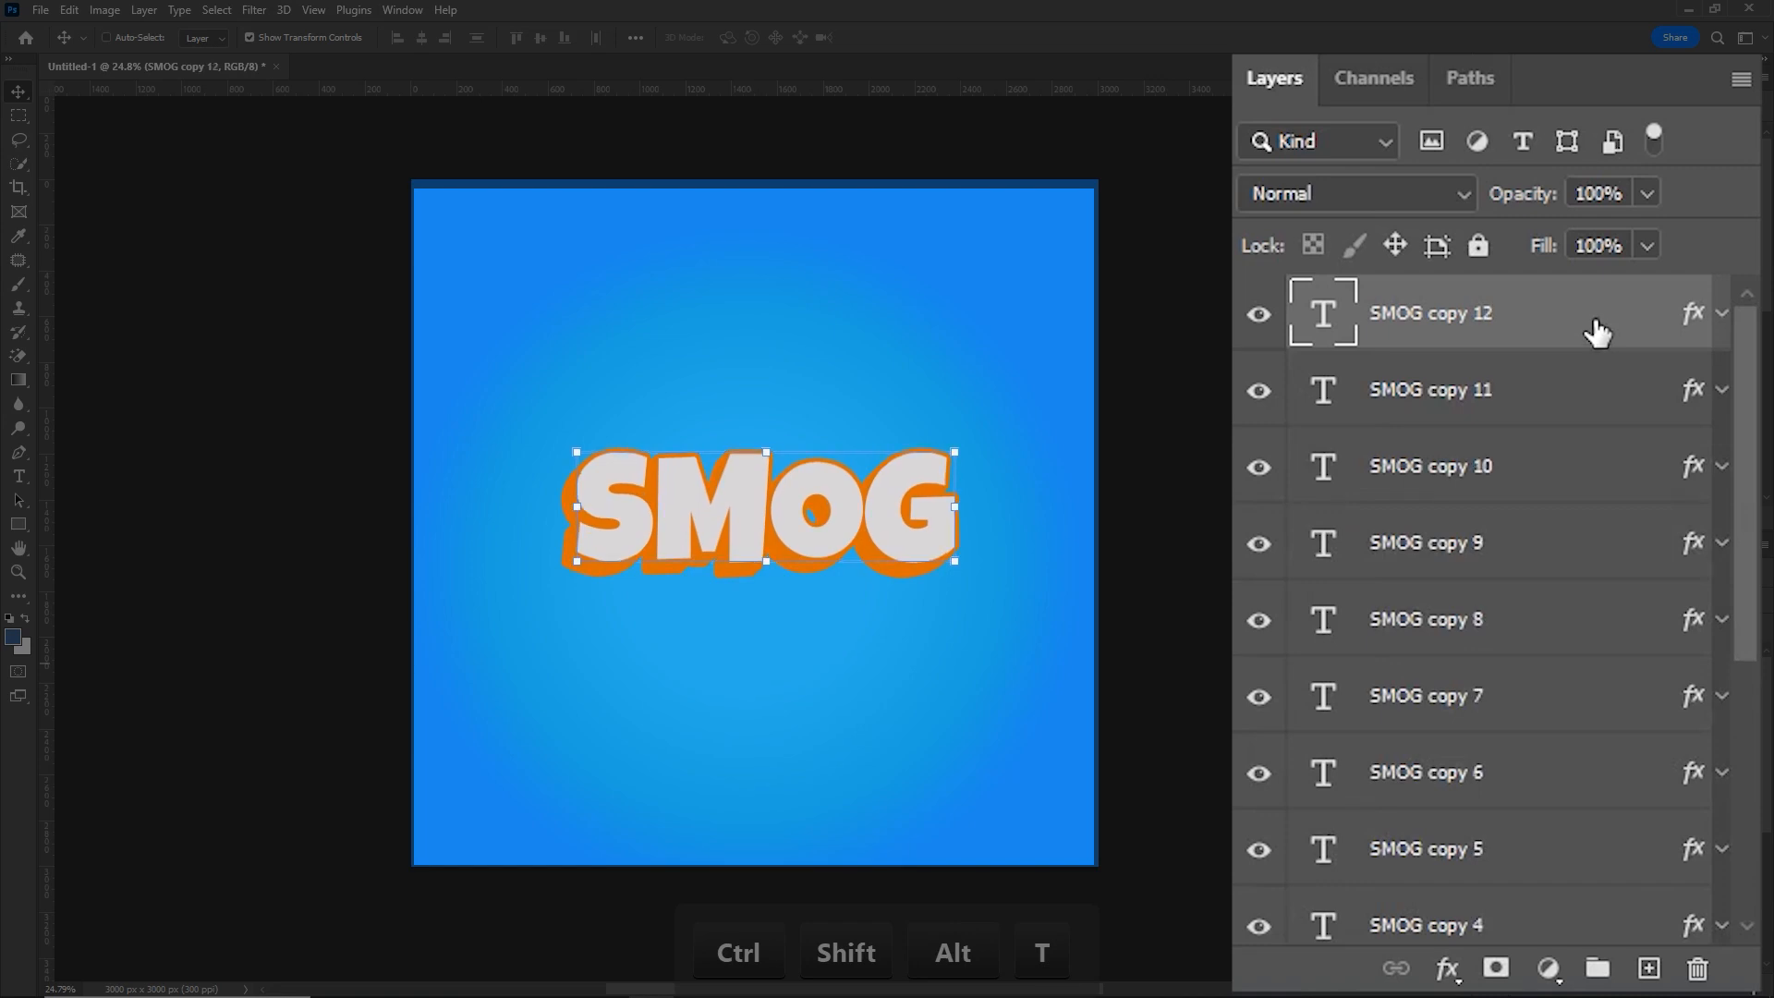
{"action": "key", "text": "ctrl+shift+alt+t"}
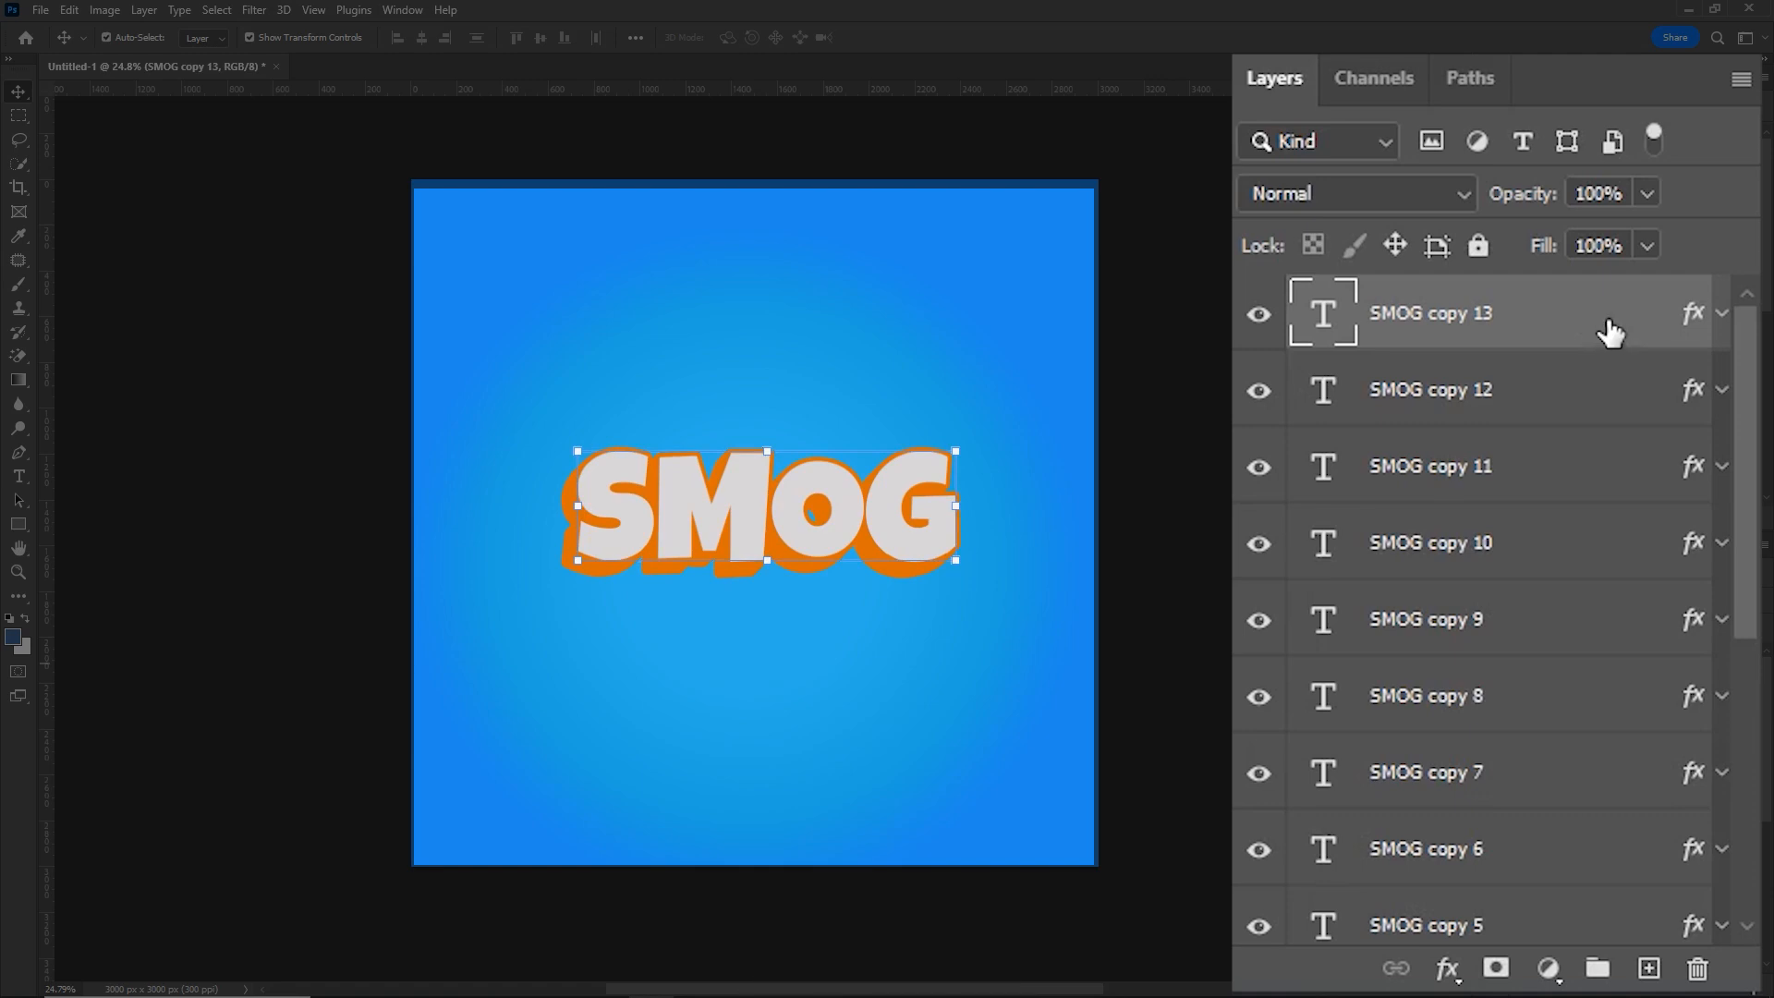
Step: Group all text layers from SMOG copy 12 down to the original SMOG, leaving SMOG copy 13 outside
{"action": "key", "text": "Delete"}
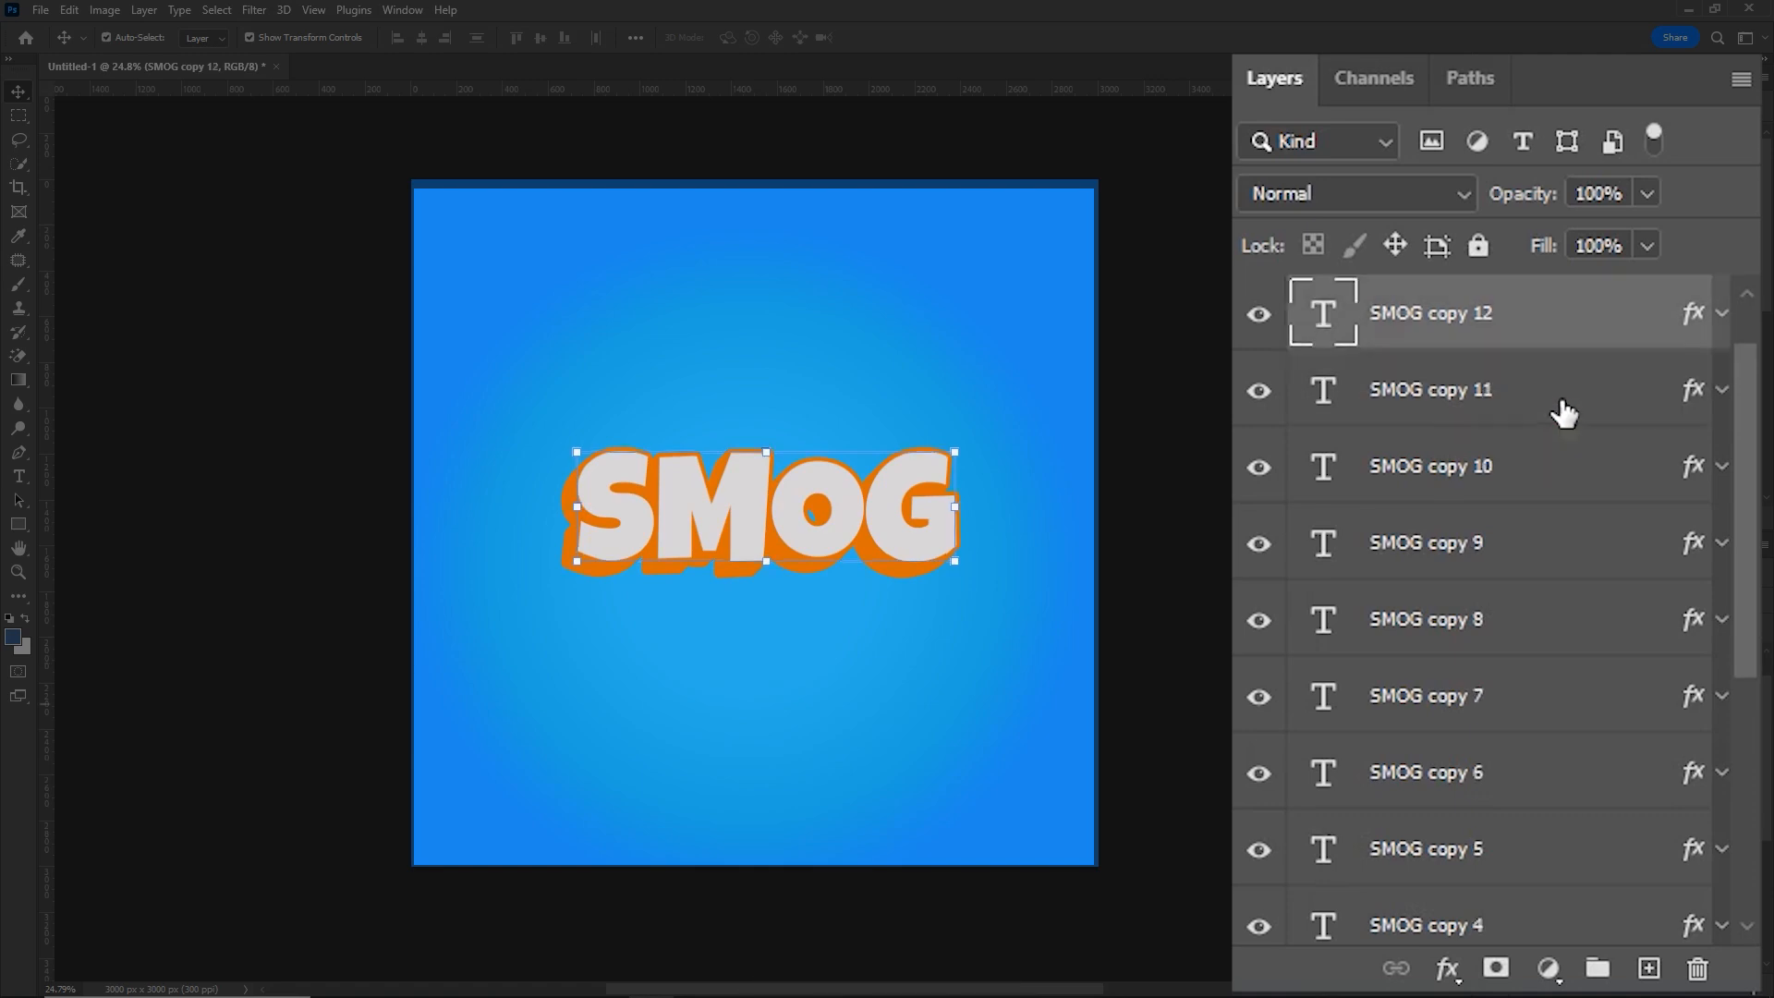
{"action": "scroll", "coordinate": [1564, 413], "scroll_direction": "down", "scroll_amount": 5}
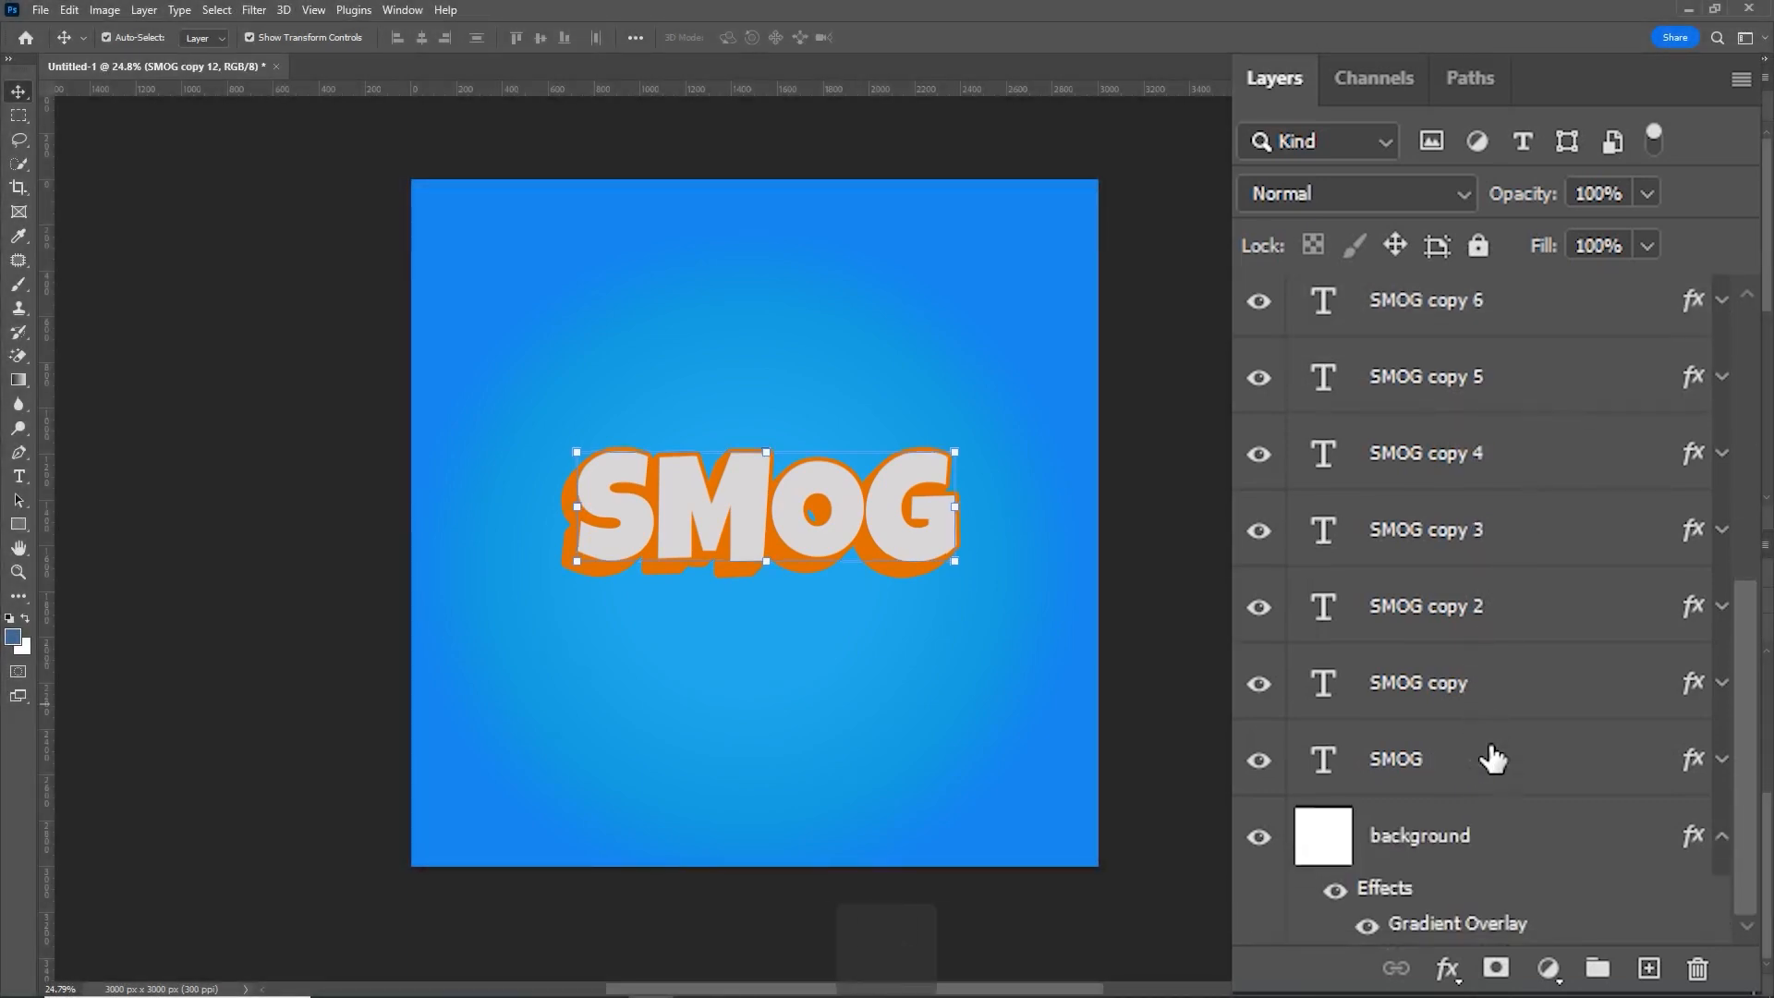
{"action": "left_click", "coordinate": [1487, 762], "text": "shift"}
{"action": "key", "text": "ctrl"}
{"action": "key", "text": "ctrl+g"}
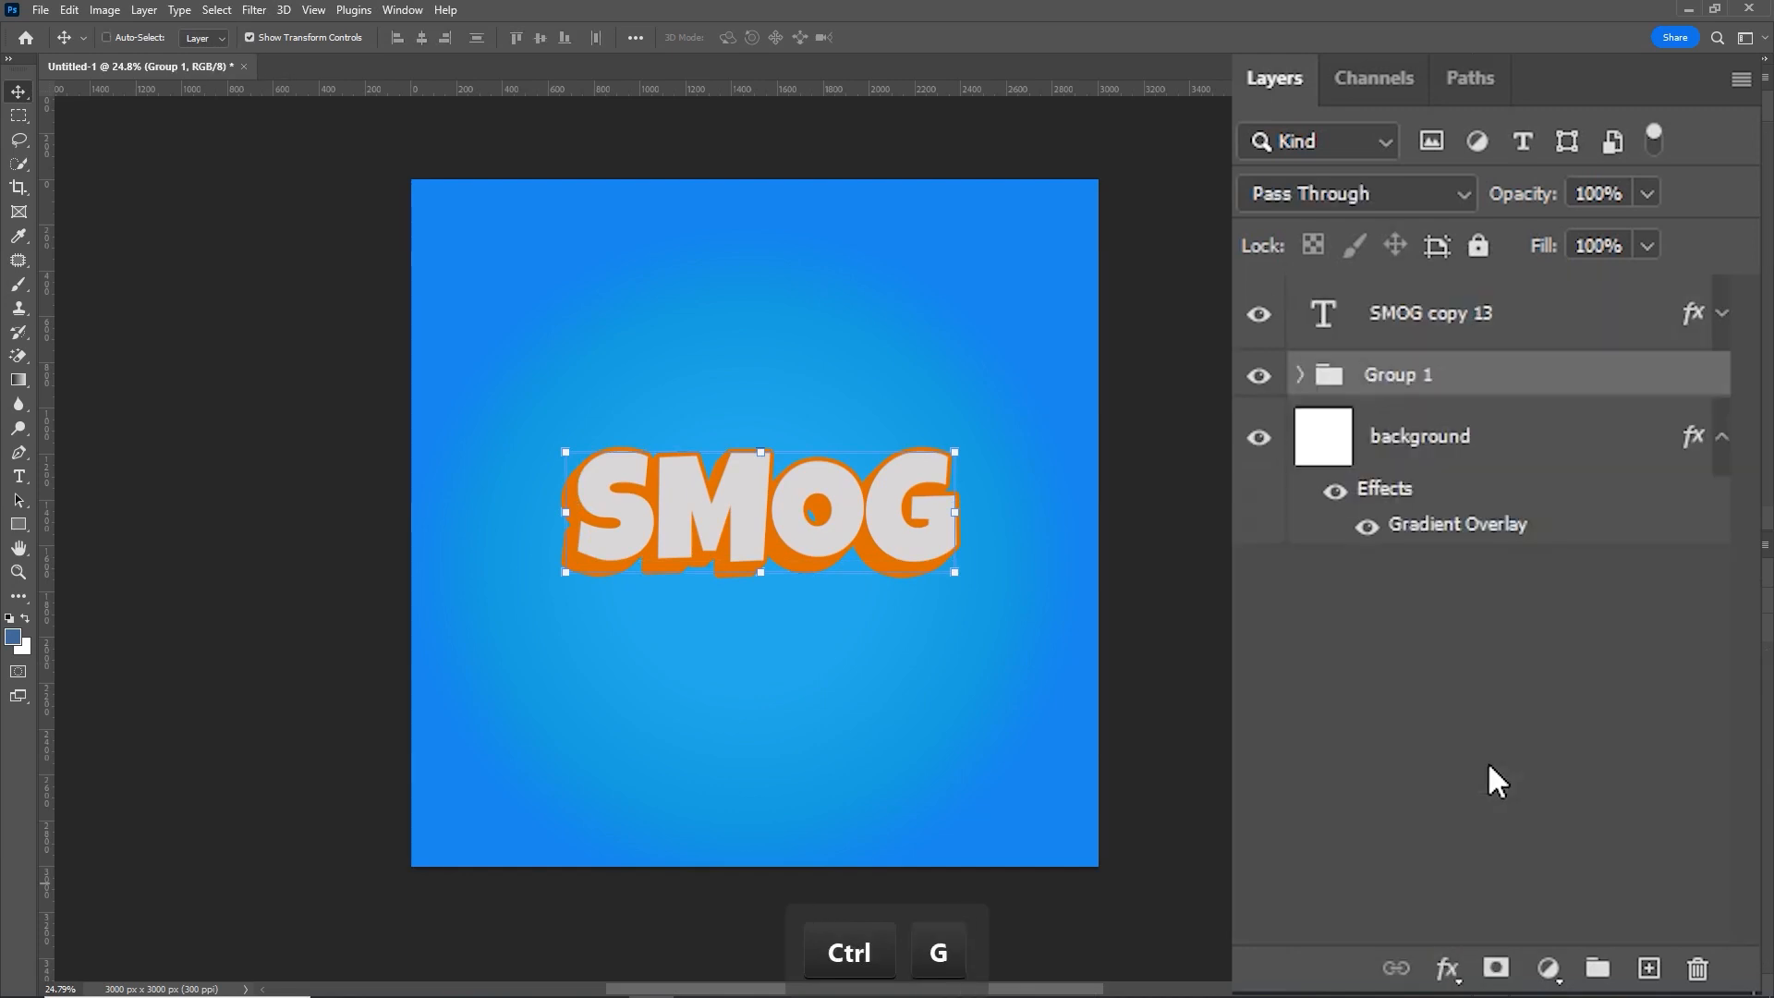
Step: Remove the layer style from SMOG copy 13 and check the layer by hiding and showing it
{"action": "left_click", "coordinate": [1511, 337]}
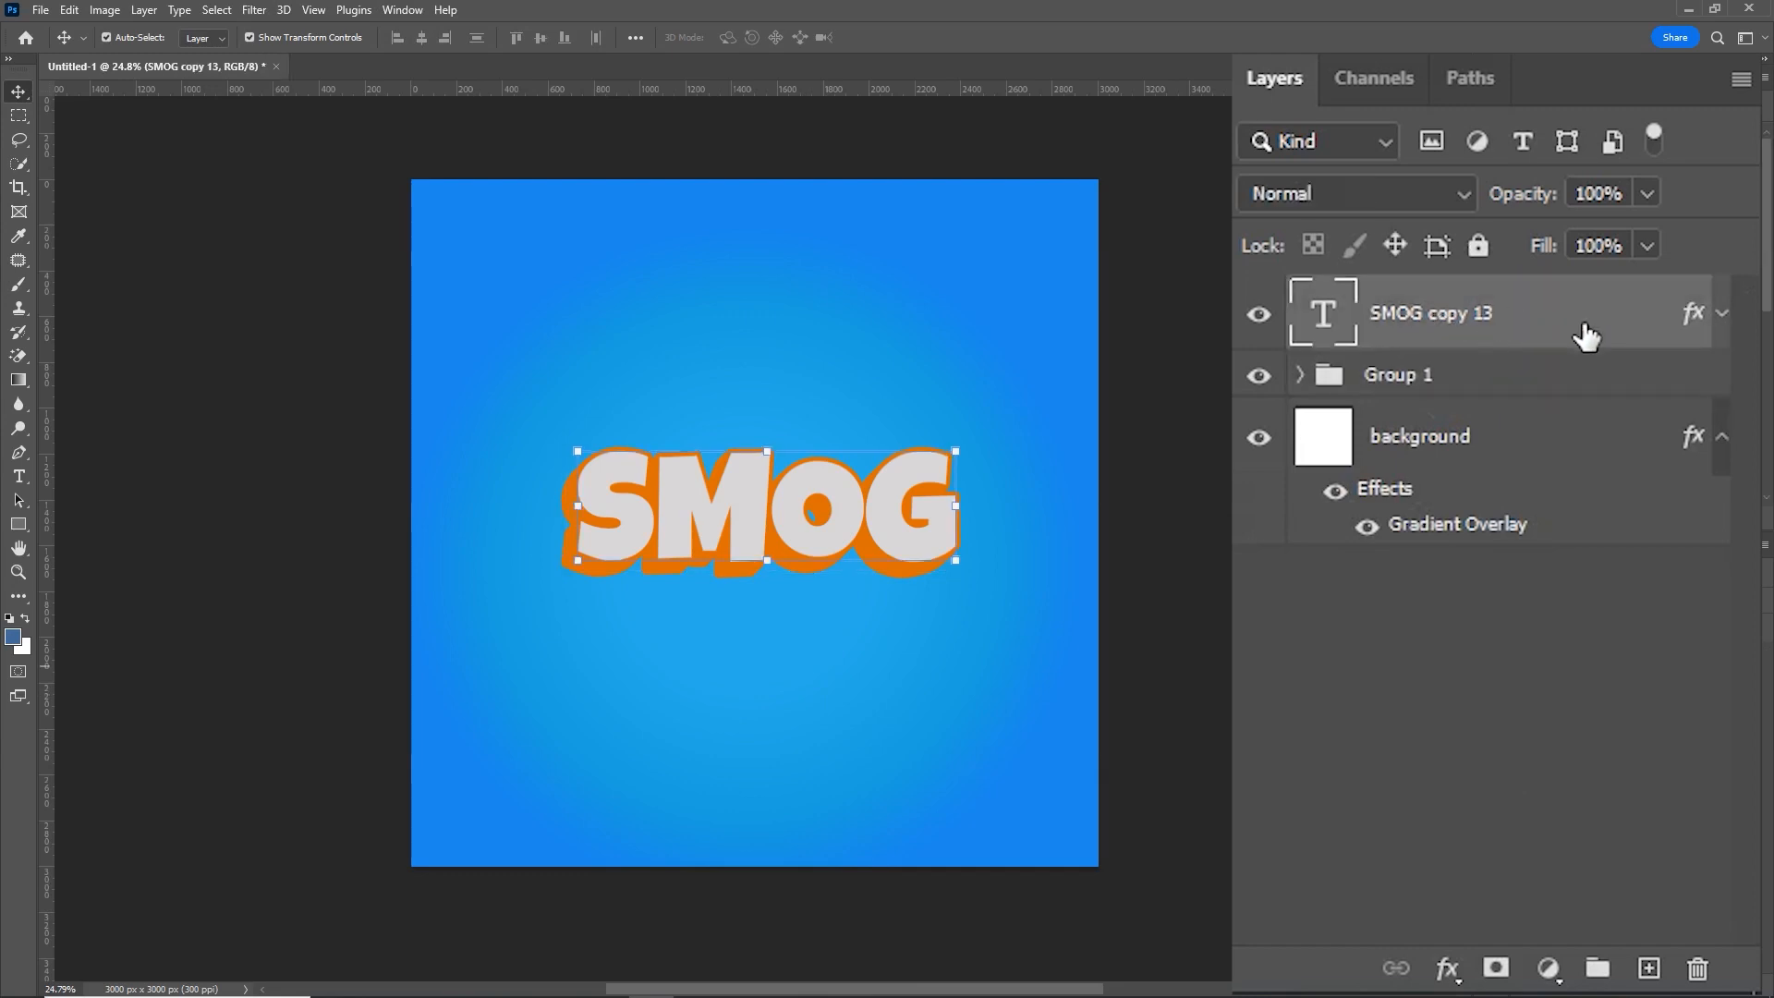
{"action": "left_click_drag", "start_coordinate": [1705, 330], "coordinate": [1704, 970]}
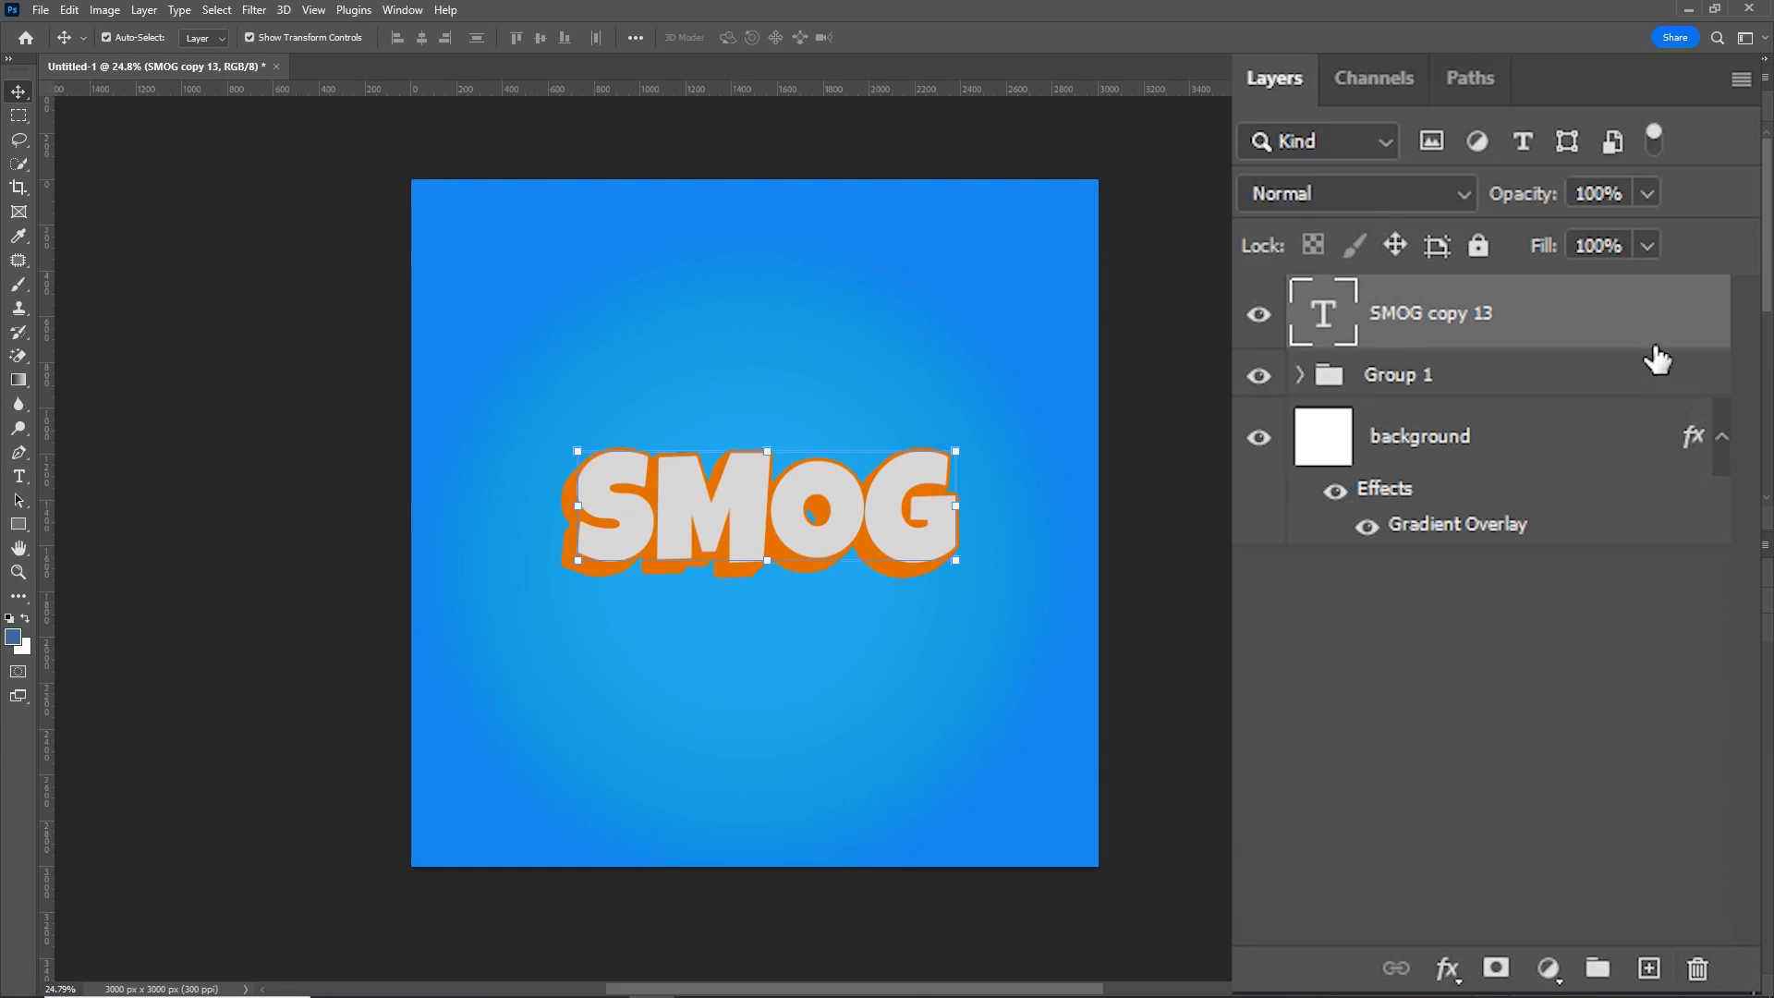
{"action": "left_click", "coordinate": [1258, 315]}
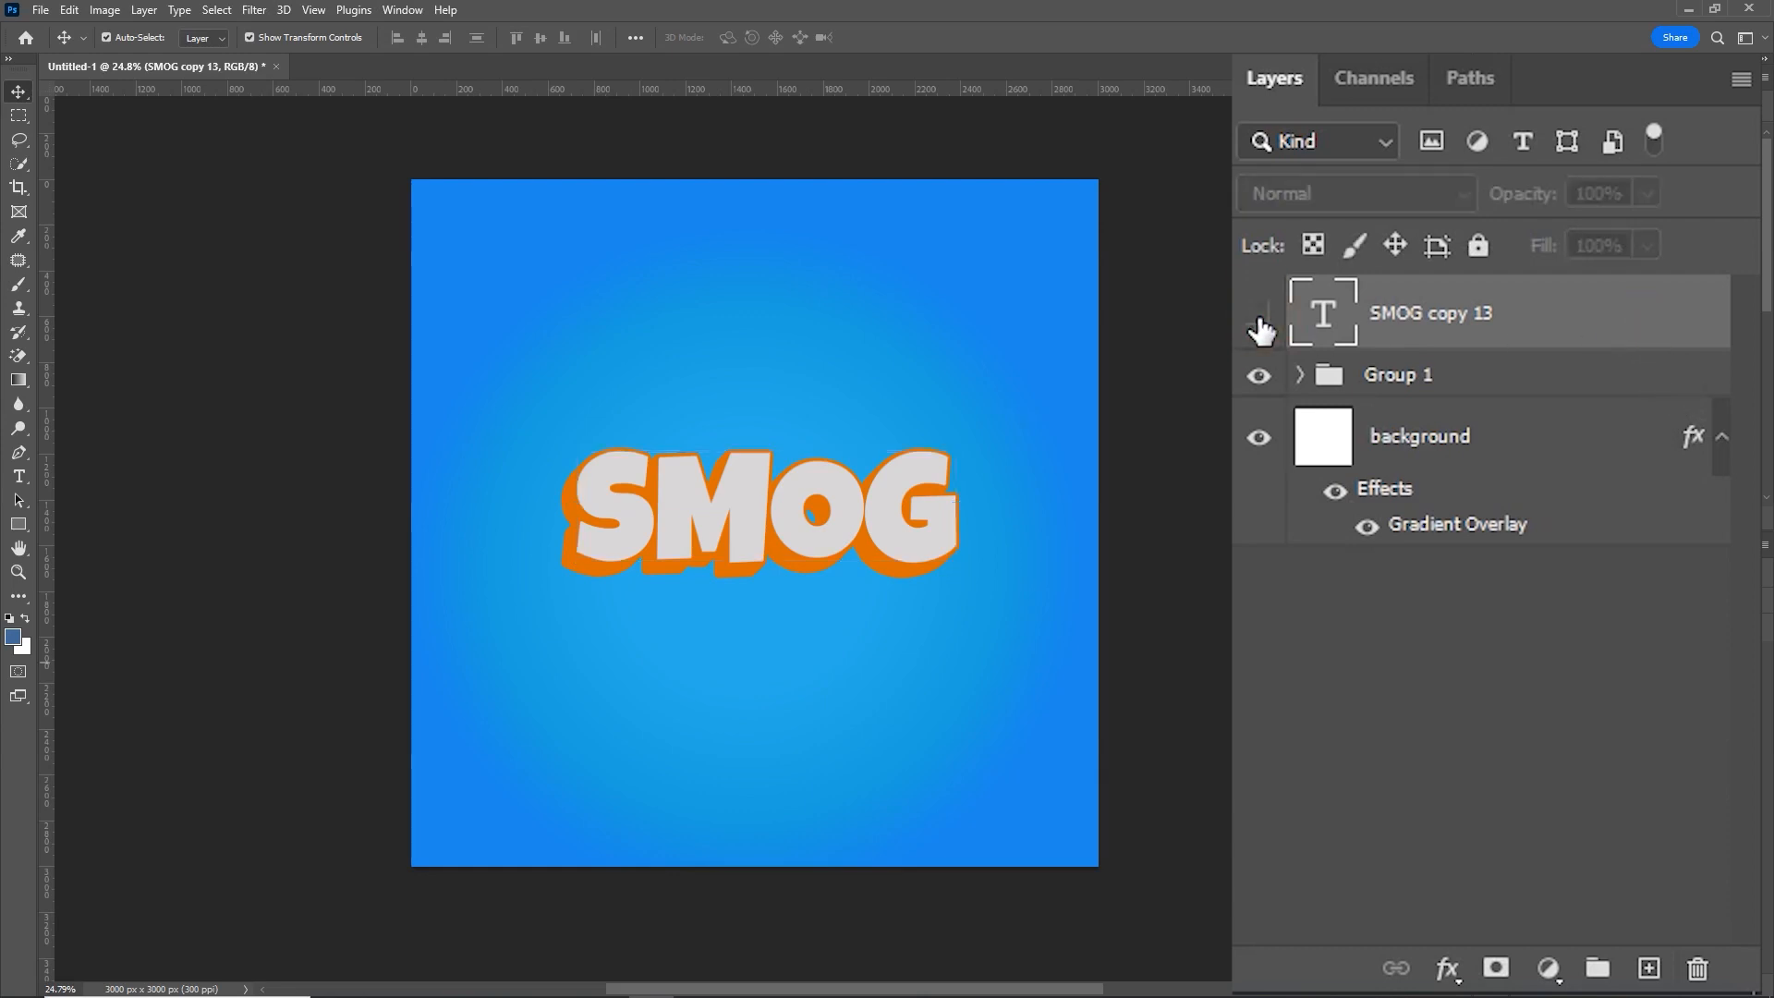
{"action": "left_click", "coordinate": [1259, 317]}
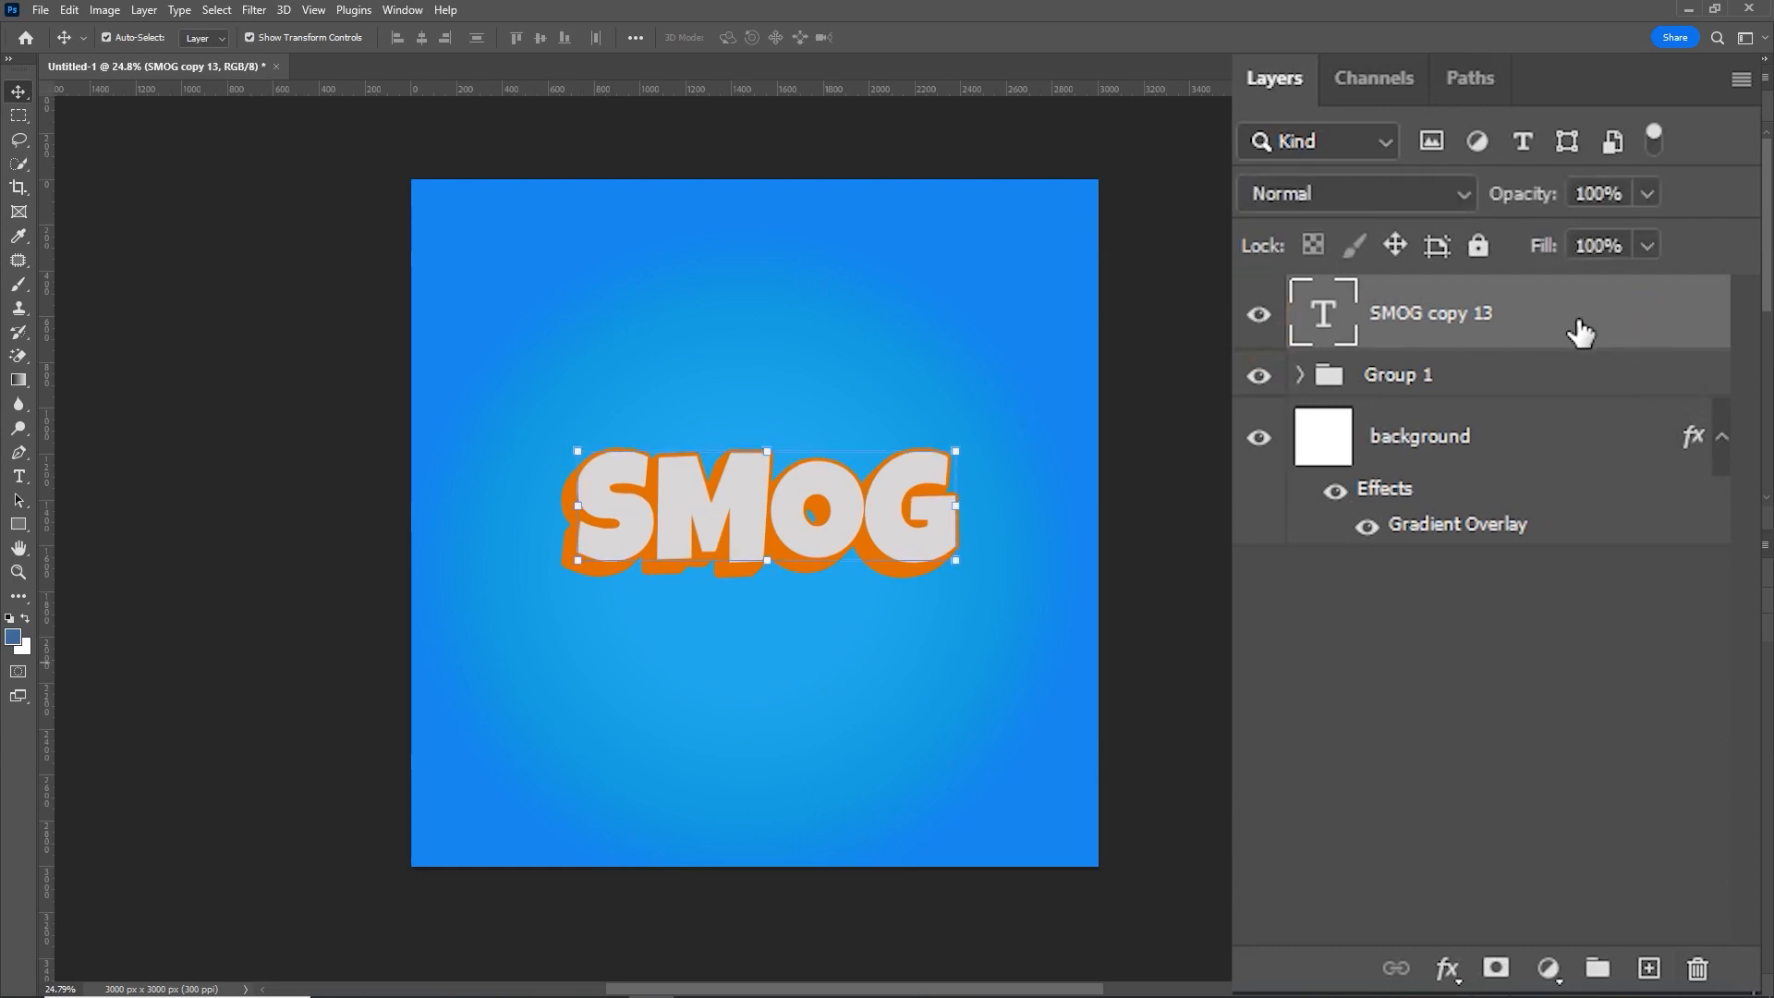
Step: Set the text colour of the top SMOG copy 13 layer to a light grey and commit the edit
{"action": "left_click", "coordinate": [27, 480]}
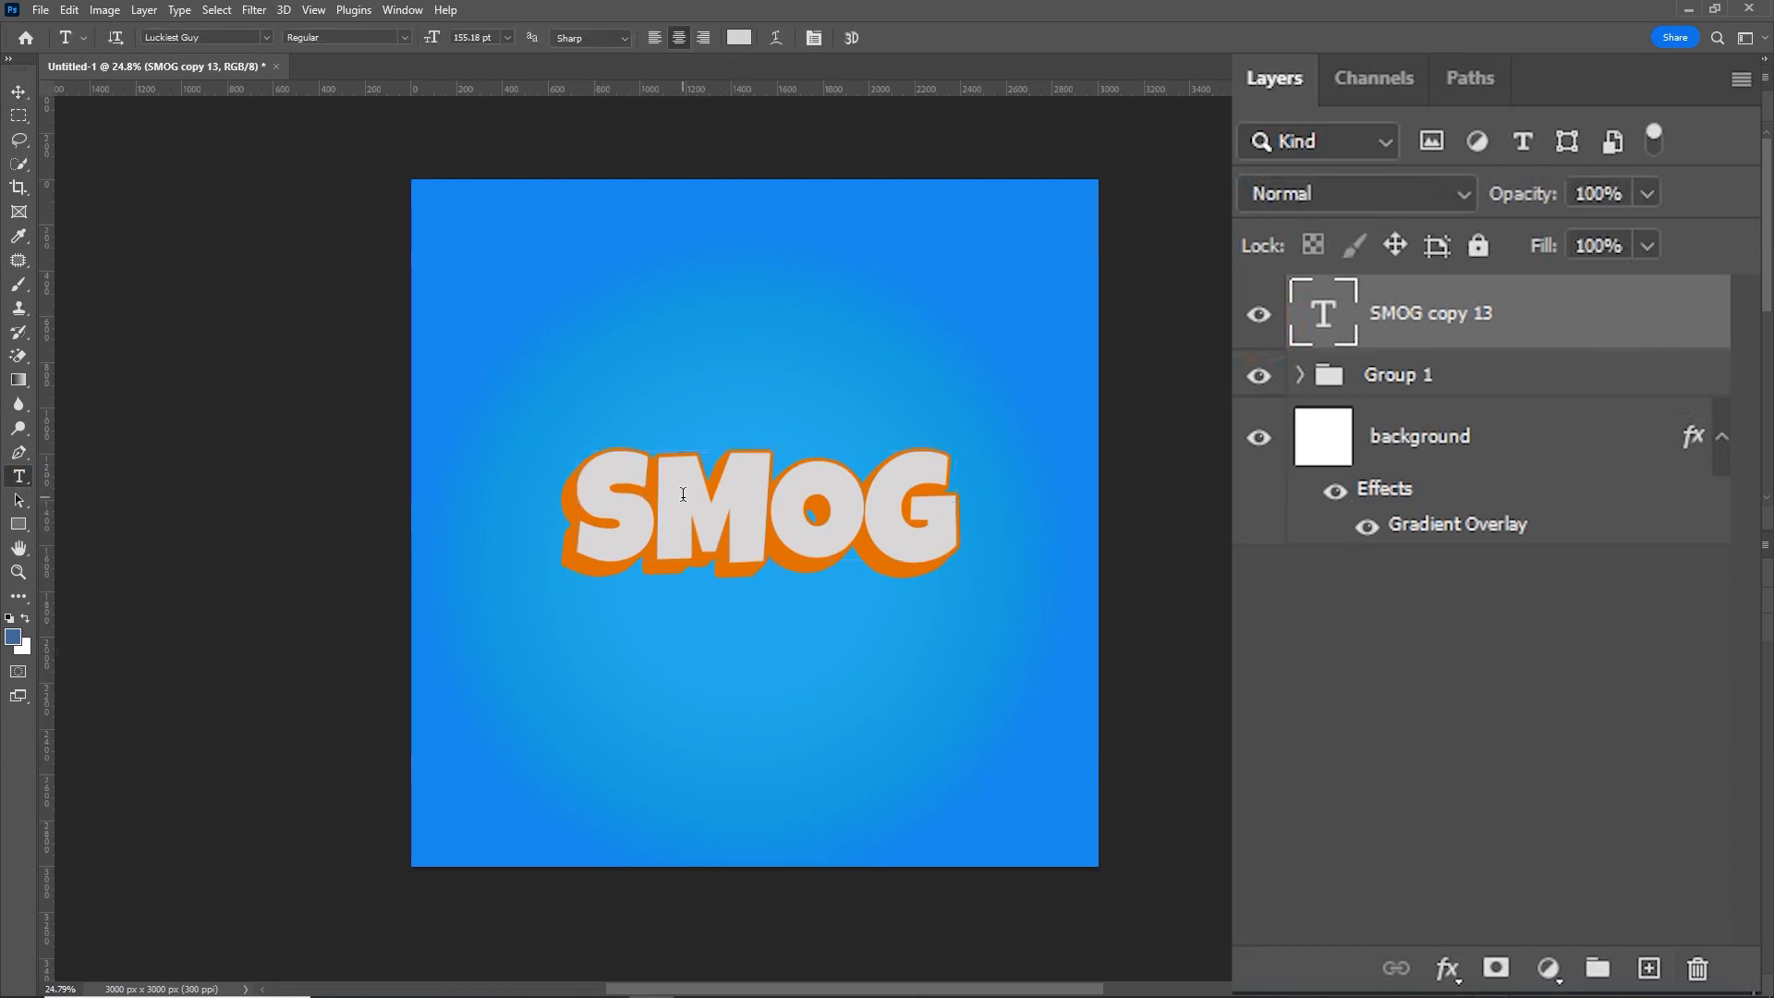
{"action": "double_click", "coordinate": [683, 494]}
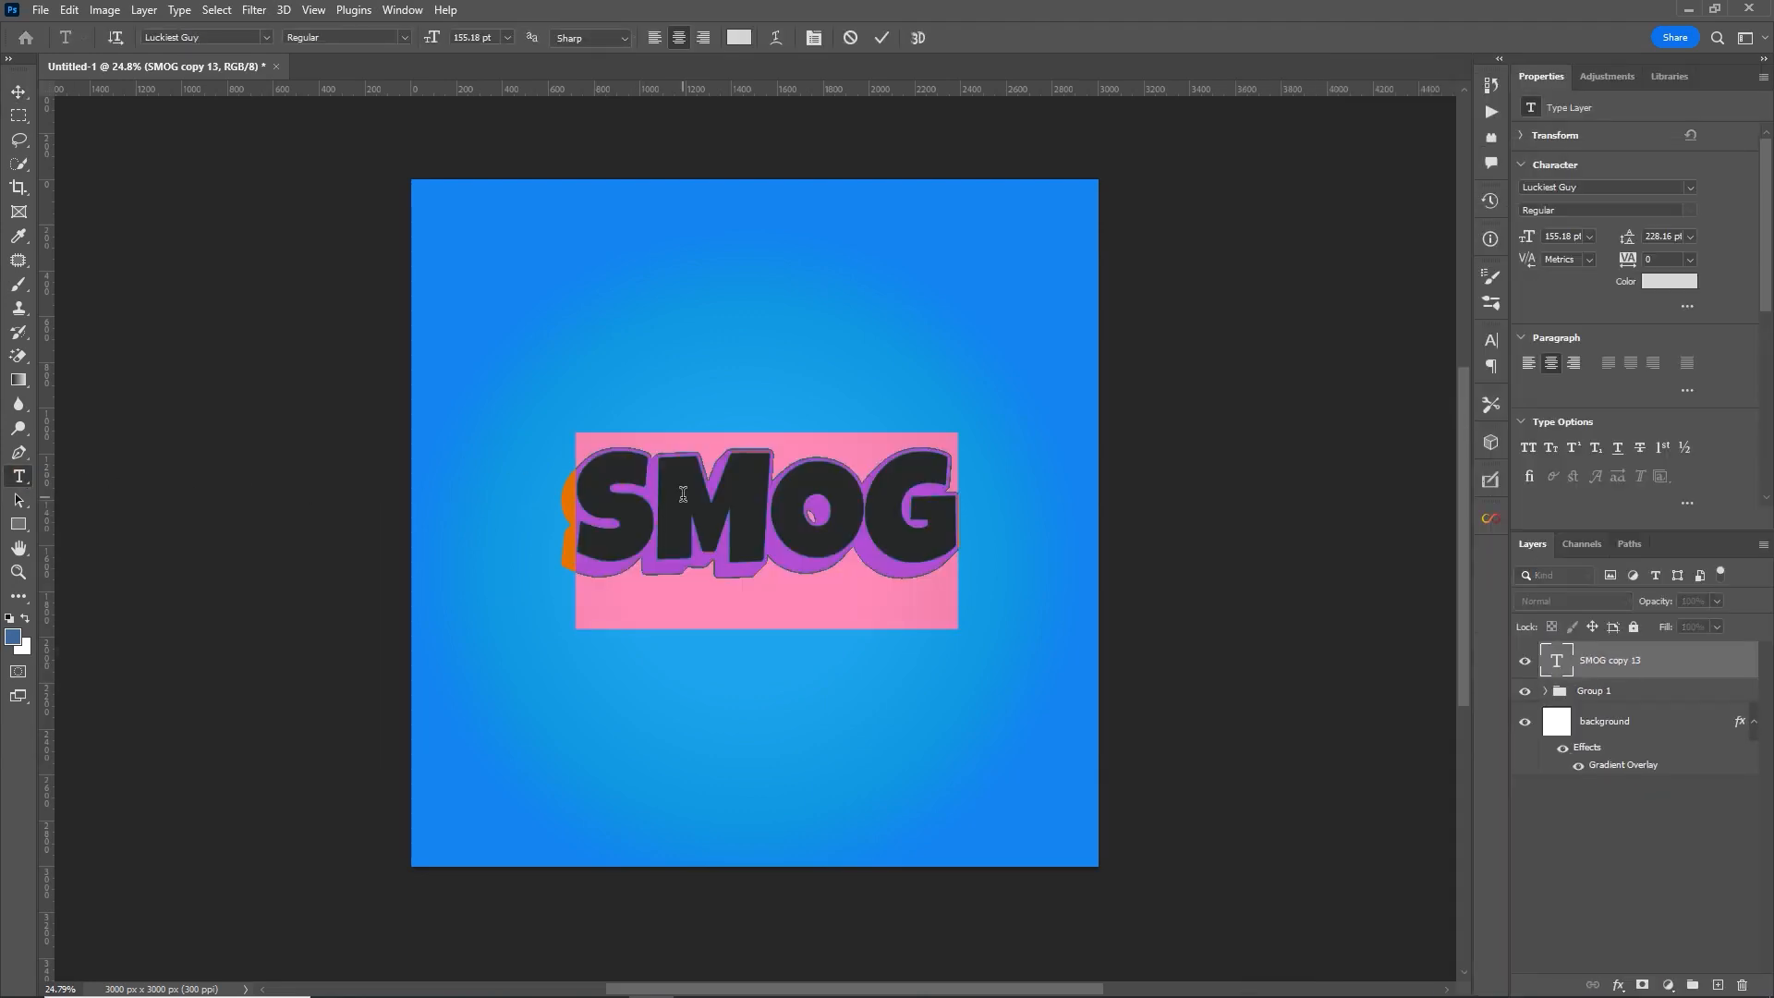
{"action": "left_click", "coordinate": [739, 37]}
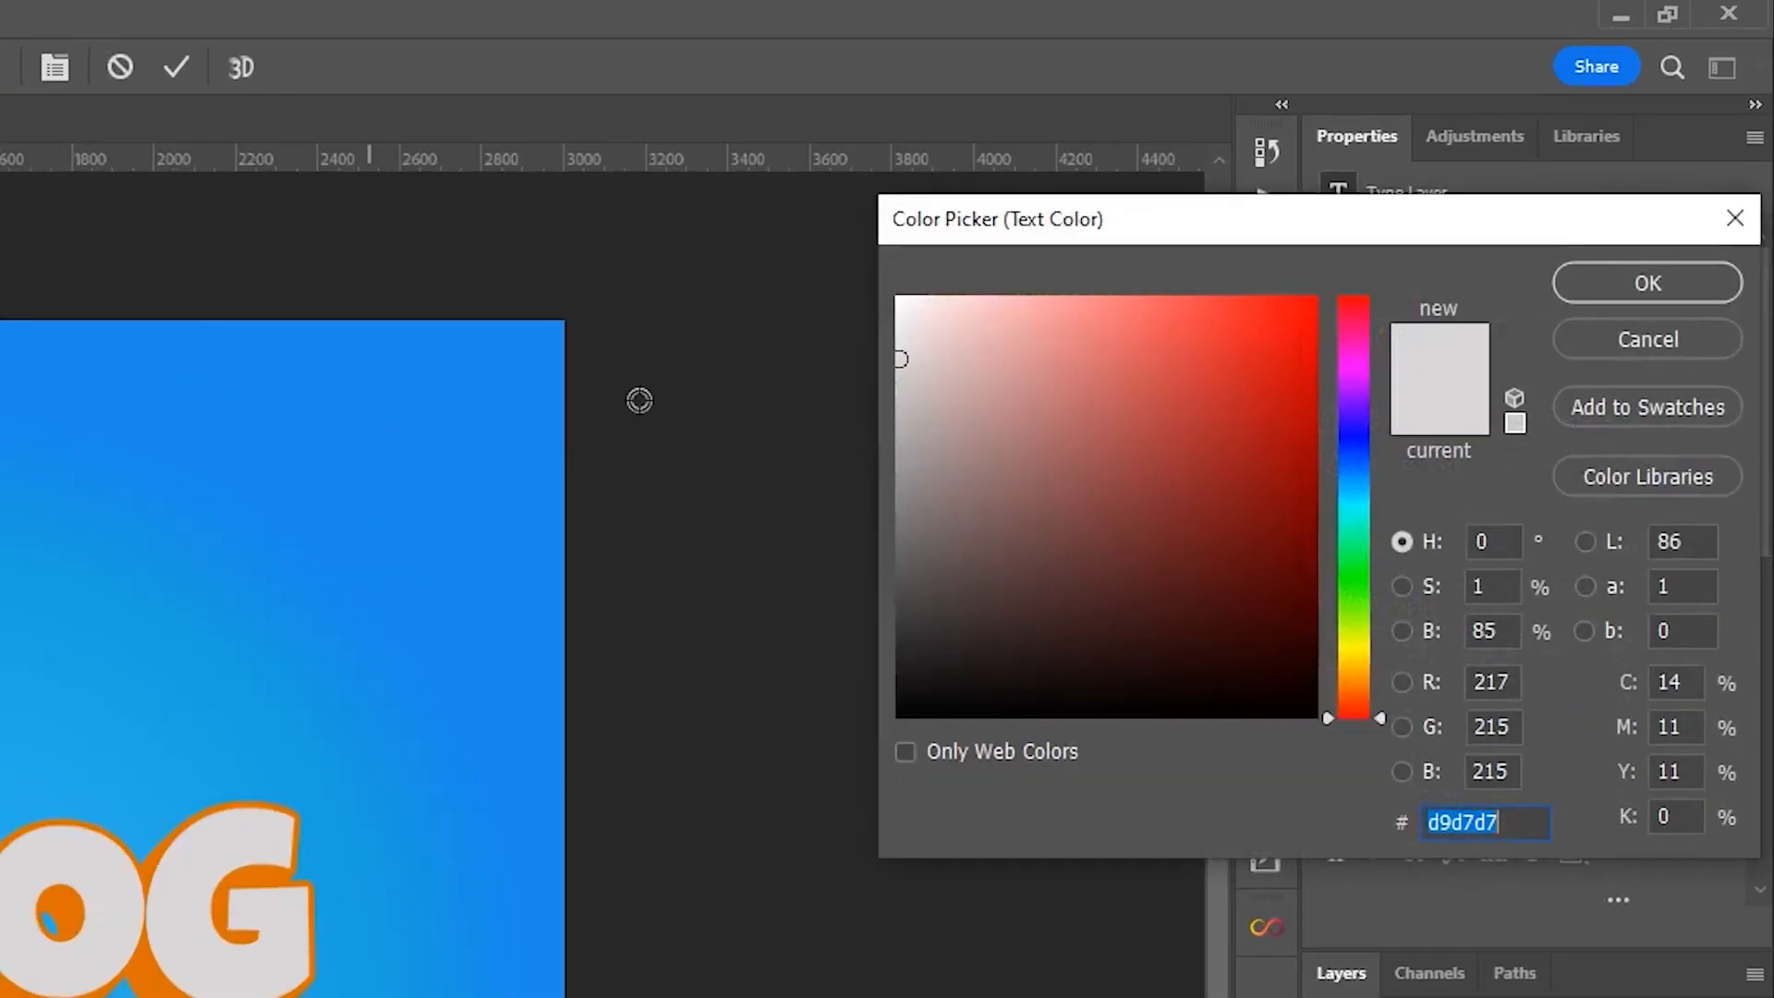
{"action": "left_click_drag", "start_coordinate": [903, 362], "coordinate": [901, 366]}
{"action": "left_click", "coordinate": [1660, 296]}
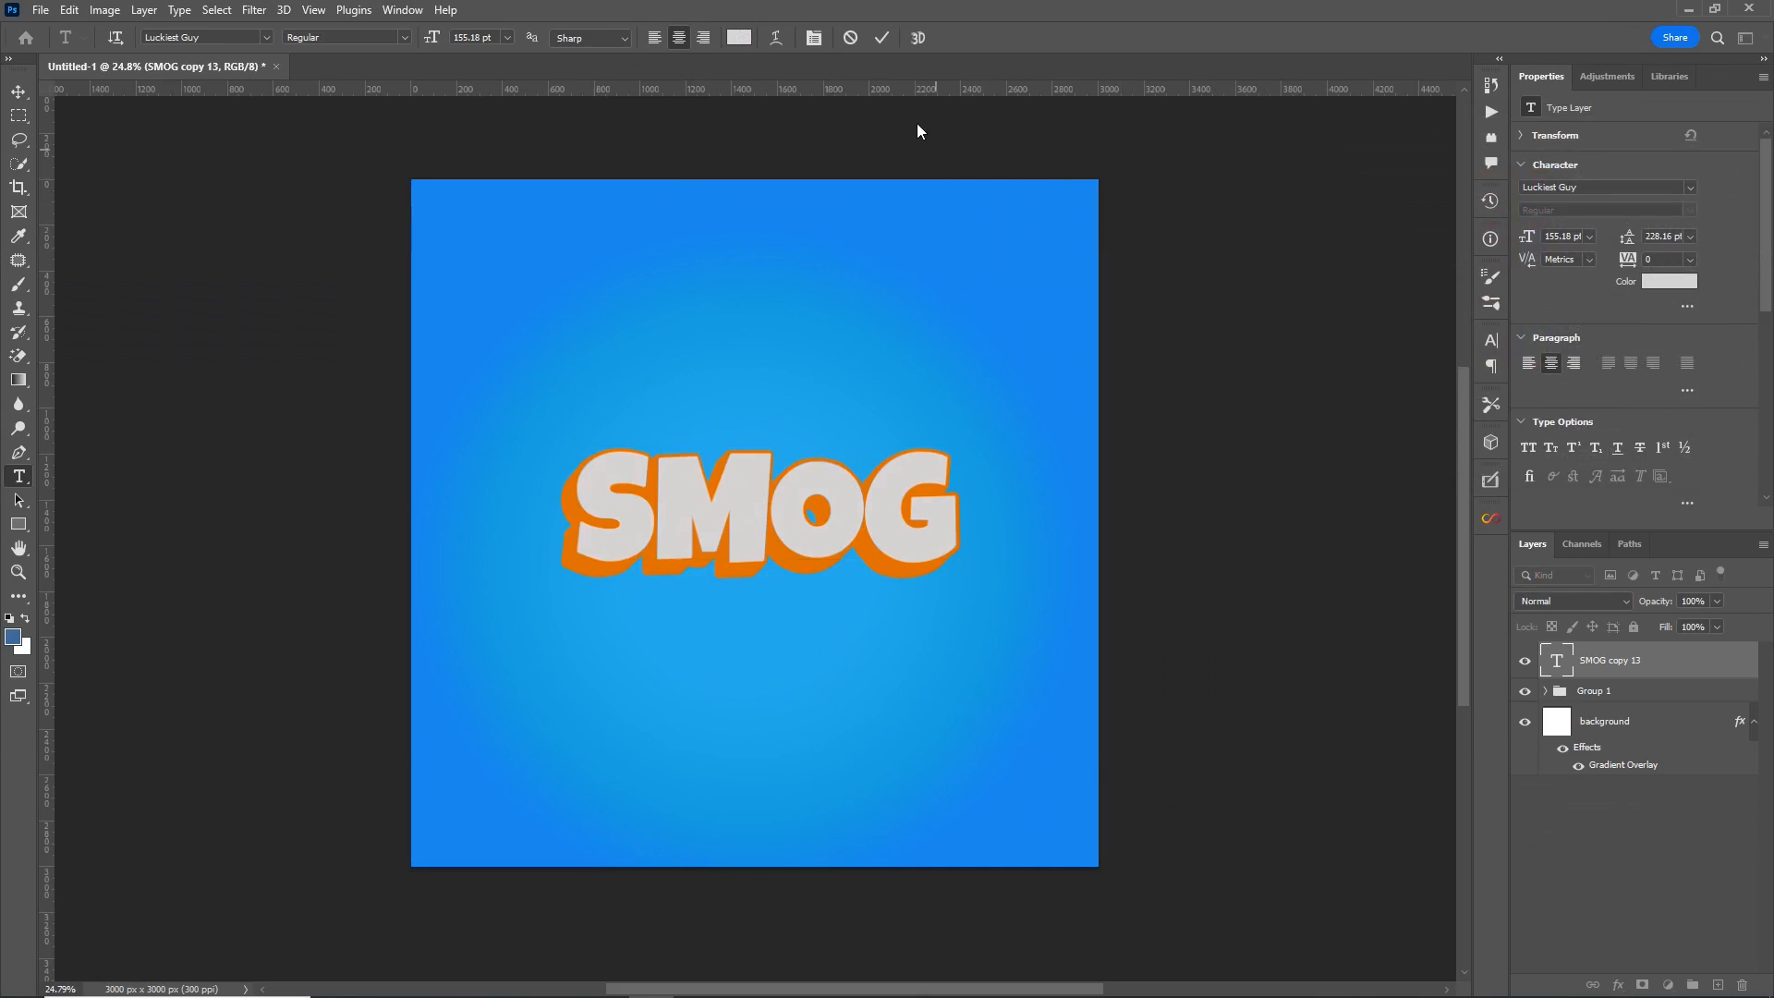
{"action": "left_click", "coordinate": [881, 38]}
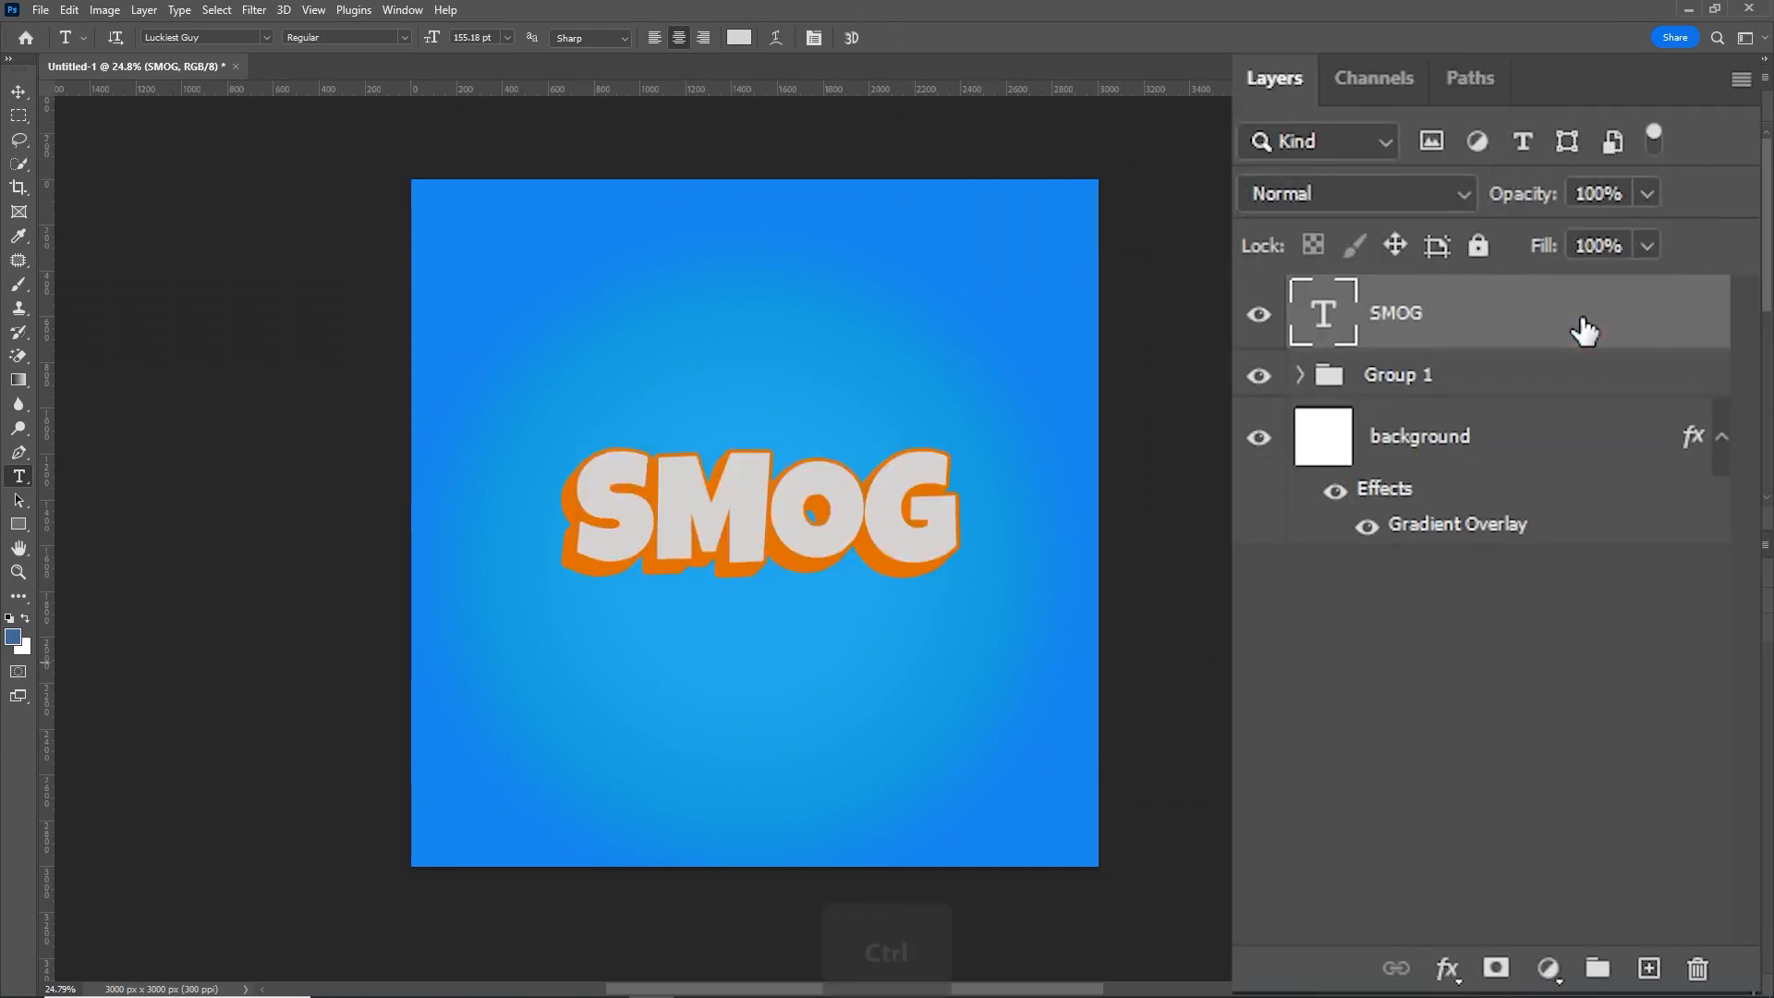
Step: Duplicate the light-grey SMOG text layer above Group 1 and nudge the copy about 4 px up and 4 px right
{"action": "key", "text": "ctrl+j"}
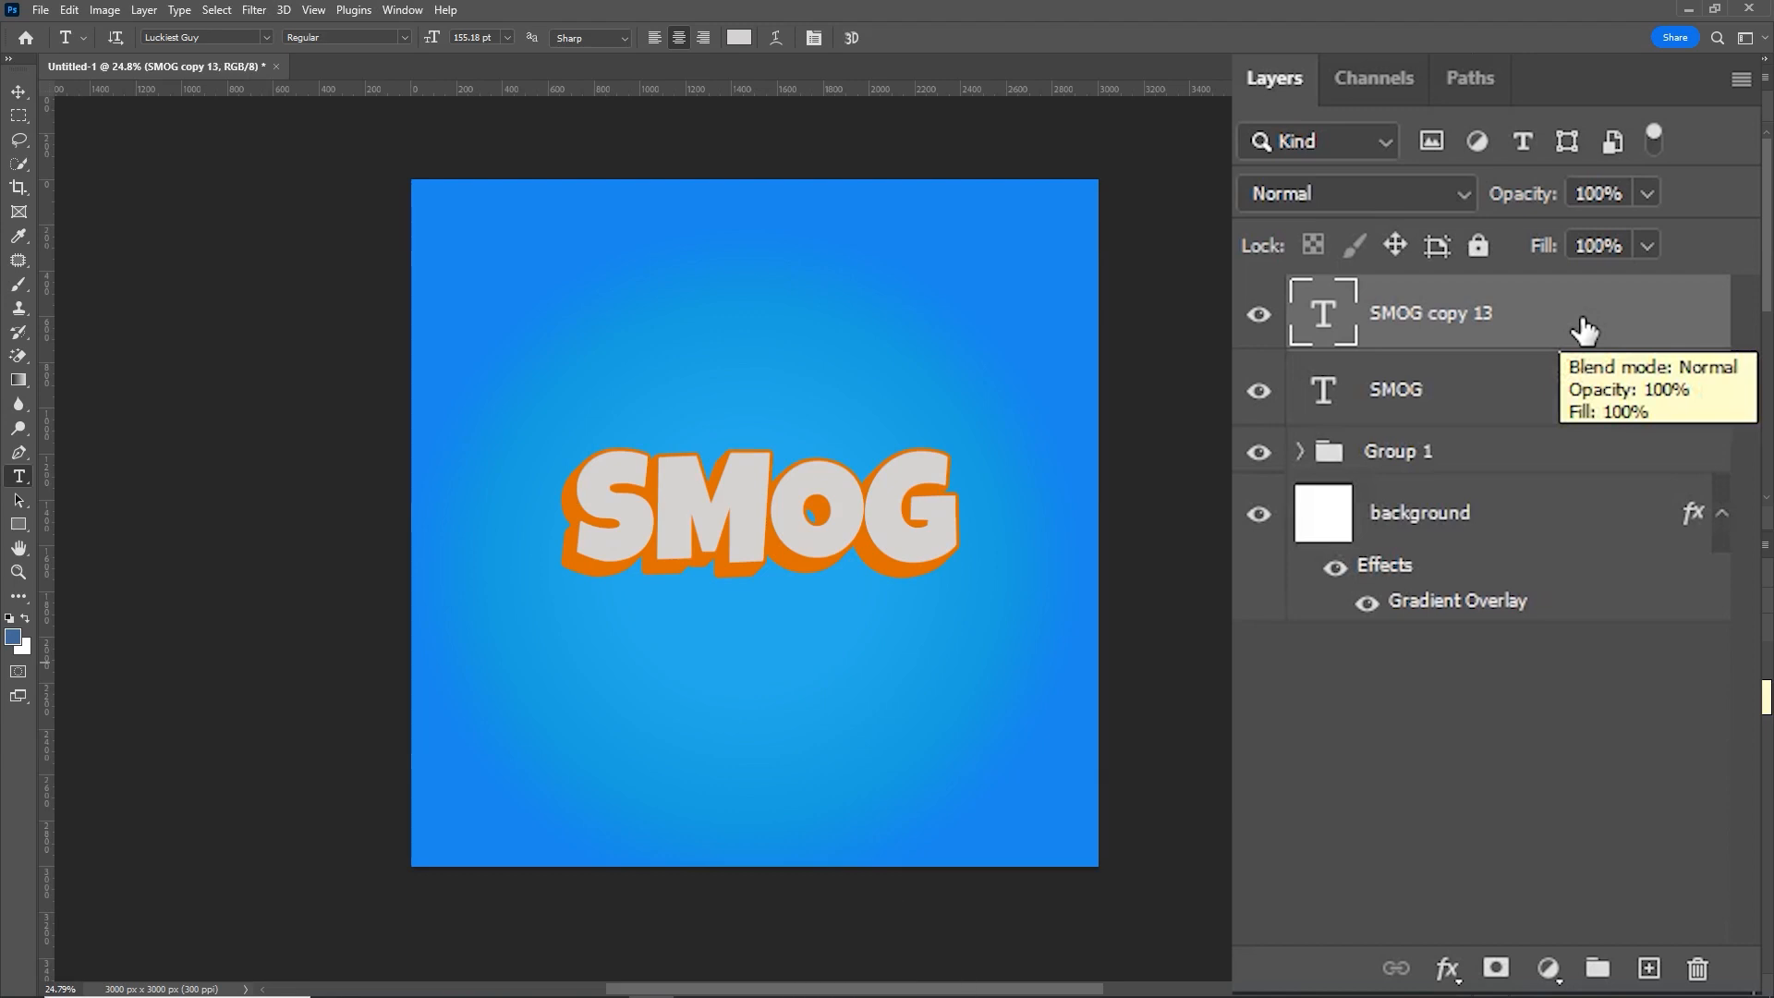
{"action": "key", "text": "ctrl"}
{"action": "key", "text": "ctrl+t"}
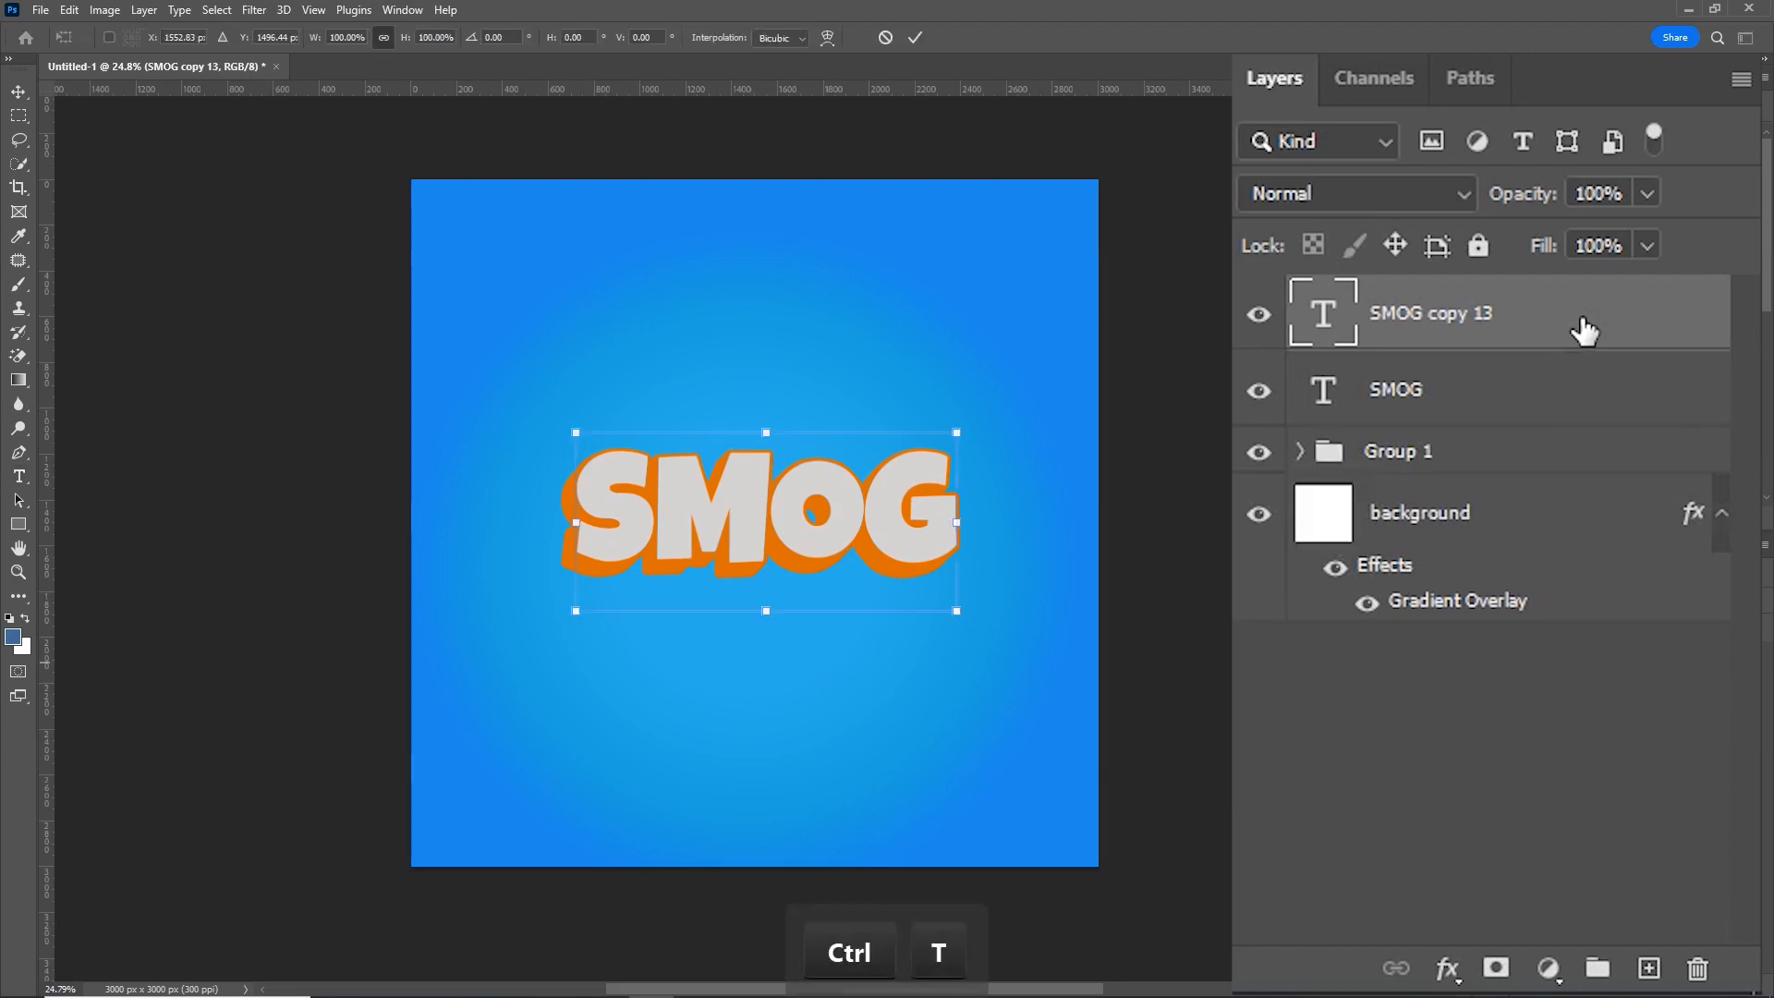
{"action": "key", "text": "Up"}
{"action": "key", "text": "Right"}
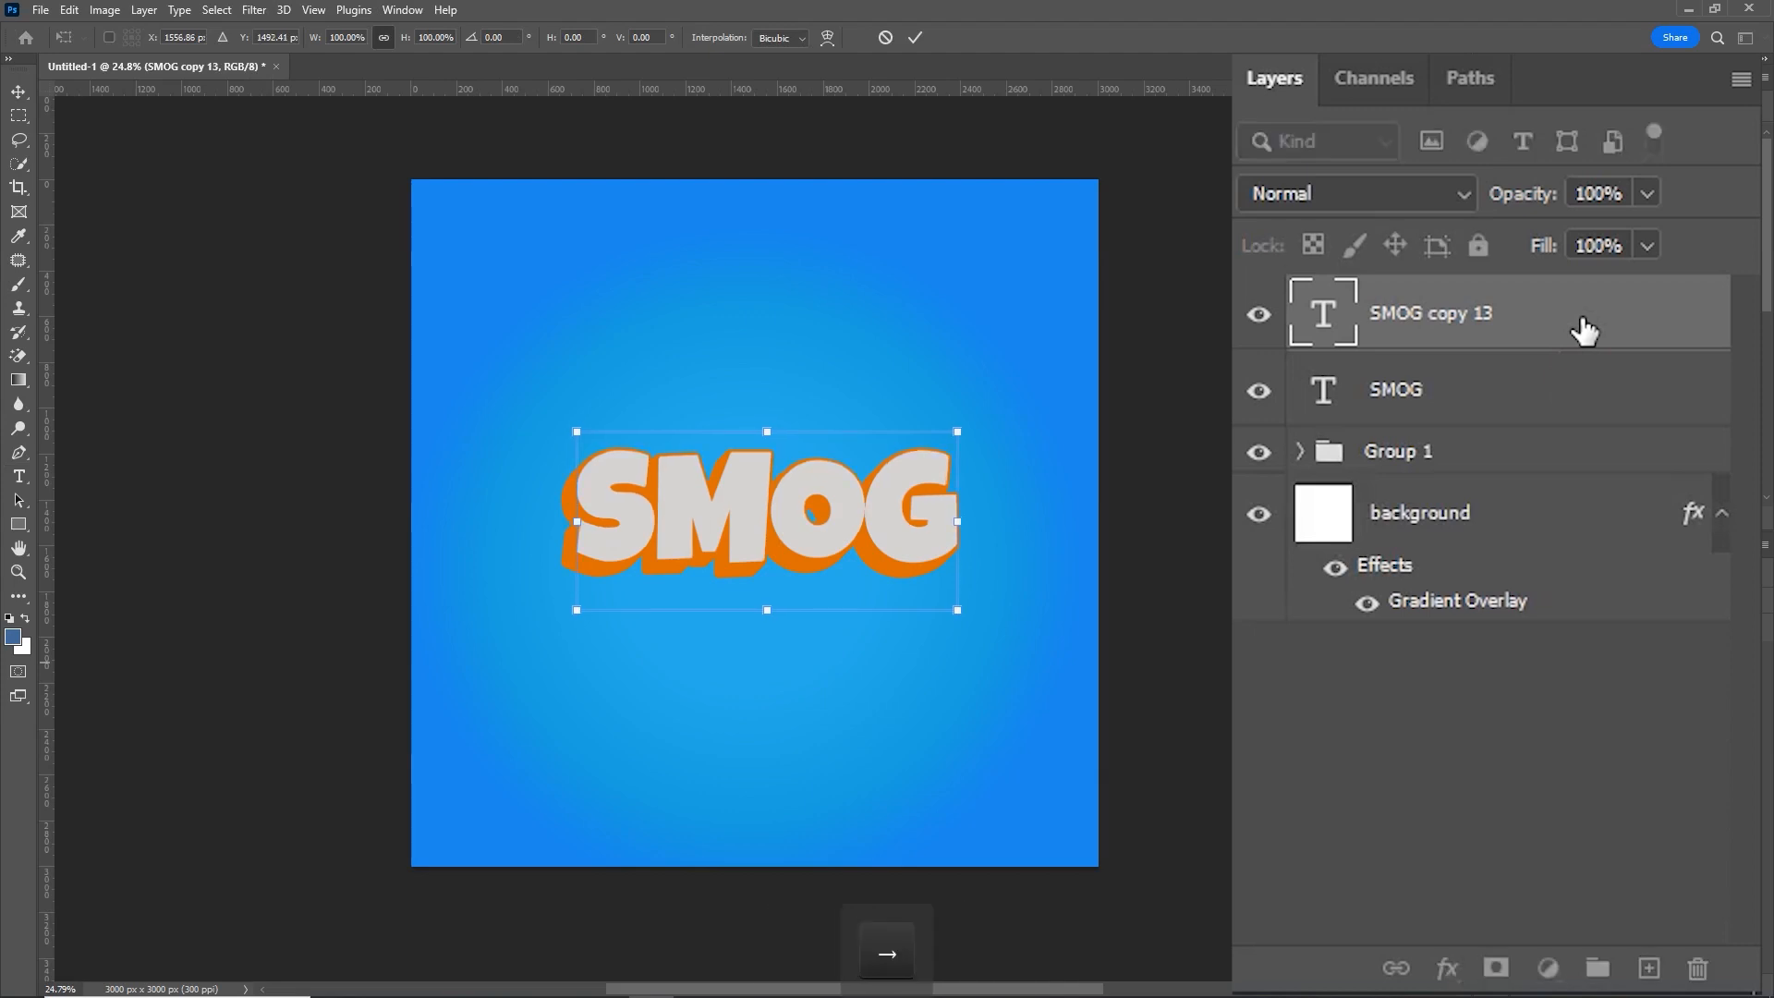
{"action": "left_click", "coordinate": [915, 37]}
Step: Repeat the duplicating transform on the light-grey copy until the layer stack reaches SMOG copy 22
{"action": "key", "text": "t"}
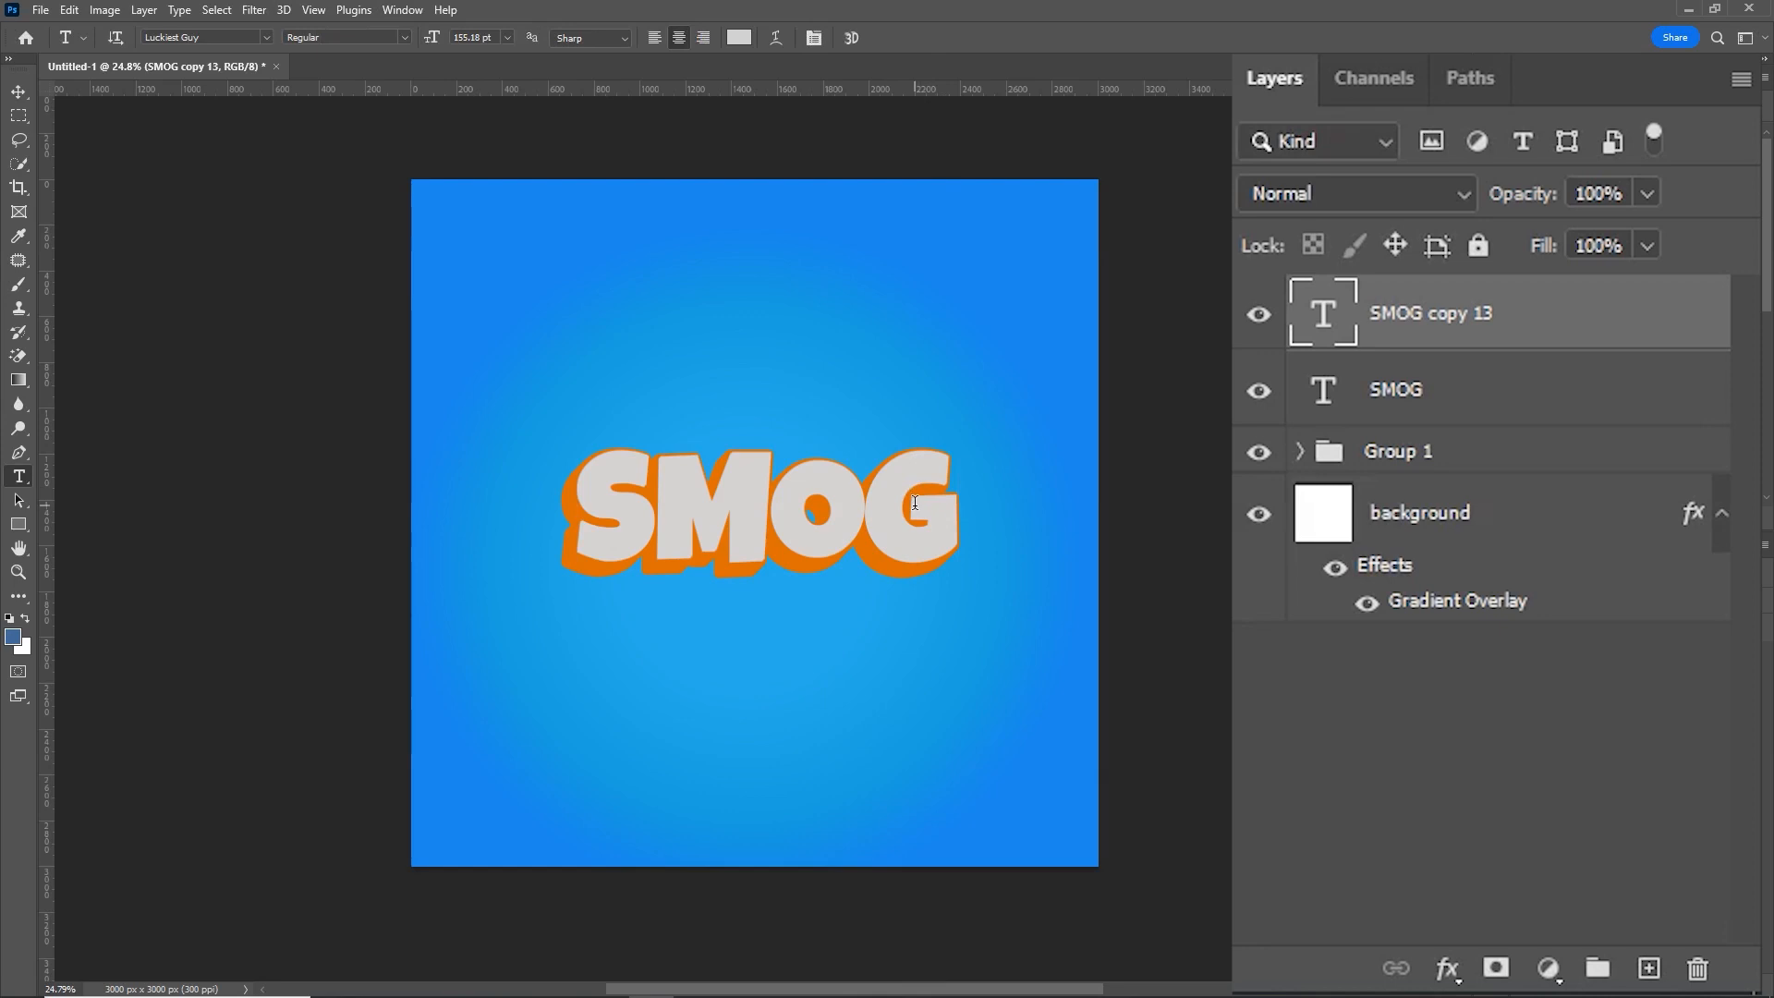
{"action": "key", "text": "ctrl+shift+alt+t"}
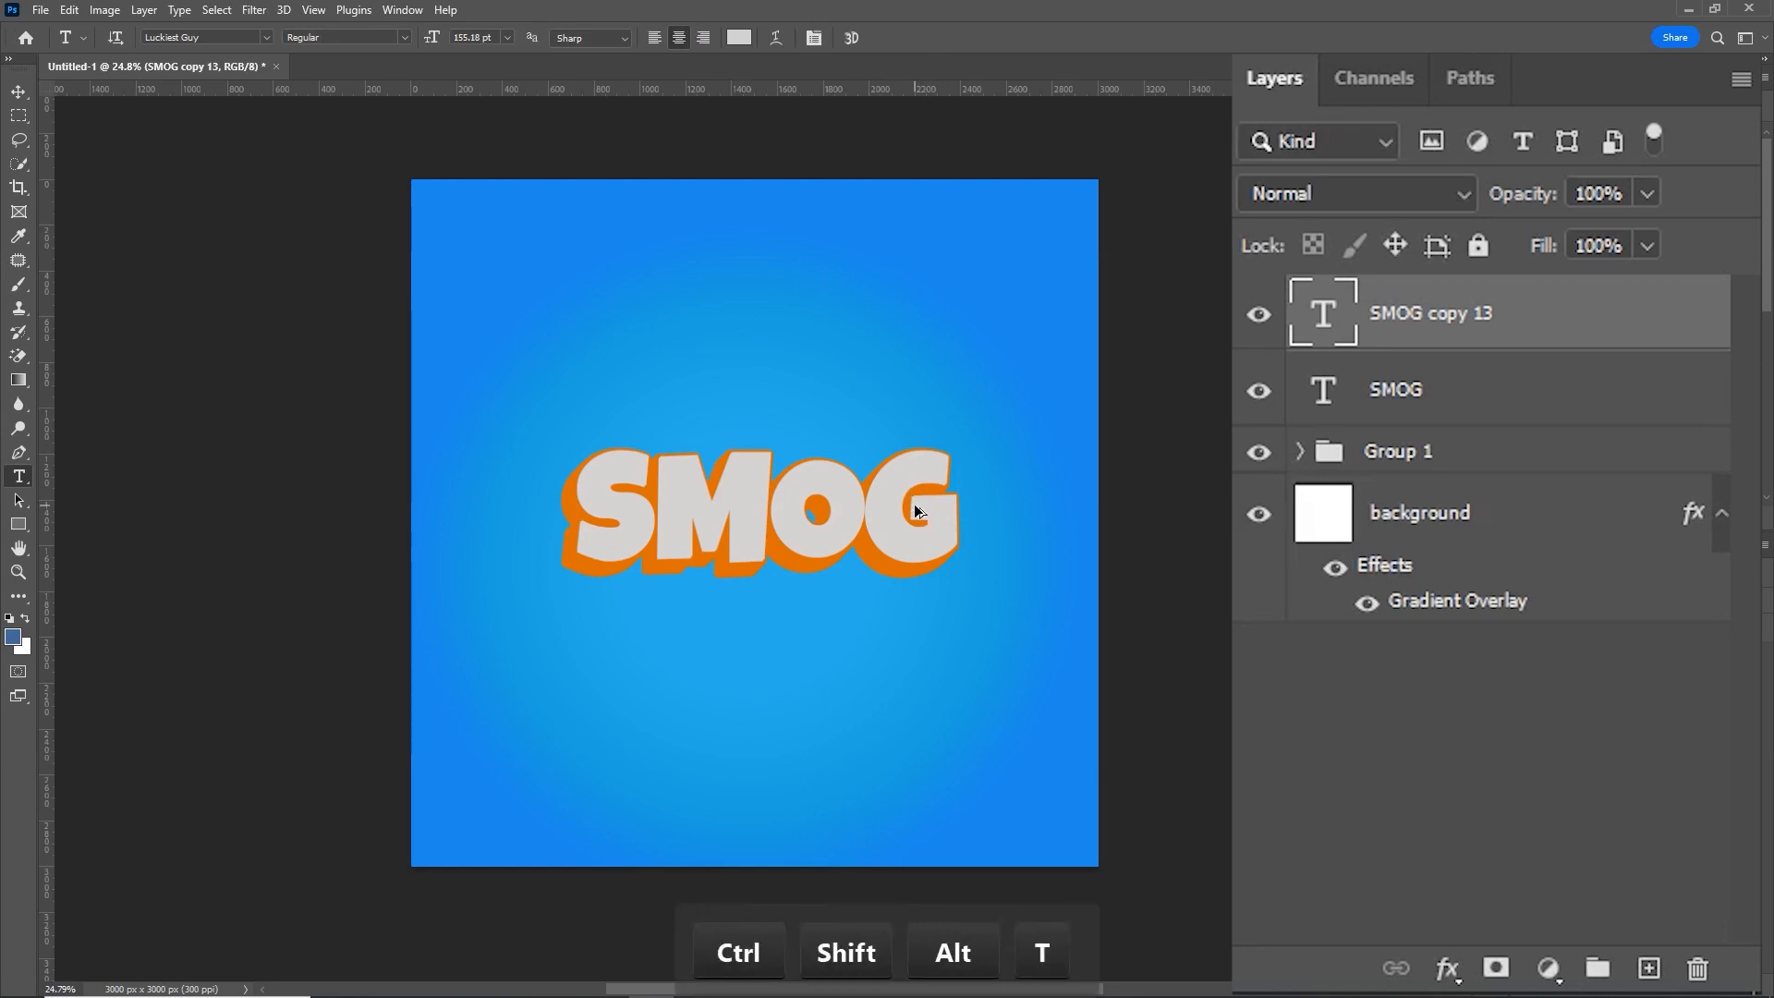
{"action": "key", "text": "ctrl+shift+alt+t"}
{"action": "key", "text": "ctrl+shift+alt+t"}
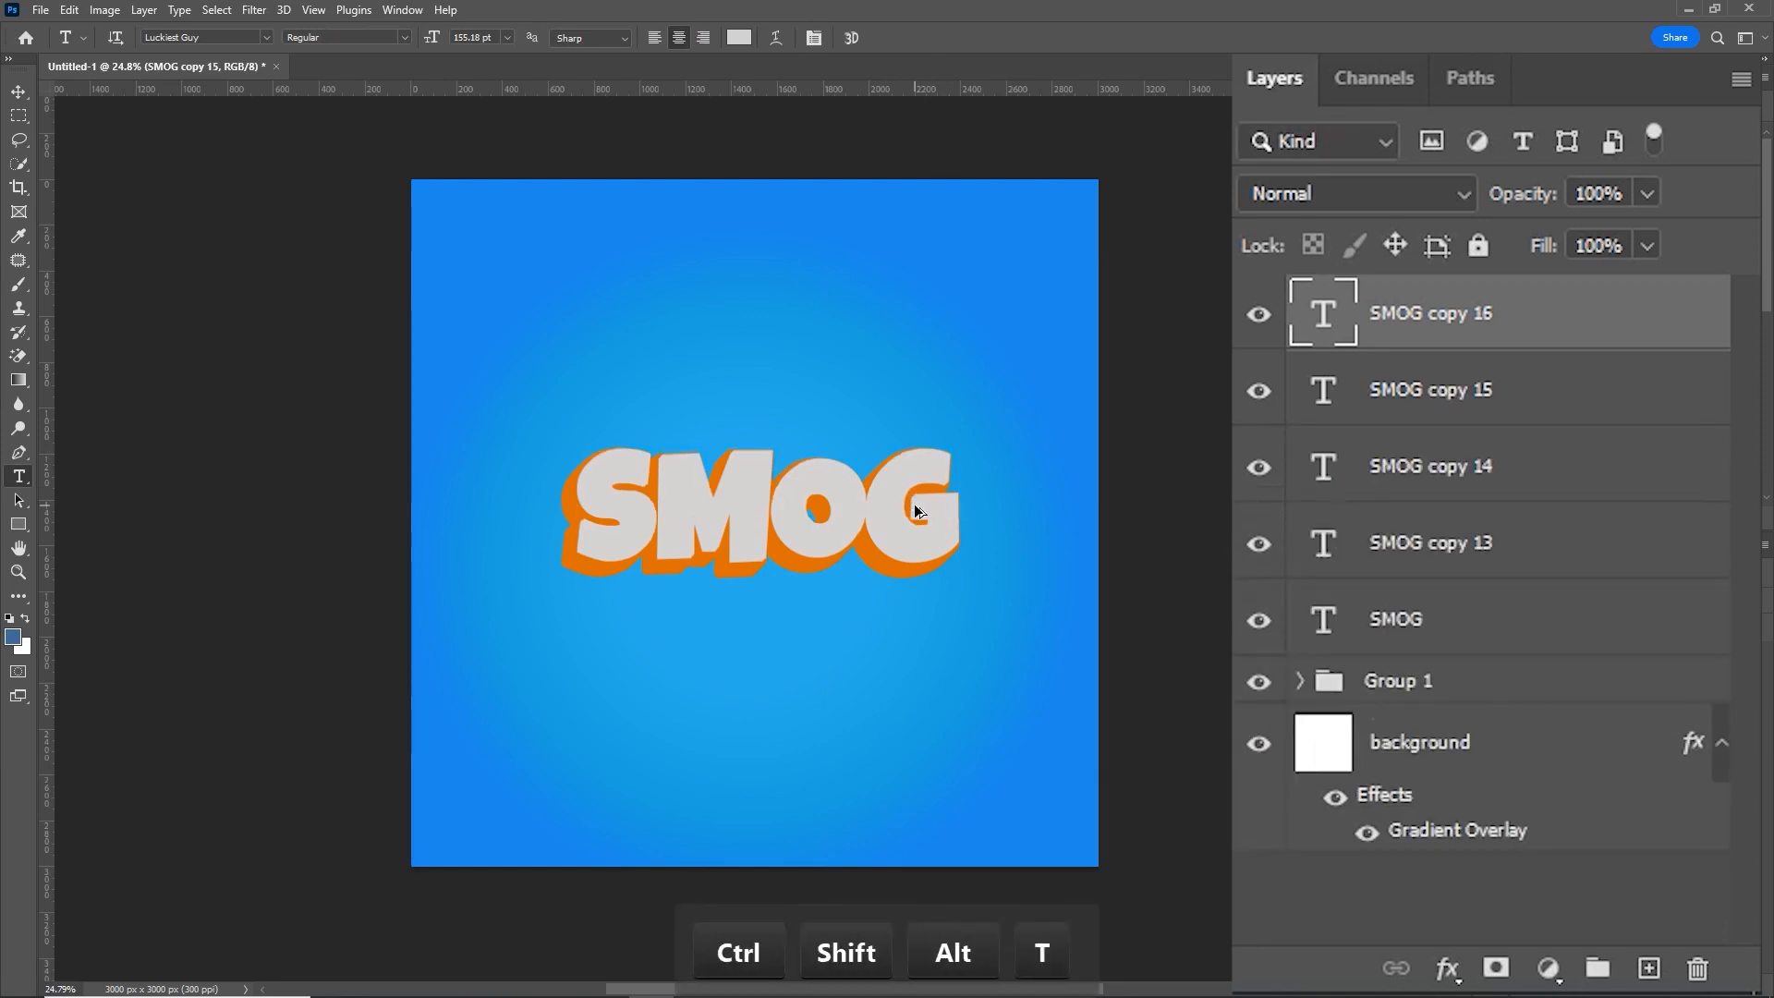
{"action": "key", "text": "ctrl+shift+alt+t"}
{"action": "key", "text": "ctrl+shift+alt+t"}
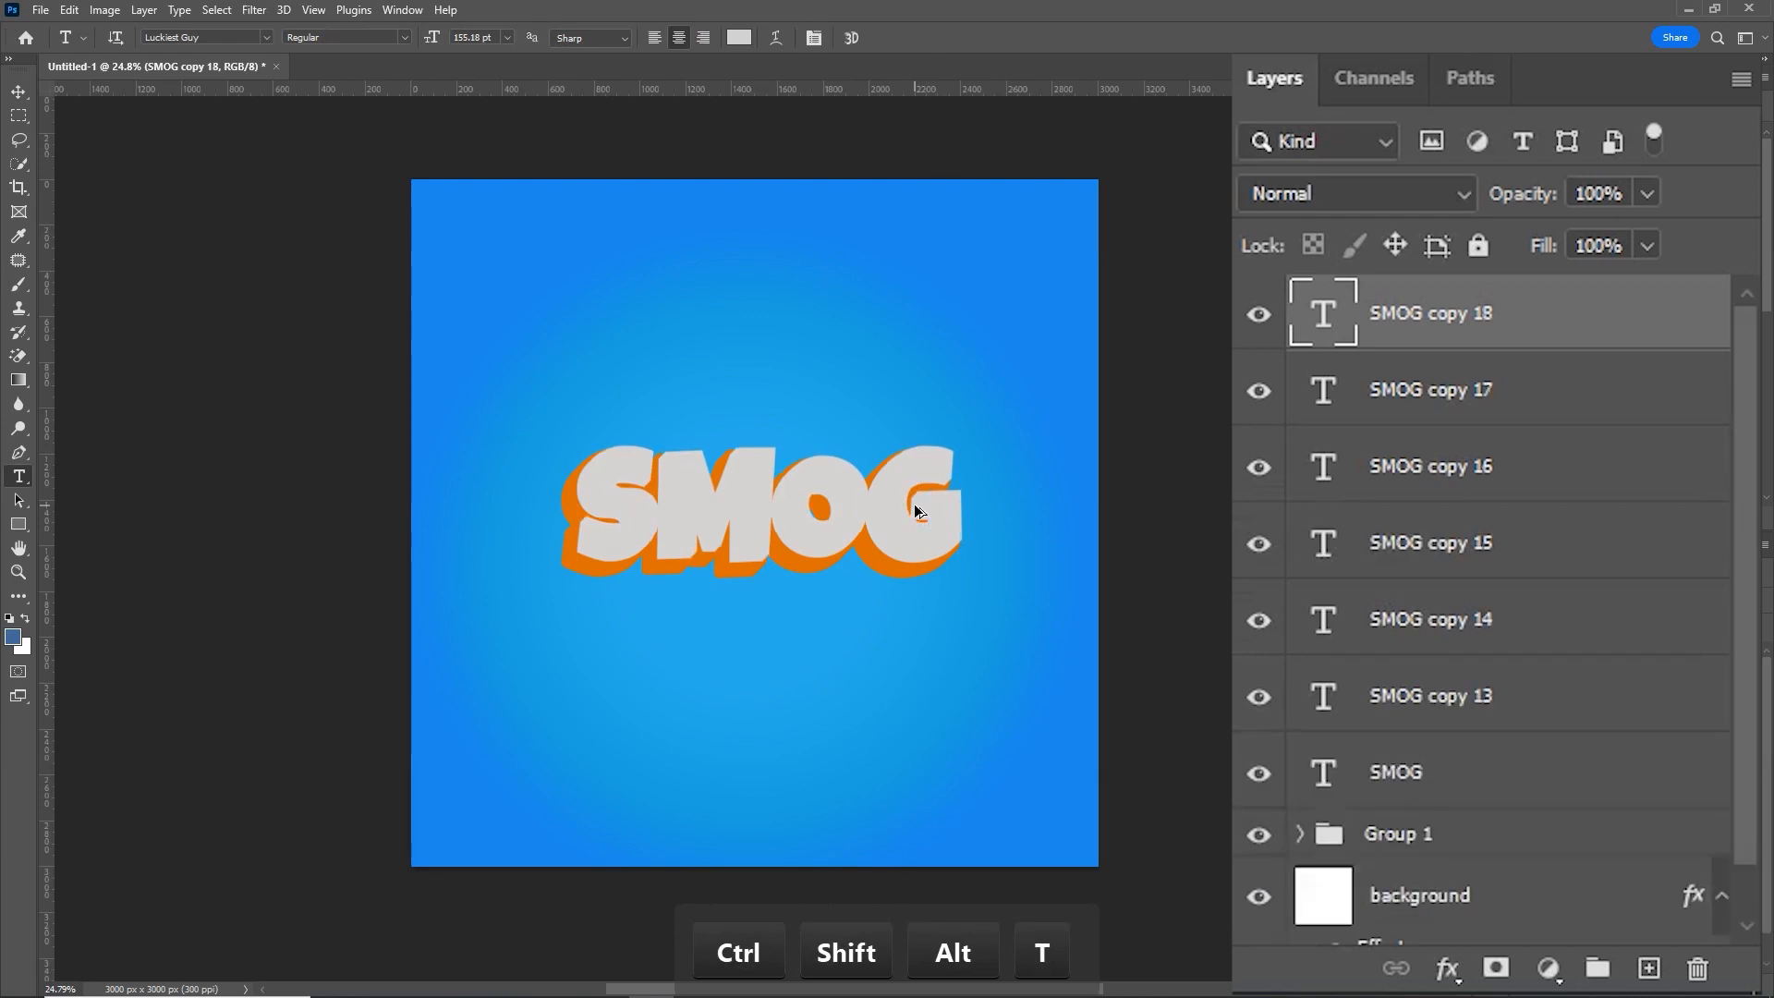
{"action": "key", "text": "ctrl+shift+alt+t"}
{"action": "key", "text": "ctrl+shift+alt+t"}
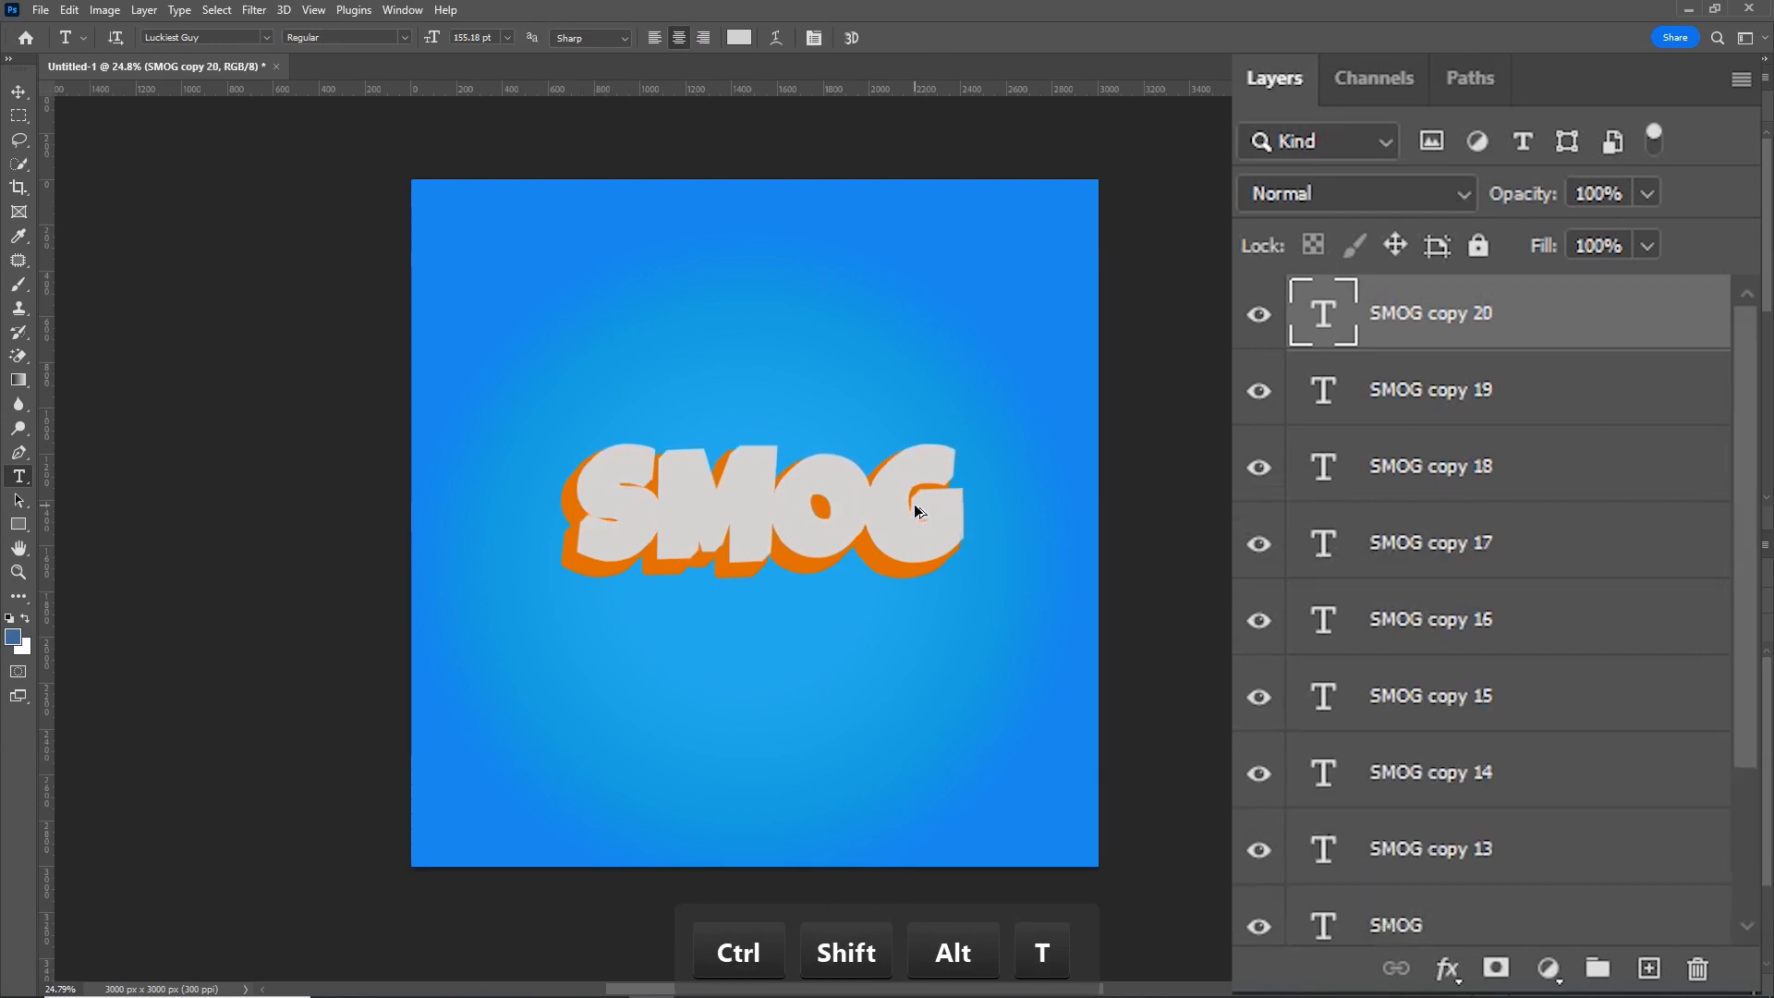
{"action": "key", "text": "ctrl+shift+alt+t"}
{"action": "key", "text": "ctrl+shift+alt+t"}
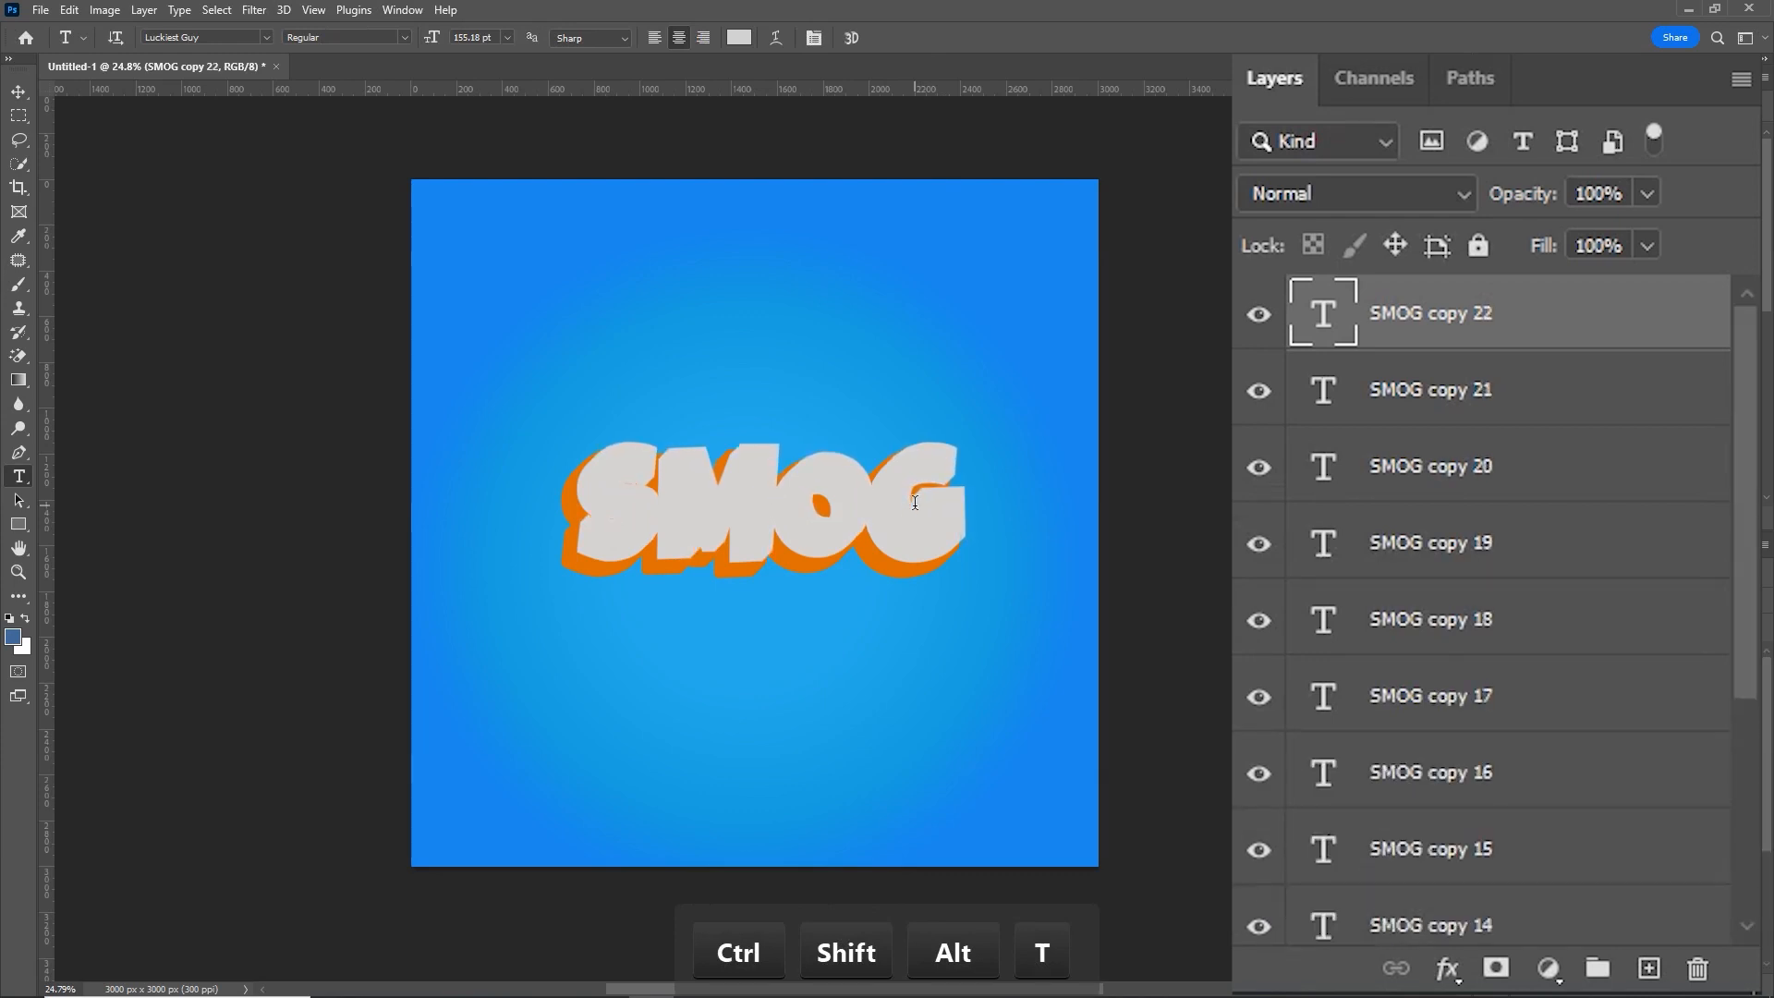
Step: Group the light-grey text layers from SMOG copy 21 down to SMOG, leaving SMOG copy 22 outside
{"action": "left_click", "coordinate": [1564, 414]}
{"action": "scroll", "coordinate": [1538, 404], "scroll_direction": "down", "scroll_amount": 3}
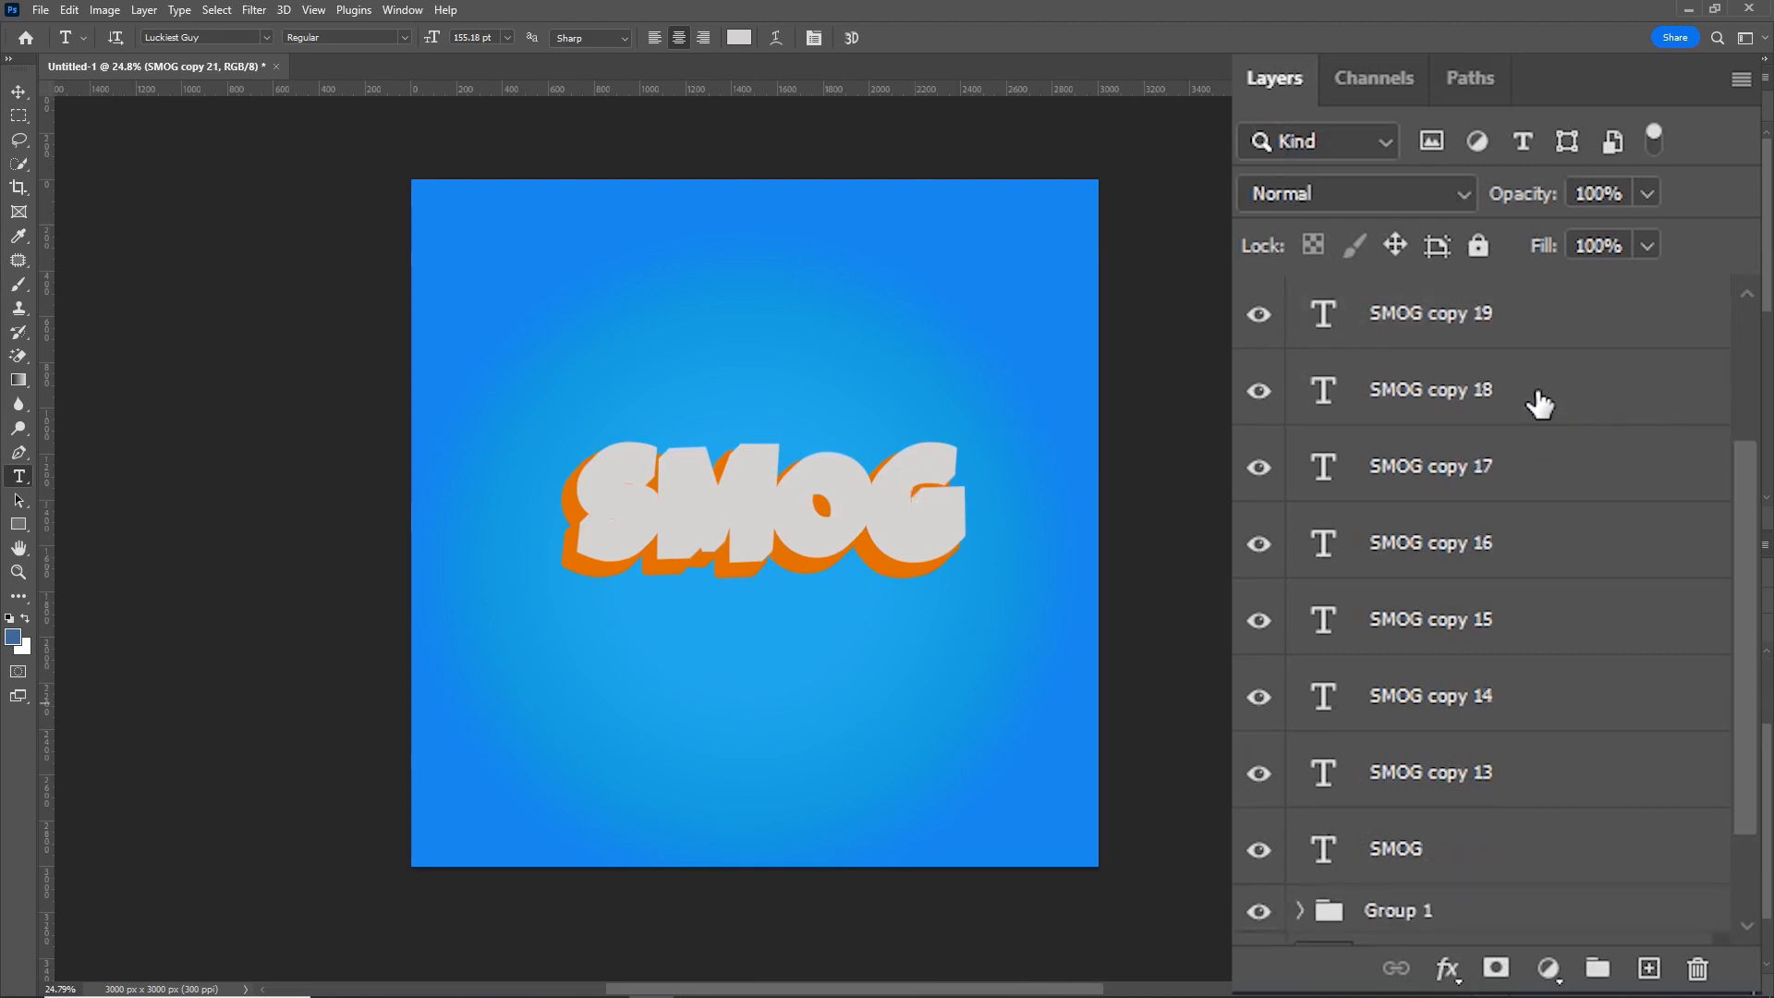
{"action": "left_click", "coordinate": [1450, 863], "text": "shift"}
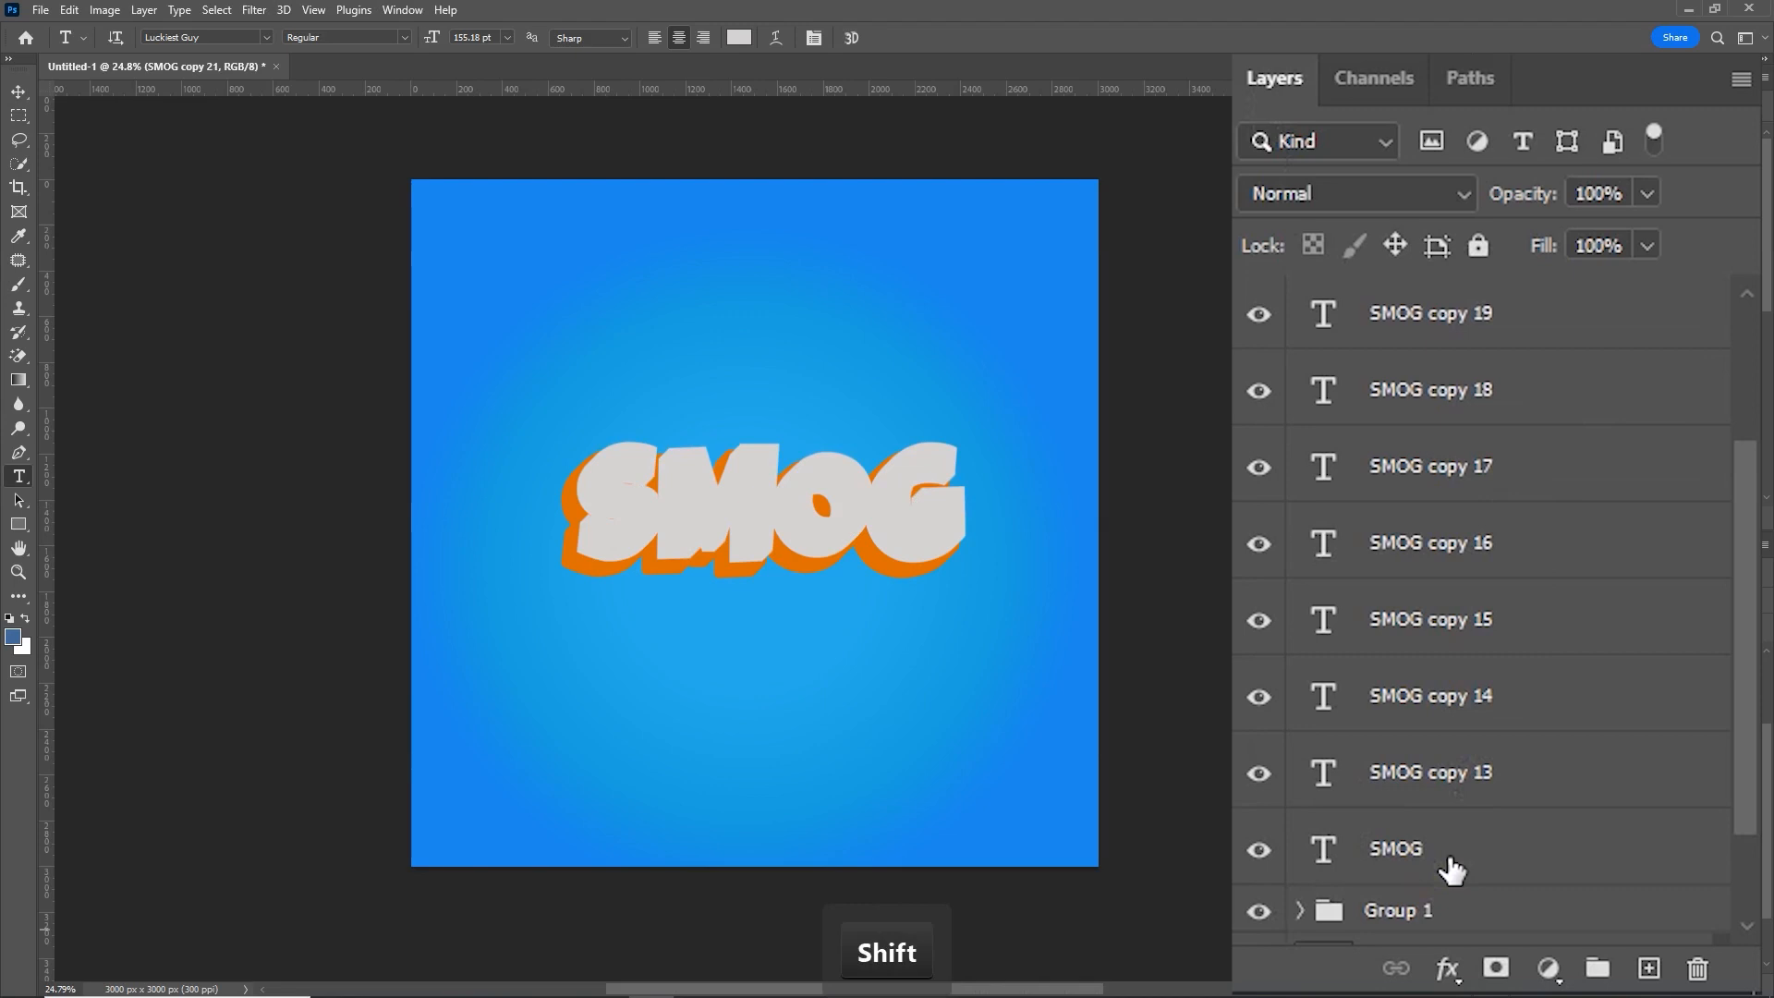
{"action": "key", "text": "ctrl+g"}
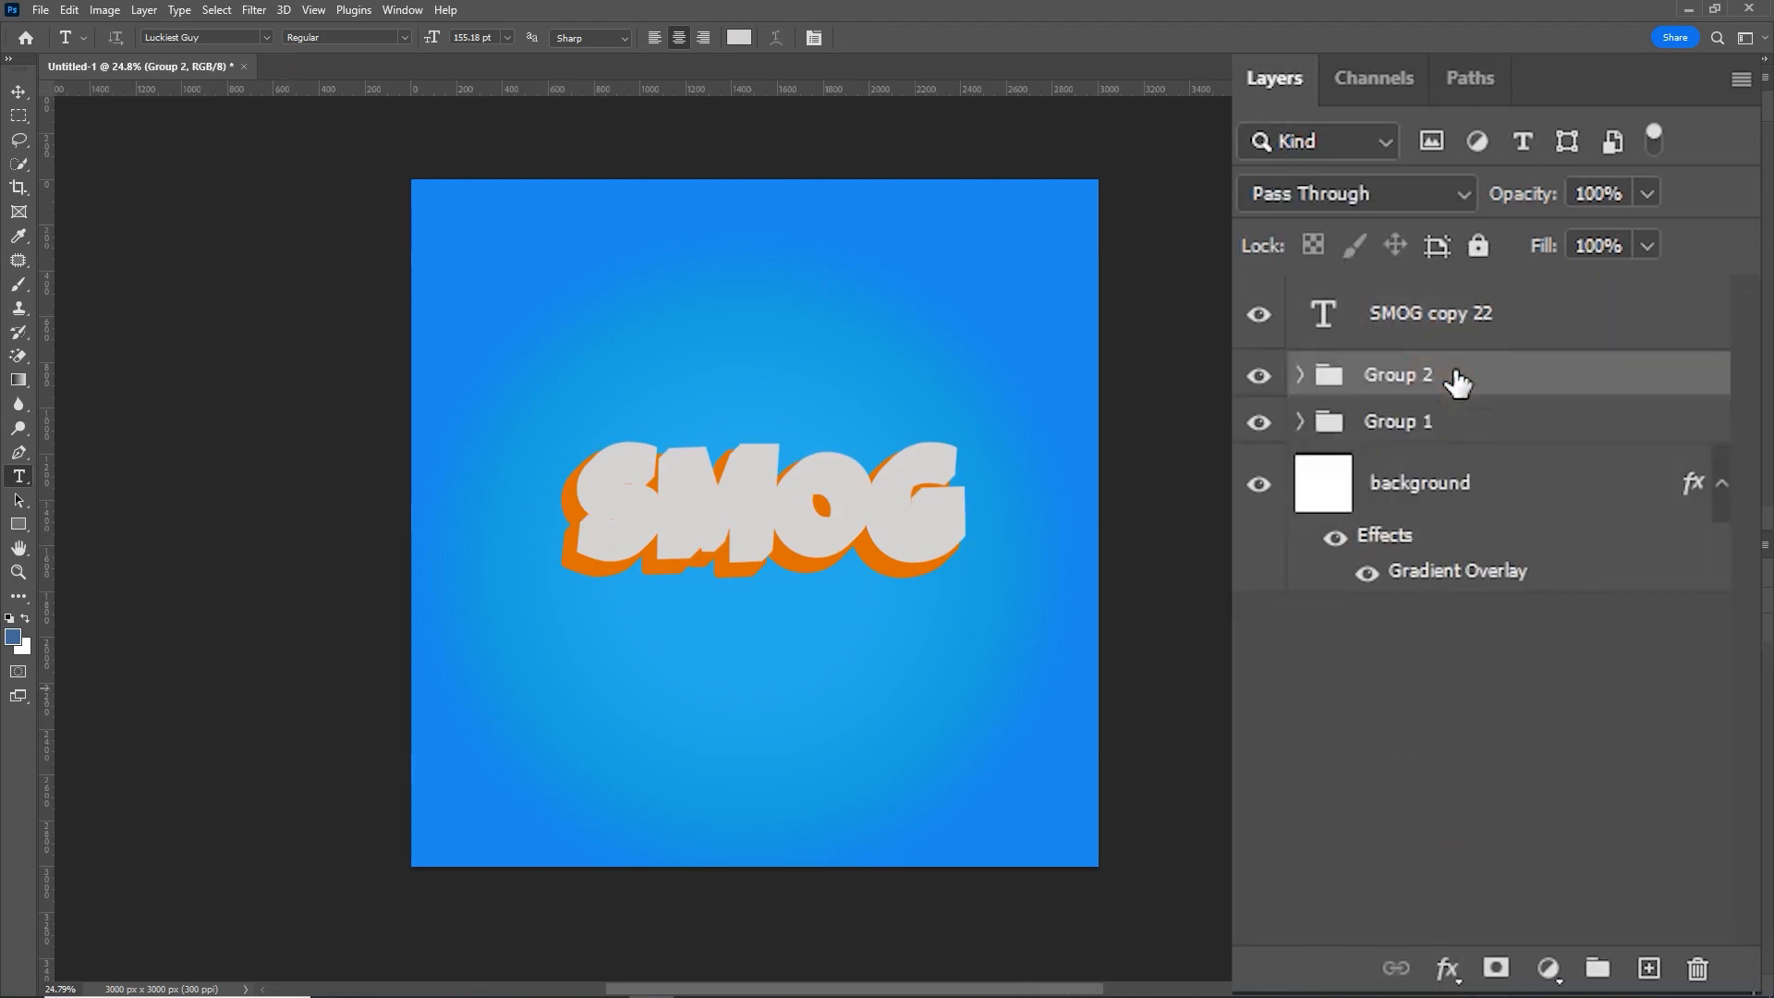
Step: Open the layer style settings of SMOG copy 22 and enable a Gradient Overlay on it
{"action": "left_click", "coordinate": [1560, 332]}
{"action": "left_click", "coordinate": [1576, 325]}
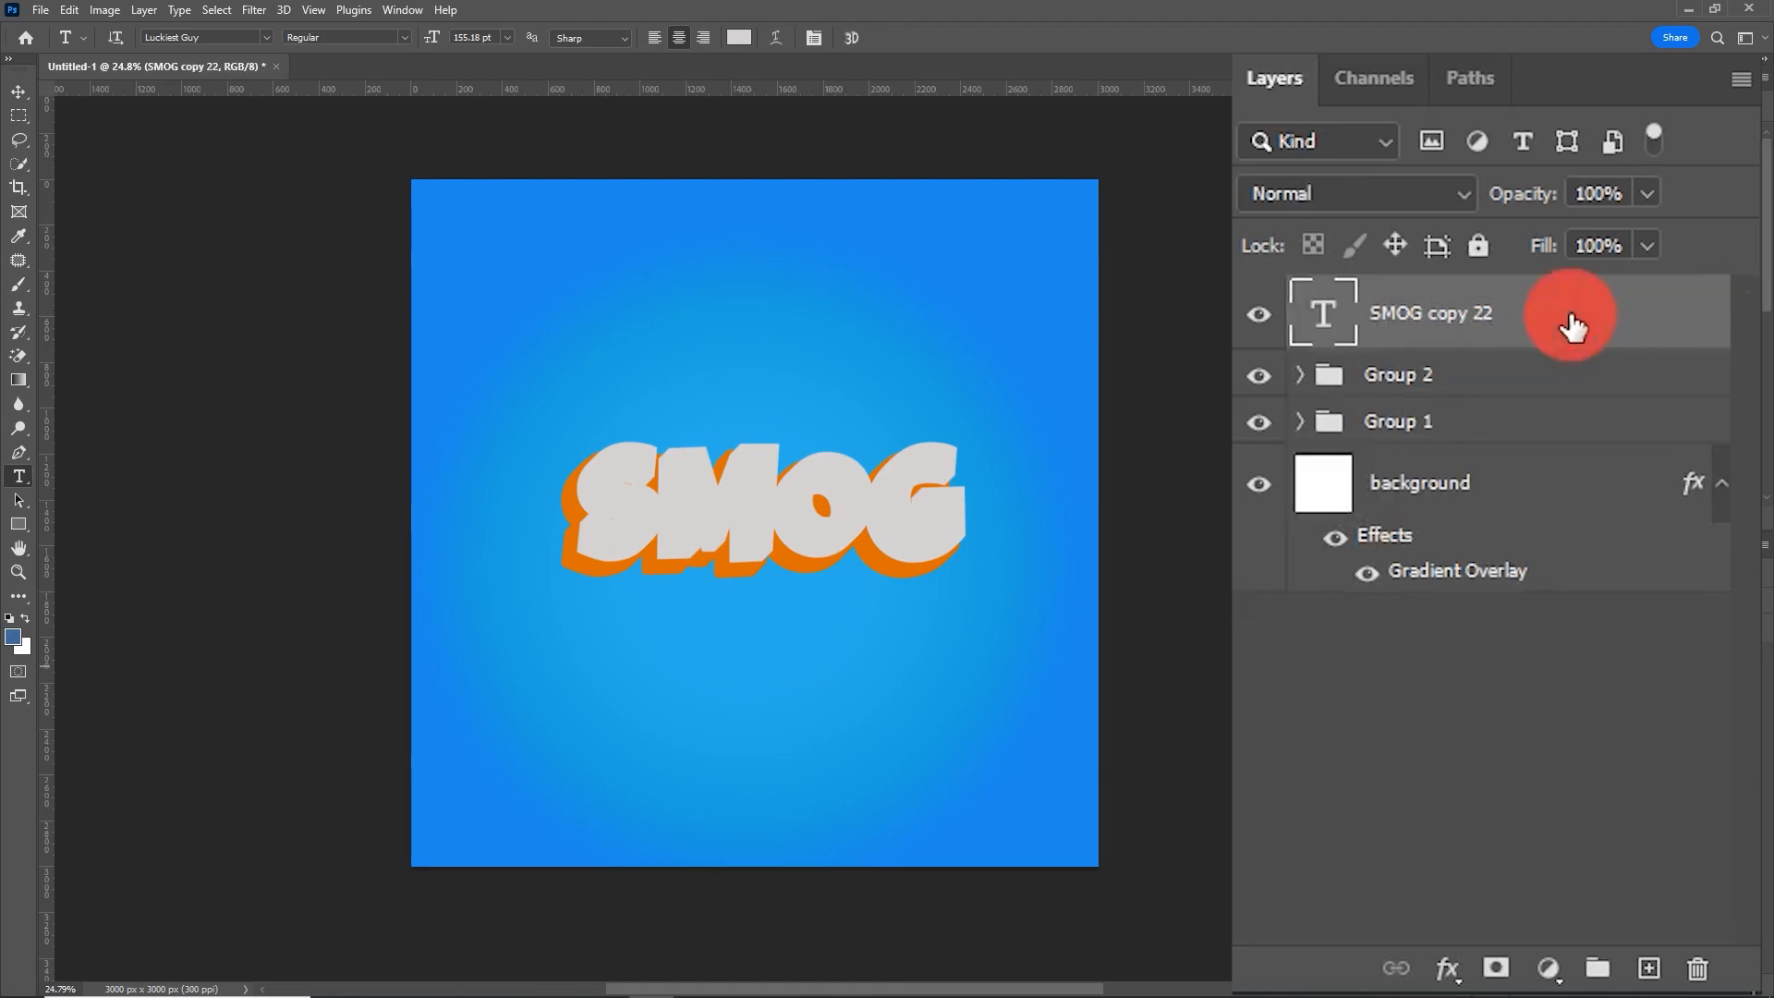
{"action": "double_click", "coordinate": [1679, 667]}
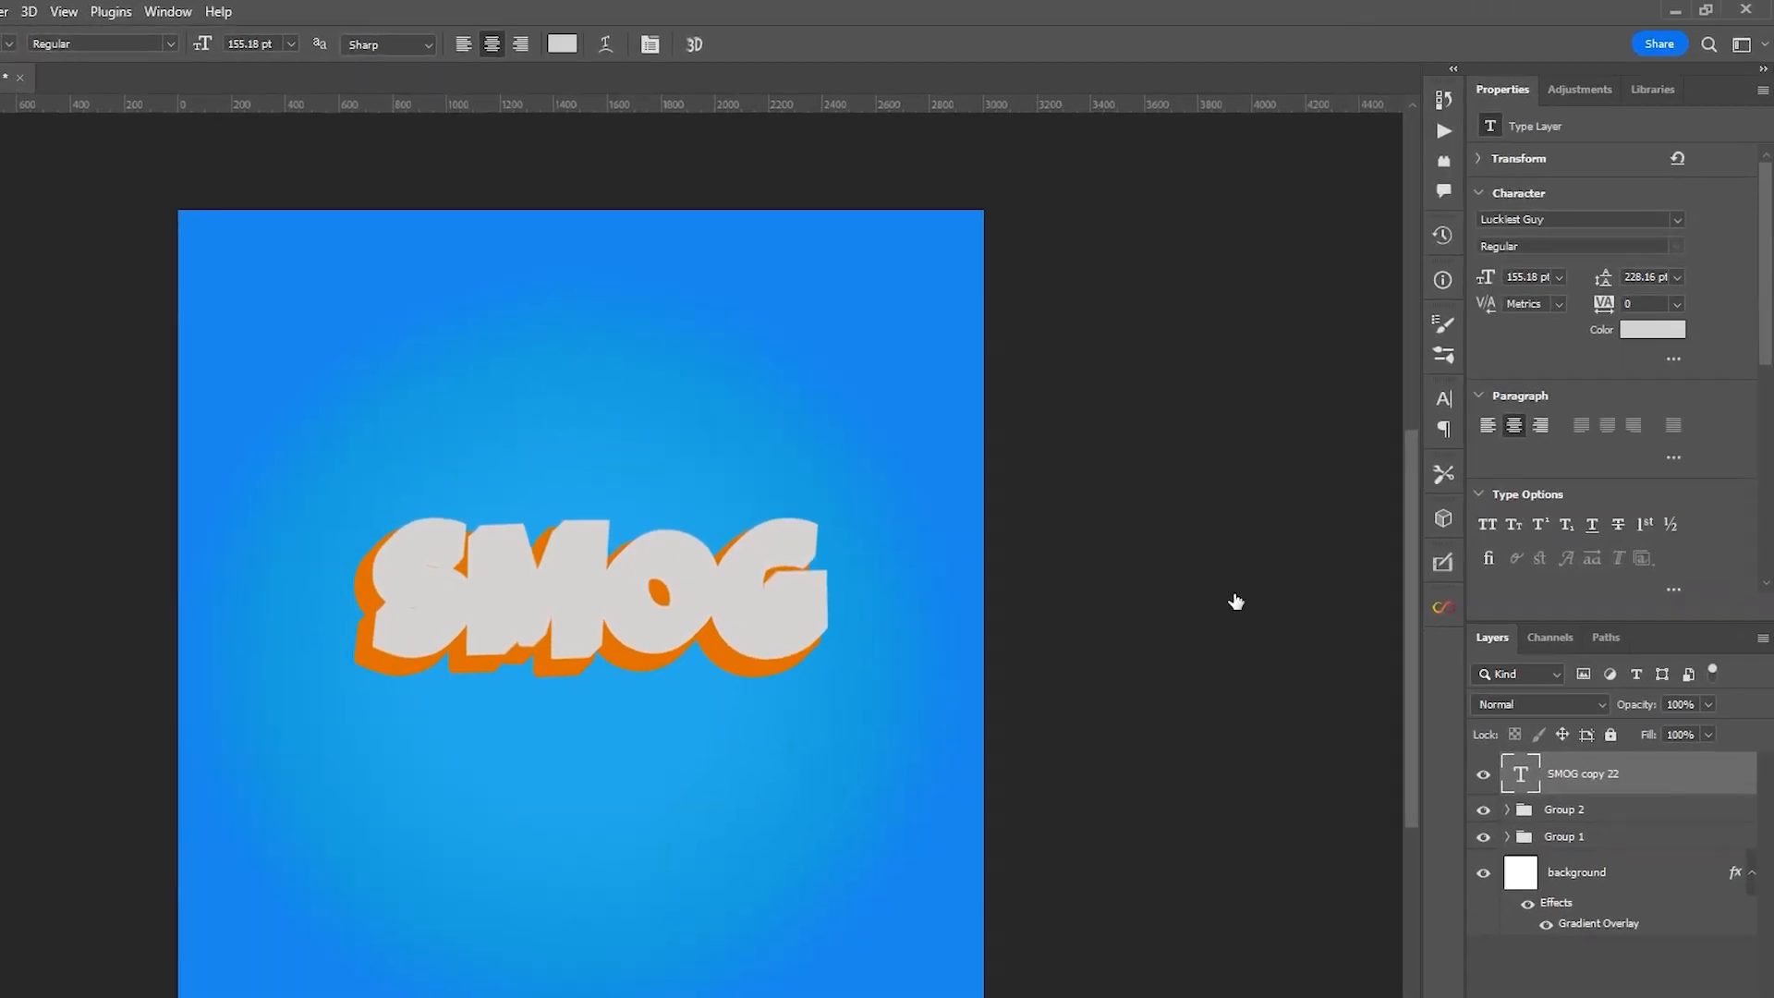
{"action": "left_click_drag", "start_coordinate": [1166, 197], "coordinate": [1145, 169]}
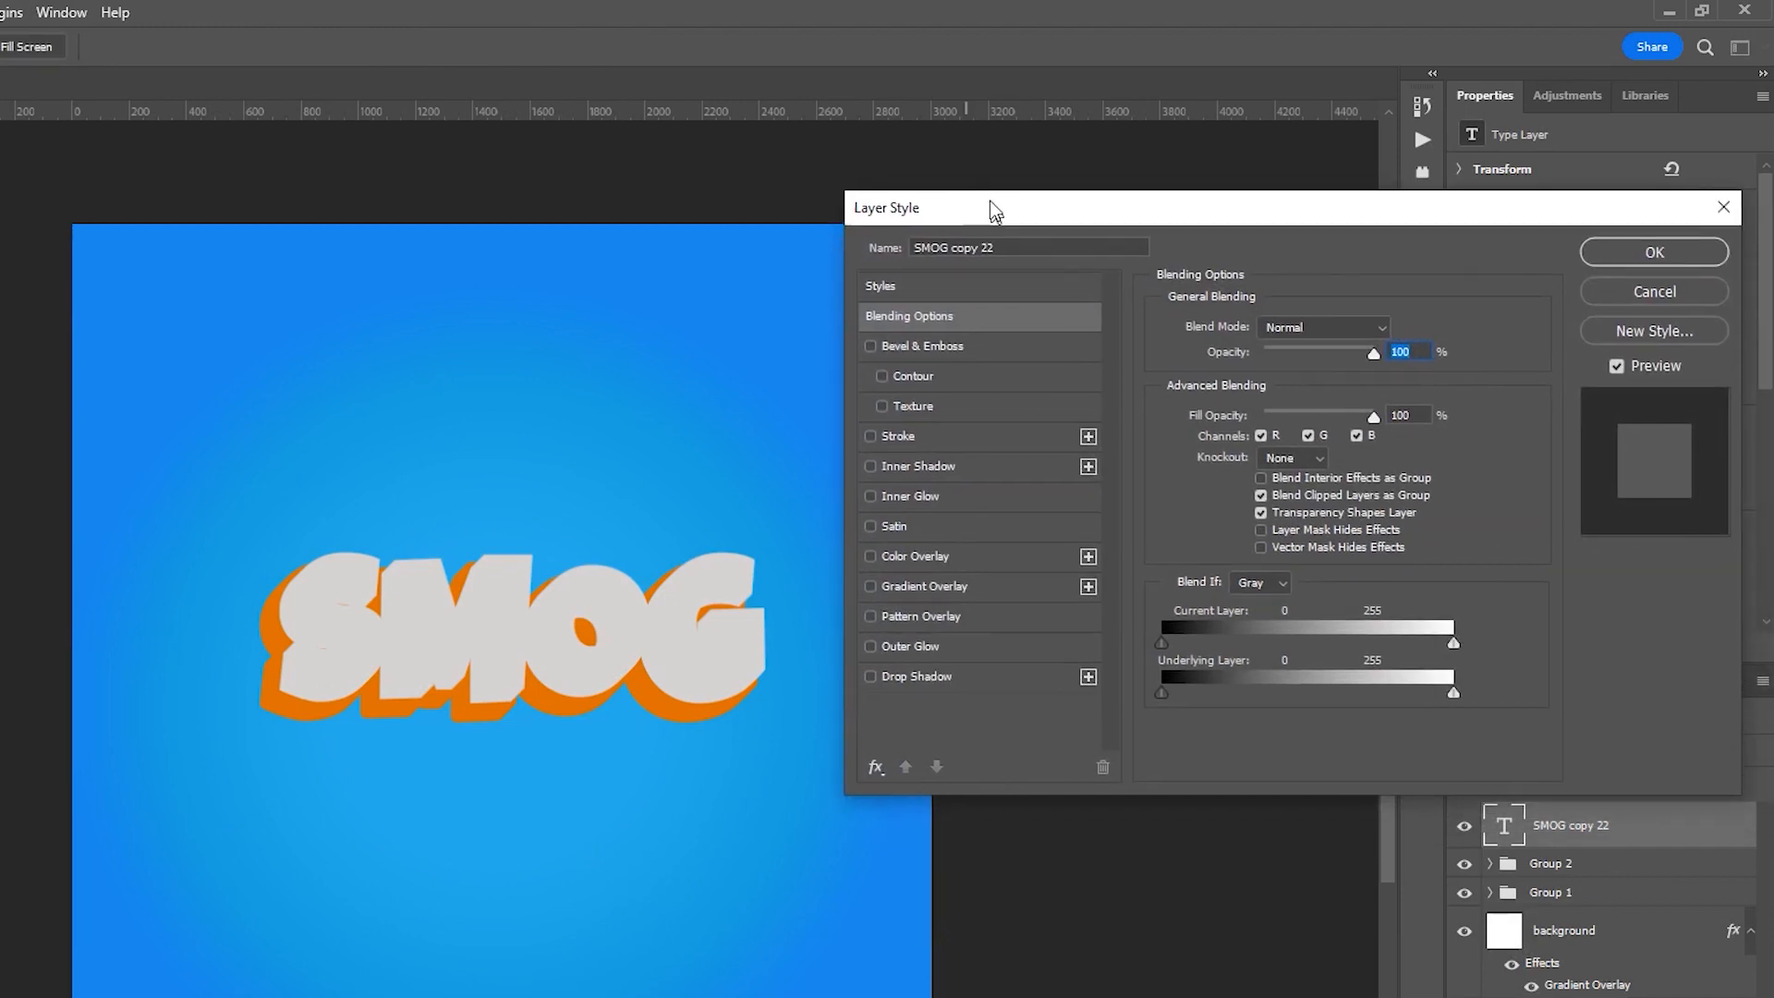
{"action": "left_click_drag", "start_coordinate": [989, 201], "coordinate": [984, 190]}
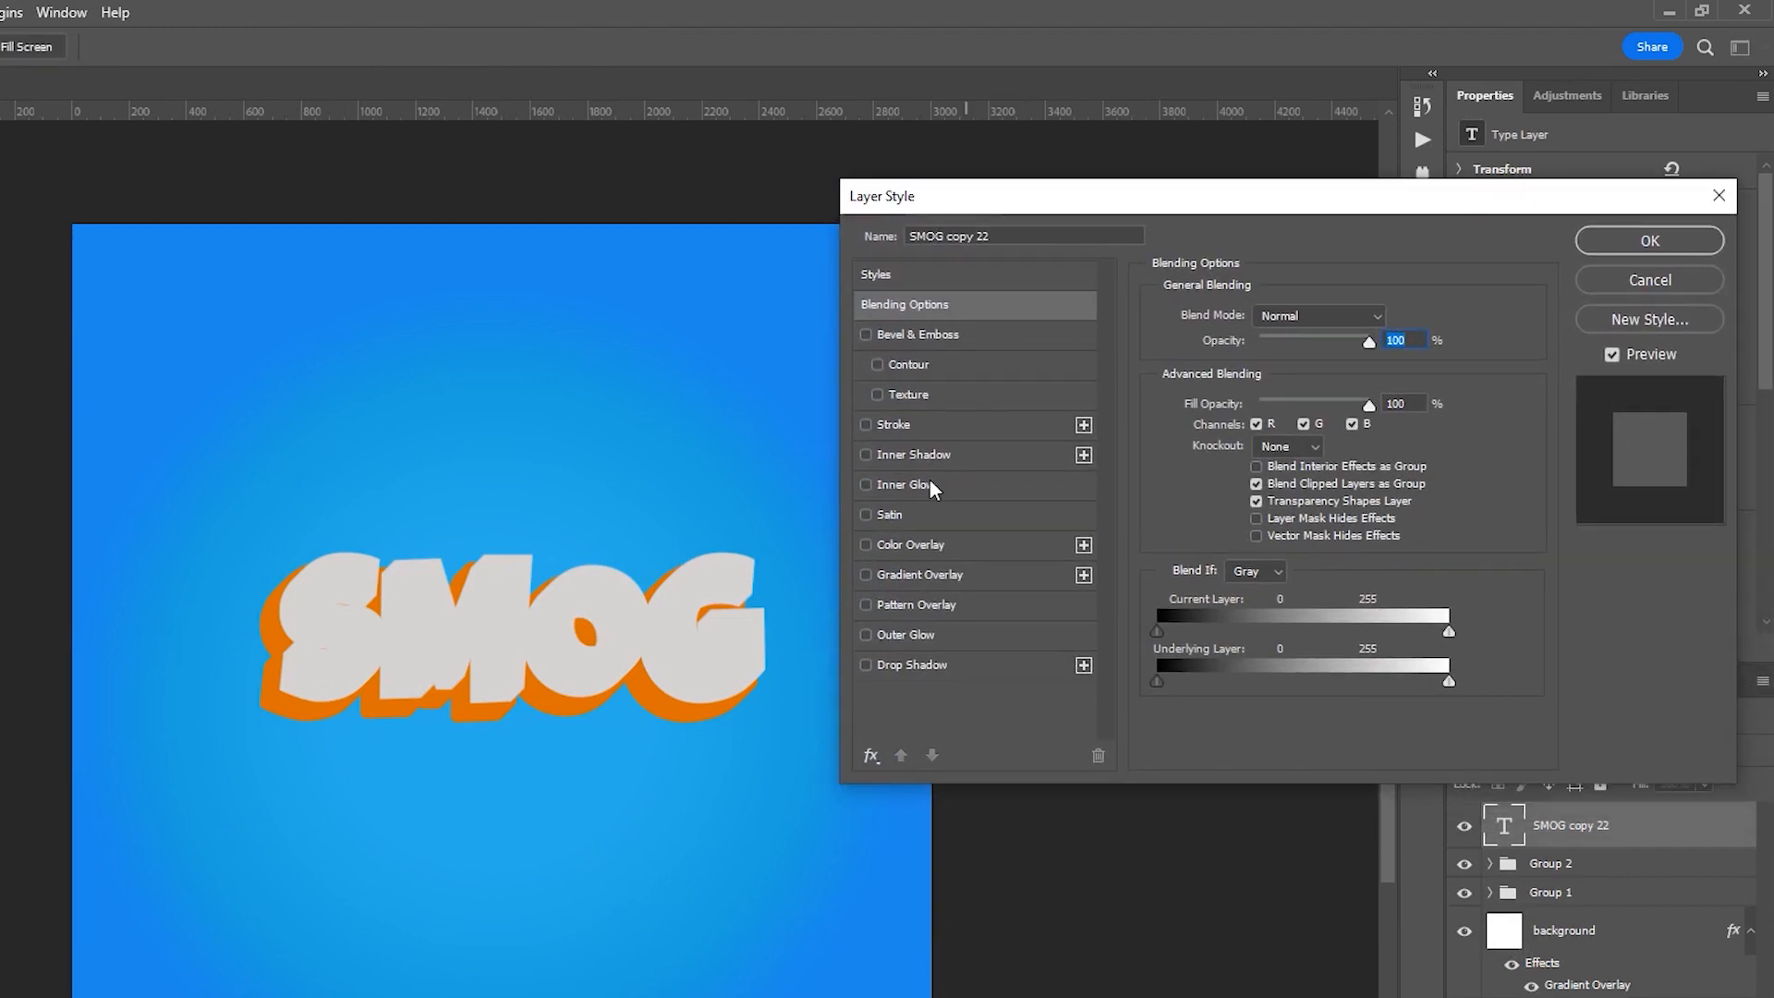
{"action": "left_click", "coordinate": [926, 574]}
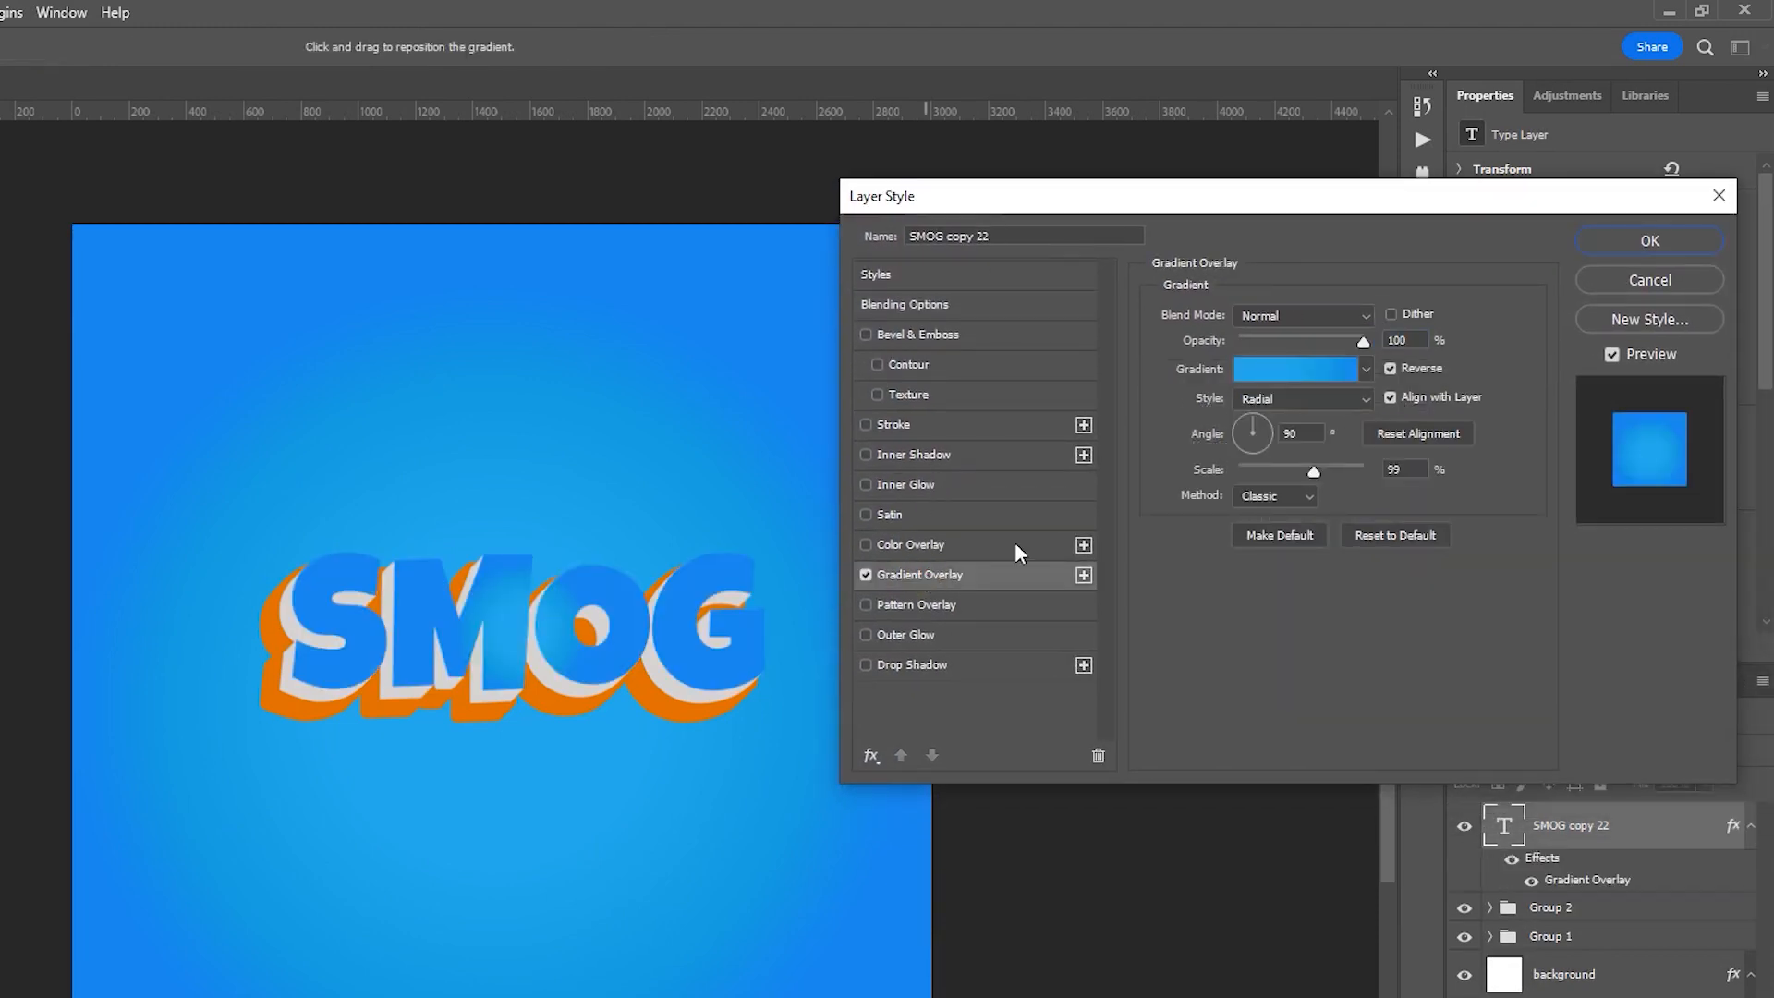
Step: Edit the overlay's gradient and set the colour stop at location 67 to white
{"action": "left_click", "coordinate": [1294, 369]}
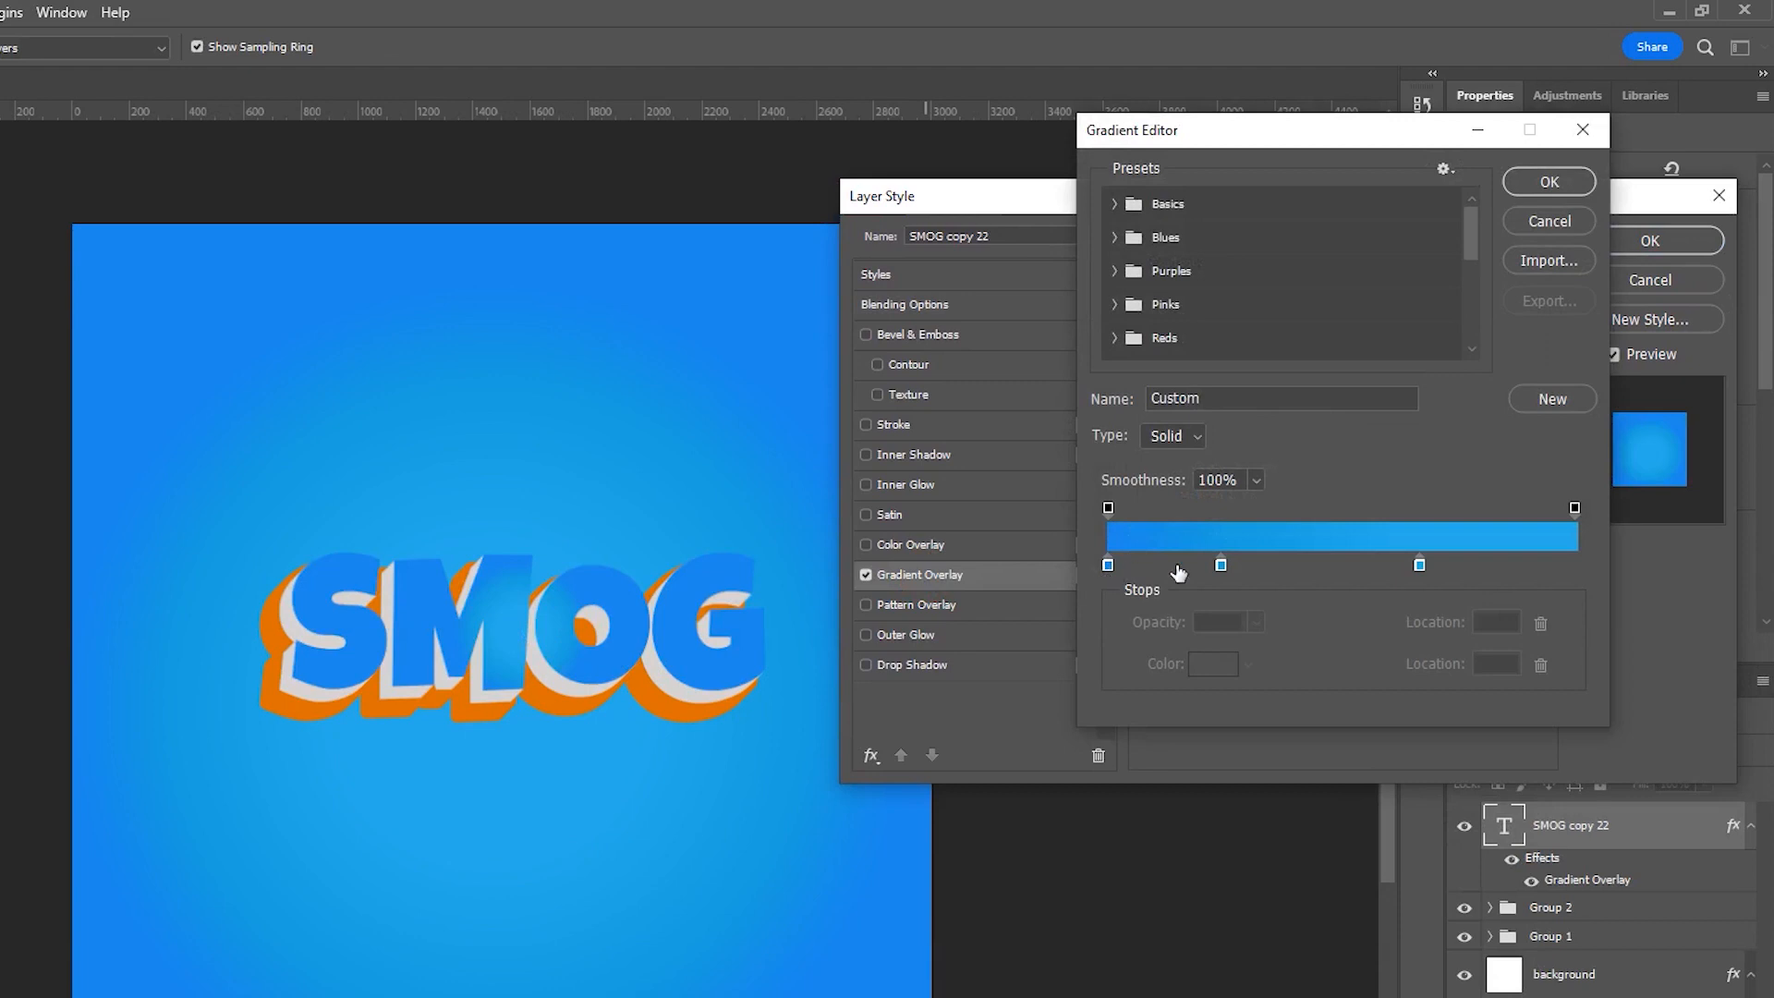
{"action": "left_click", "coordinate": [1419, 567]}
{"action": "left_click", "coordinate": [1213, 663]}
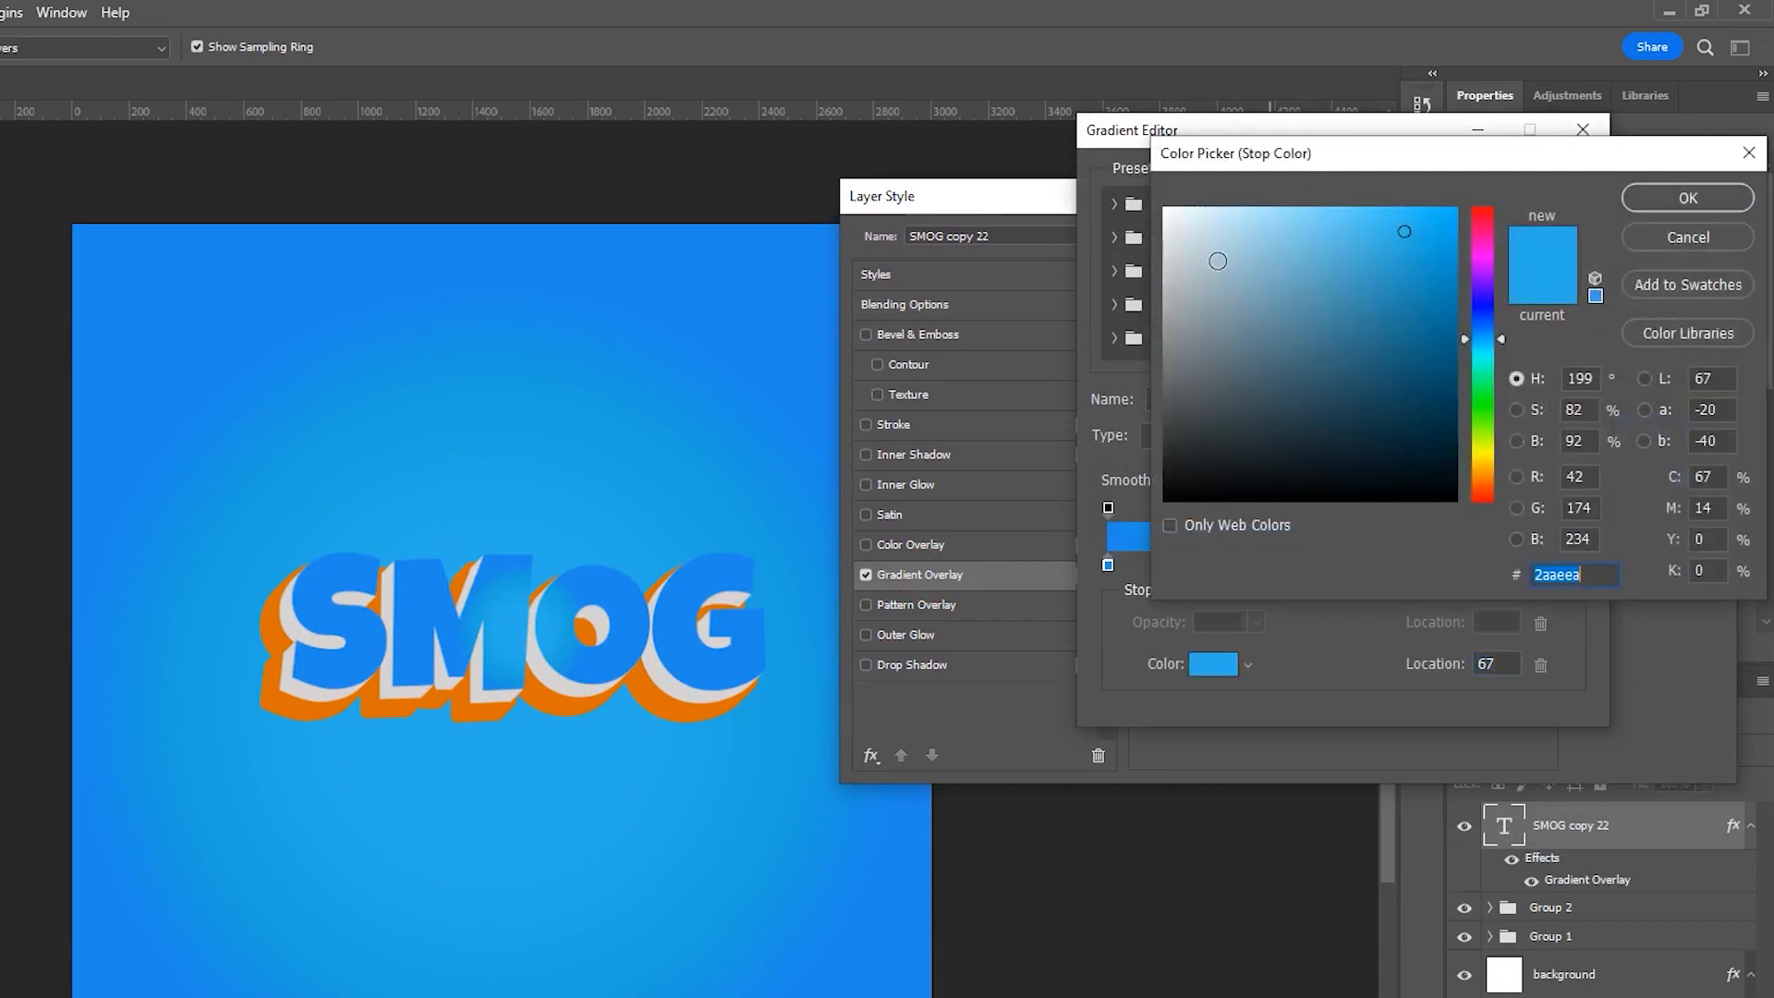
{"action": "mouse_move", "coordinate": [1165, 242]}
{"action": "left_mouse_down"}
{"action": "mouse_move", "coordinate": [1143, 242]}
{"action": "mouse_move", "coordinate": [1146, 206]}
{"action": "left_mouse_up"}
{"action": "left_click", "coordinate": [1648, 208]}
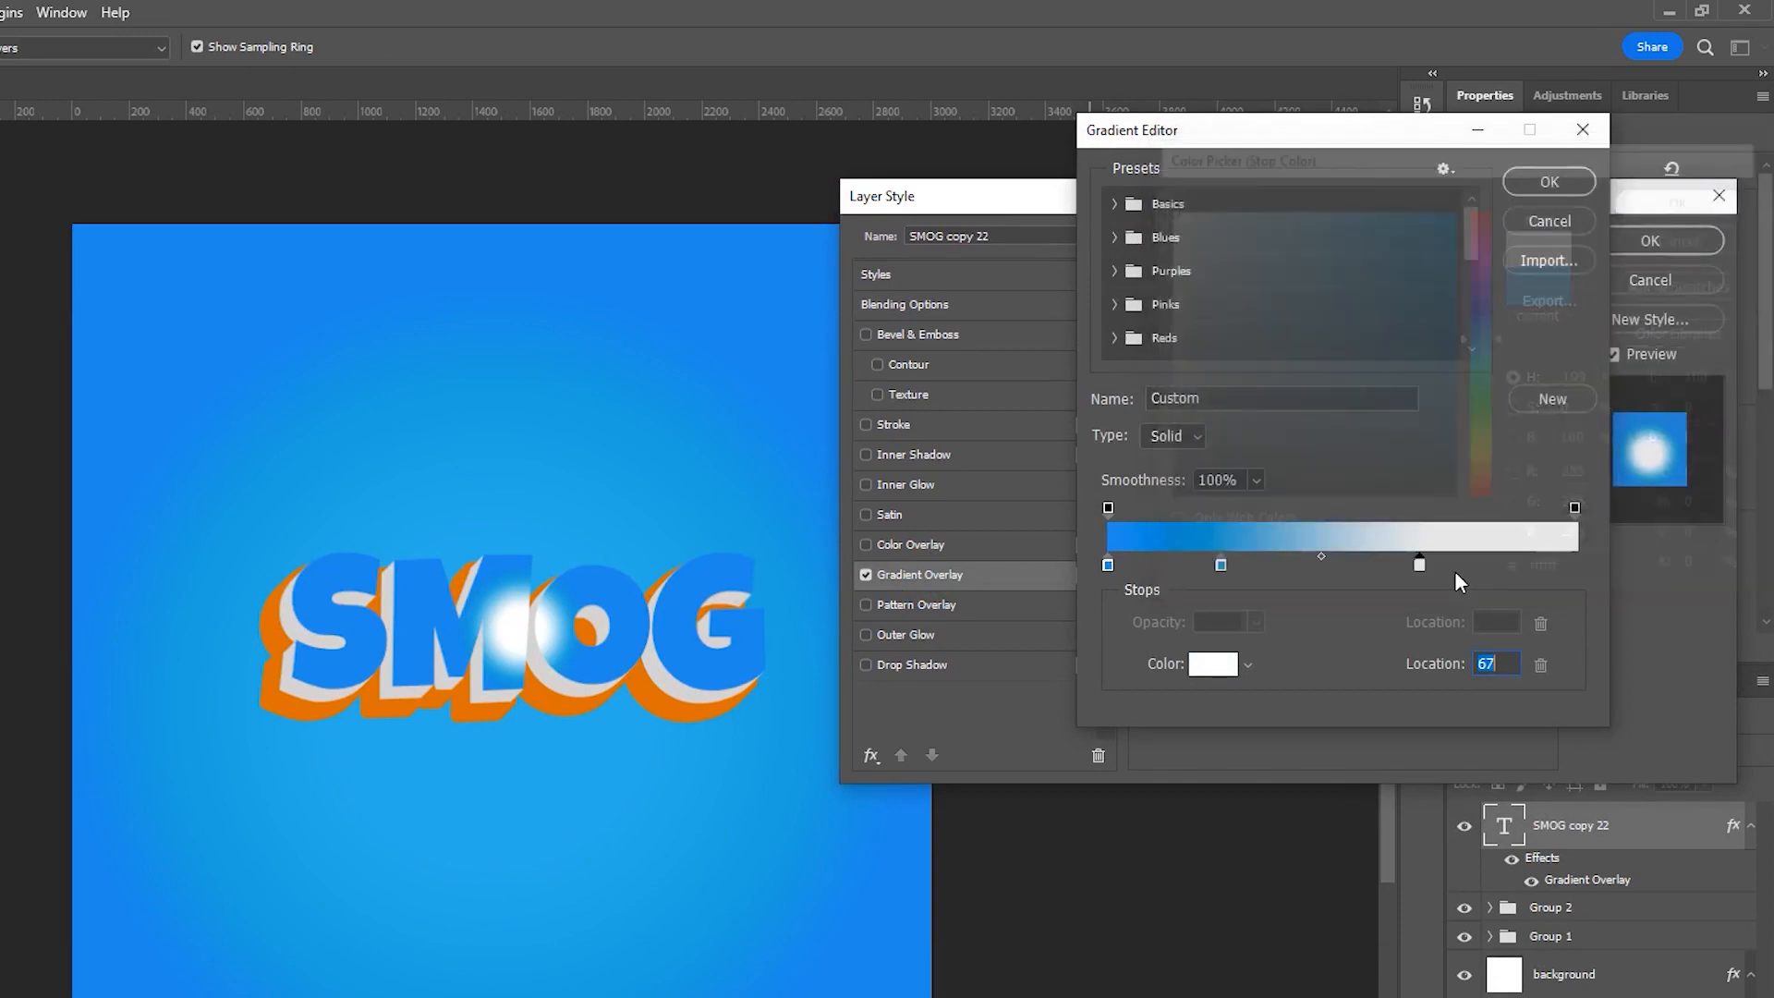
Step: Set the gradient's colour stop at location 24 to a very pale bluish white
{"action": "left_click", "coordinate": [1219, 561]}
{"action": "double_click", "coordinate": [1217, 560]}
{"action": "mouse_move", "coordinate": [1311, 284]}
{"action": "left_mouse_down"}
{"action": "mouse_move", "coordinate": [1238, 210]}
{"action": "mouse_move", "coordinate": [1193, 205]}
{"action": "mouse_move", "coordinate": [1171, 237]}
{"action": "left_mouse_up"}
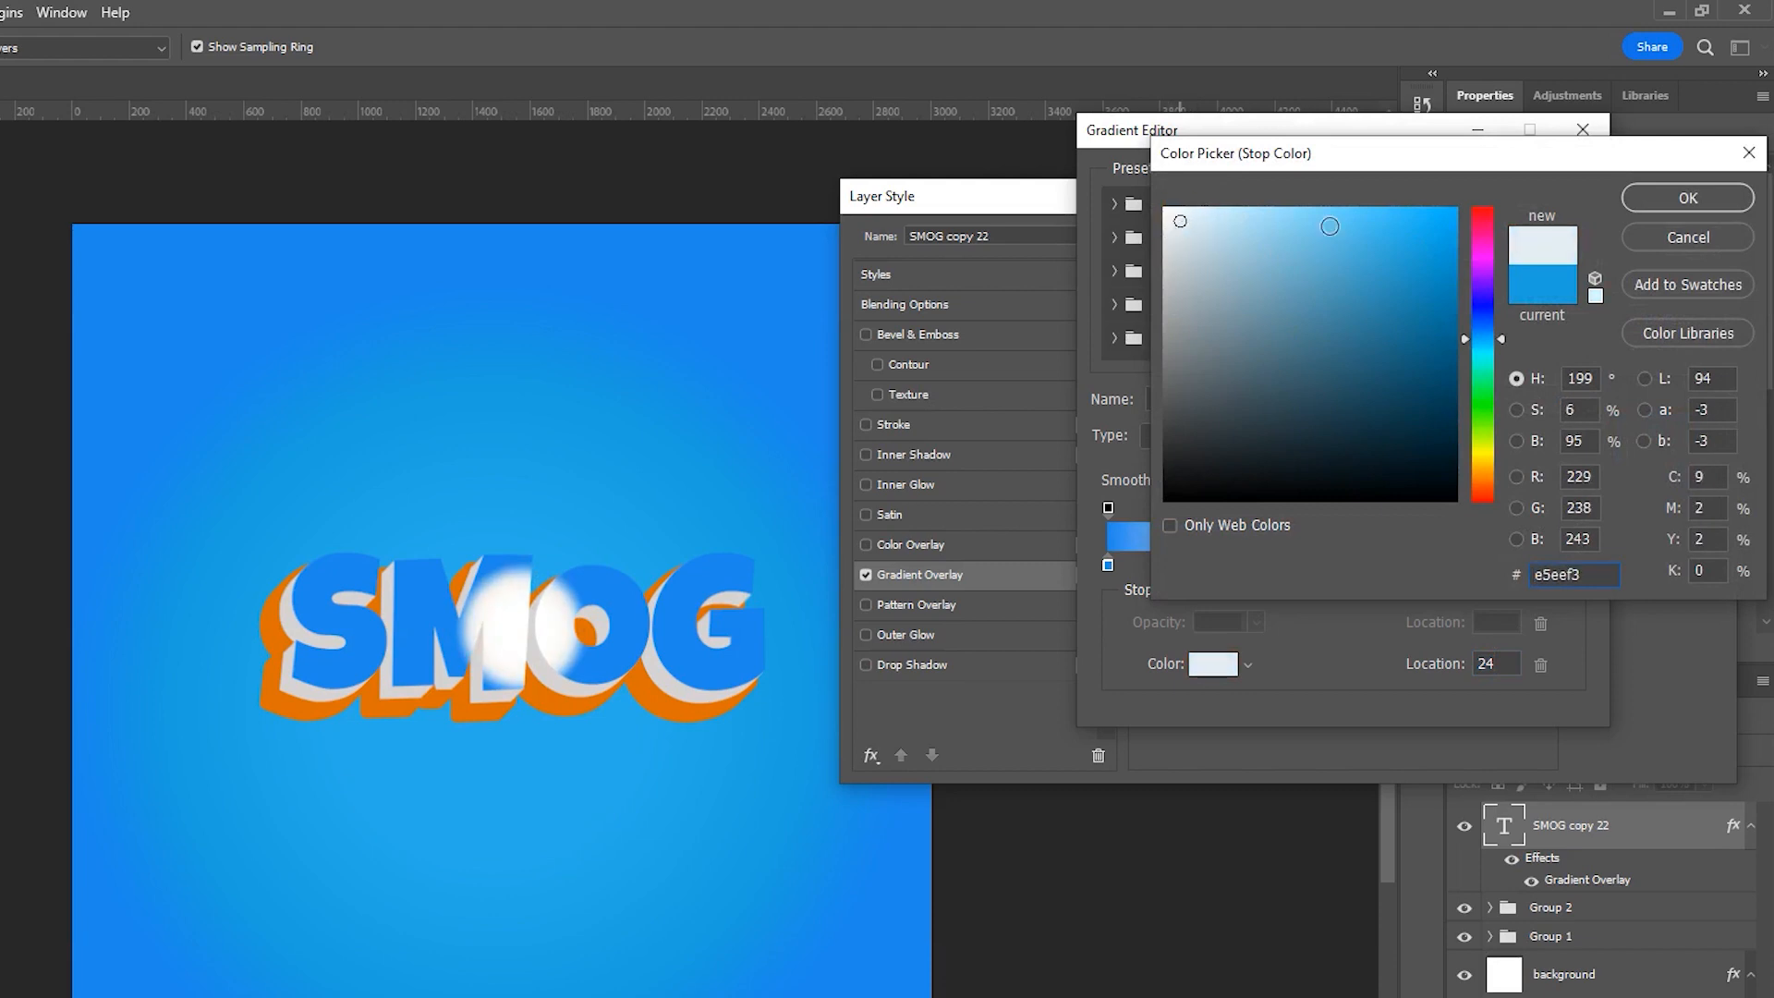
{"action": "left_click", "coordinate": [1663, 198]}
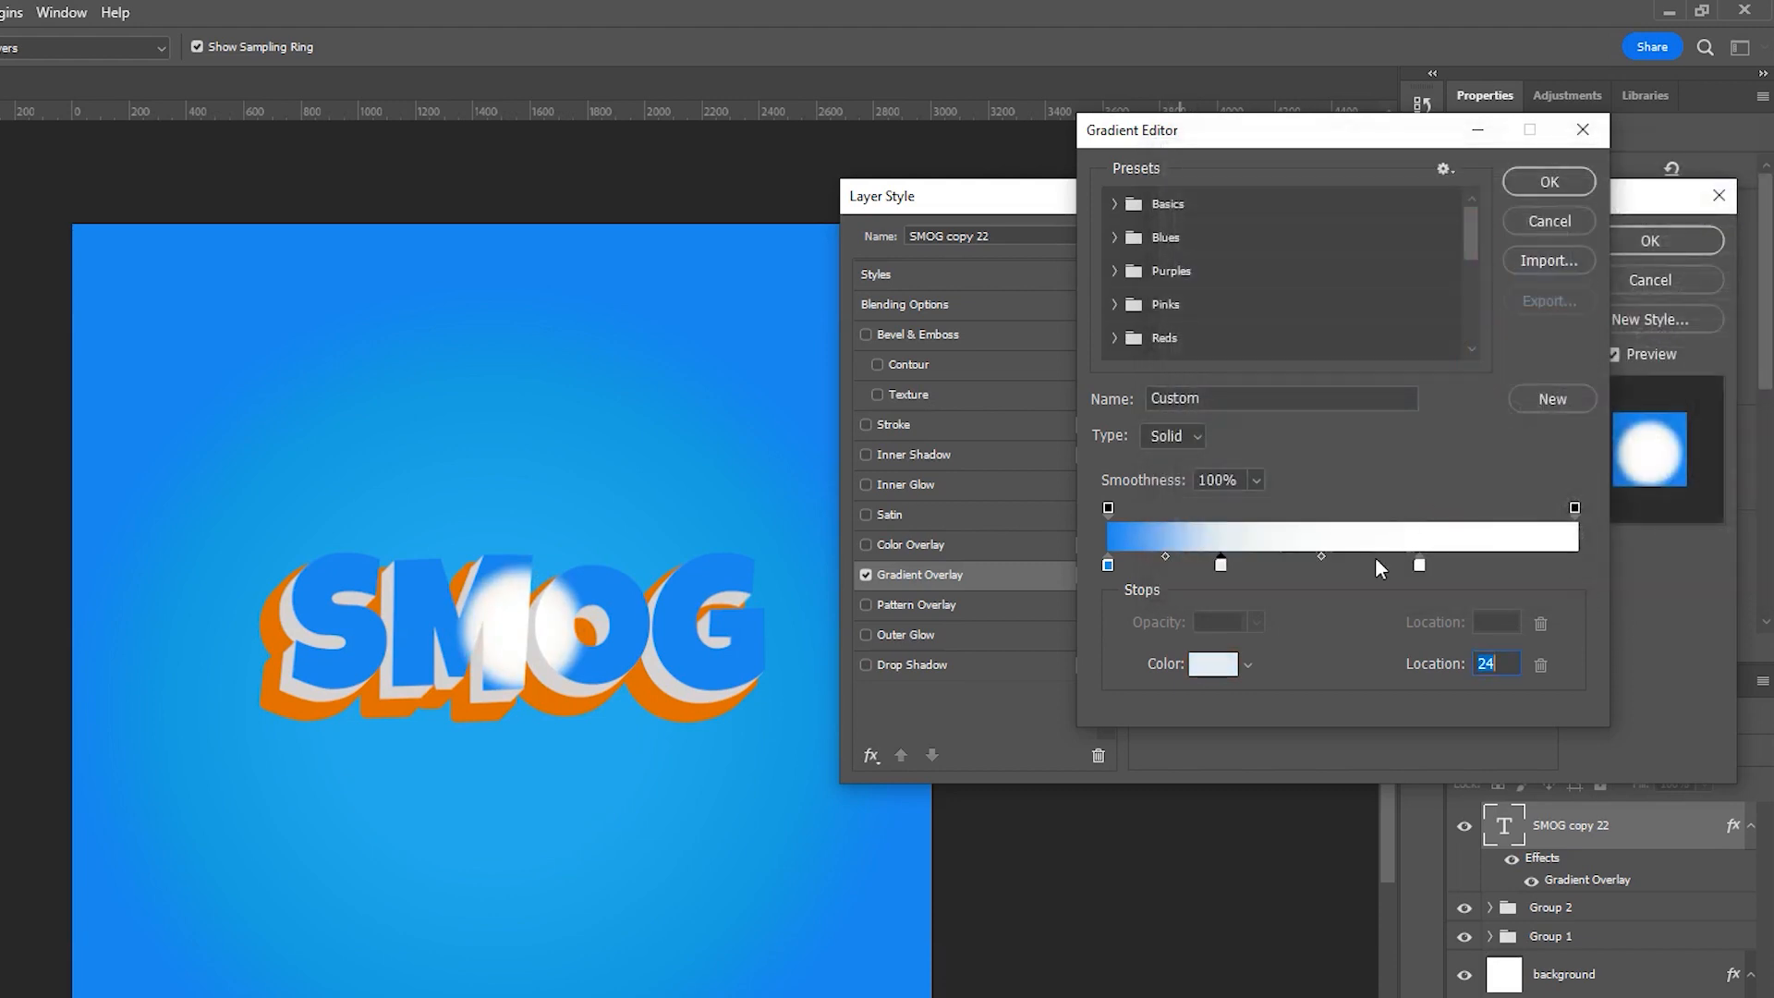
Step: Set the gradient's colour stop at location 0 to light grey d6d6d6 and accept the edited gradient
{"action": "double_click", "coordinate": [1108, 564]}
{"action": "left_click", "coordinate": [1164, 242]}
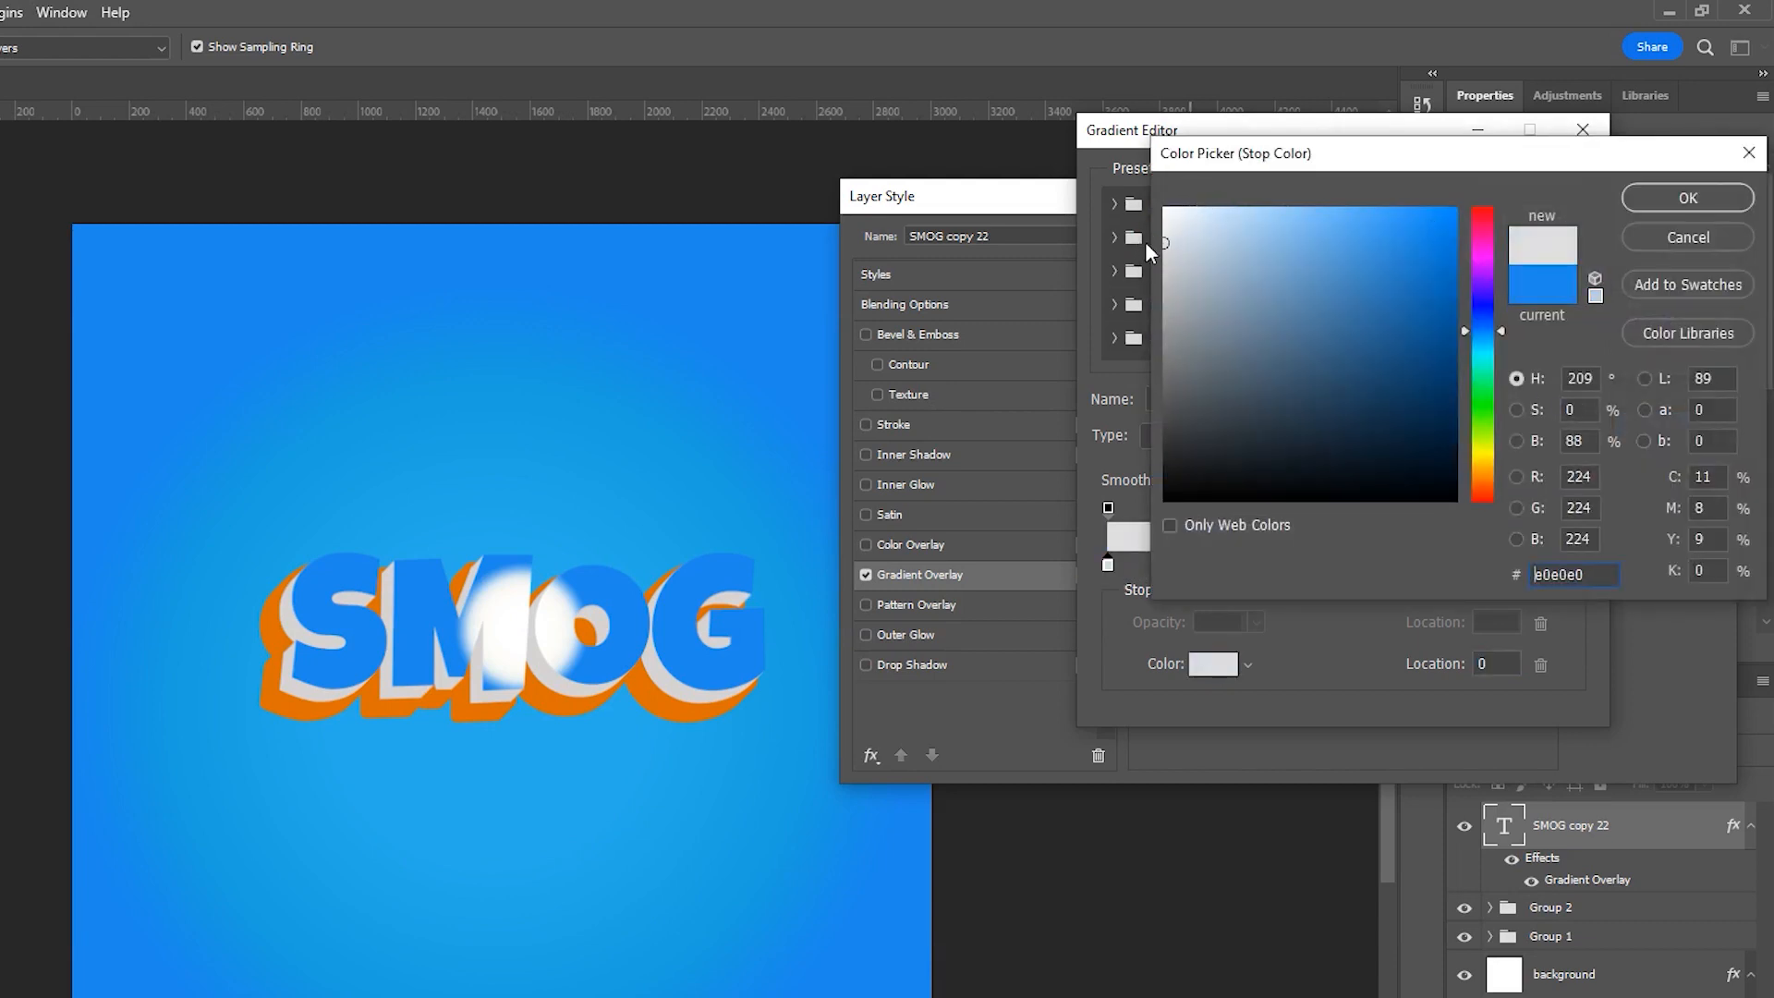
{"action": "left_click", "coordinate": [1166, 255]}
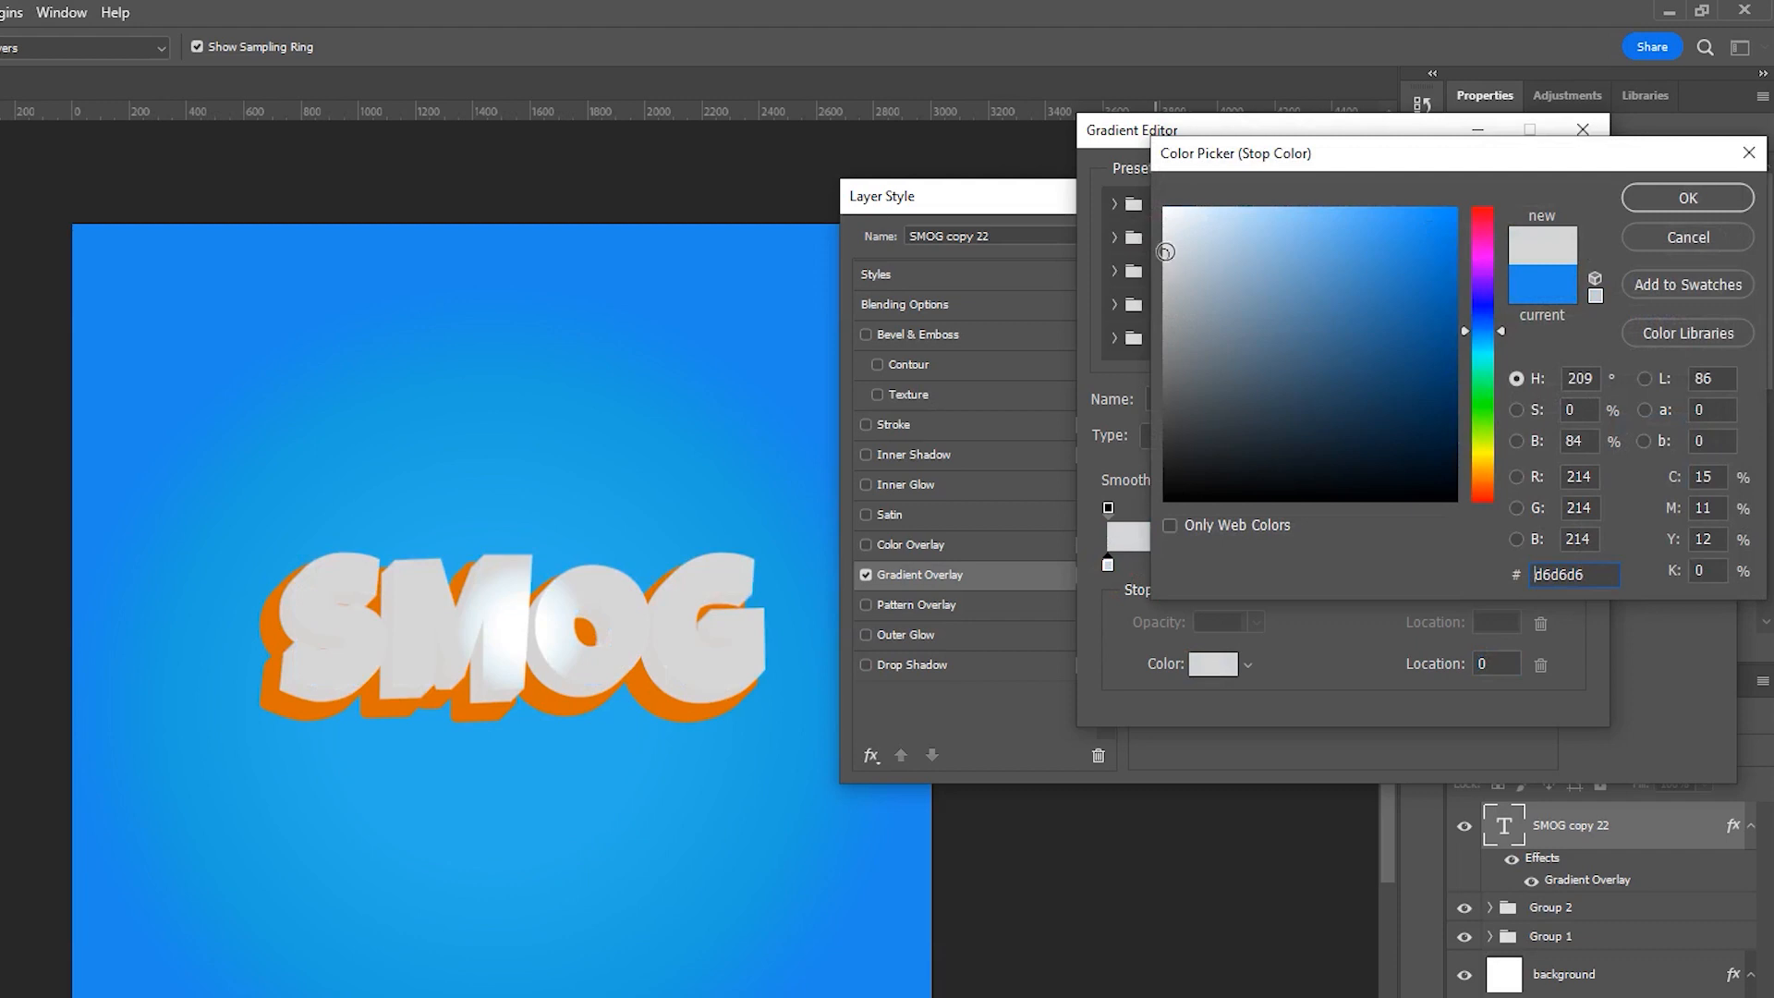
{"action": "left_click", "coordinate": [1665, 197]}
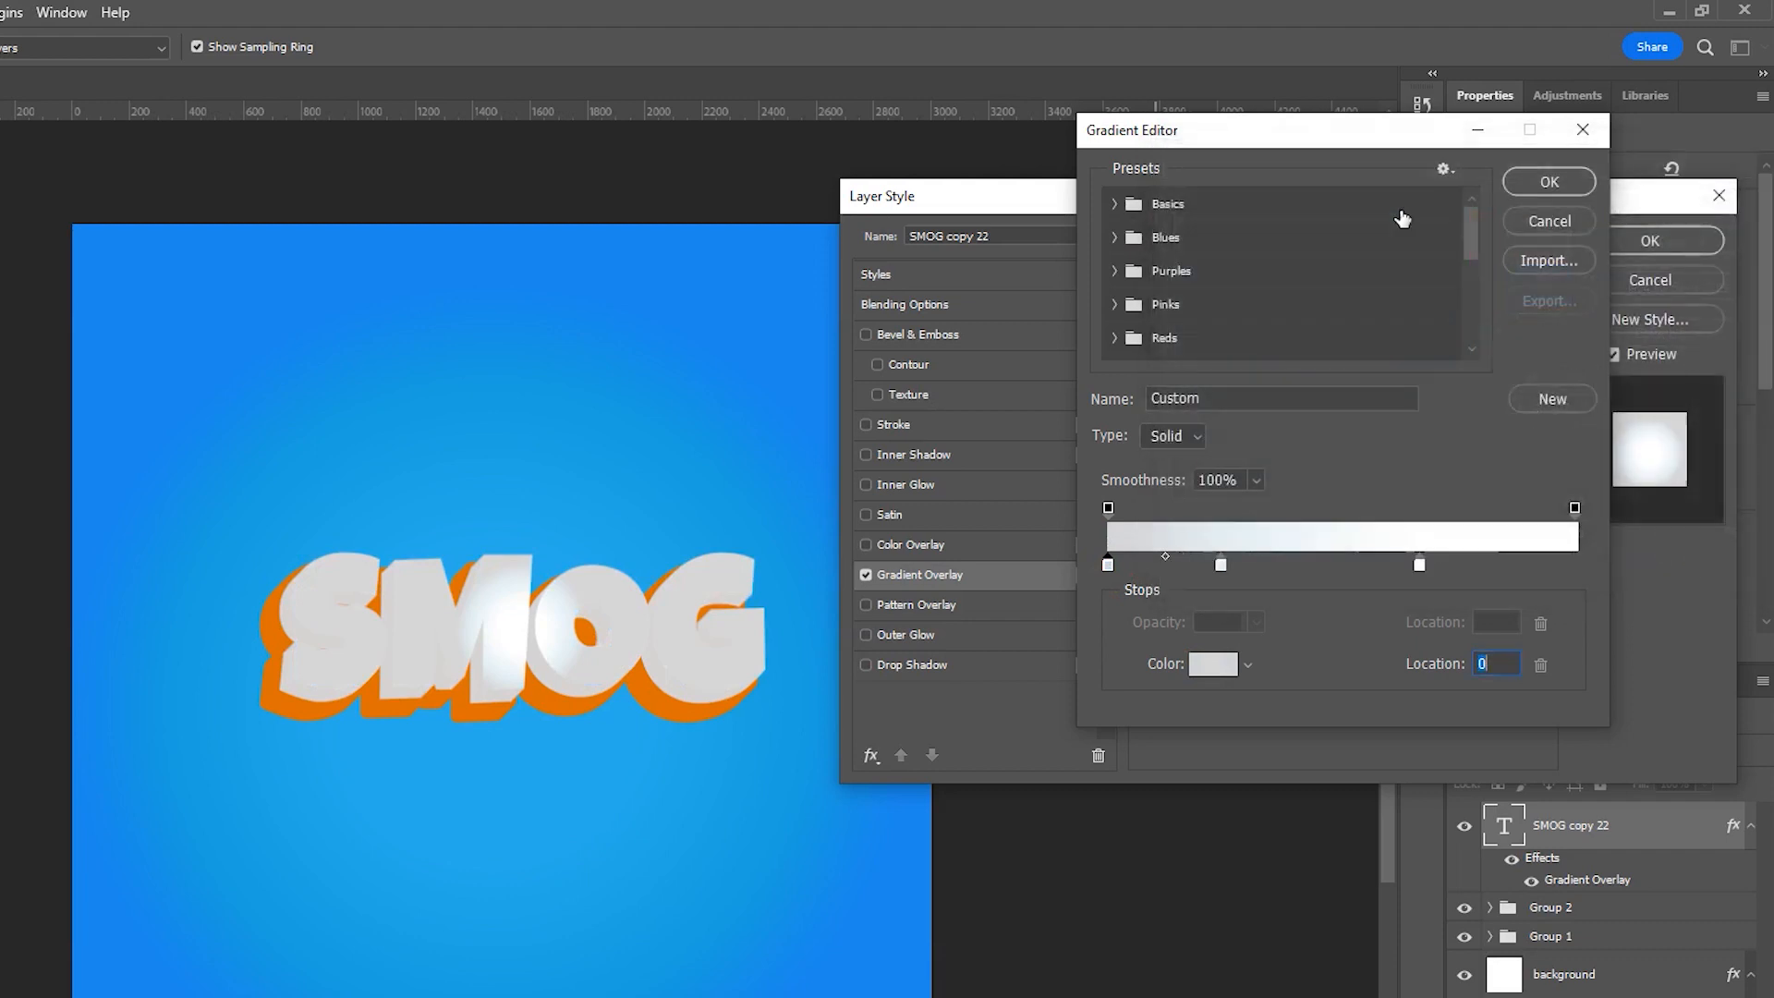
{"action": "left_click", "coordinate": [1556, 181]}
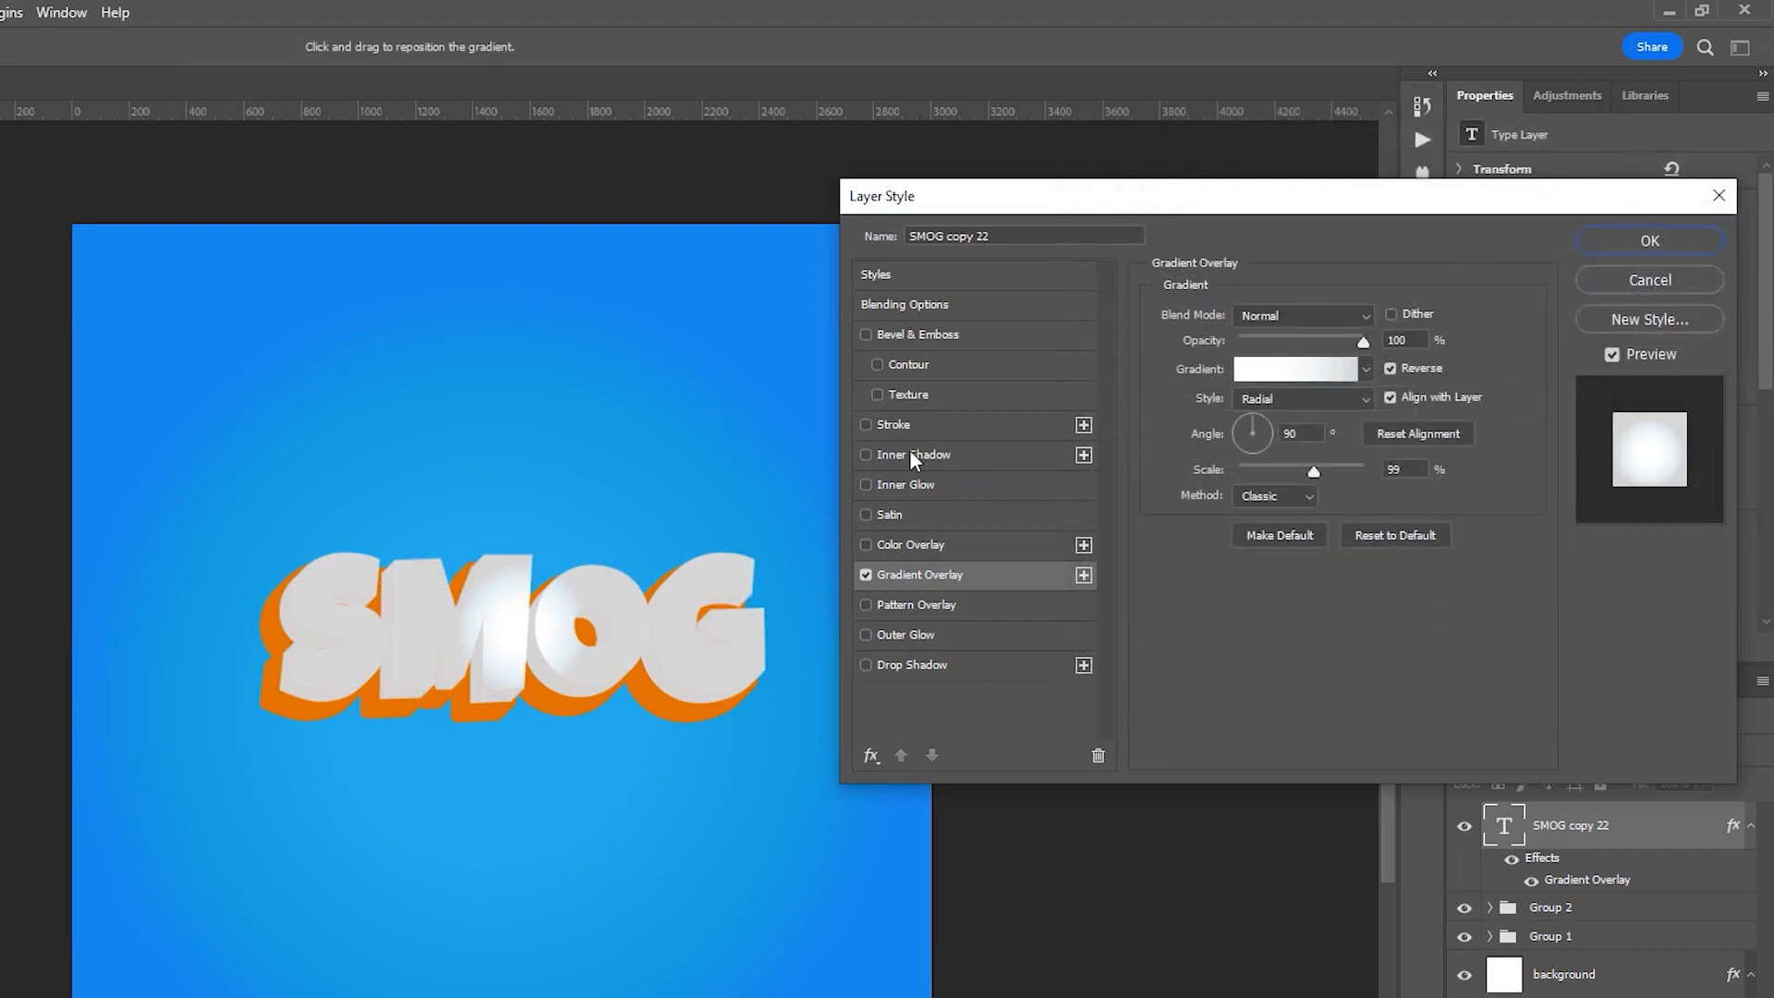
Step: Enable an Inner Glow on SMOG copy 22 and give it an off-white colour
{"action": "left_click", "coordinate": [910, 486]}
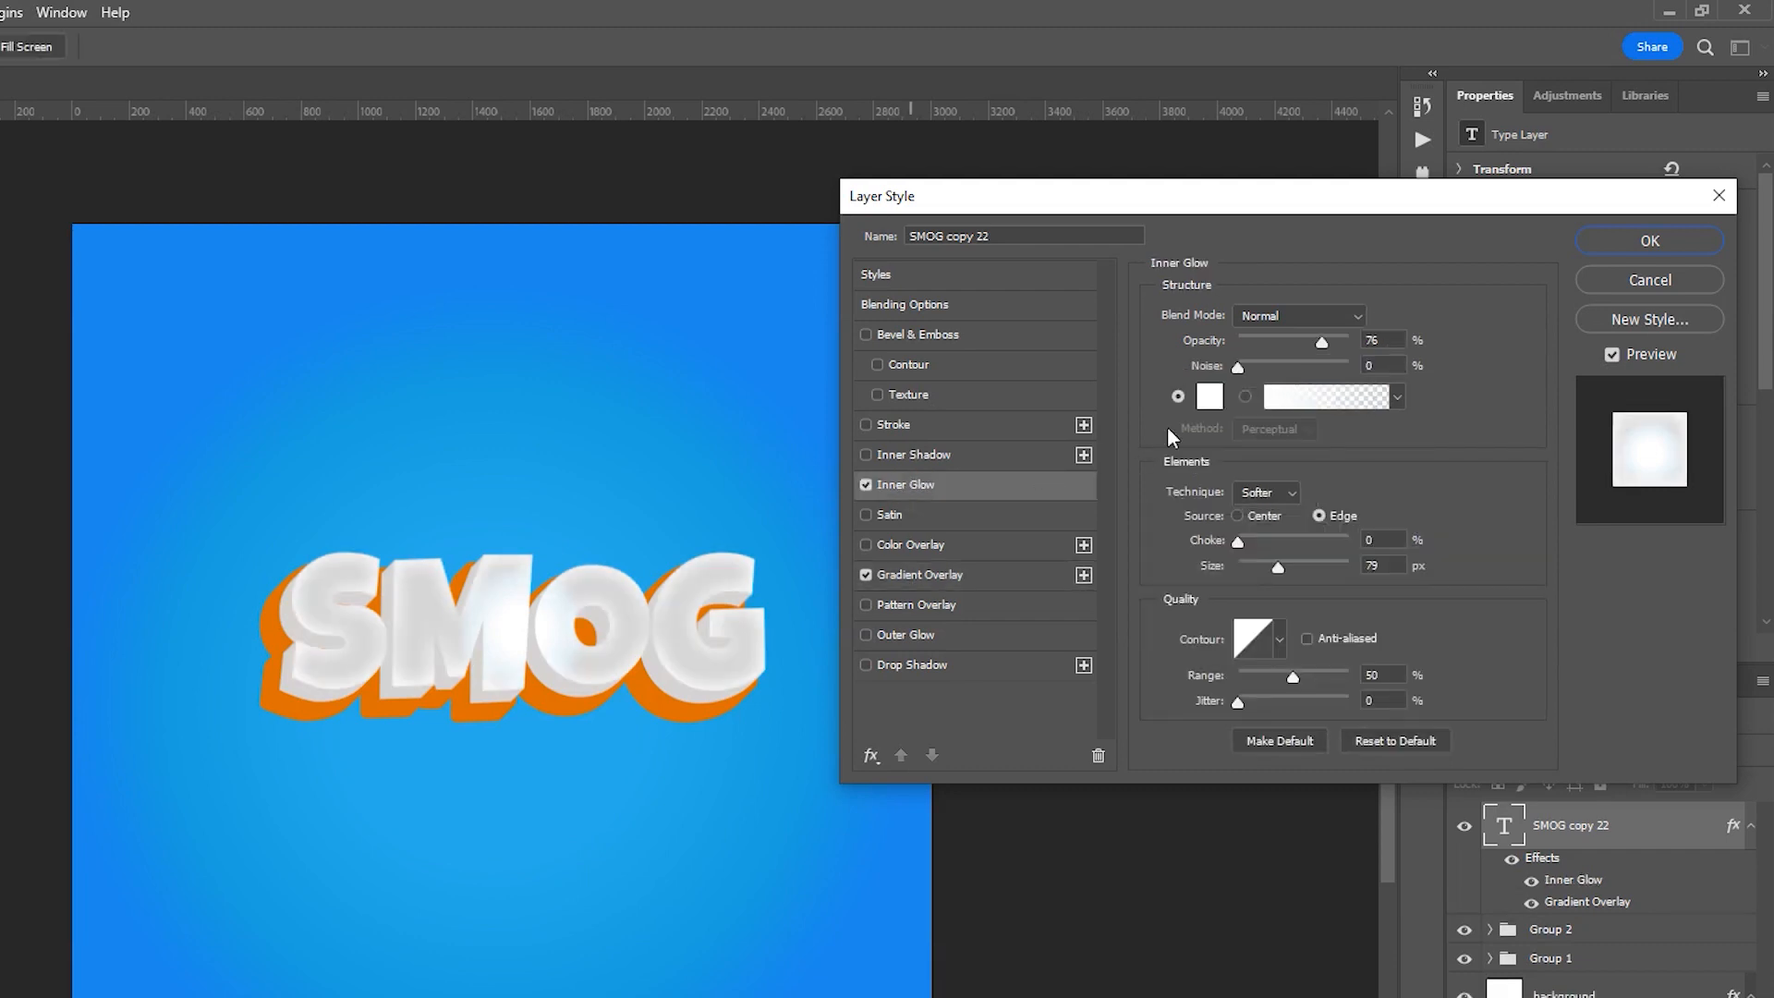
{"action": "left_click", "coordinate": [1209, 396]}
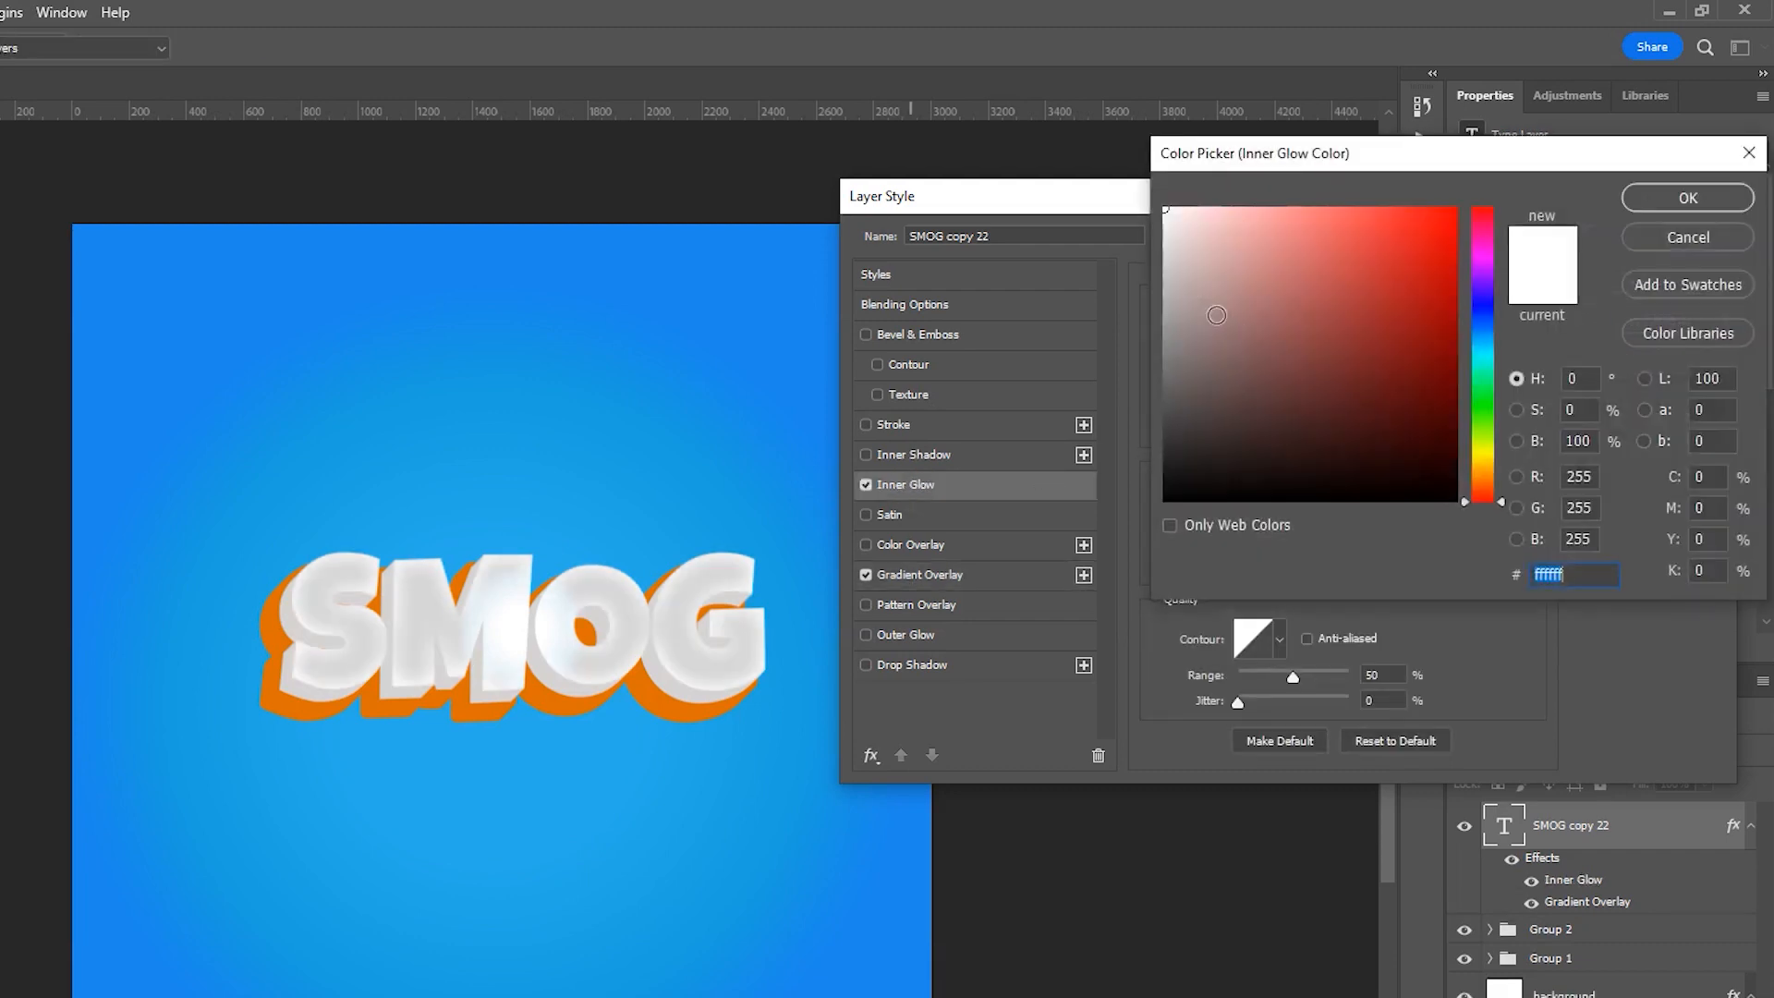
{"action": "left_click", "coordinate": [1166, 230]}
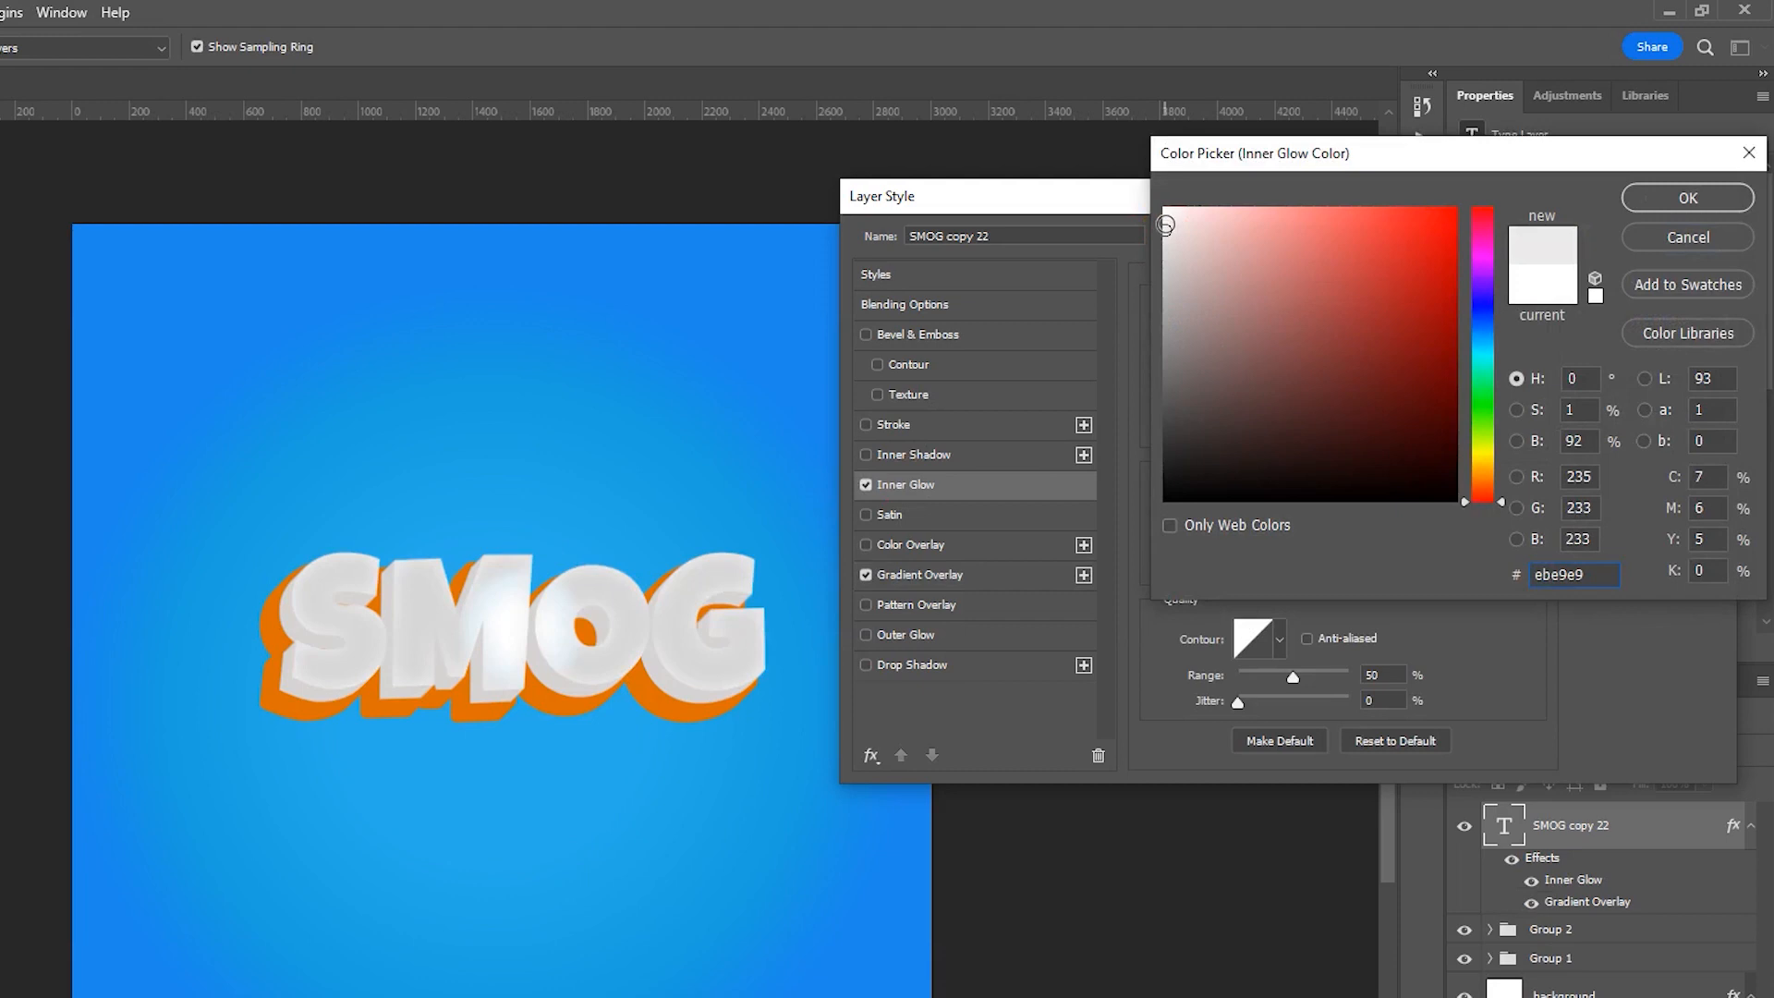
{"action": "left_click", "coordinate": [1679, 197]}
Step: Set the Inner Glow's opacity to 80% and size to 142 px, and apply the layer style
{"action": "left_click_drag", "start_coordinate": [1365, 242], "coordinate": [1394, 246]}
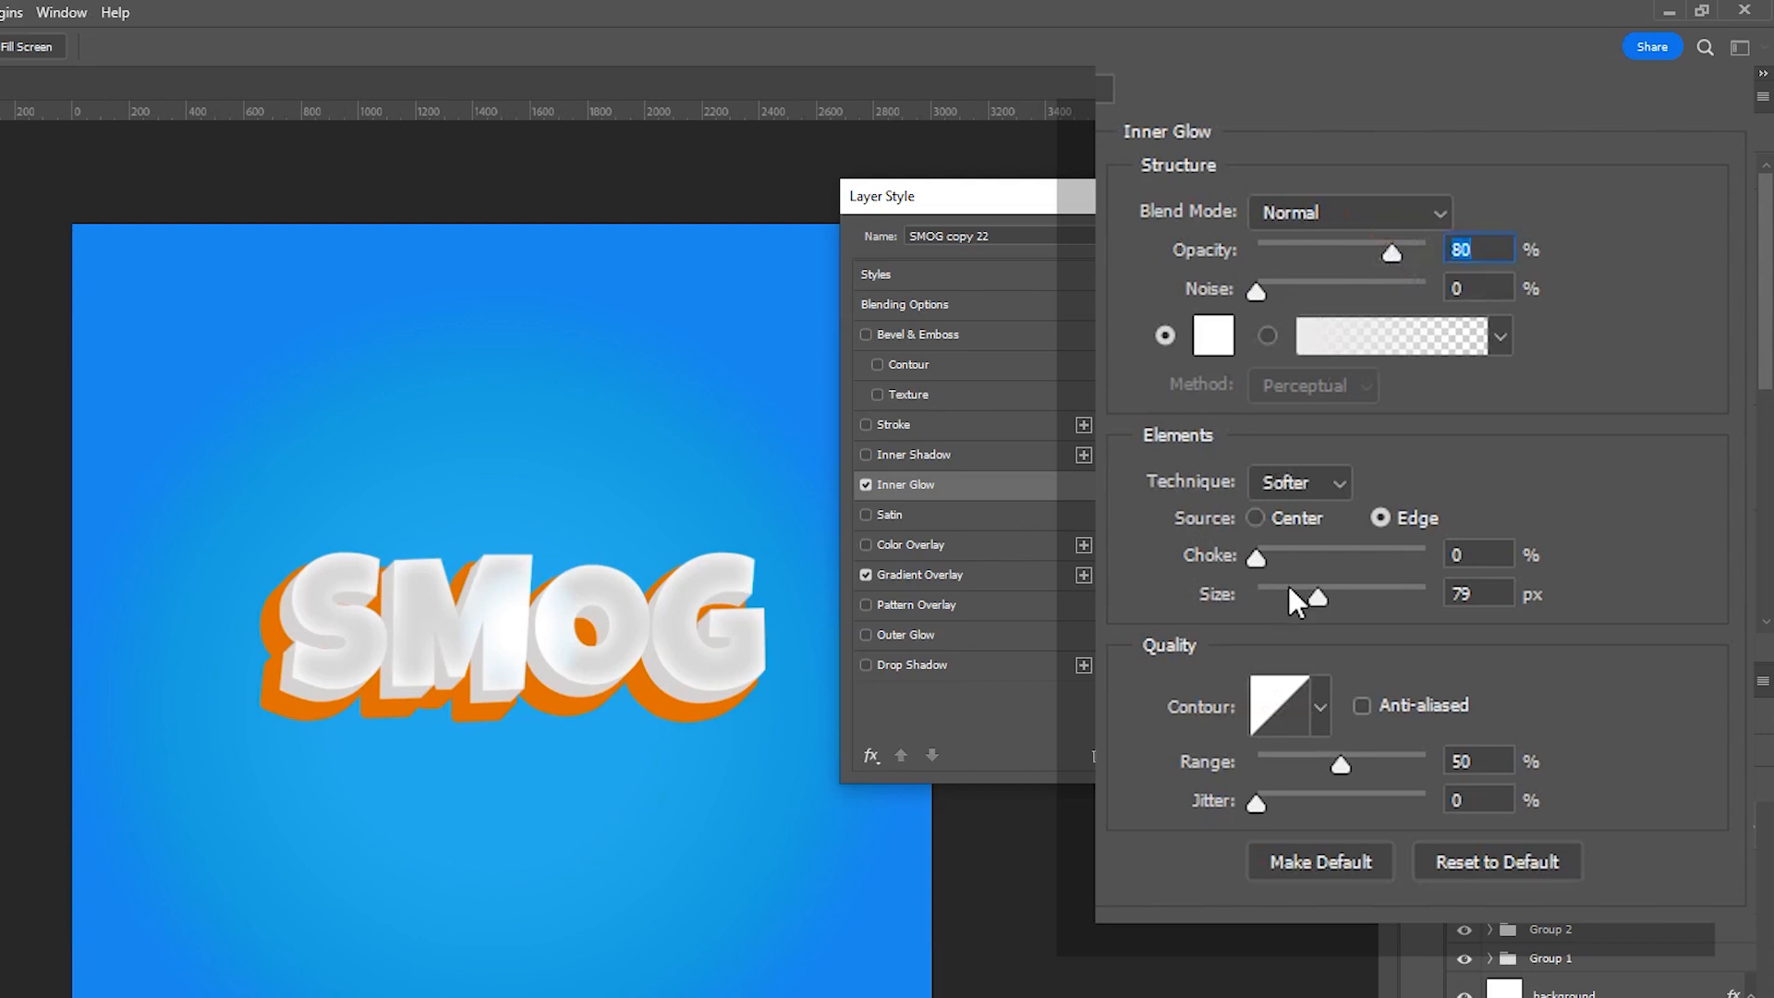
{"action": "left_click_drag", "start_coordinate": [1320, 595], "coordinate": [1361, 597]}
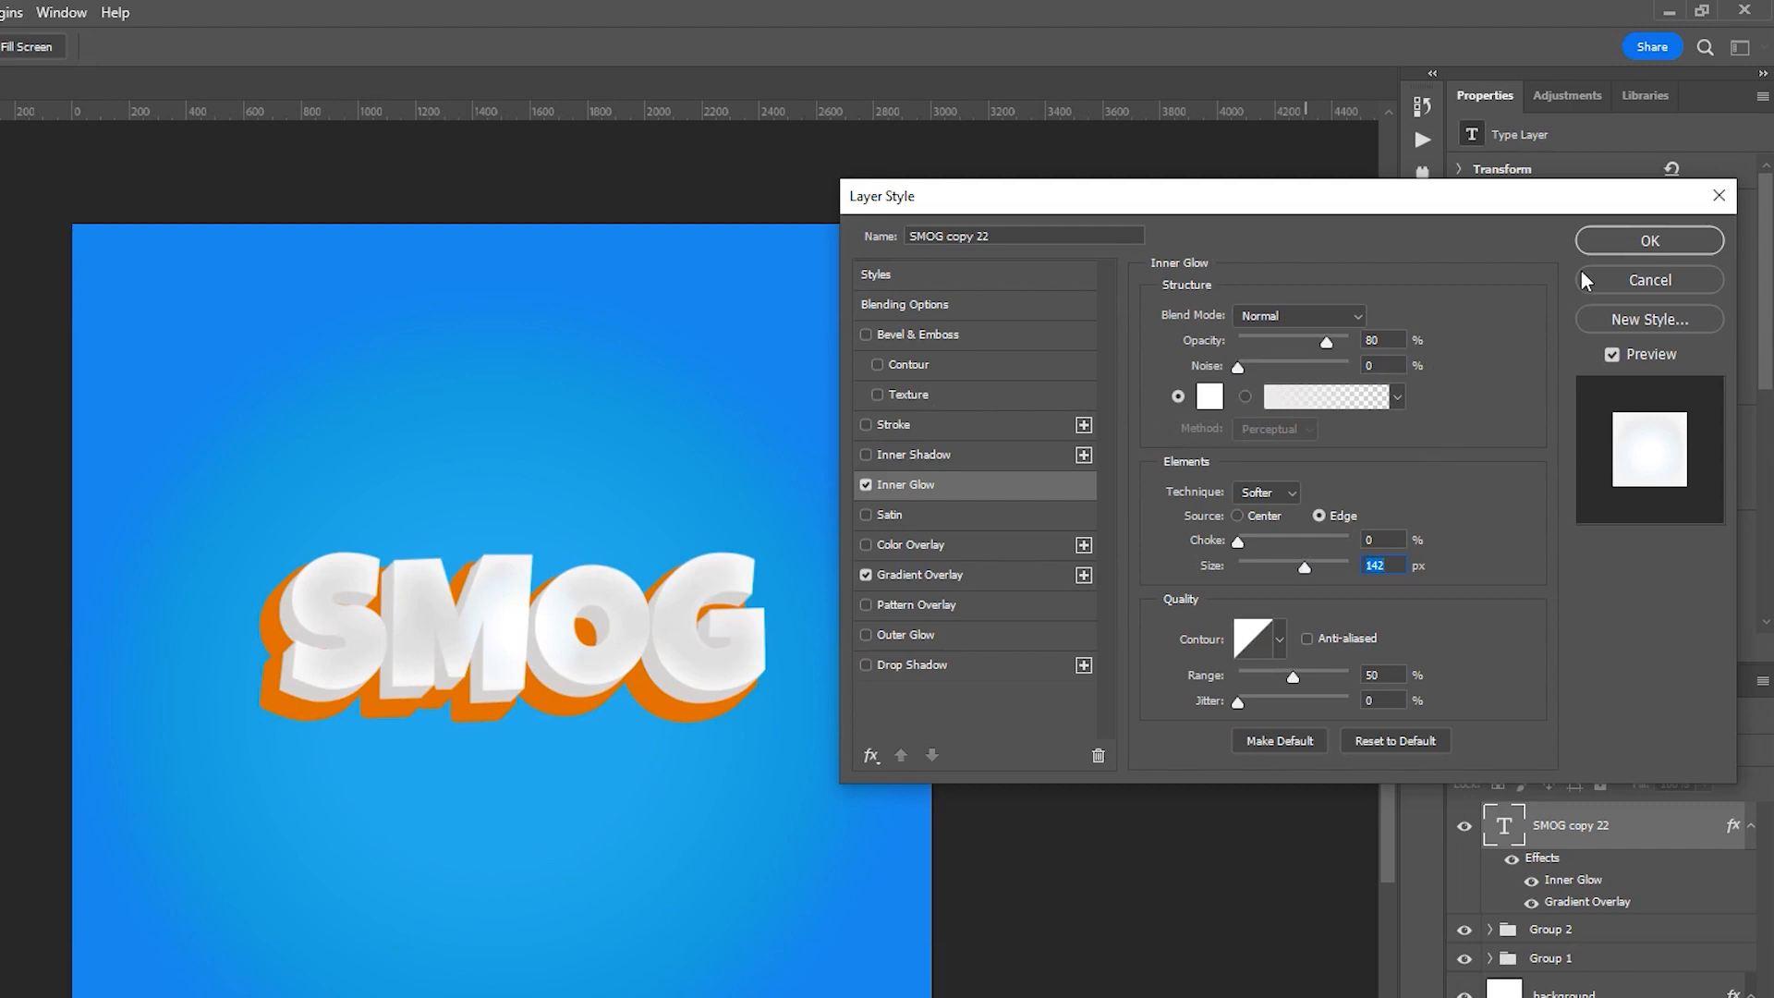
{"action": "left_click", "coordinate": [1631, 242]}
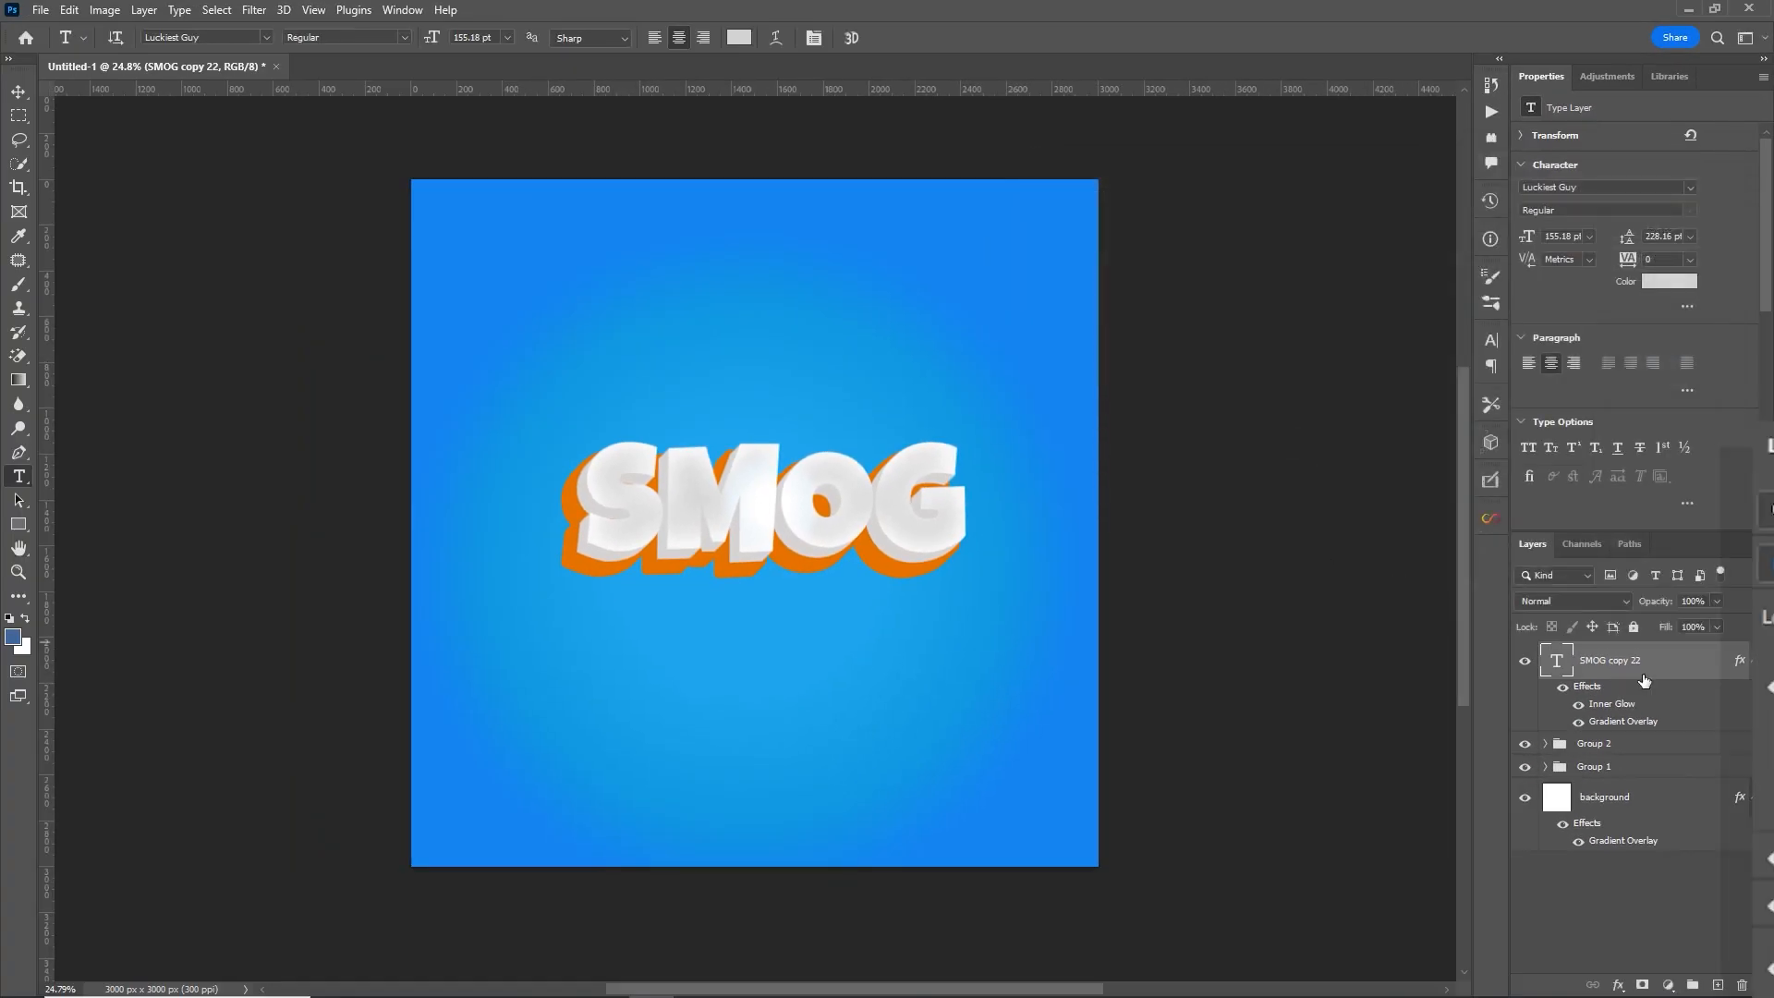
Step: Group the SMOG copy 21 and SMOG copy 20 layers together inside Group 2
{"action": "left_click", "coordinate": [1450, 493]}
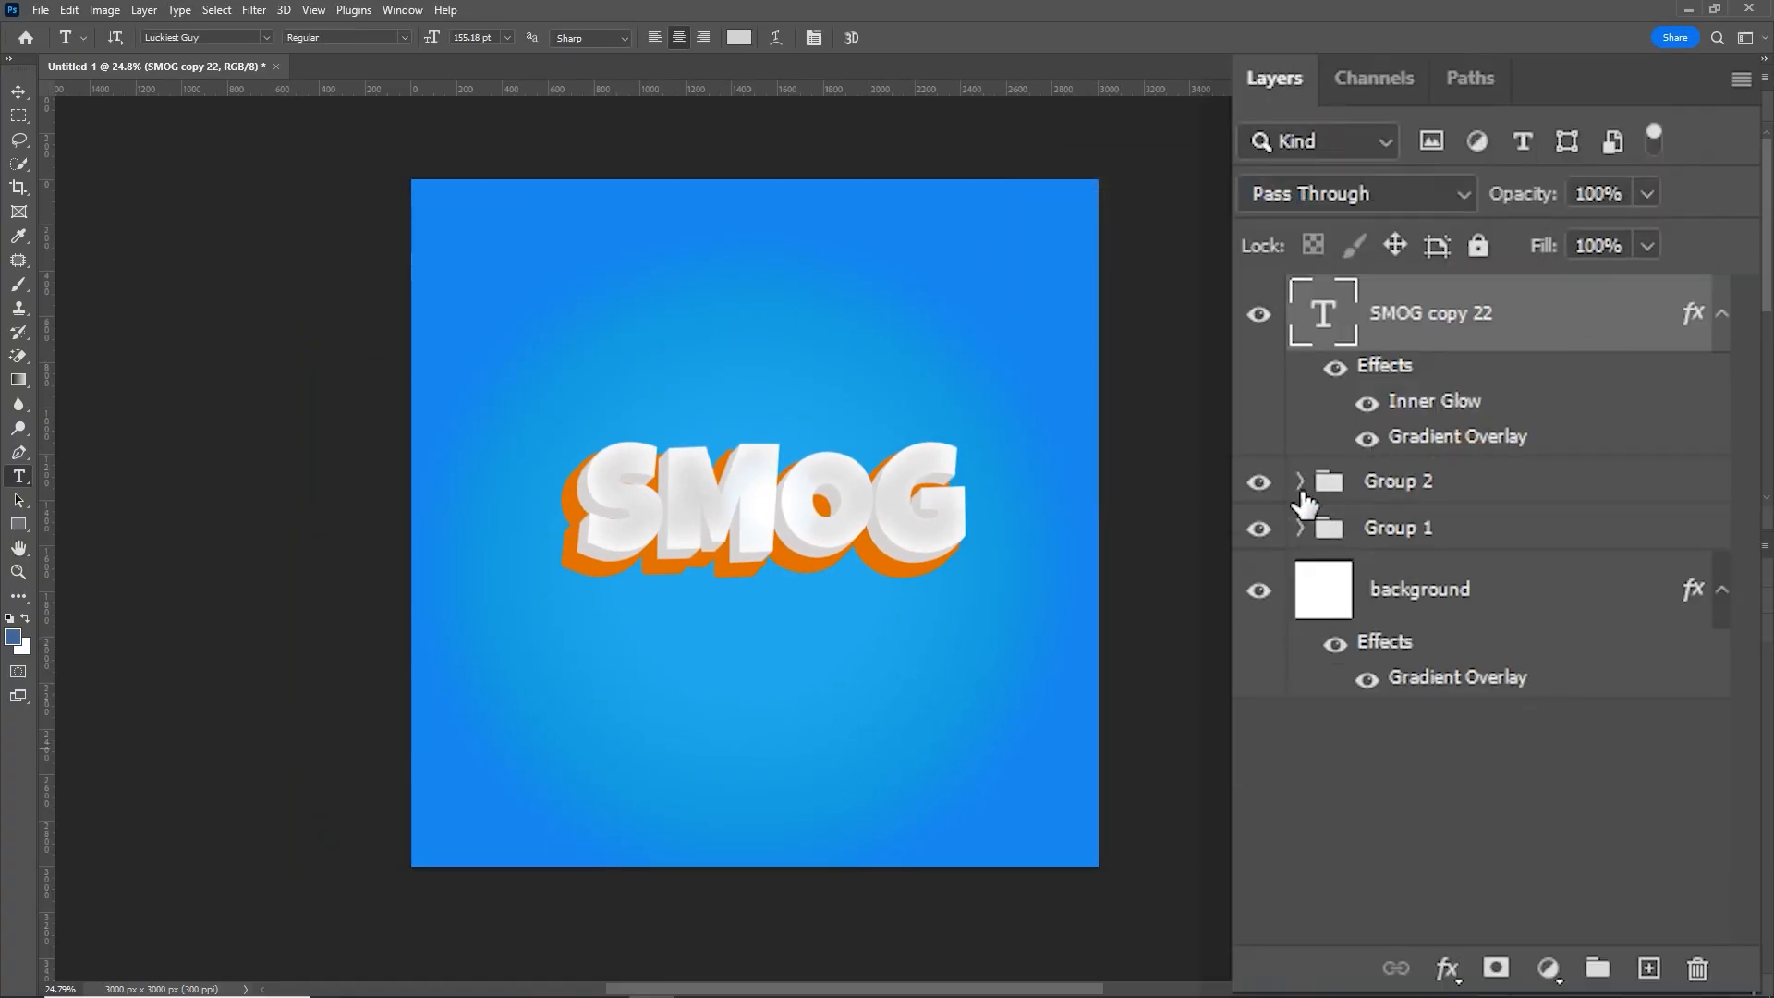
{"action": "left_click", "coordinate": [1300, 481]}
{"action": "left_click", "coordinate": [1497, 554]}
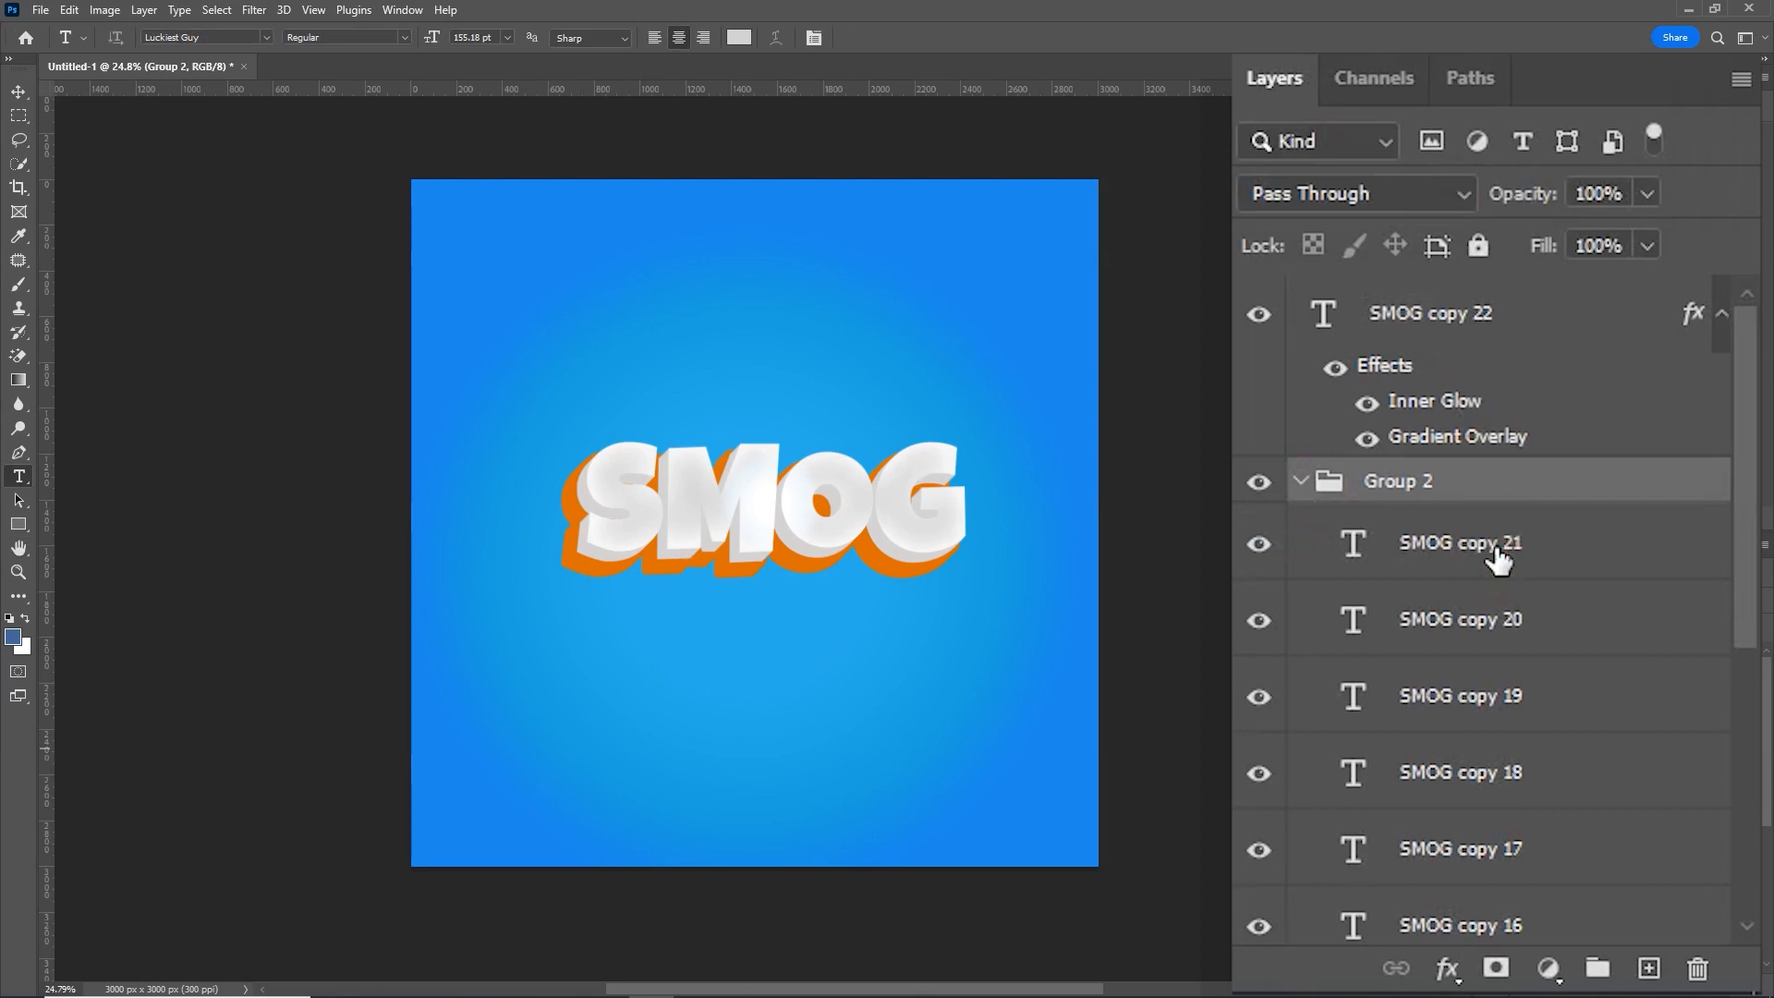
{"action": "key", "text": "shift"}
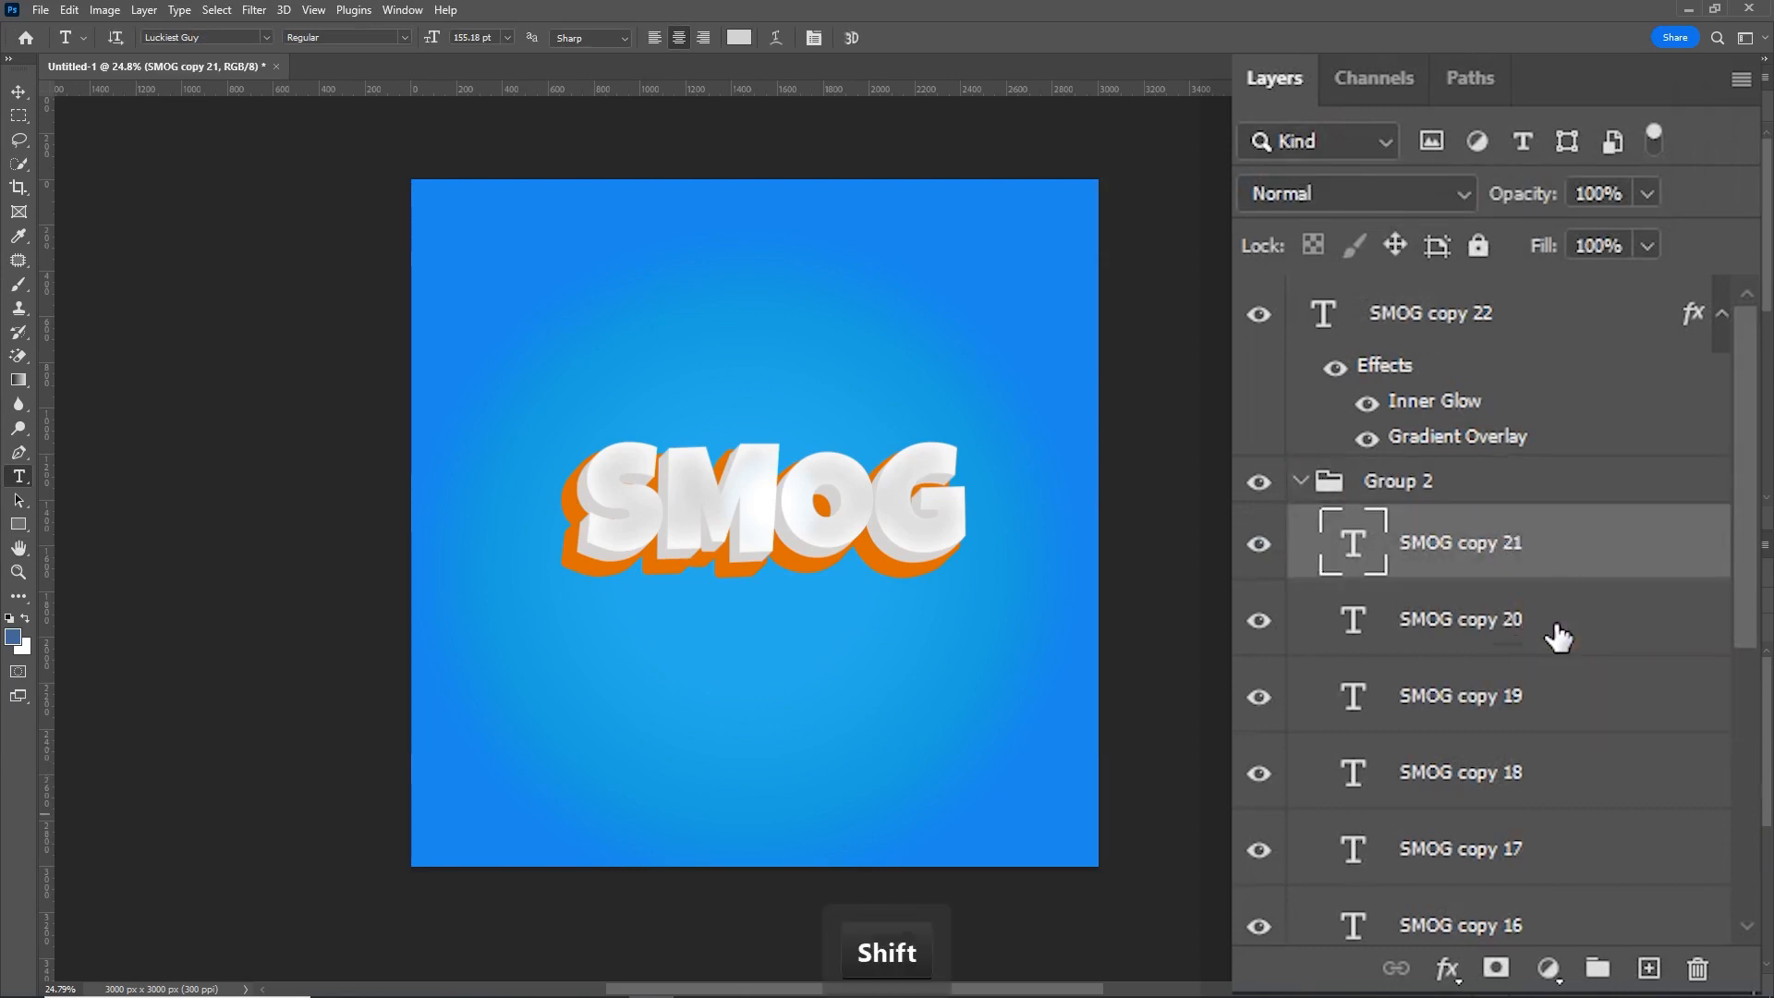
{"action": "left_click", "coordinate": [1558, 637], "text": "shift"}
{"action": "key", "text": "ctrl+g"}
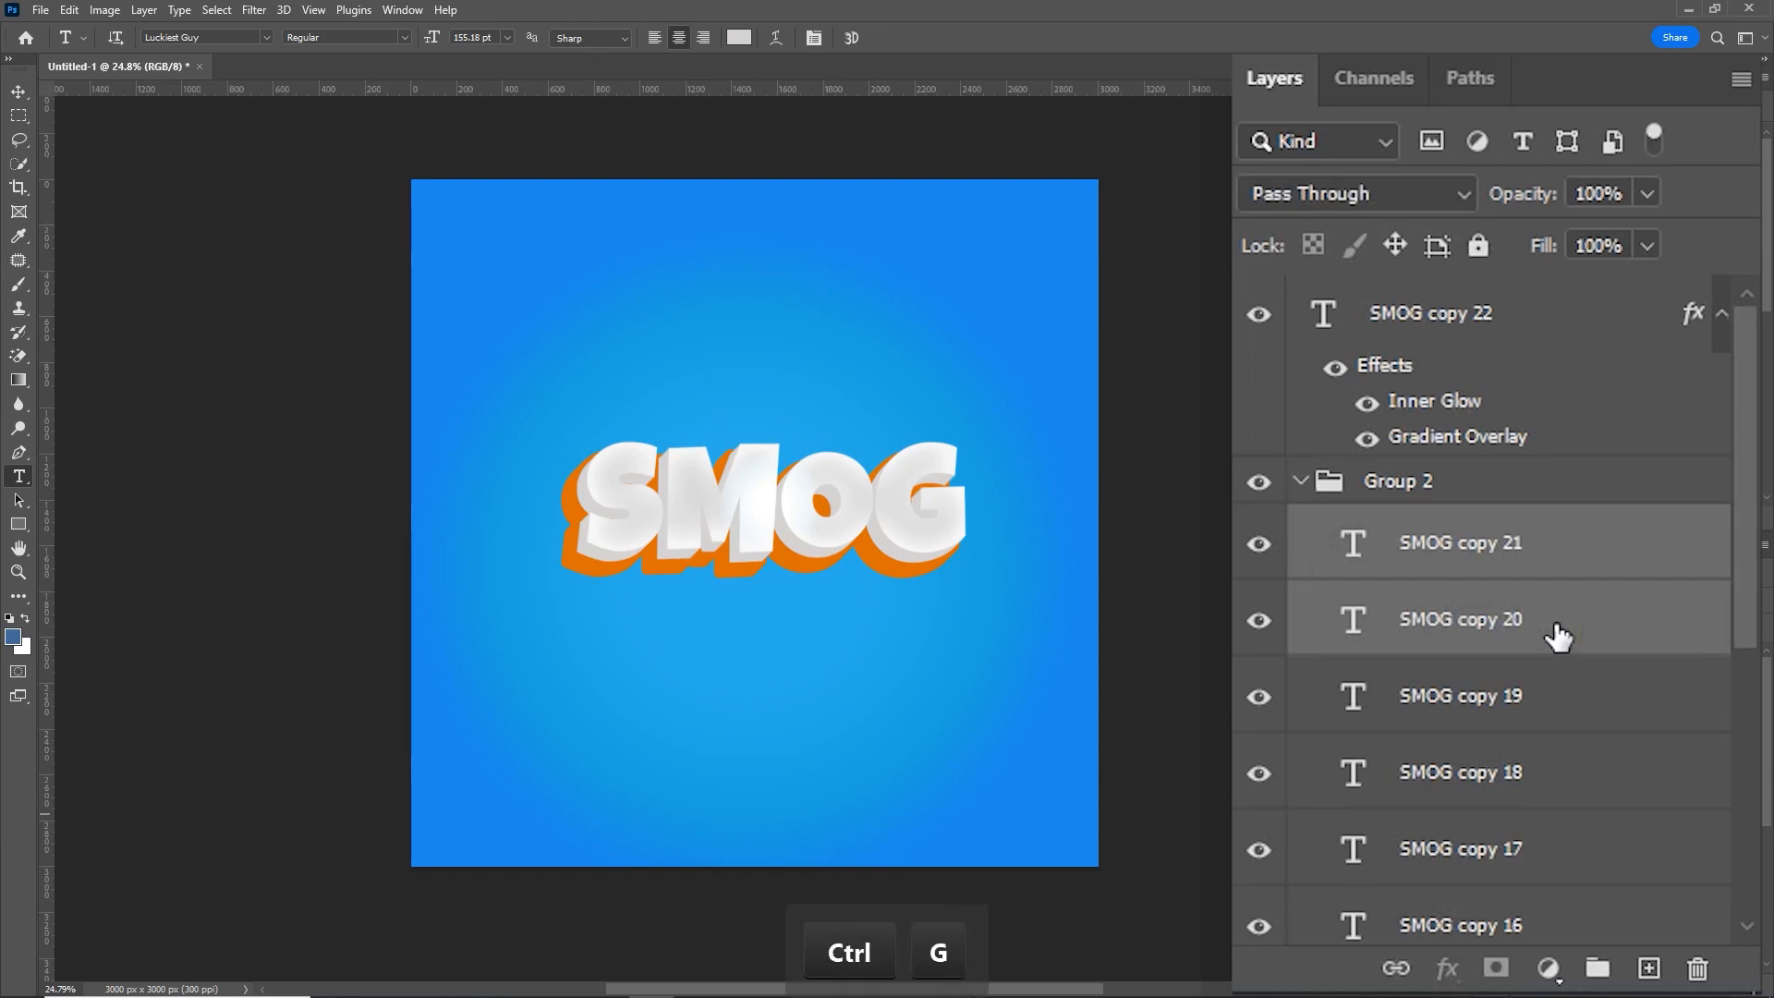
Step: Rename the new group holding SMOG copy 21 and 20 as FRONT GLOW
{"action": "double_click", "coordinate": [1439, 543]}
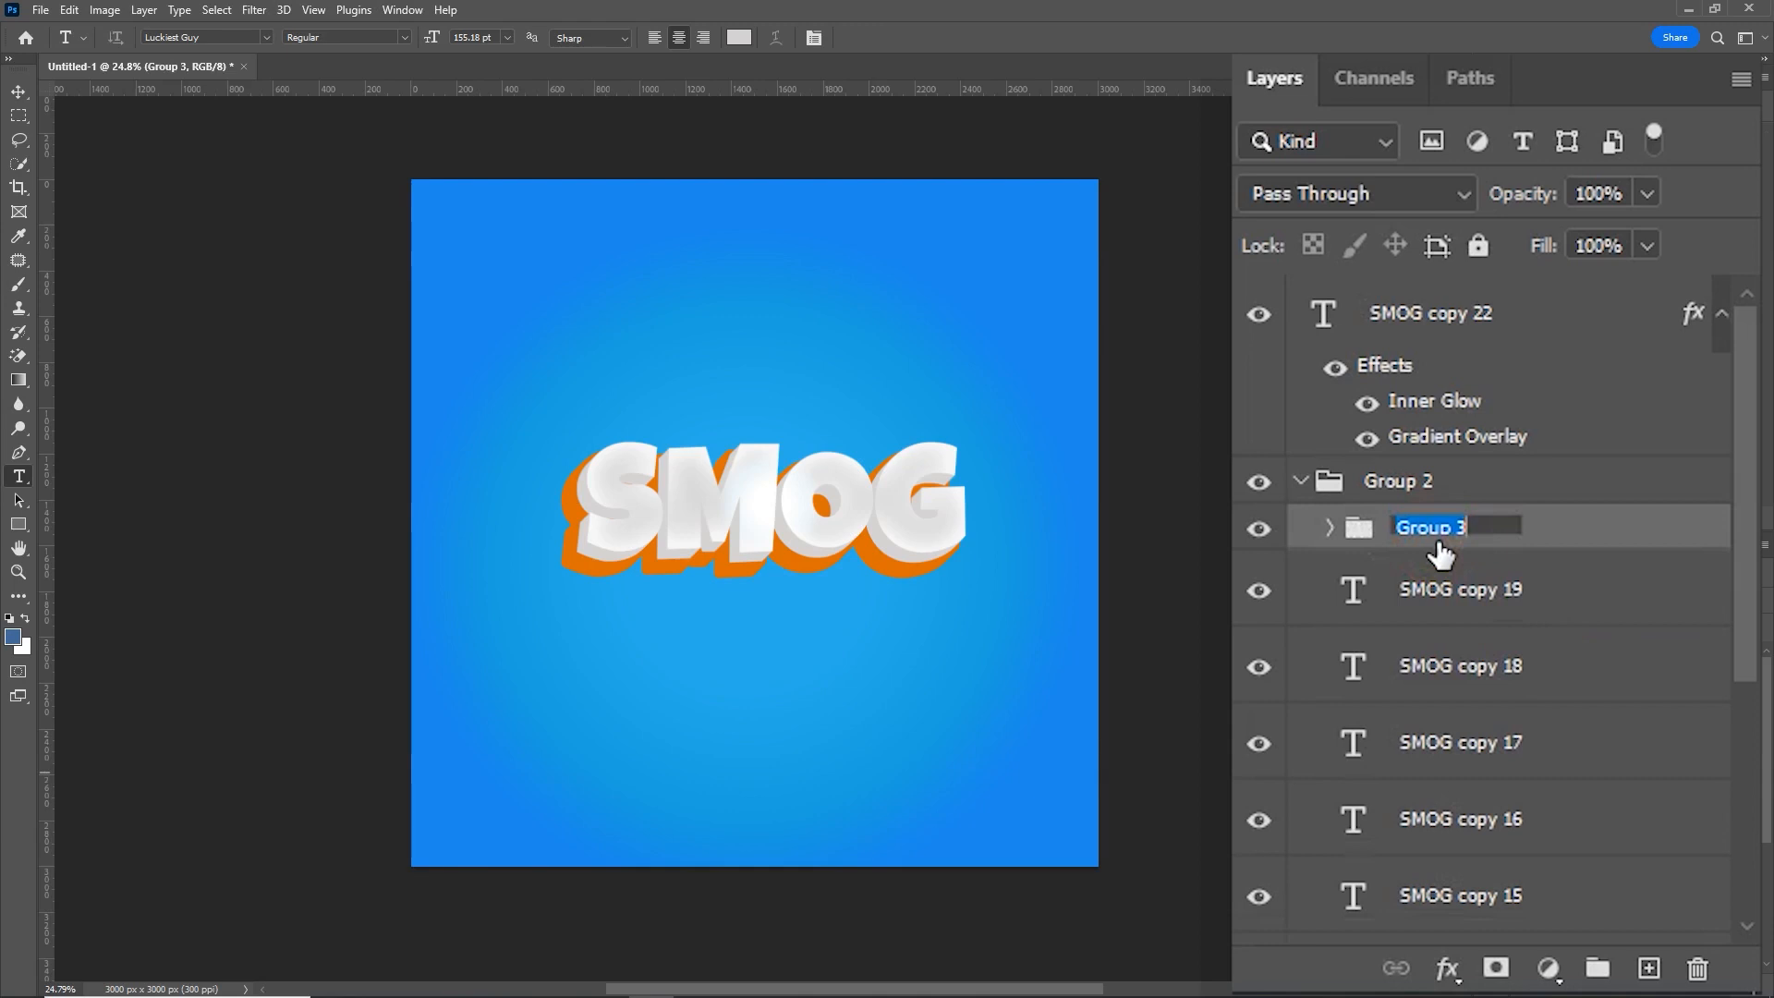
{"action": "type", "text": "FRONT "}
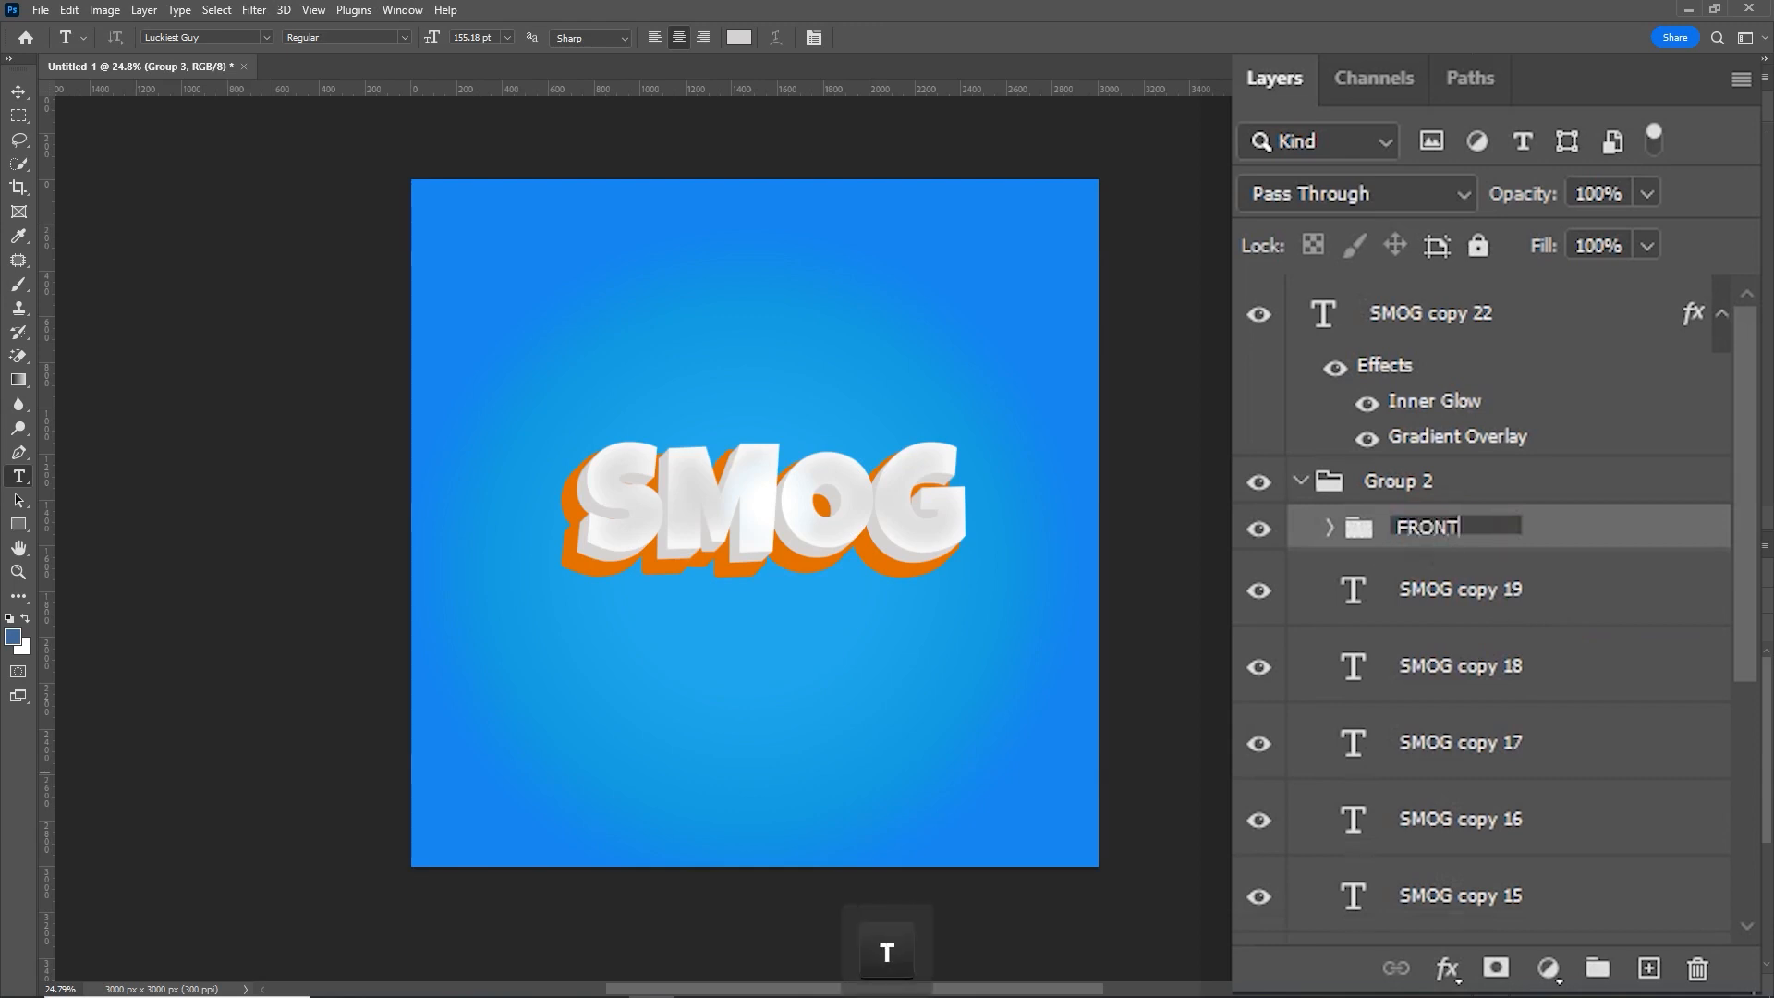
{"action": "type", "text": "GLOW"}
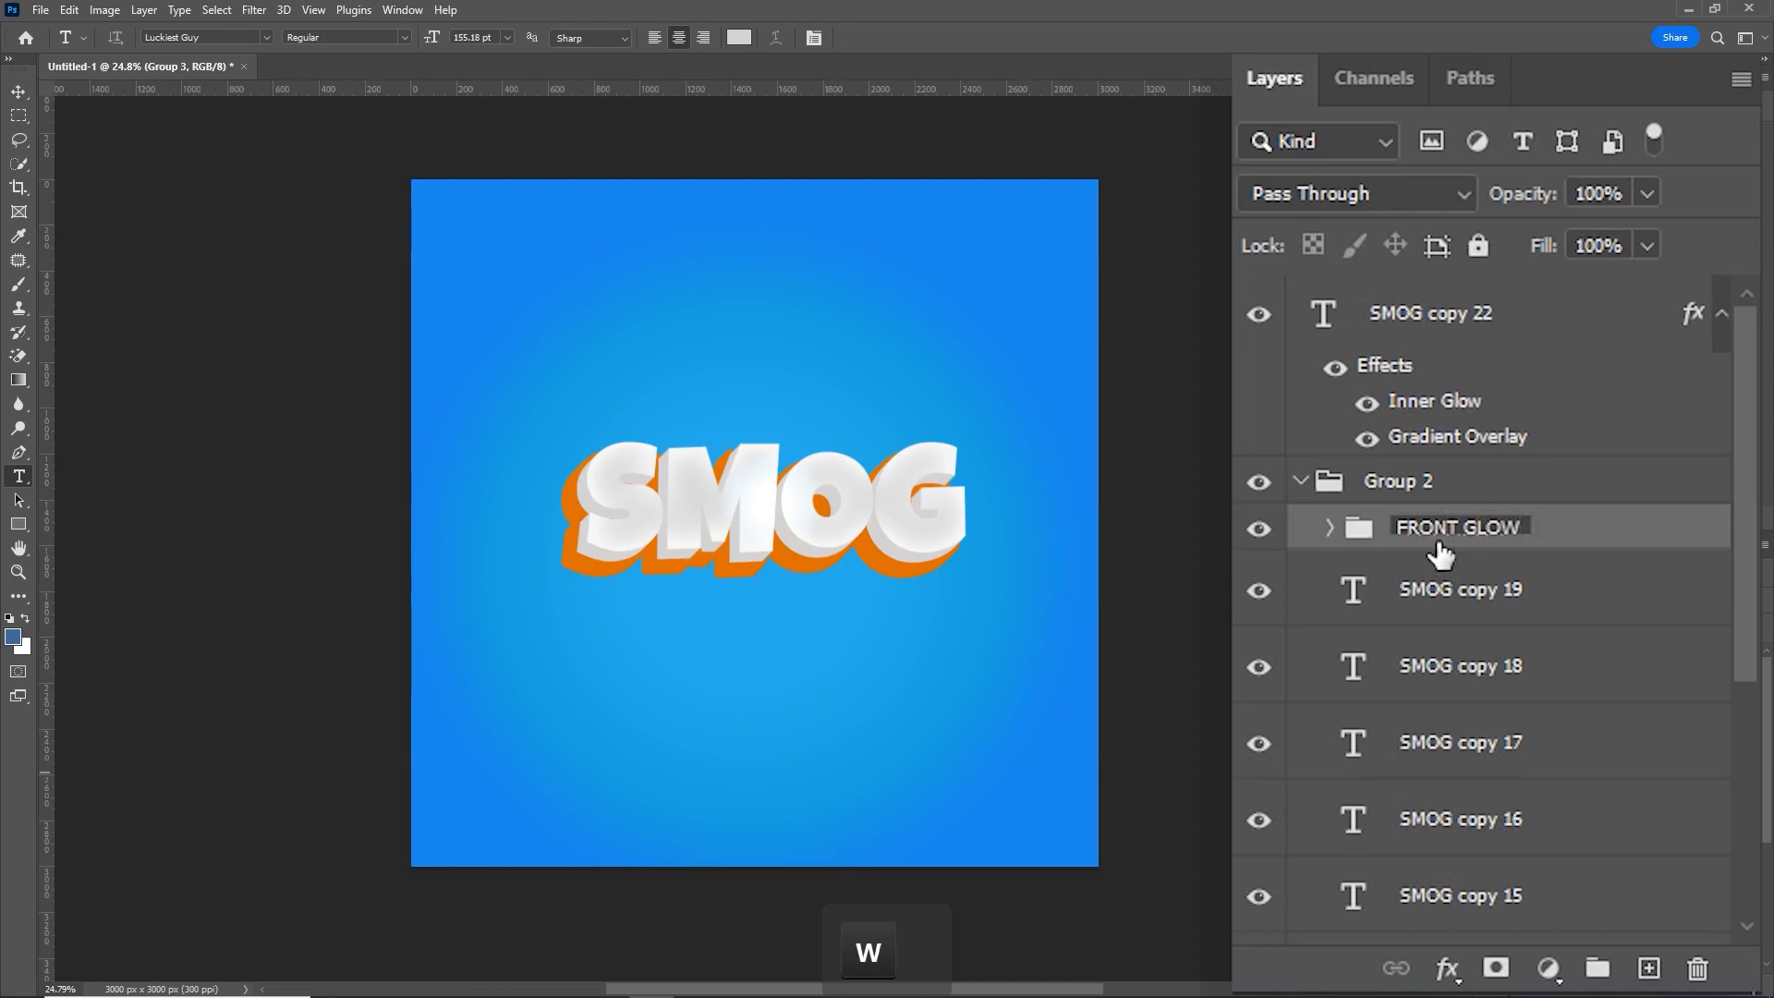
{"action": "left_click", "coordinate": [1604, 543]}
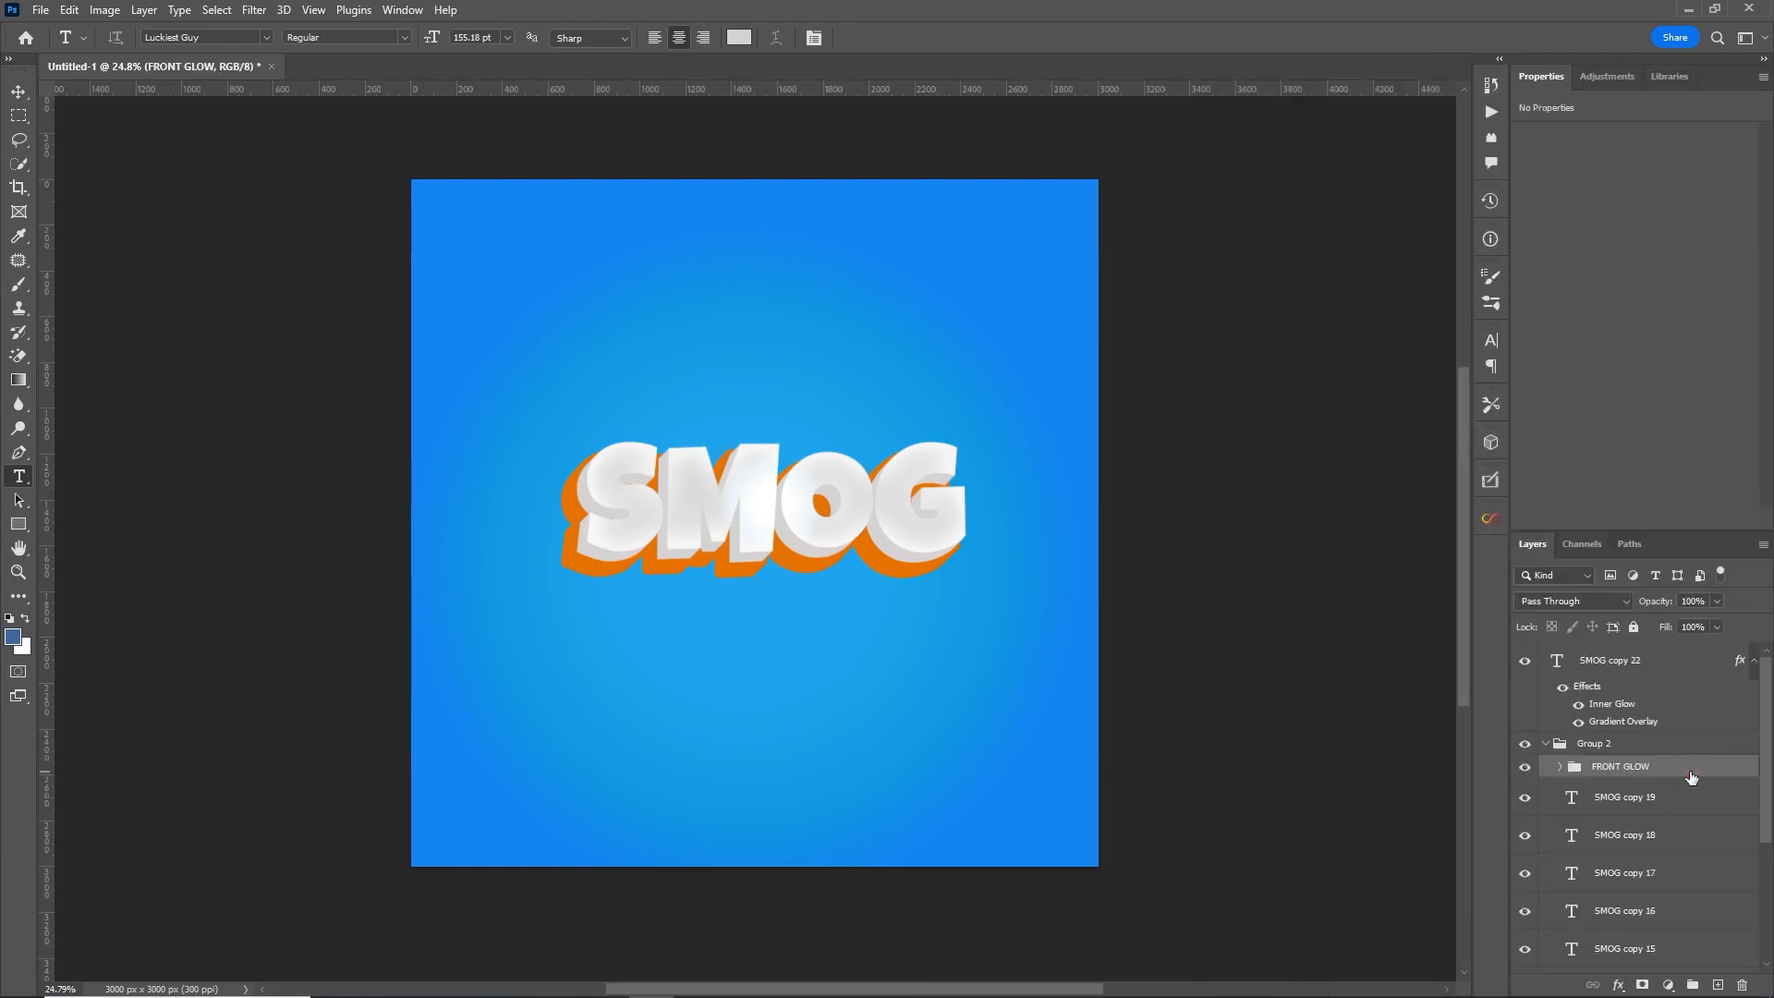
Step: Add a white Inner Glow to the FRONT GLOW group with opacity 100% and size 10 px, and apply the layer style
{"action": "double_click", "coordinate": [1690, 776]}
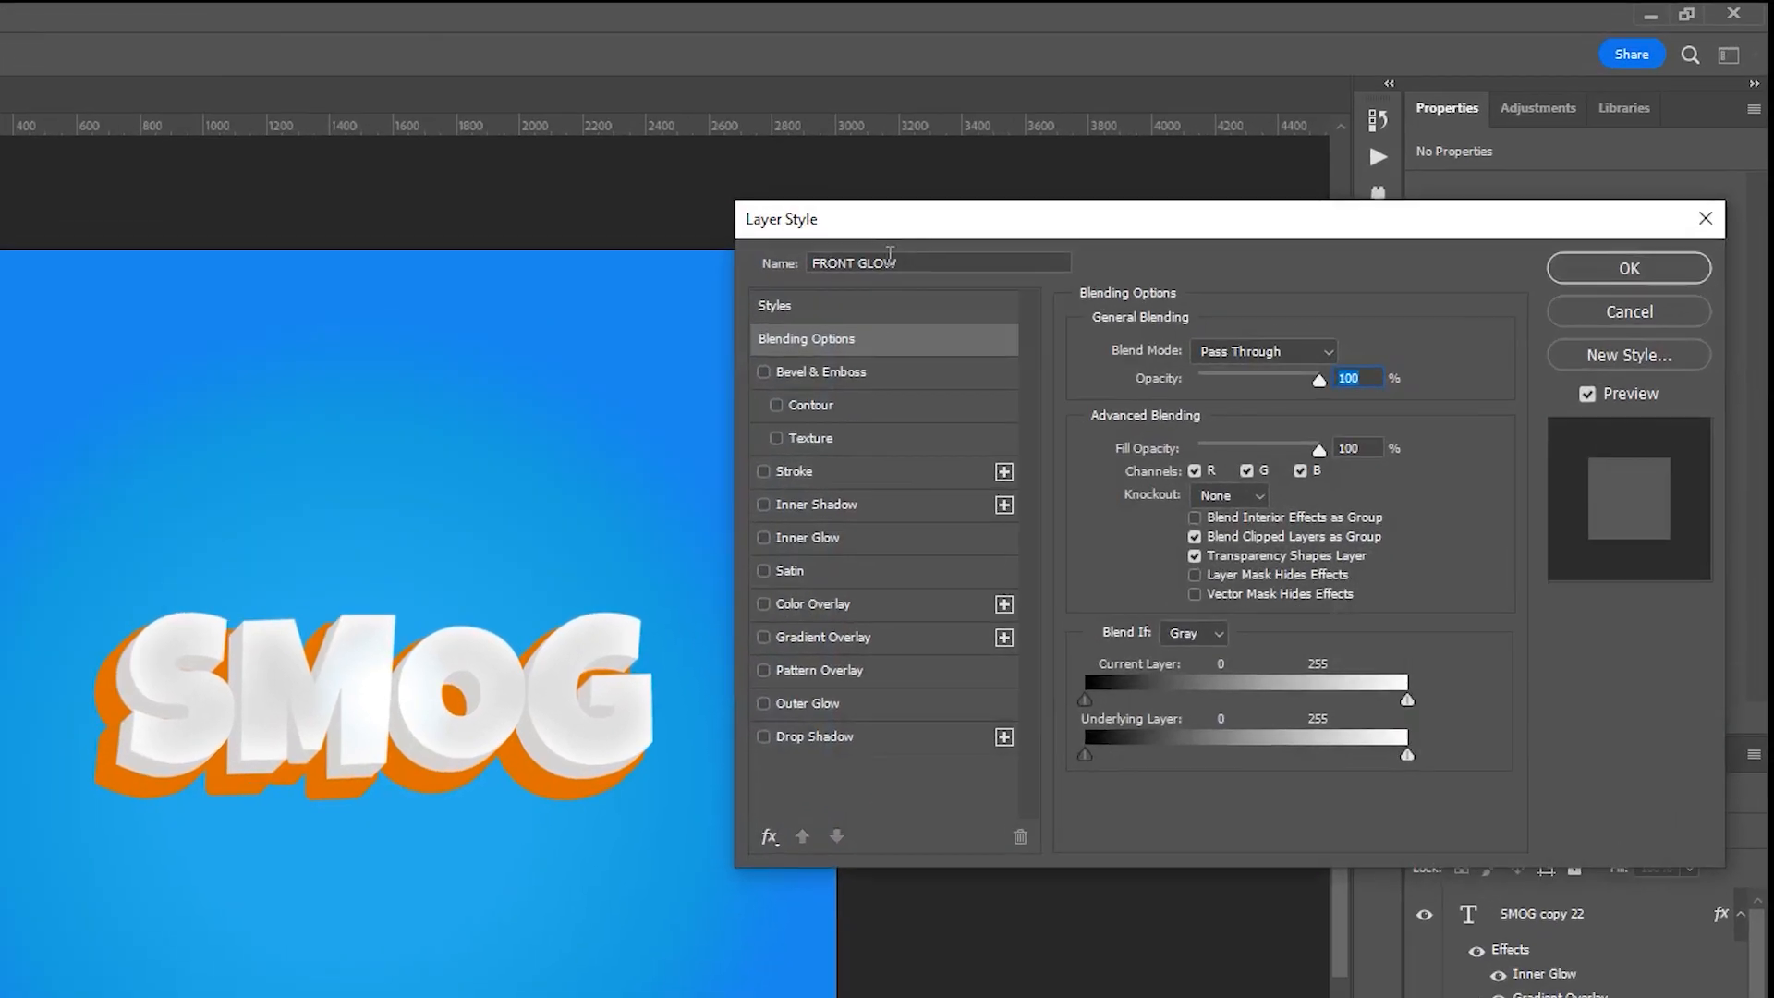
{"action": "left_click", "coordinate": [914, 528]}
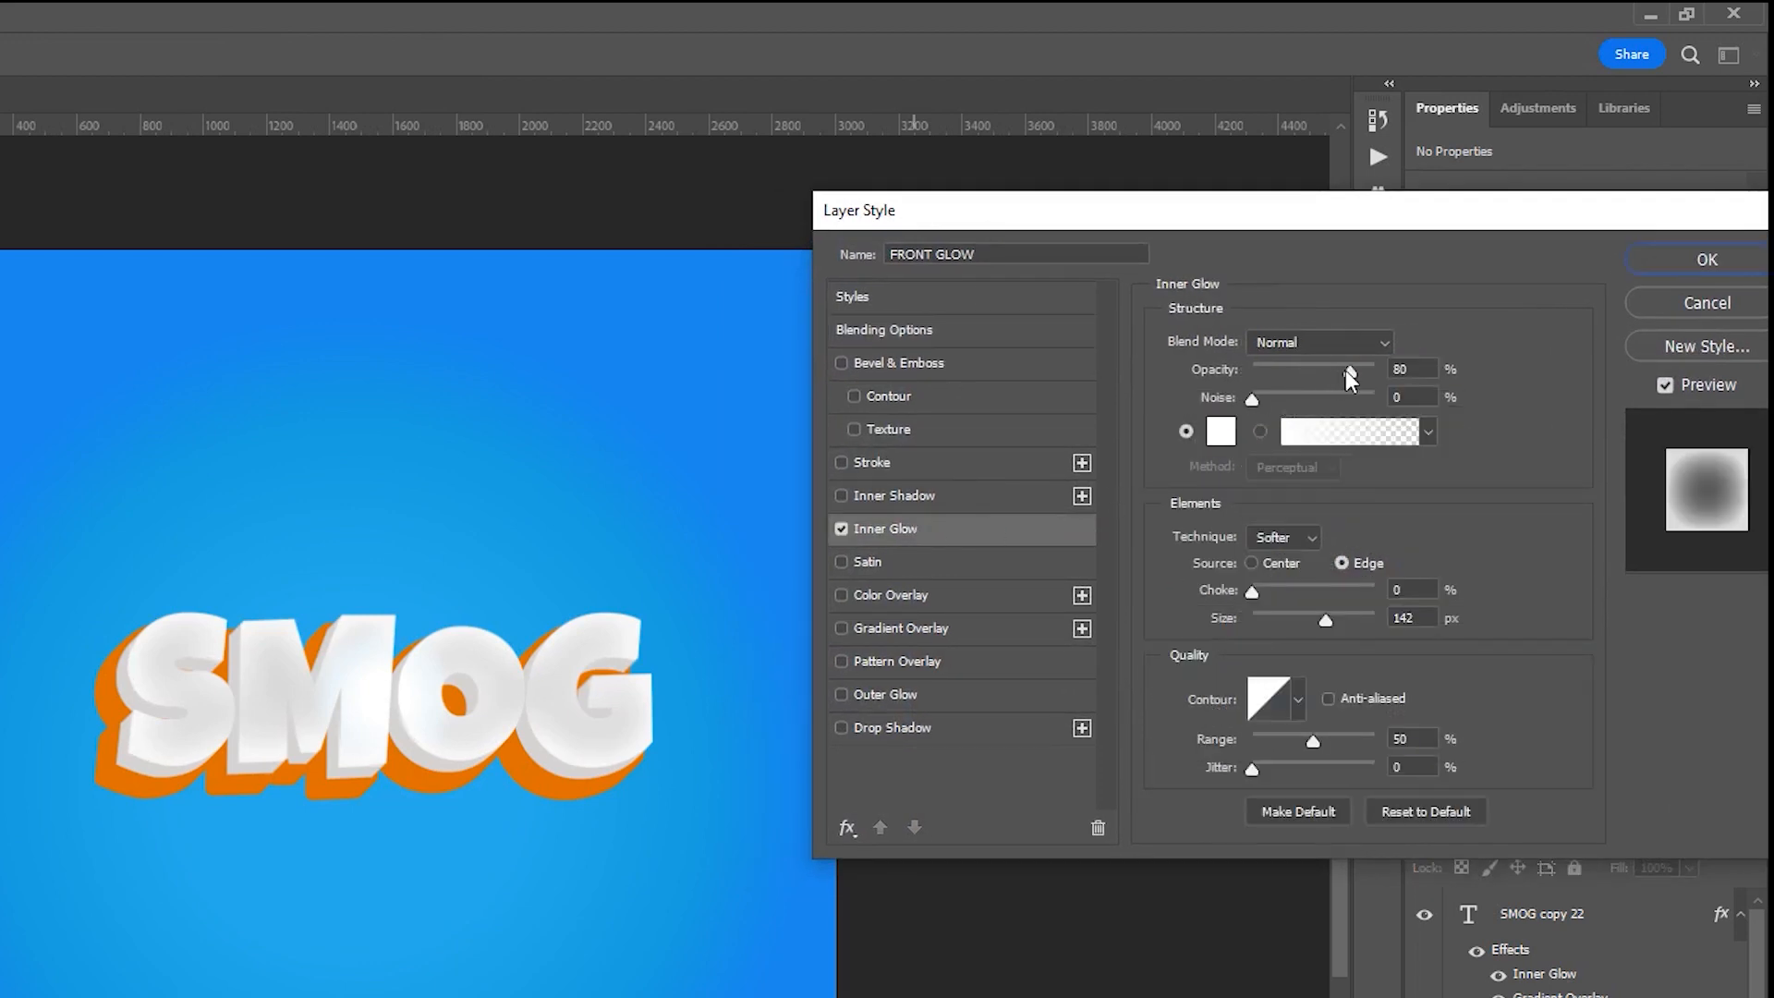
{"action": "left_click_drag", "start_coordinate": [1351, 371], "coordinate": [1381, 395]}
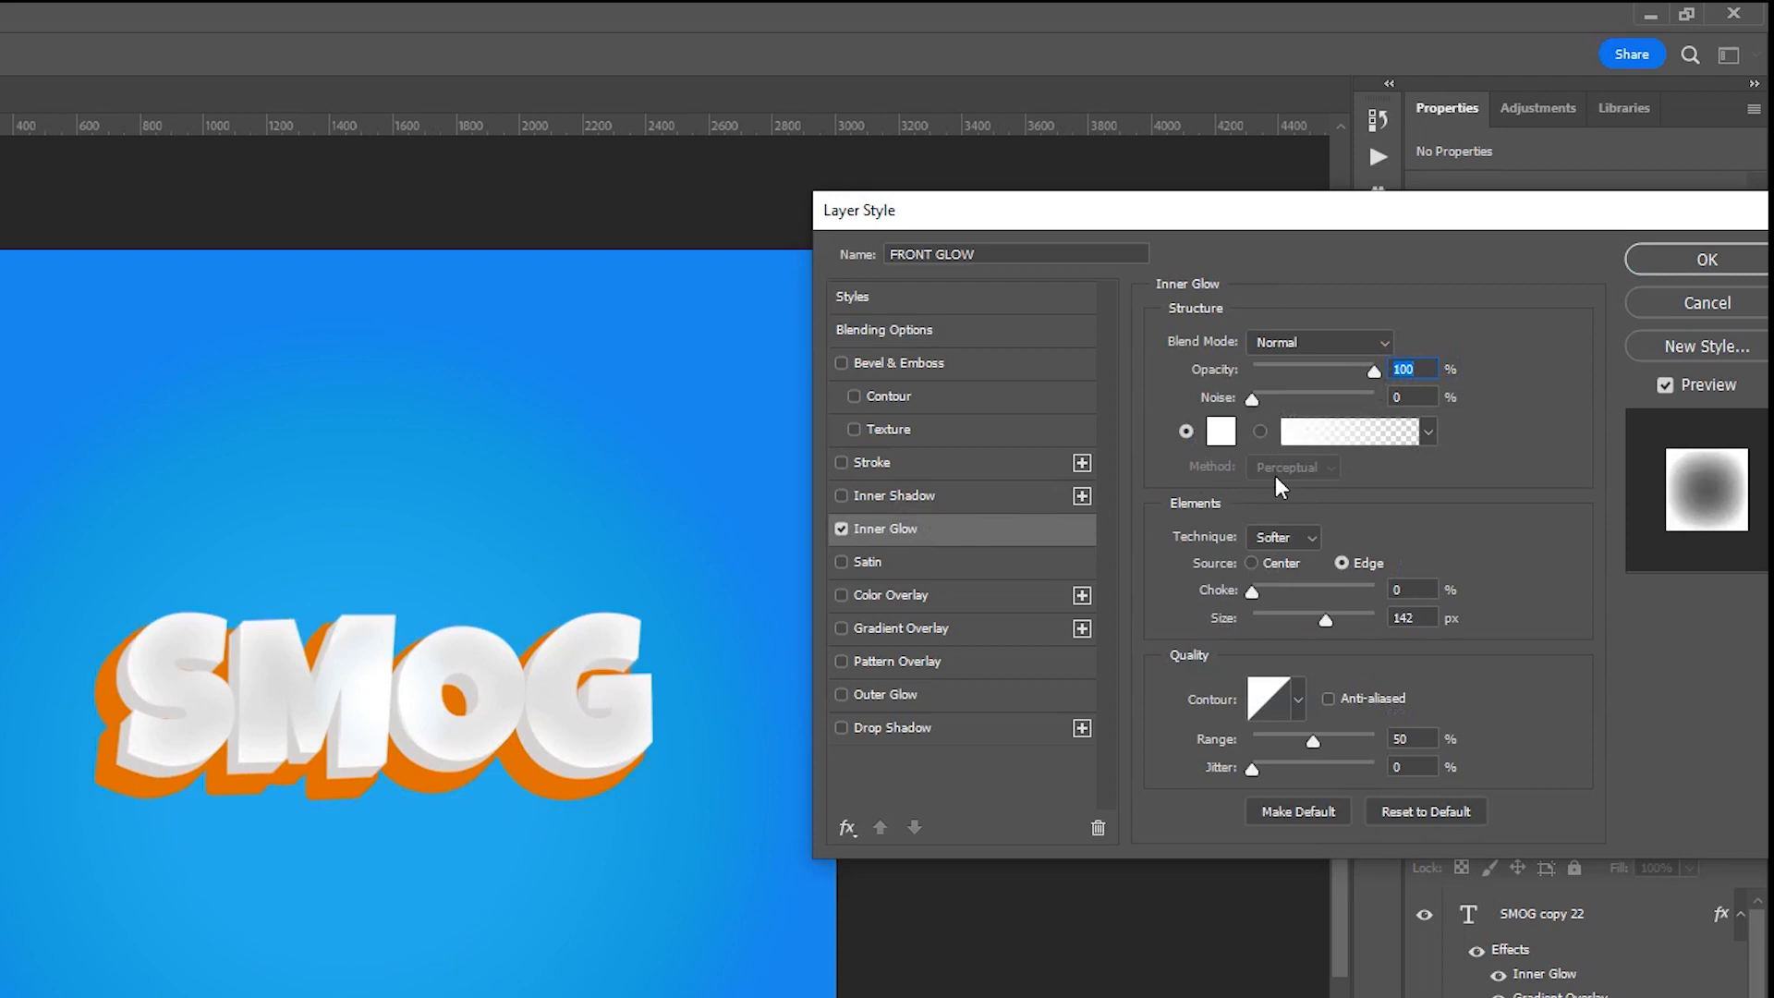
{"action": "left_click_drag", "start_coordinate": [1325, 622], "coordinate": [1269, 628]}
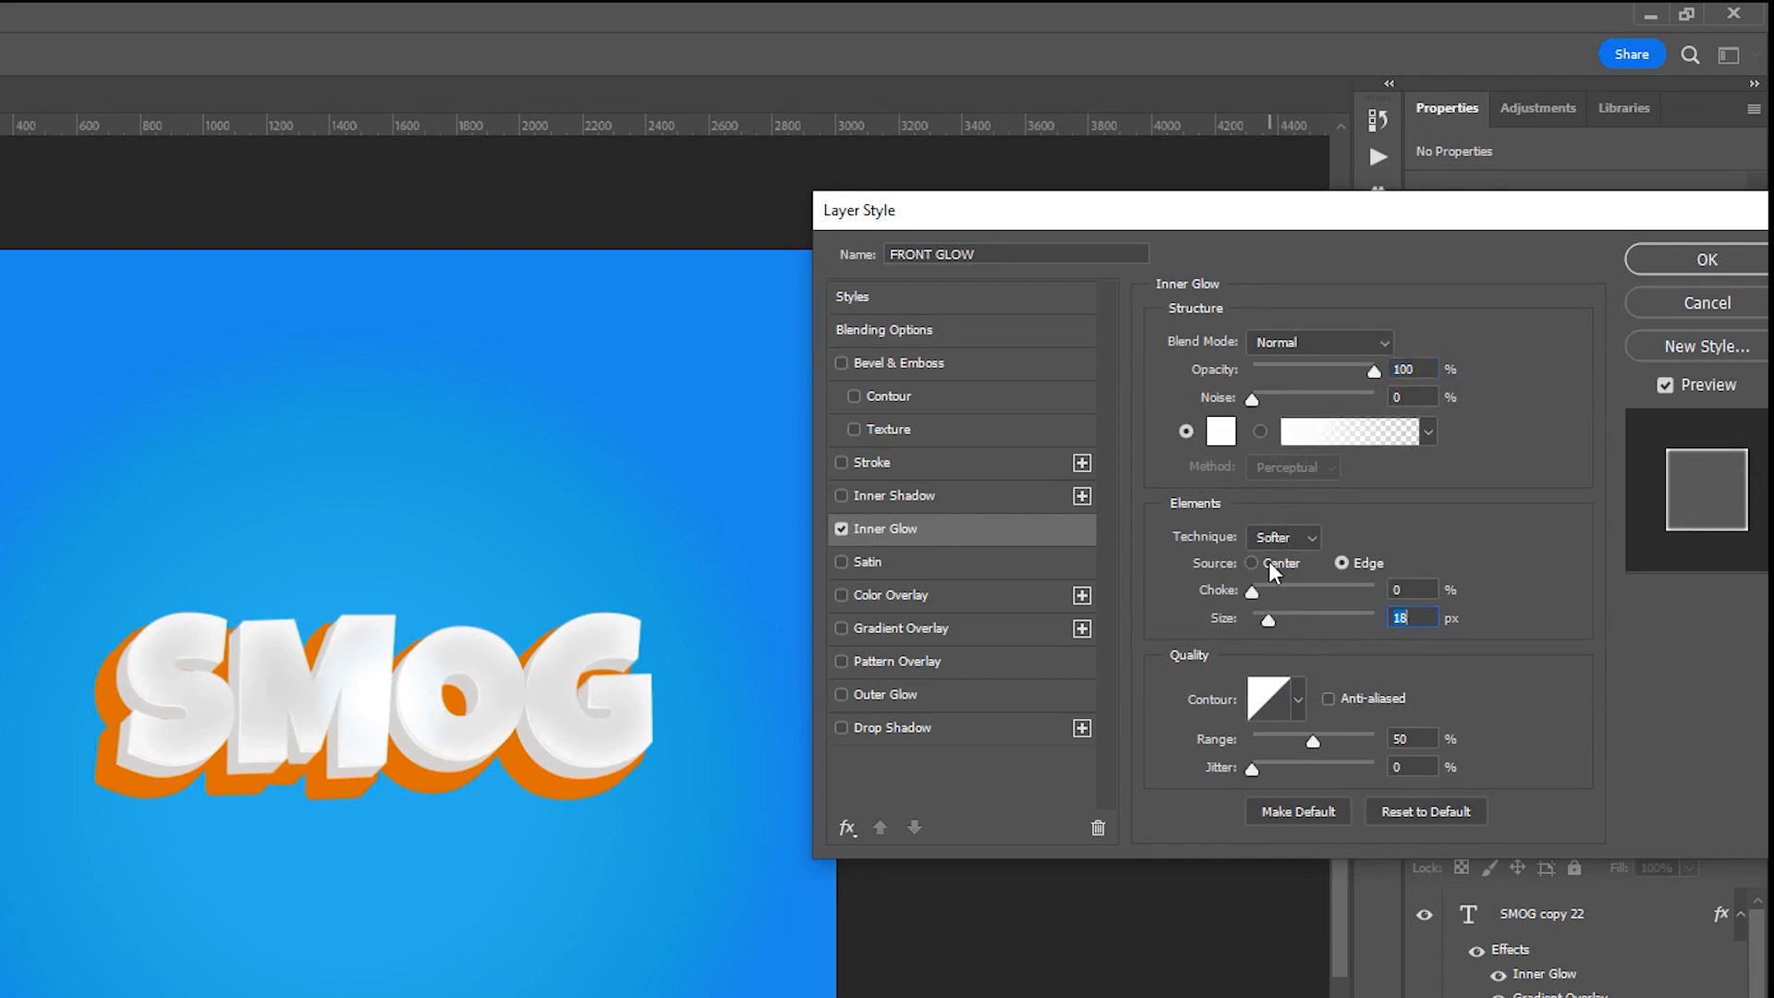
{"action": "mouse_move", "coordinate": [1251, 591]}
{"action": "left_mouse_down"}
{"action": "mouse_move", "coordinate": [1317, 592]}
{"action": "mouse_move", "coordinate": [1249, 602]}
{"action": "left_mouse_up"}
{"action": "left_click_drag", "start_coordinate": [1267, 619], "coordinate": [1264, 619]}
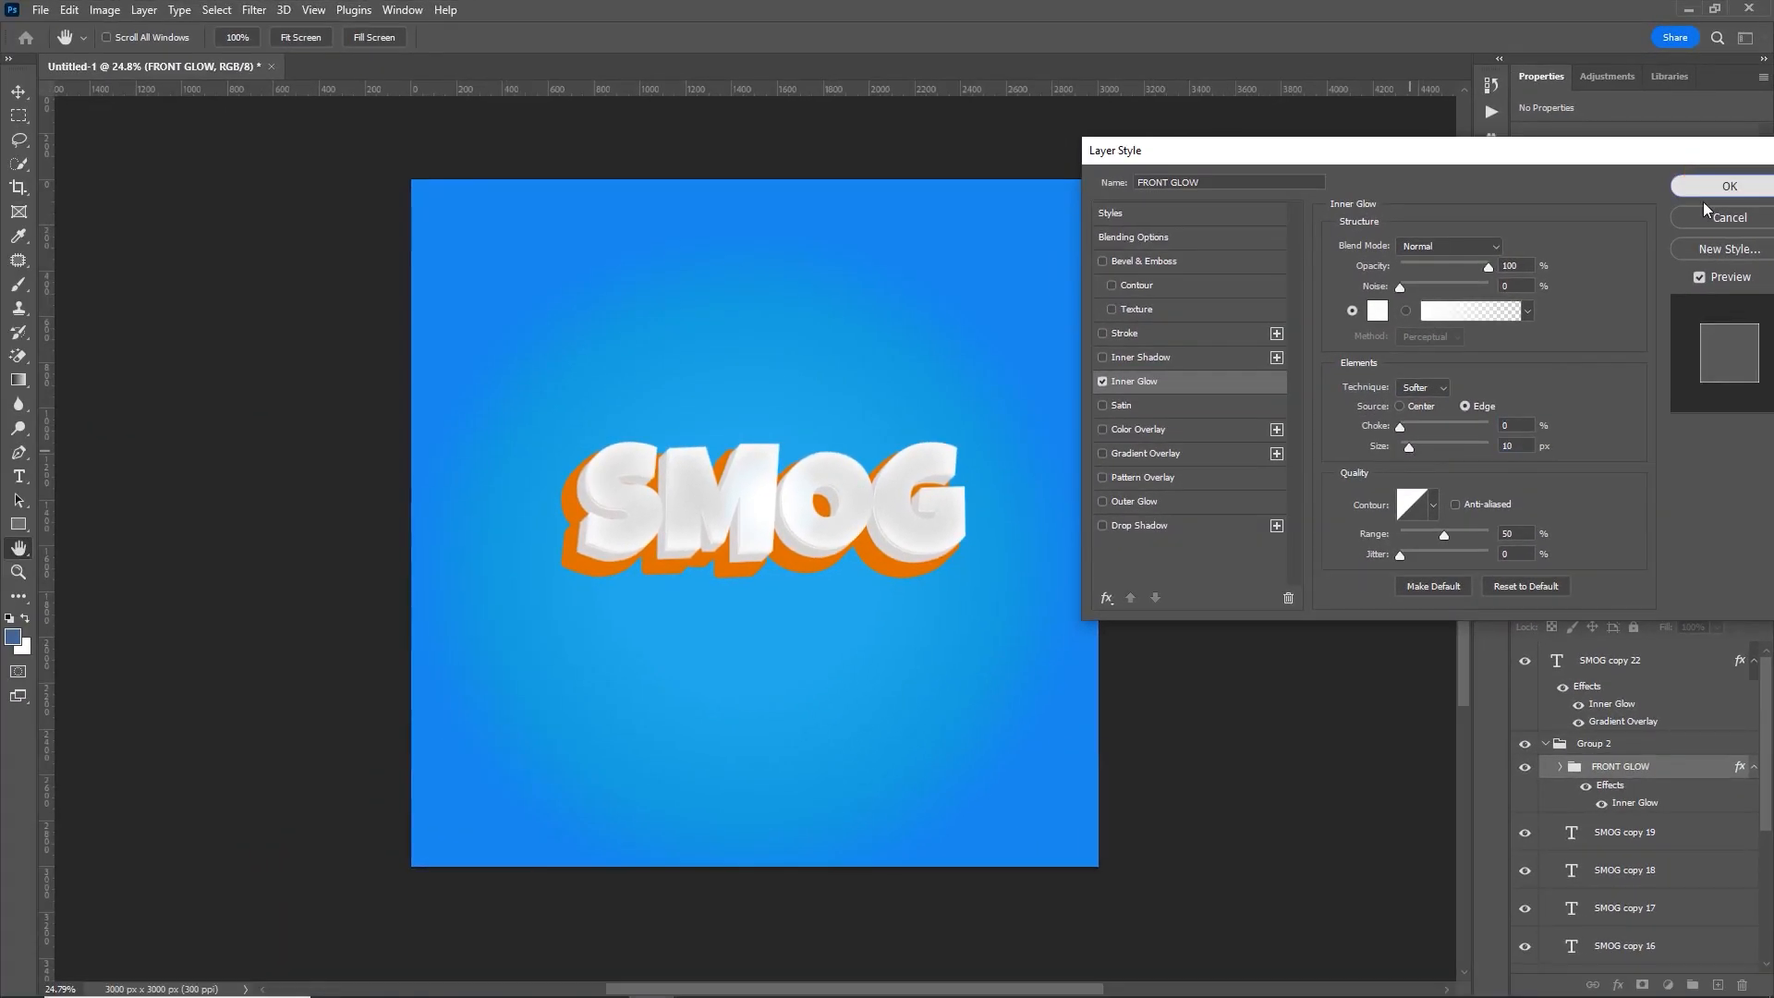
{"action": "left_click", "coordinate": [1712, 242]}
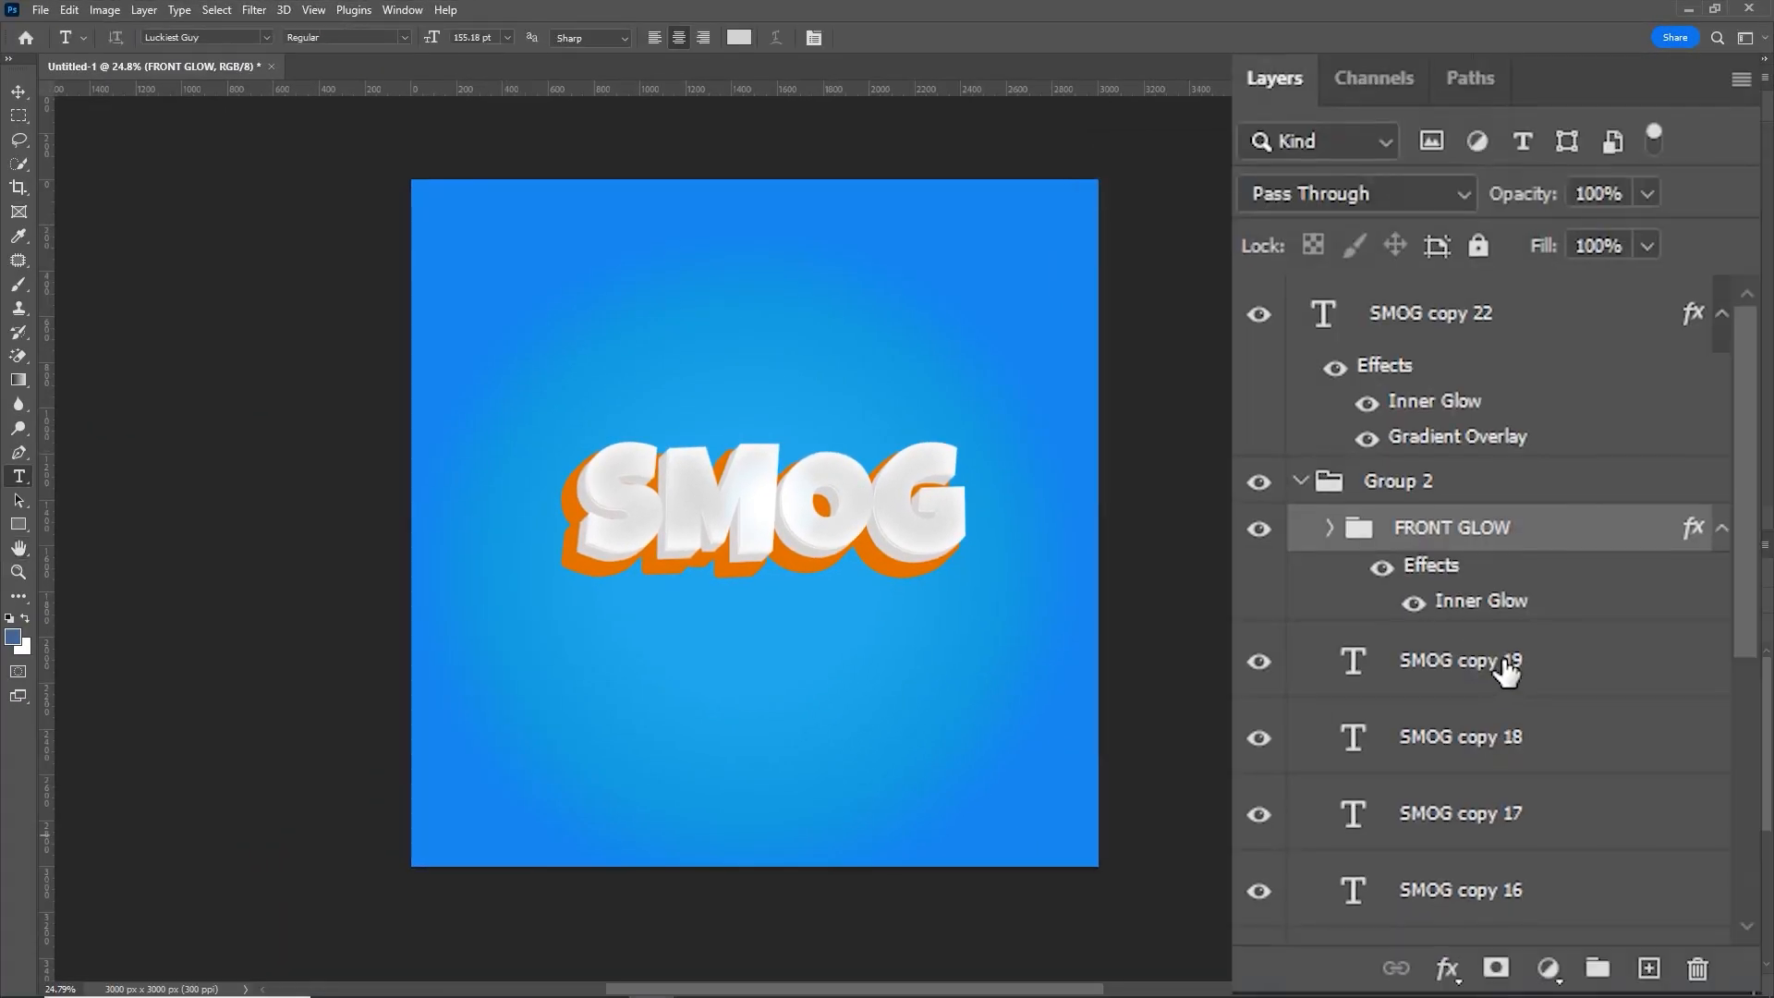
Step: Move the SMOG copy 19 layer into the FRONT GLOW group and expand the group
{"action": "left_click", "coordinate": [1511, 674]}
{"action": "left_click_drag", "start_coordinate": [1514, 674], "coordinate": [1501, 532]}
{"action": "left_click", "coordinate": [1329, 529]}
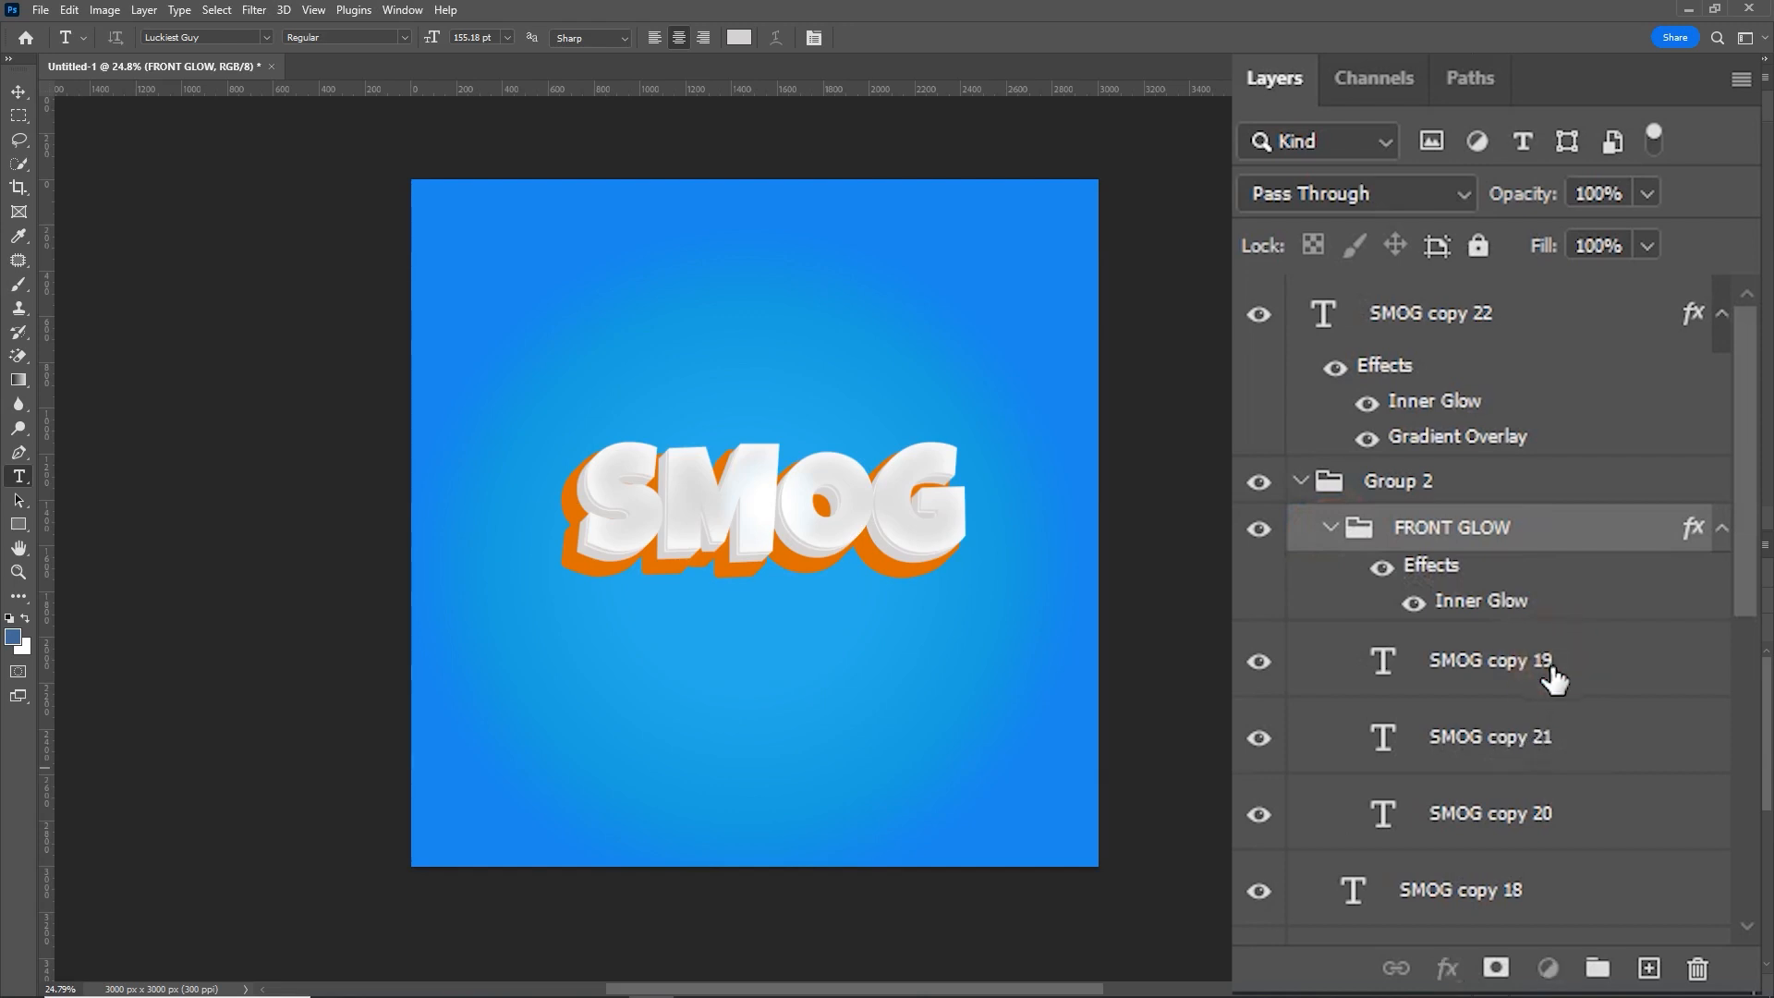
Step: Reorder SMOG copy 19 between SMOG copy 21 and SMOG copy 20 in the FRONT GLOW group, and collapse the group
{"action": "left_click_drag", "start_coordinate": [1554, 679], "coordinate": [1552, 687]}
{"action": "left_click", "coordinate": [1567, 688]}
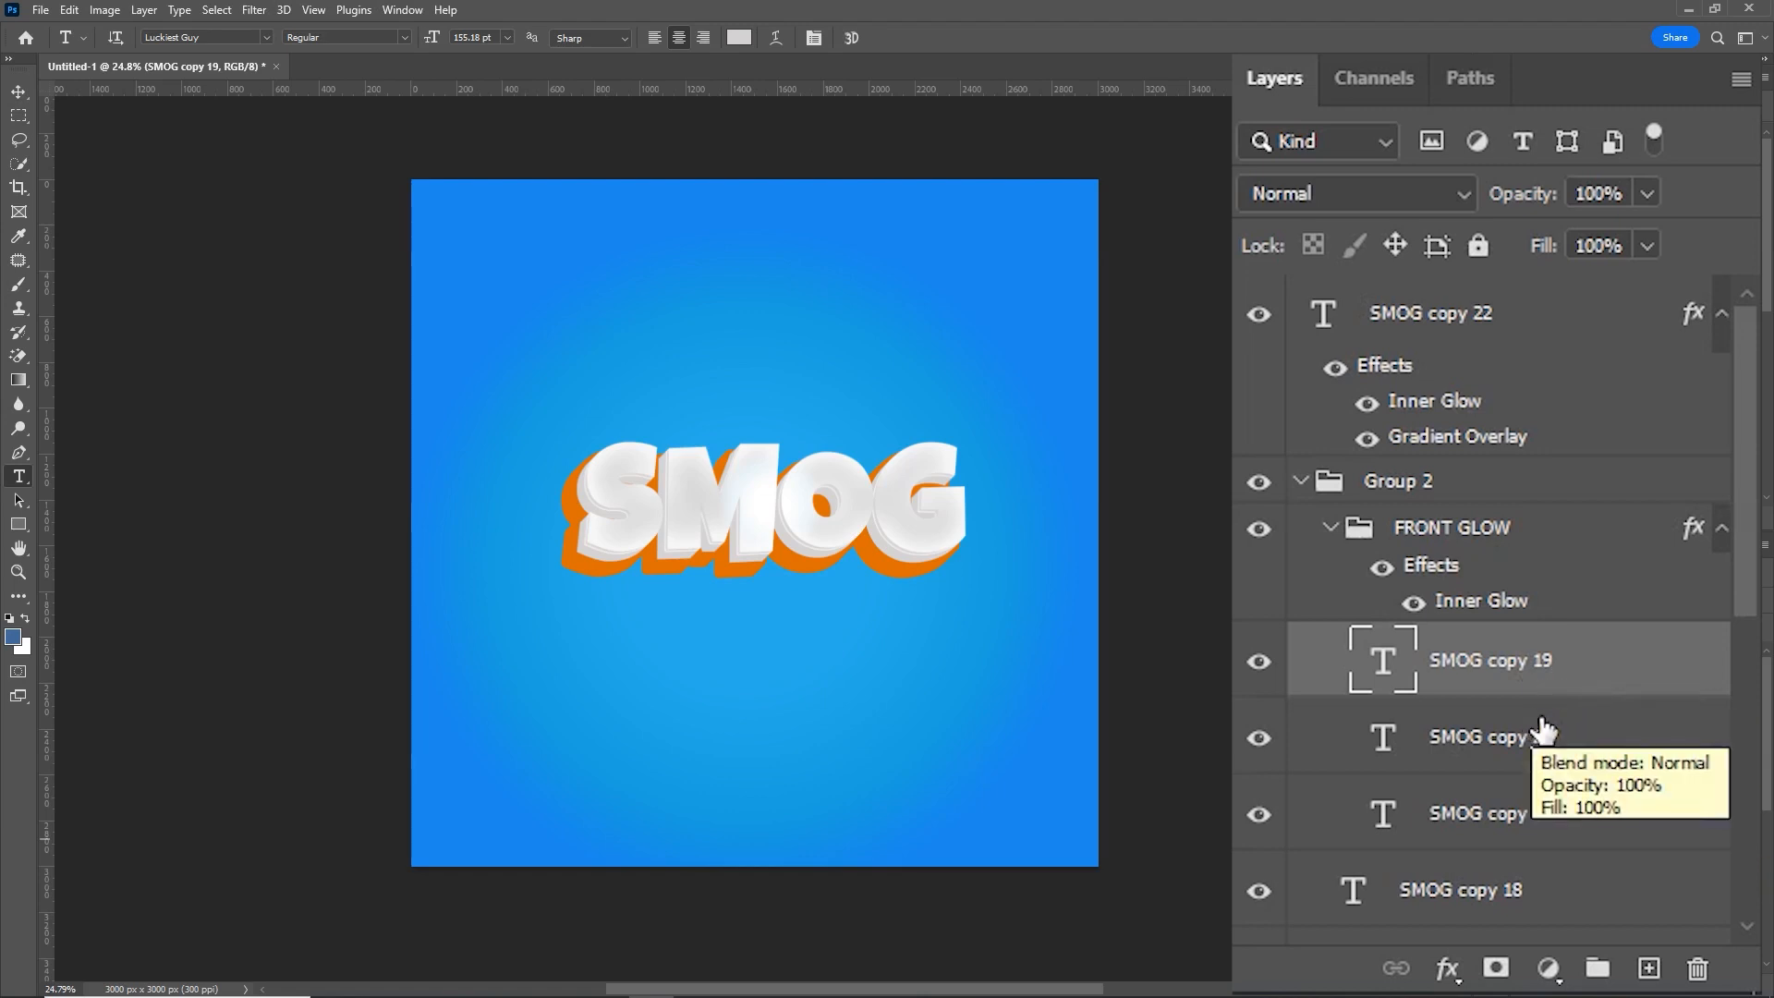
{"action": "left_click_drag", "start_coordinate": [1556, 688], "coordinate": [1560, 778]}
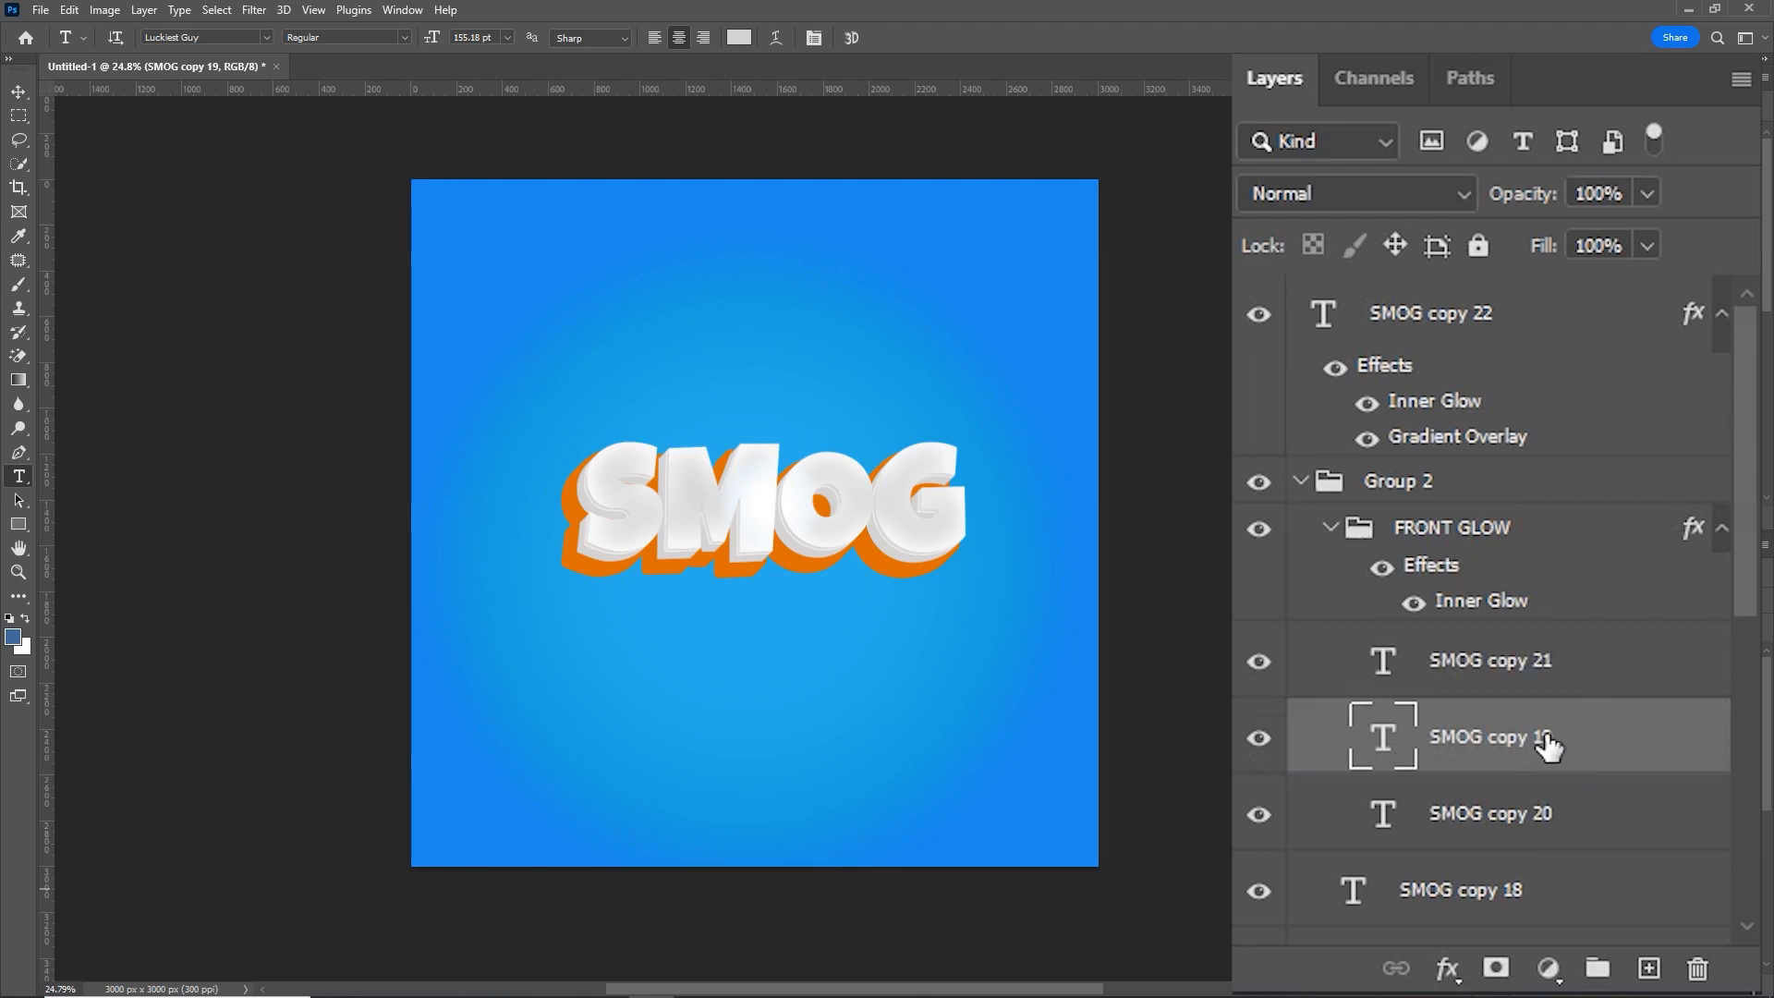
{"action": "left_click", "coordinate": [1337, 533]}
{"action": "left_click", "coordinate": [1330, 528]}
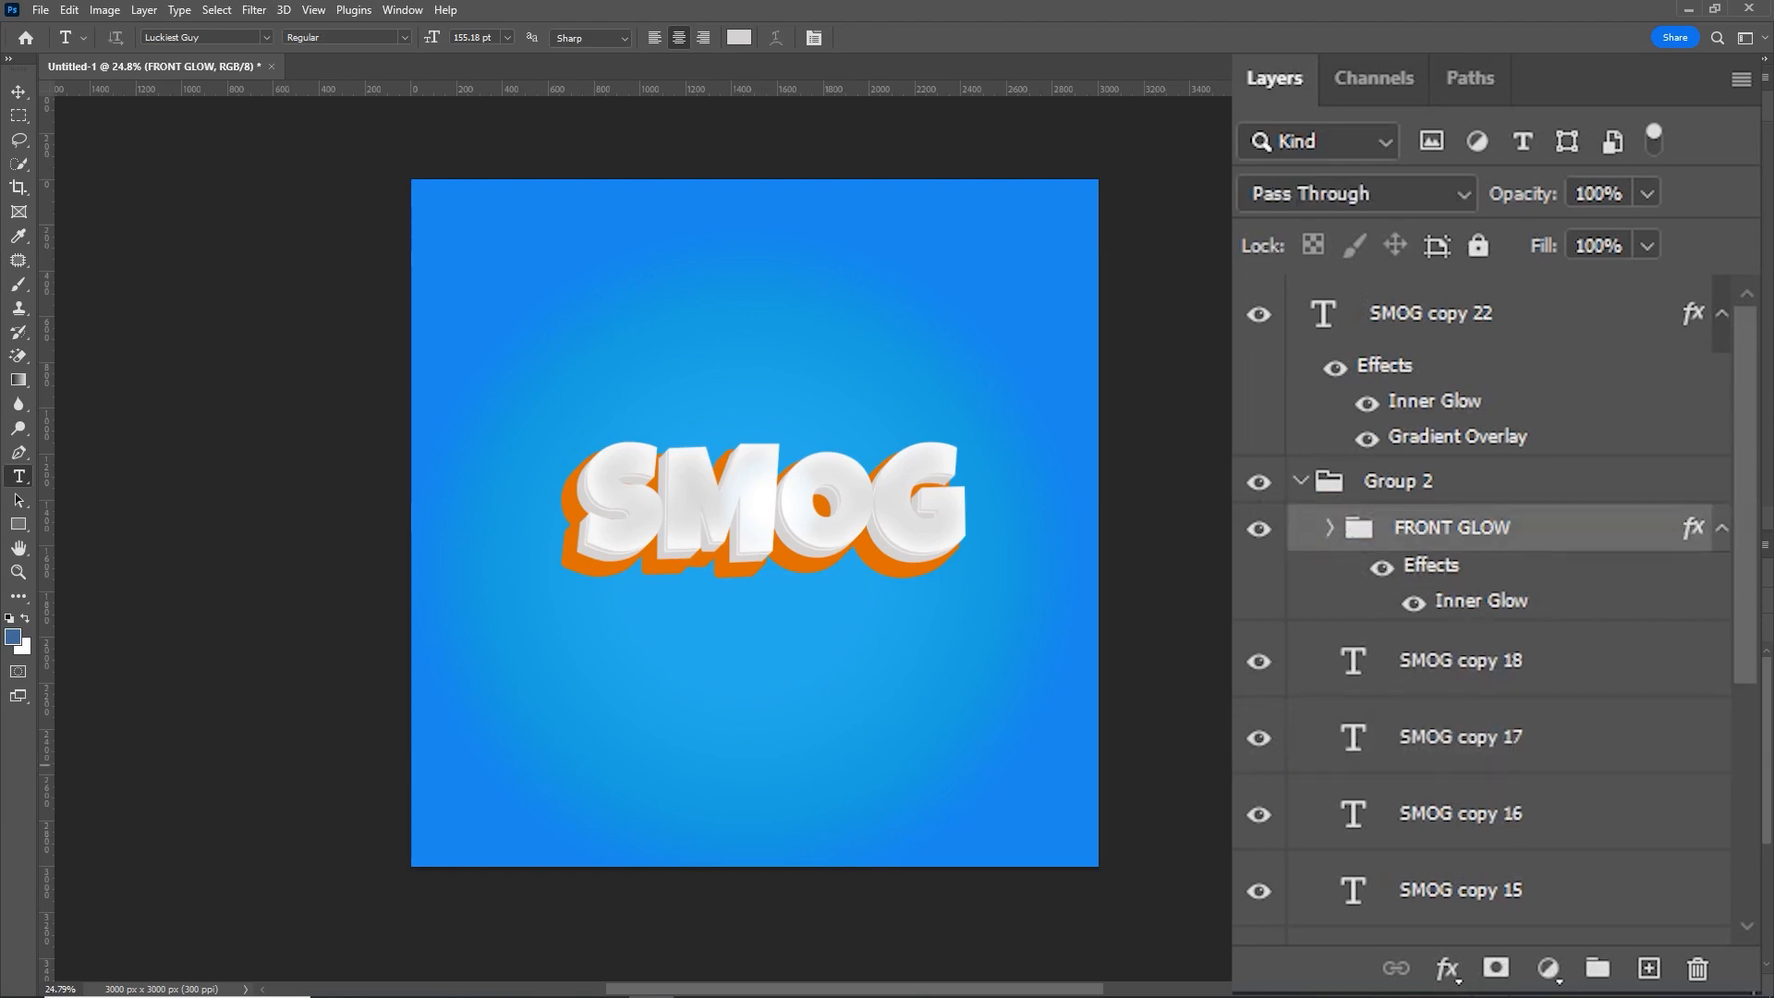
Step: Group the remaining text layers of Group 2, from SMOG copy 18 down to SMOG, into a nested group
{"action": "left_click", "coordinate": [1301, 482]}
{"action": "left_click", "coordinate": [1300, 482]}
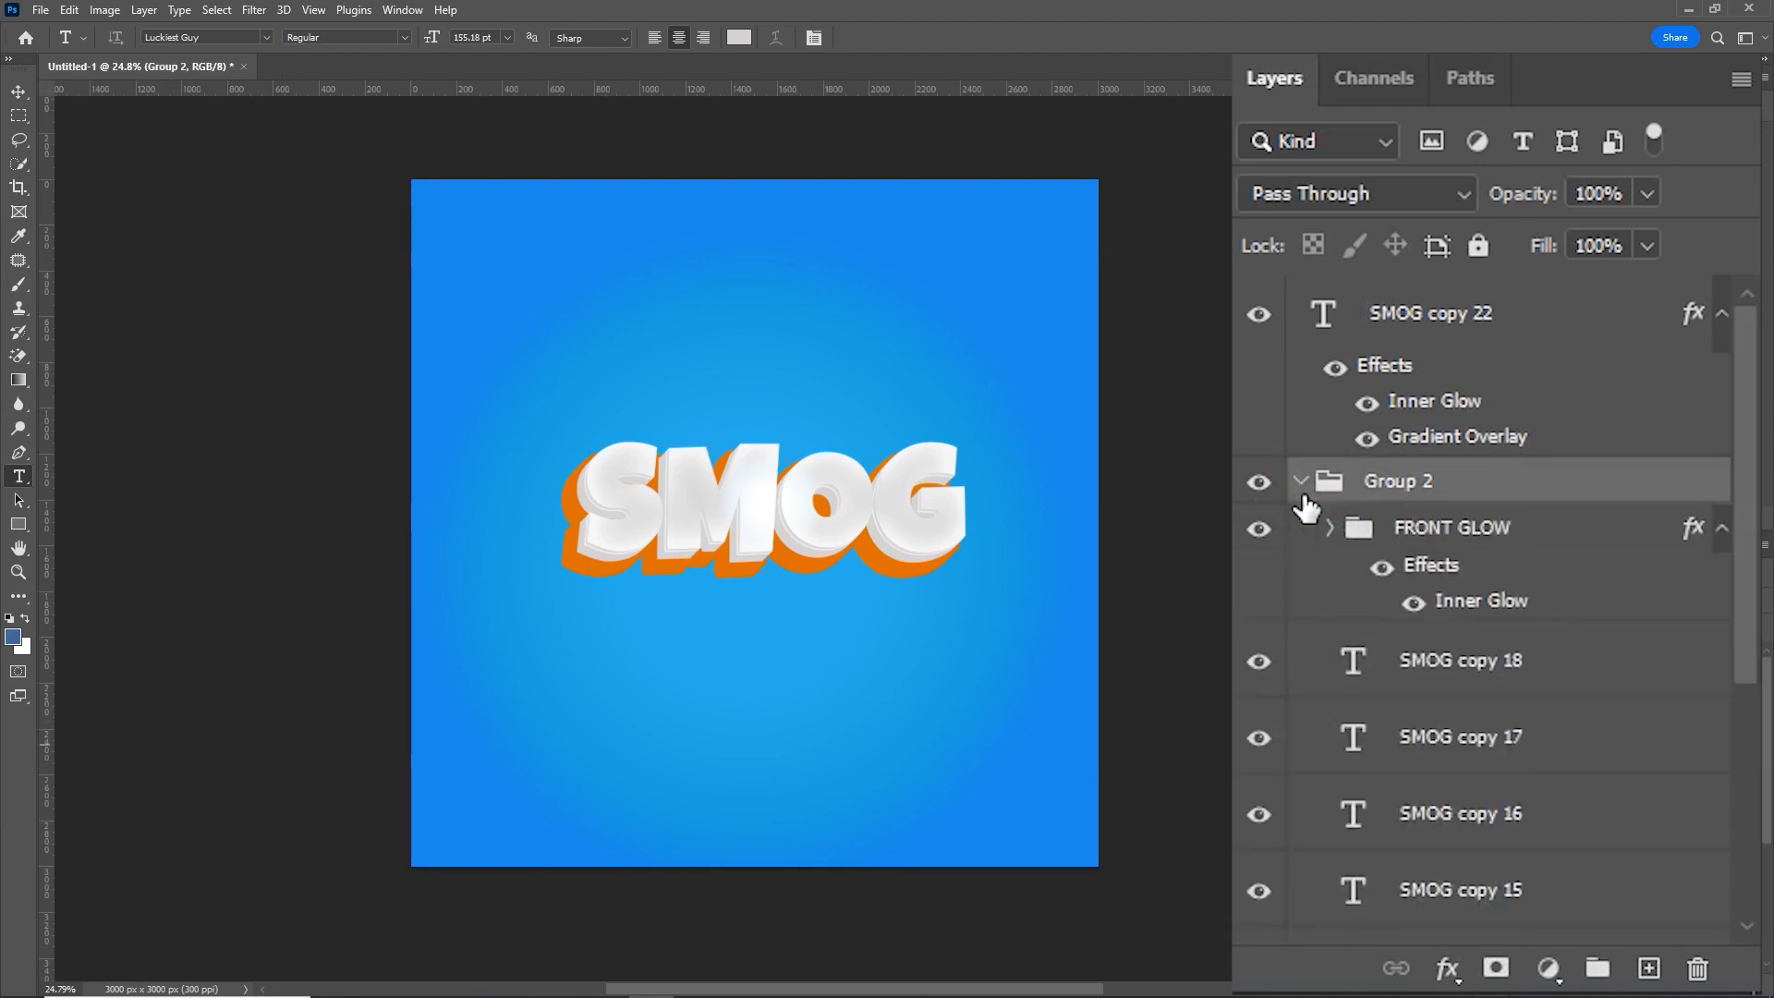
{"action": "left_click", "coordinate": [1506, 679]}
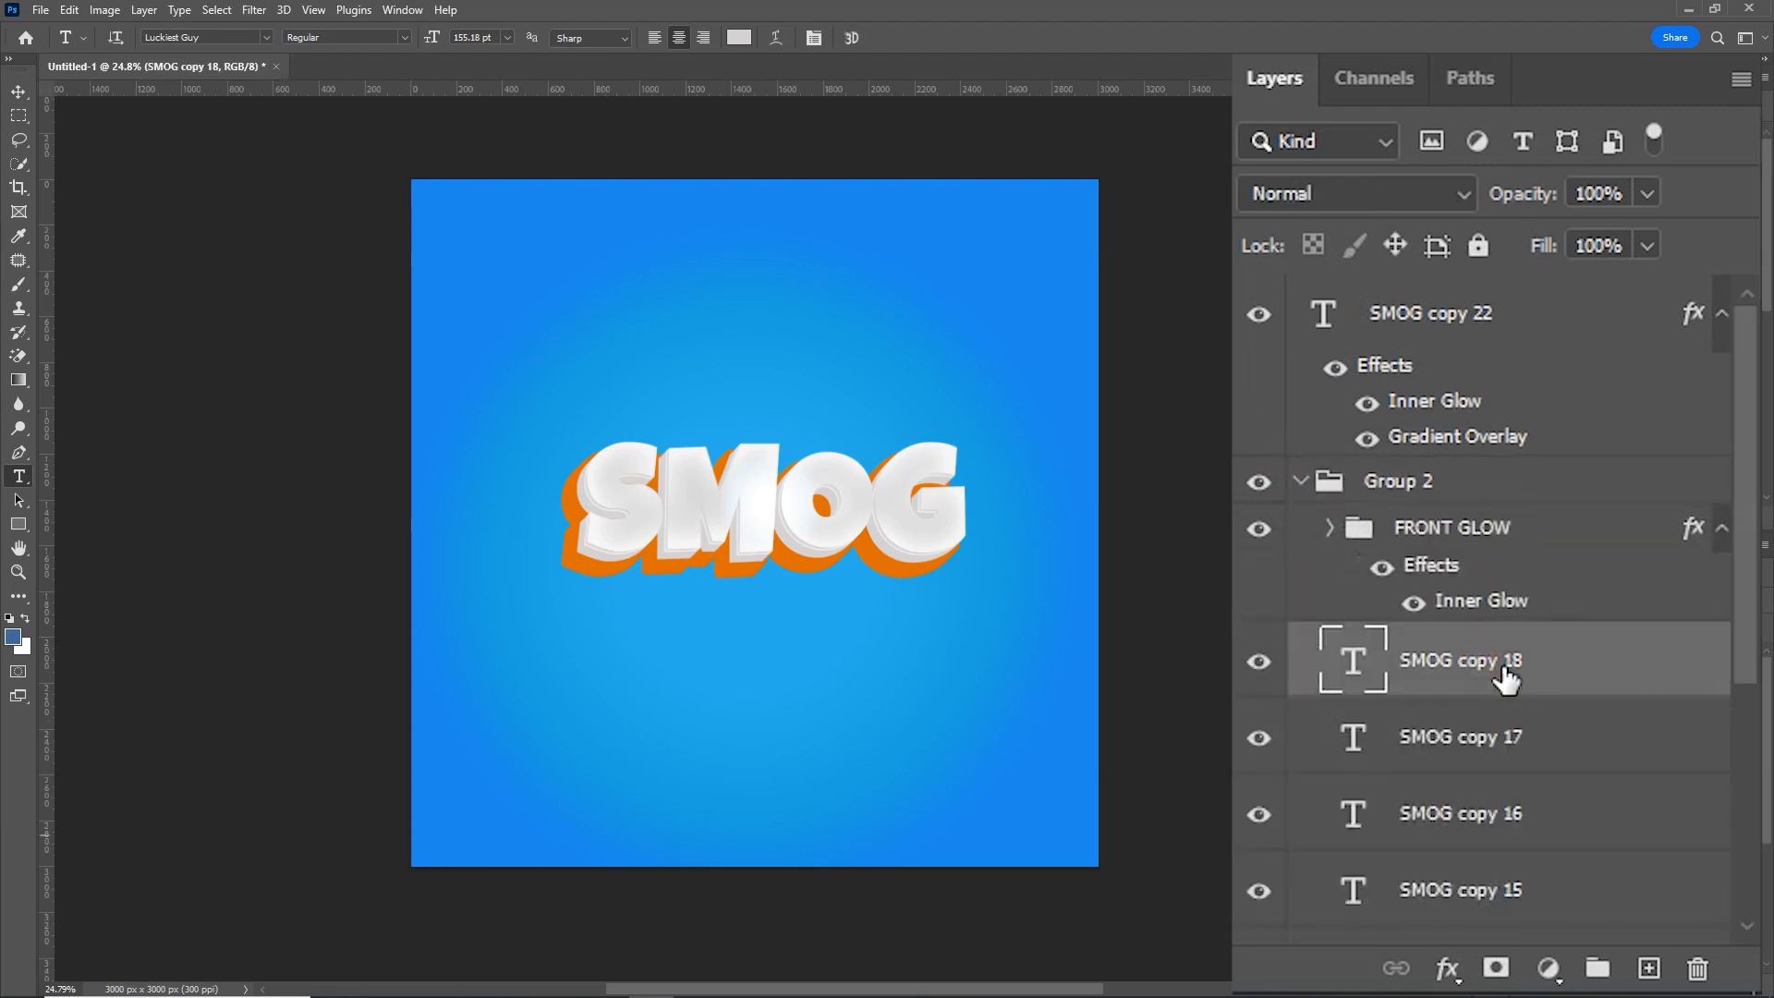
{"action": "scroll", "coordinate": [1506, 681], "scroll_direction": "down", "scroll_amount": 5}
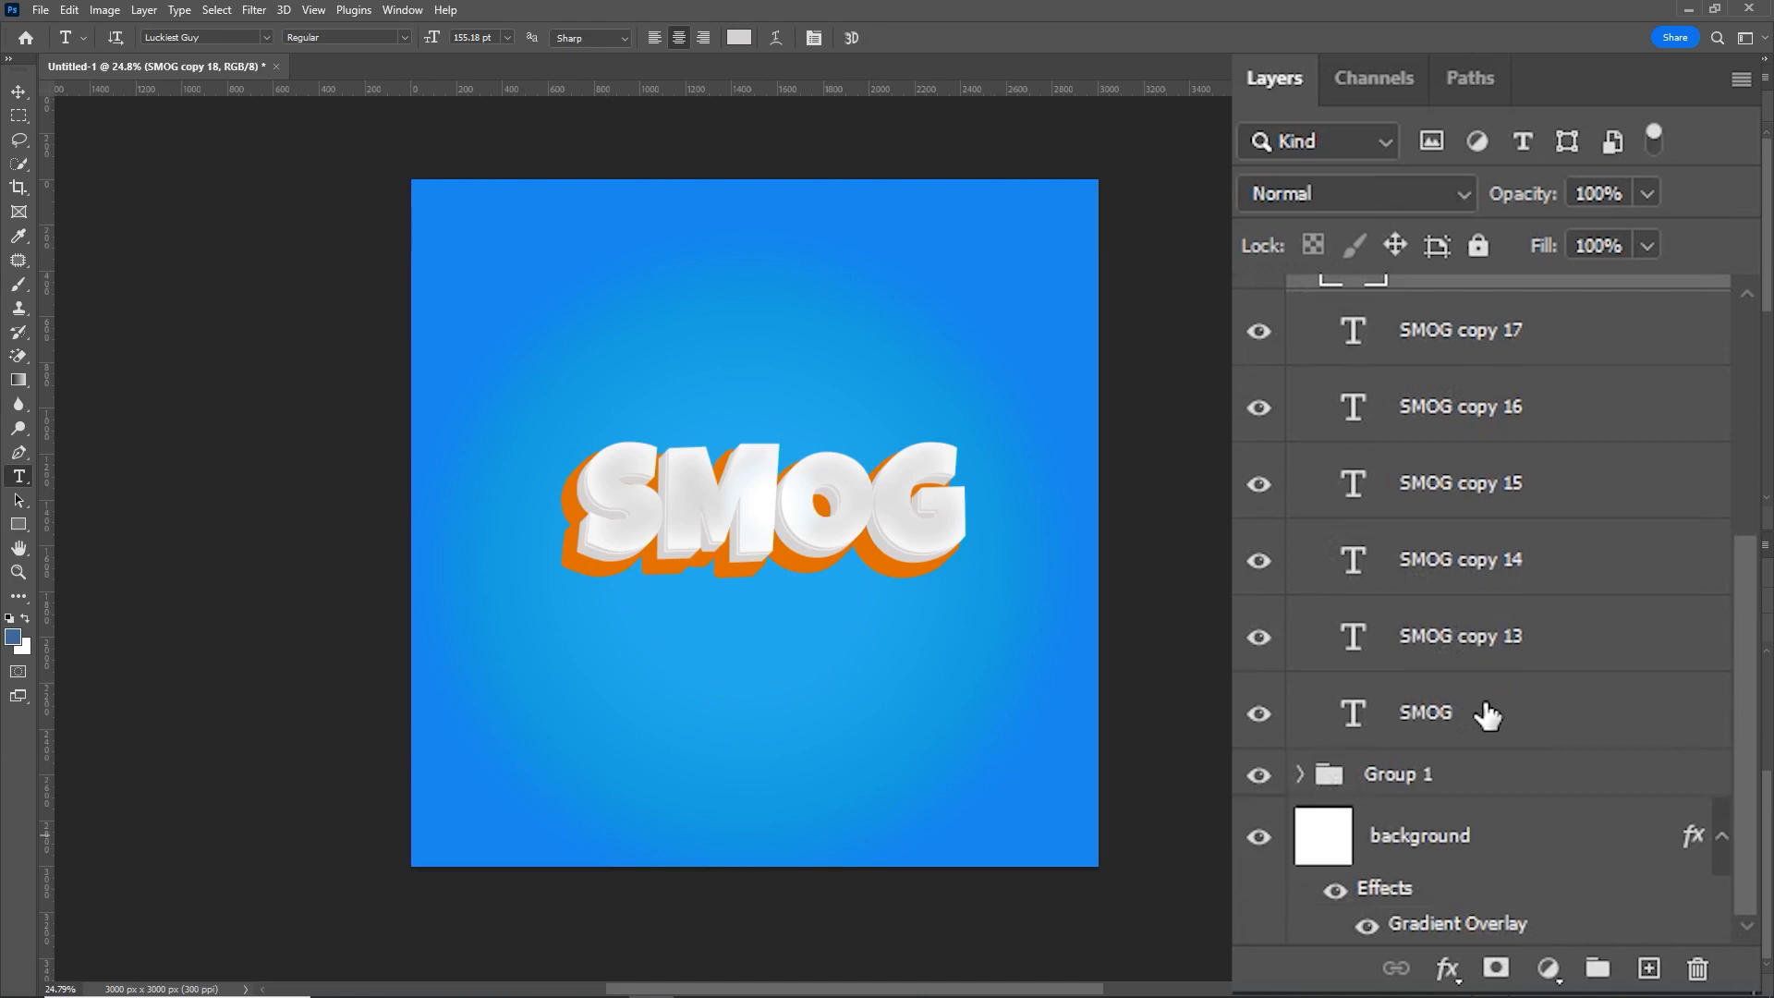
{"action": "key", "text": "shift"}
{"action": "left_click", "coordinate": [1523, 659], "text": "shift"}
{"action": "scroll", "coordinate": [1522, 638], "scroll_direction": "up", "scroll_amount": 5}
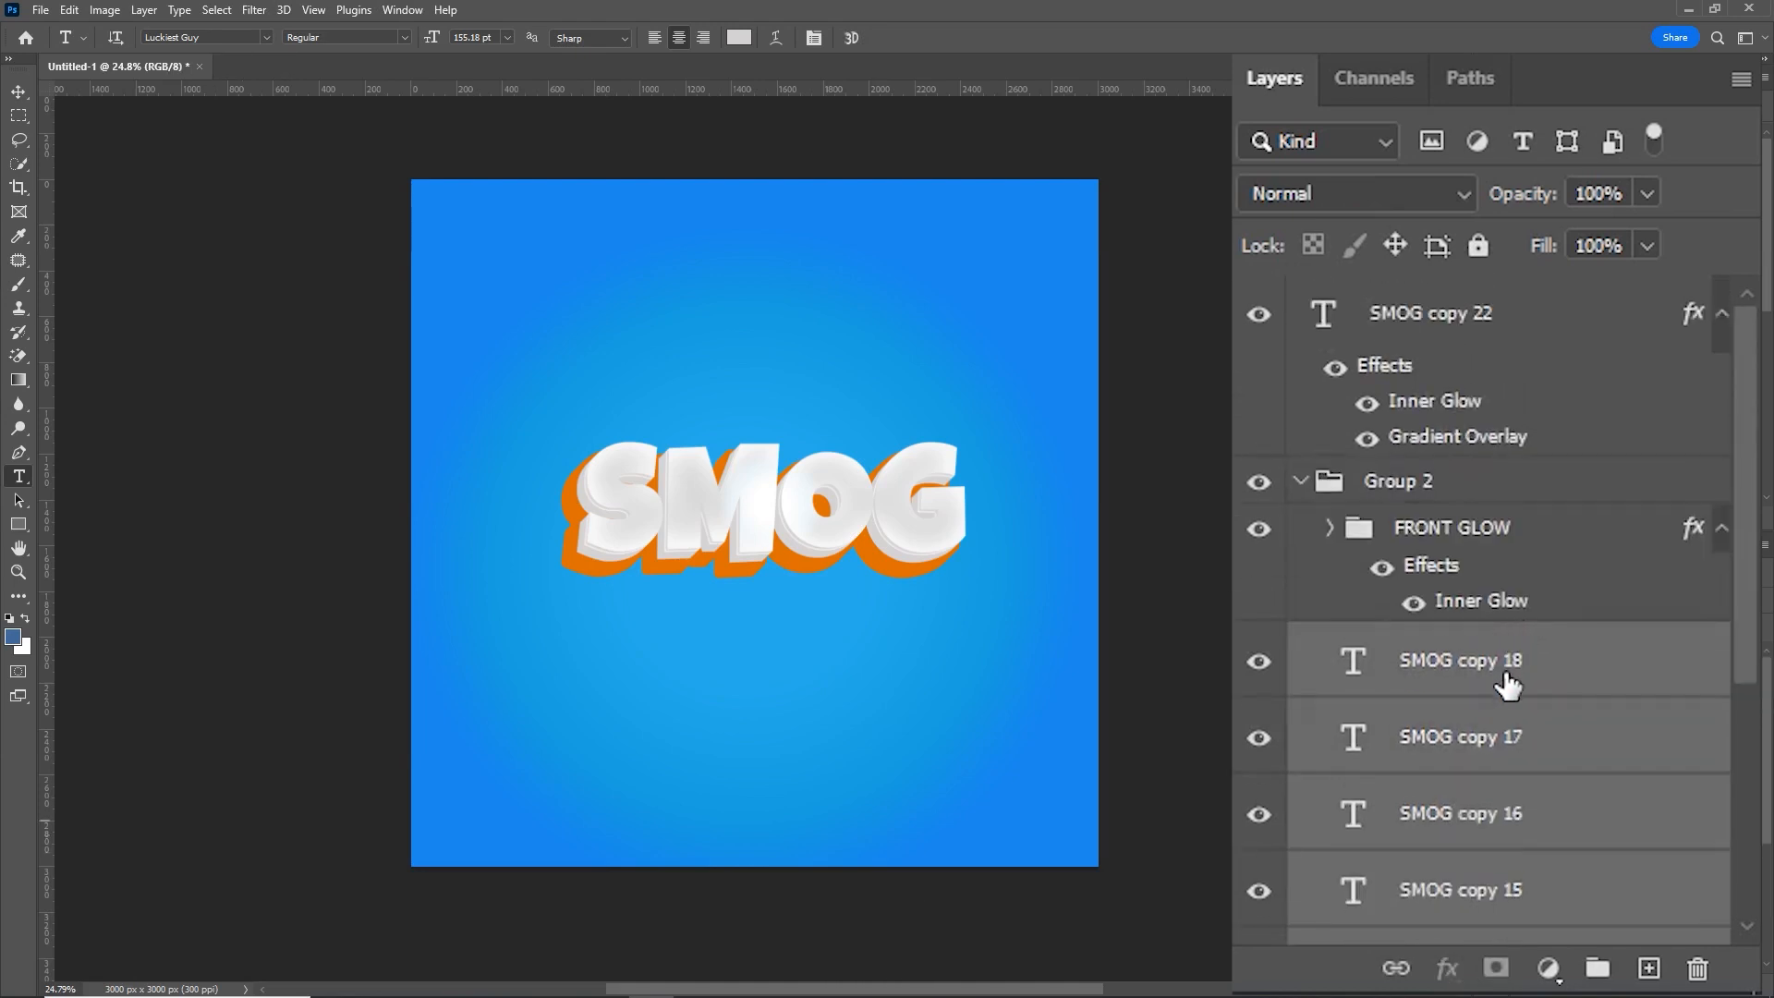
{"action": "key", "text": "ctrl+g"}
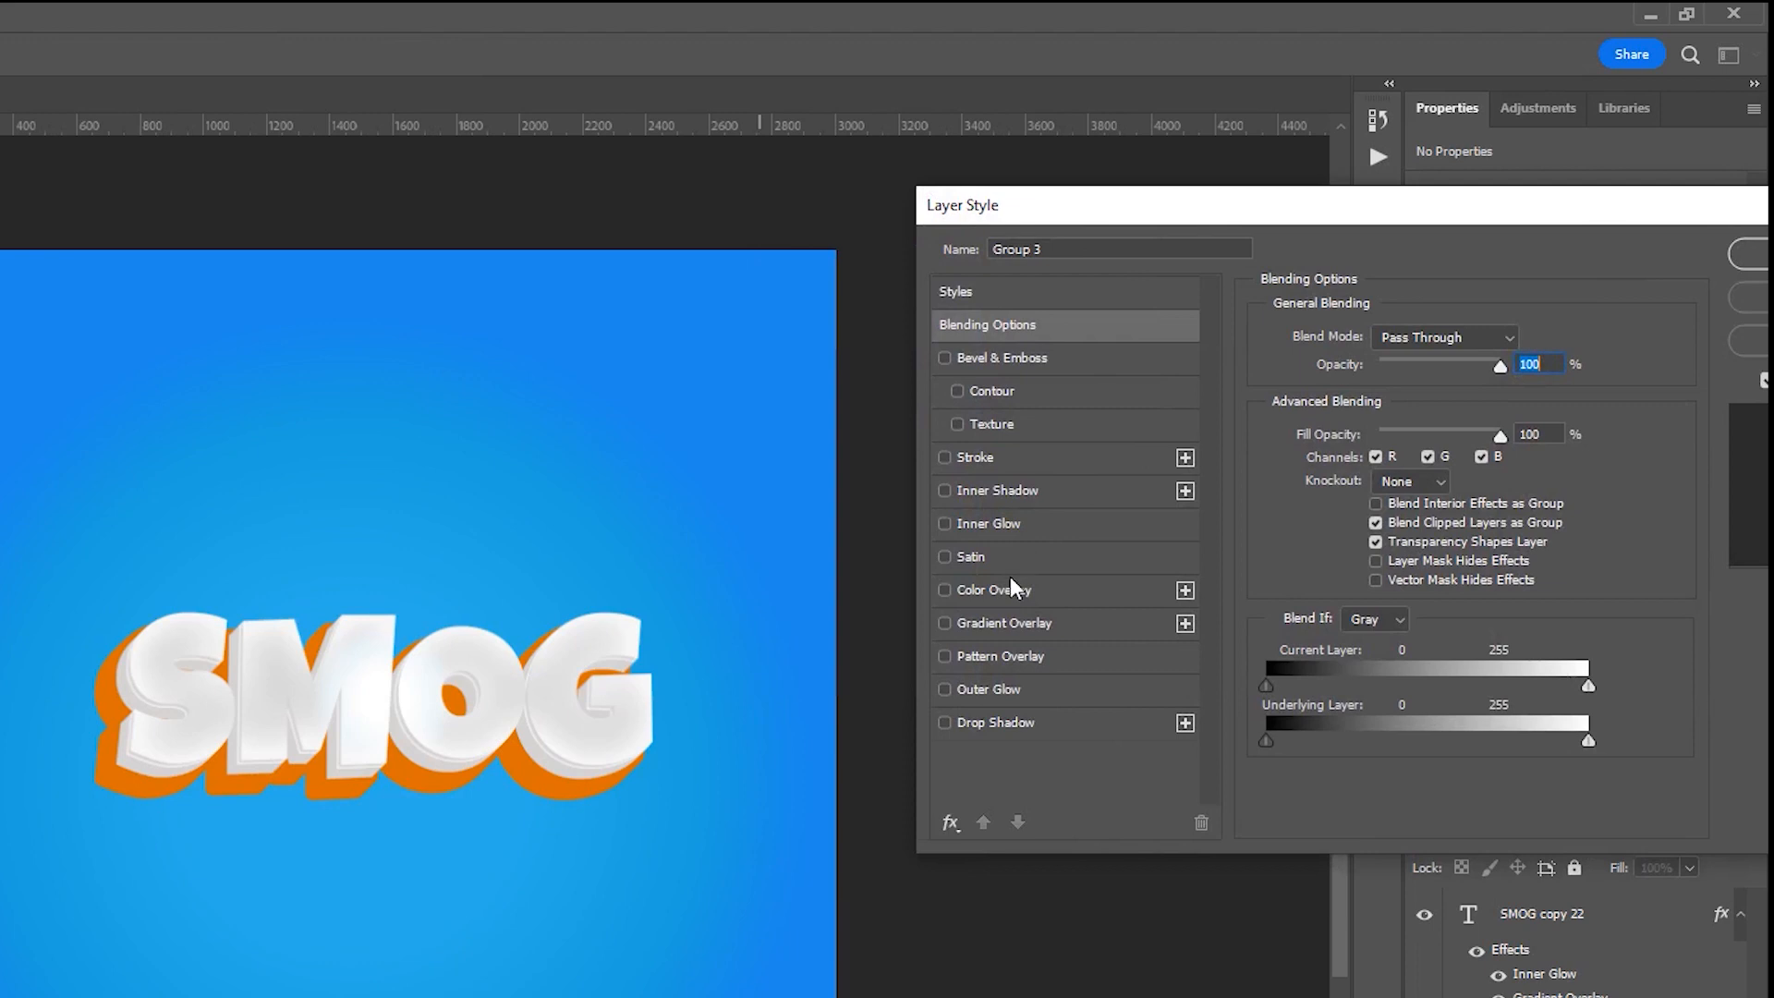
Step: Enable a Color Overlay on the new nested group, and try an Inner Shadow before disabling it again
{"action": "left_click", "coordinate": [1011, 585]}
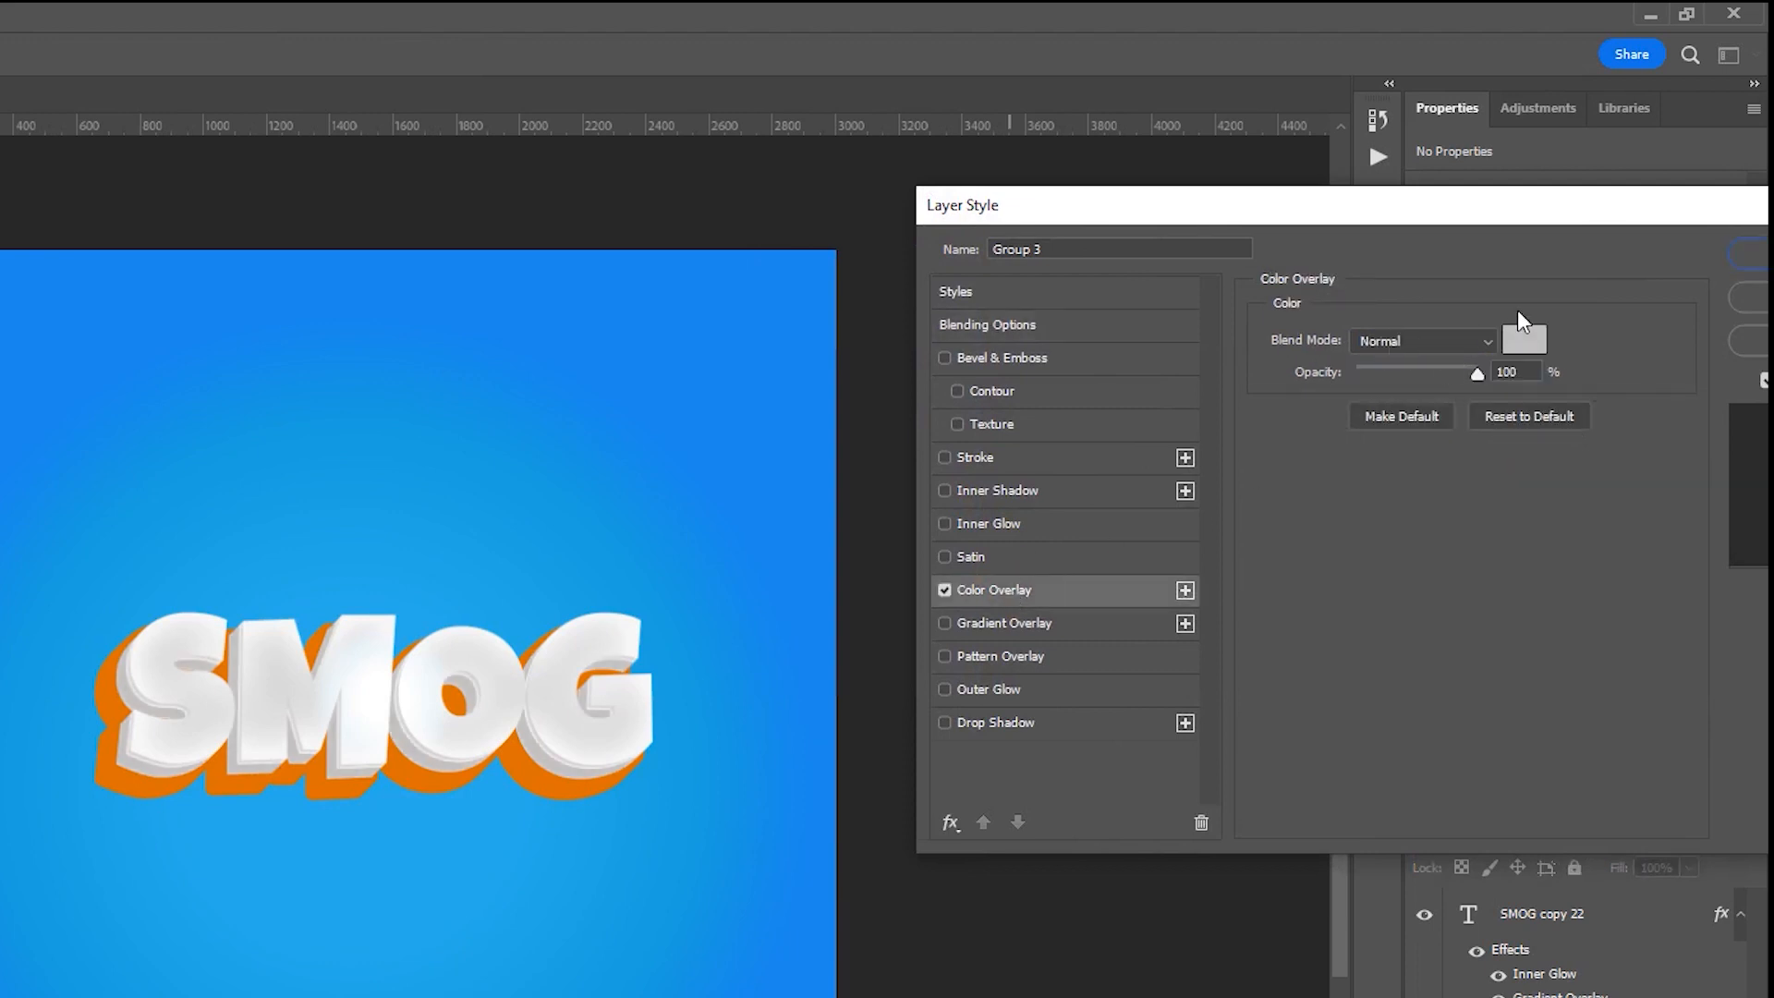
{"action": "left_click_drag", "start_coordinate": [1544, 218], "coordinate": [1459, 208]}
{"action": "left_click", "coordinate": [926, 482]}
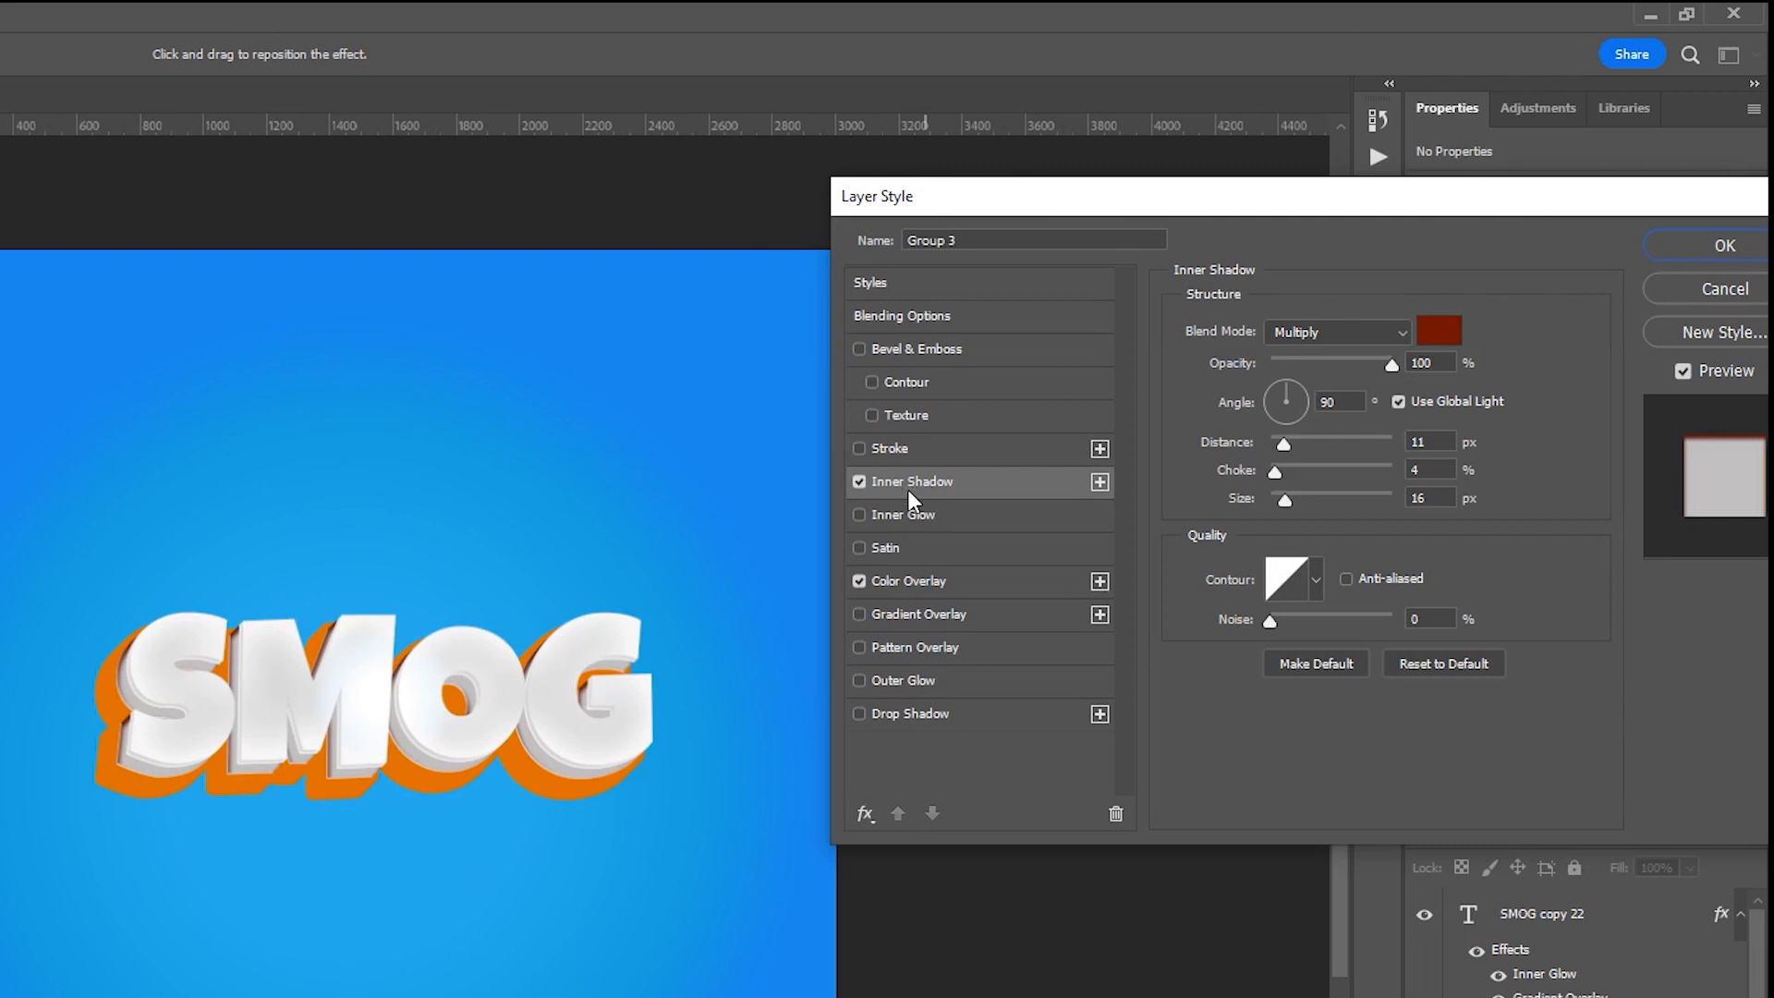
{"action": "left_click", "coordinate": [857, 481]}
Step: Enable a white Inner Glow on the nested group with size 21 px and opacity 32%
{"action": "left_click", "coordinate": [878, 513]}
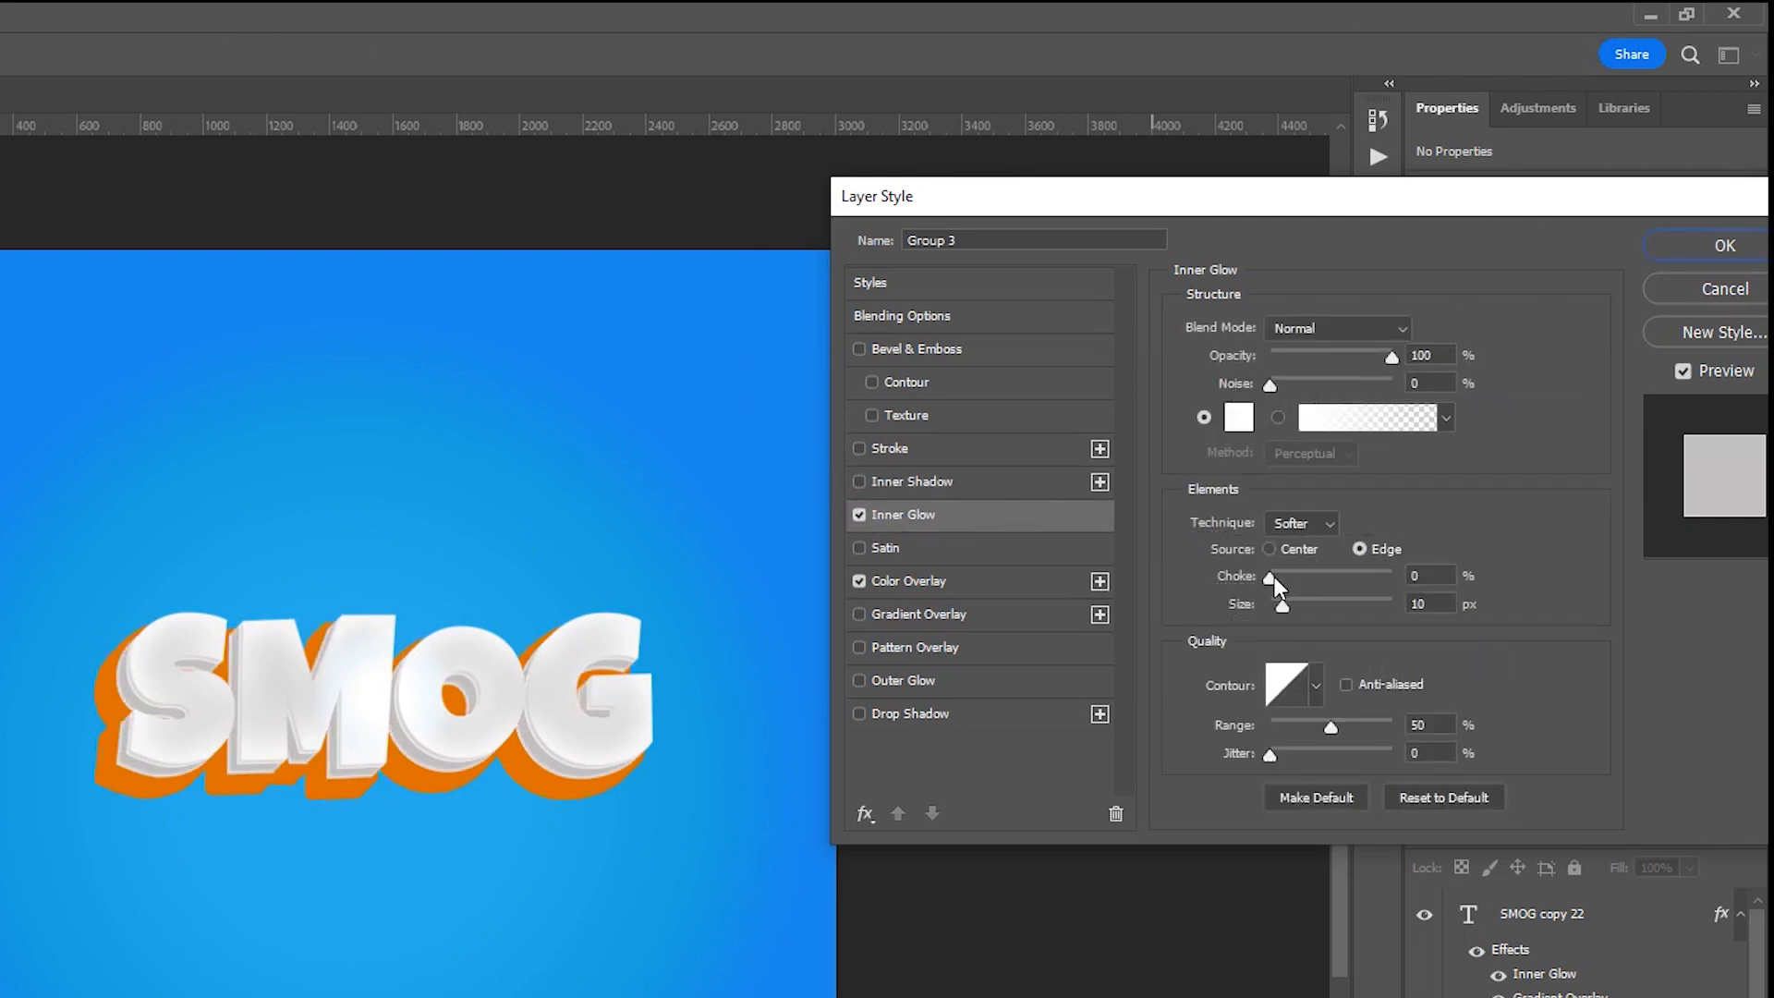
{"action": "mouse_move", "coordinate": [1283, 600]}
{"action": "left_mouse_down"}
{"action": "mouse_move", "coordinate": [1319, 603]}
{"action": "mouse_move", "coordinate": [1288, 611]}
{"action": "left_mouse_up"}
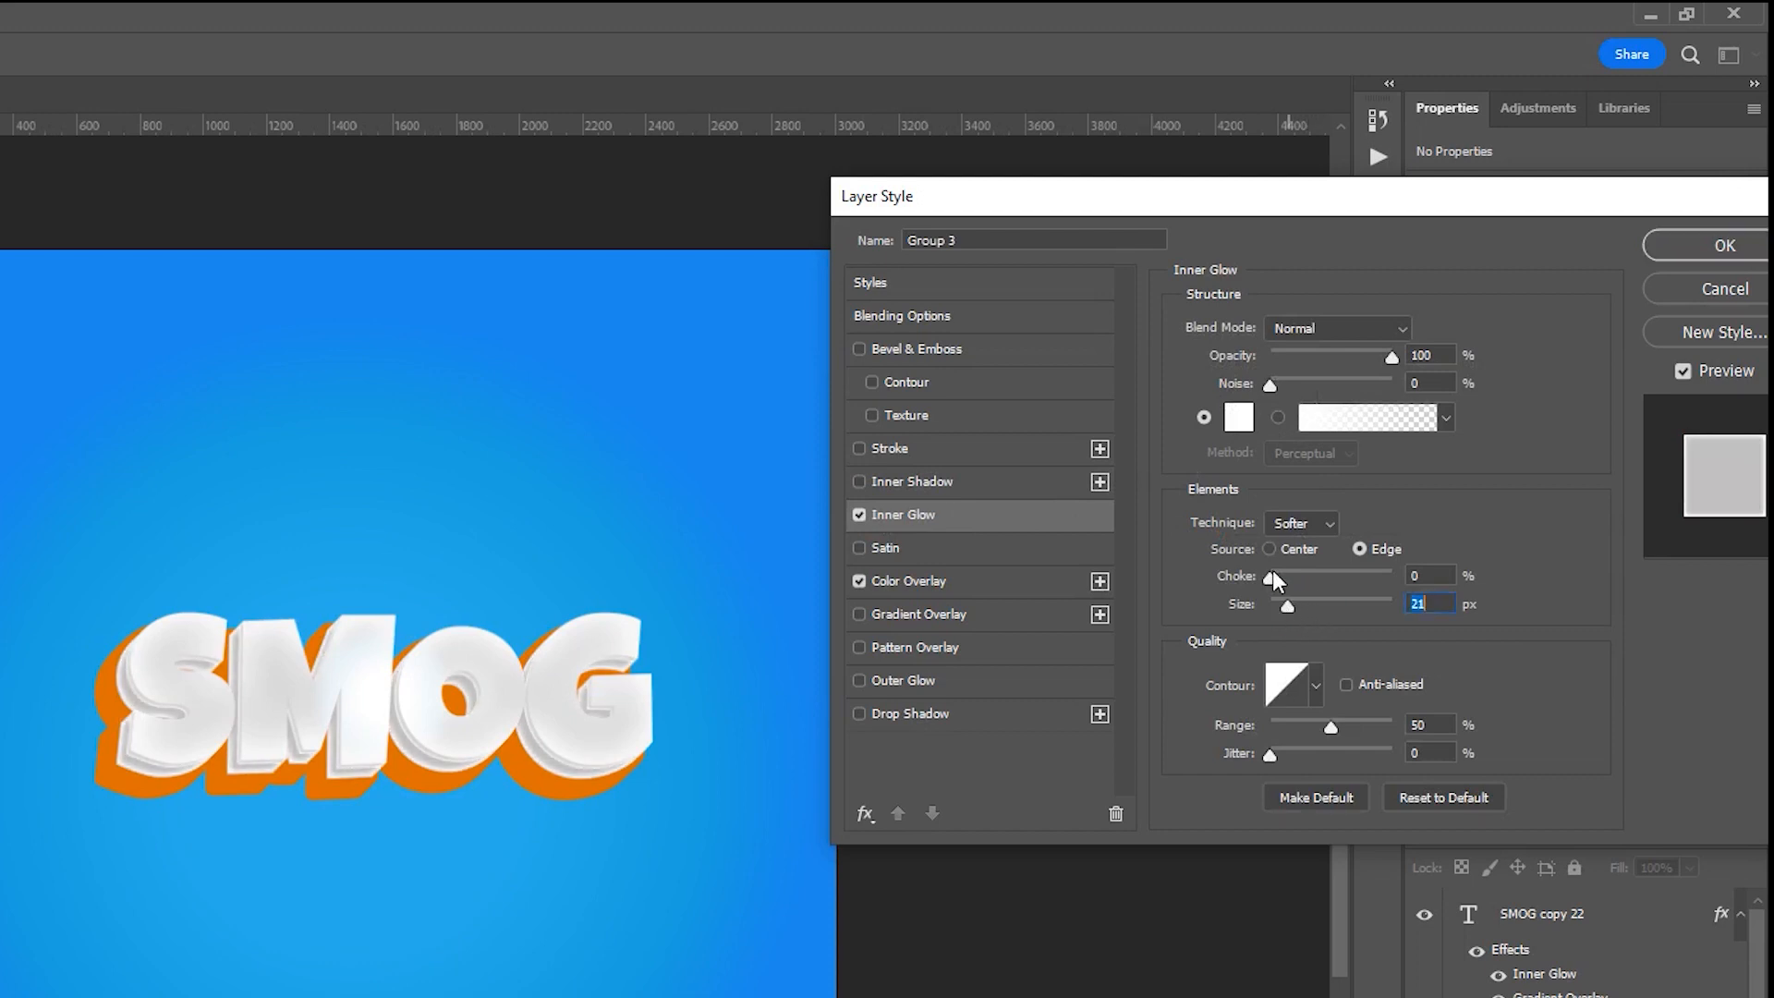
{"action": "mouse_move", "coordinate": [1338, 356]}
{"action": "left_mouse_down"}
{"action": "mouse_move", "coordinate": [1269, 364]}
{"action": "mouse_move", "coordinate": [1310, 364]}
{"action": "left_mouse_up"}
Step: Set the nested group's Color Overlay colour to grey bfbcbc, and try a Stroke before disabling it again
{"action": "left_click", "coordinate": [987, 582]}
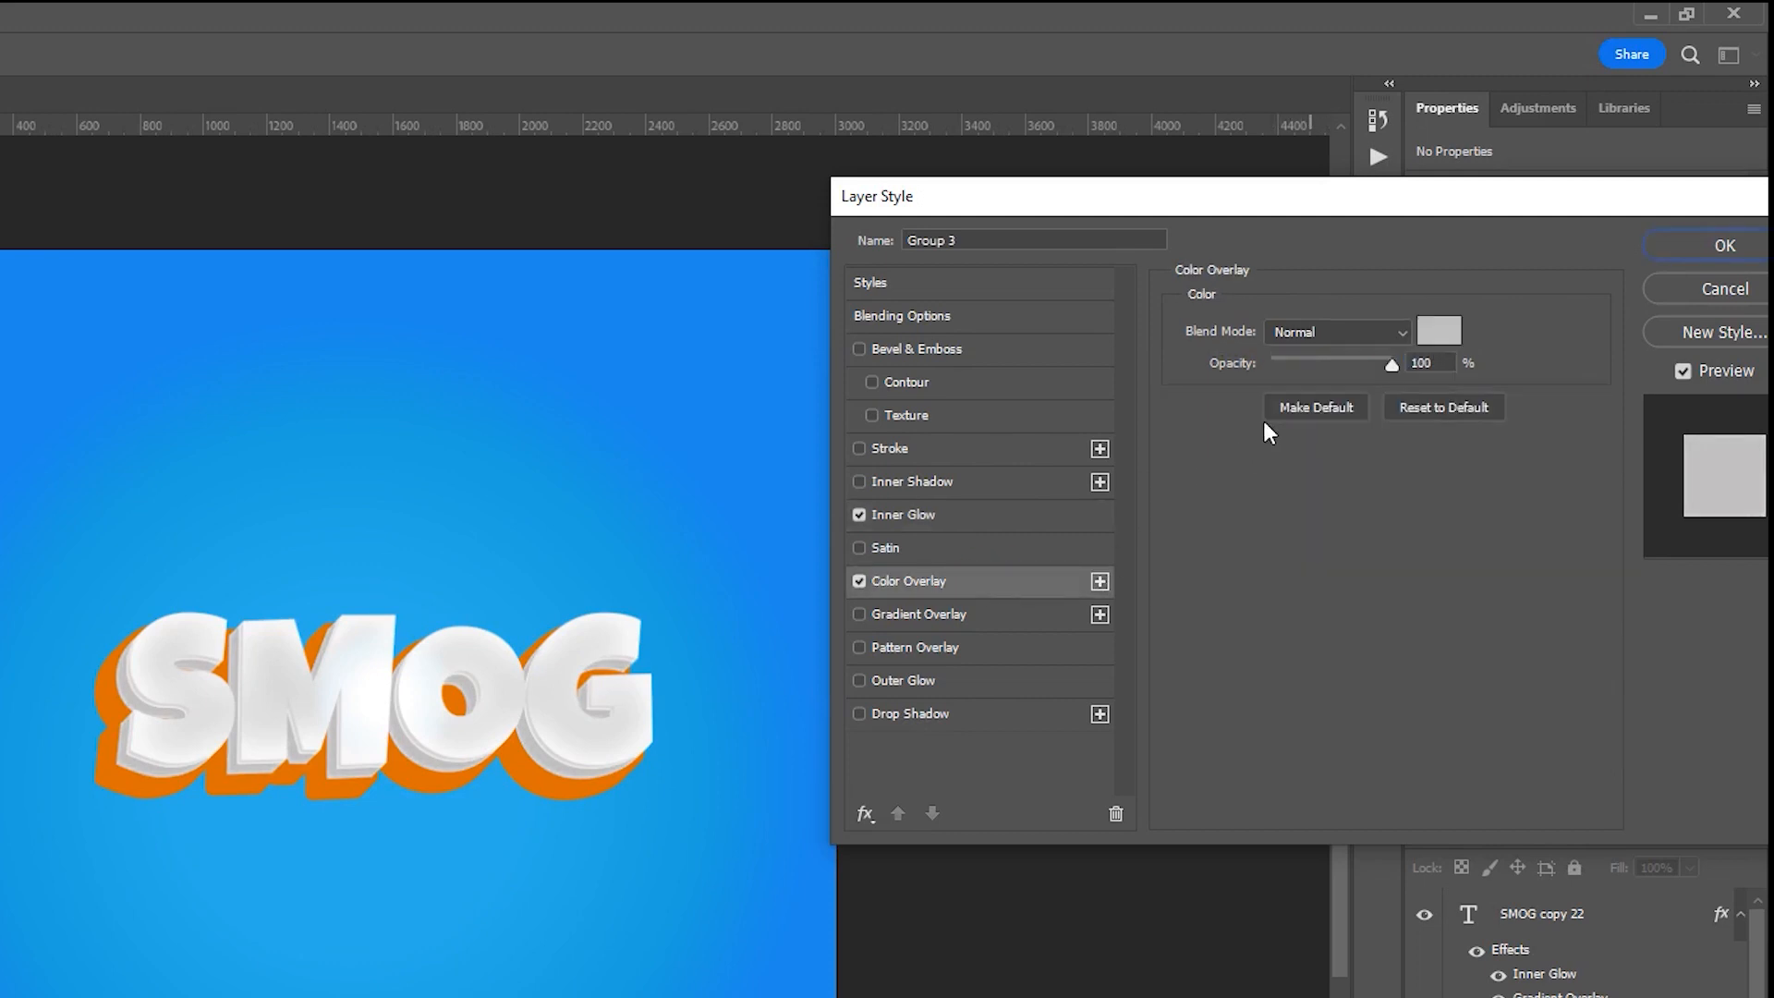
{"action": "left_click", "coordinate": [1434, 330]}
{"action": "left_click_drag", "start_coordinate": [1096, 311], "coordinate": [1096, 312]}
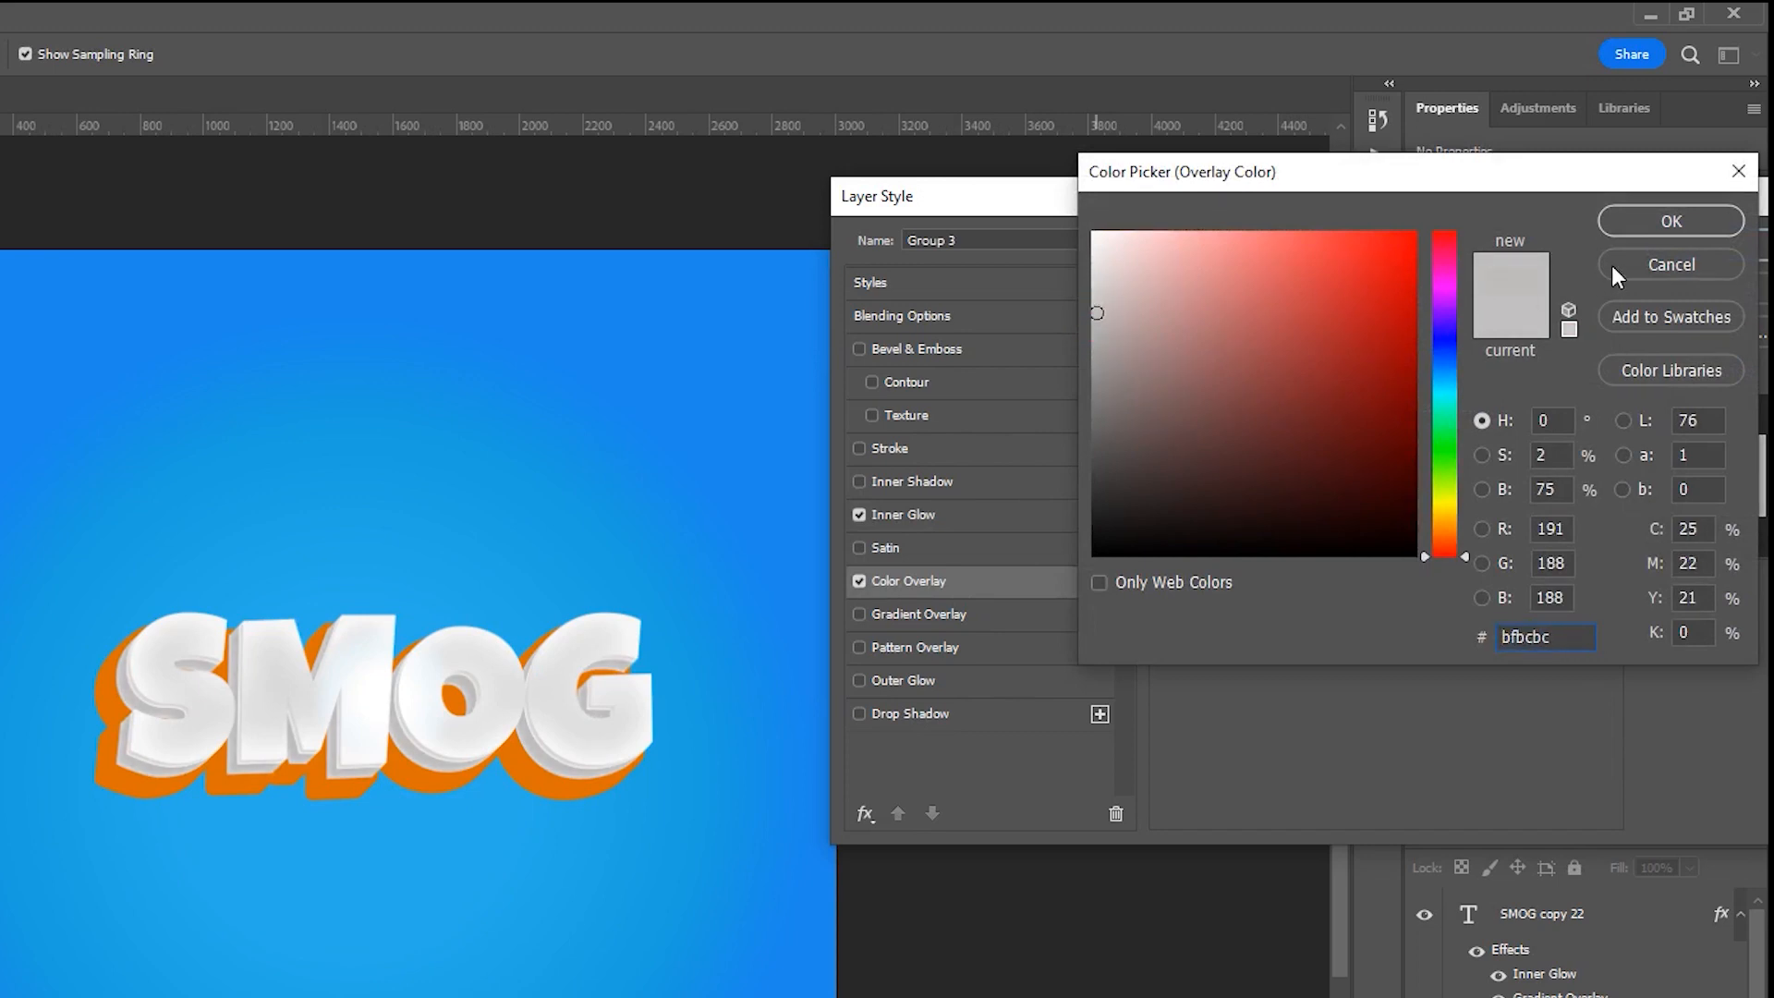
{"action": "left_click", "coordinate": [1641, 225]}
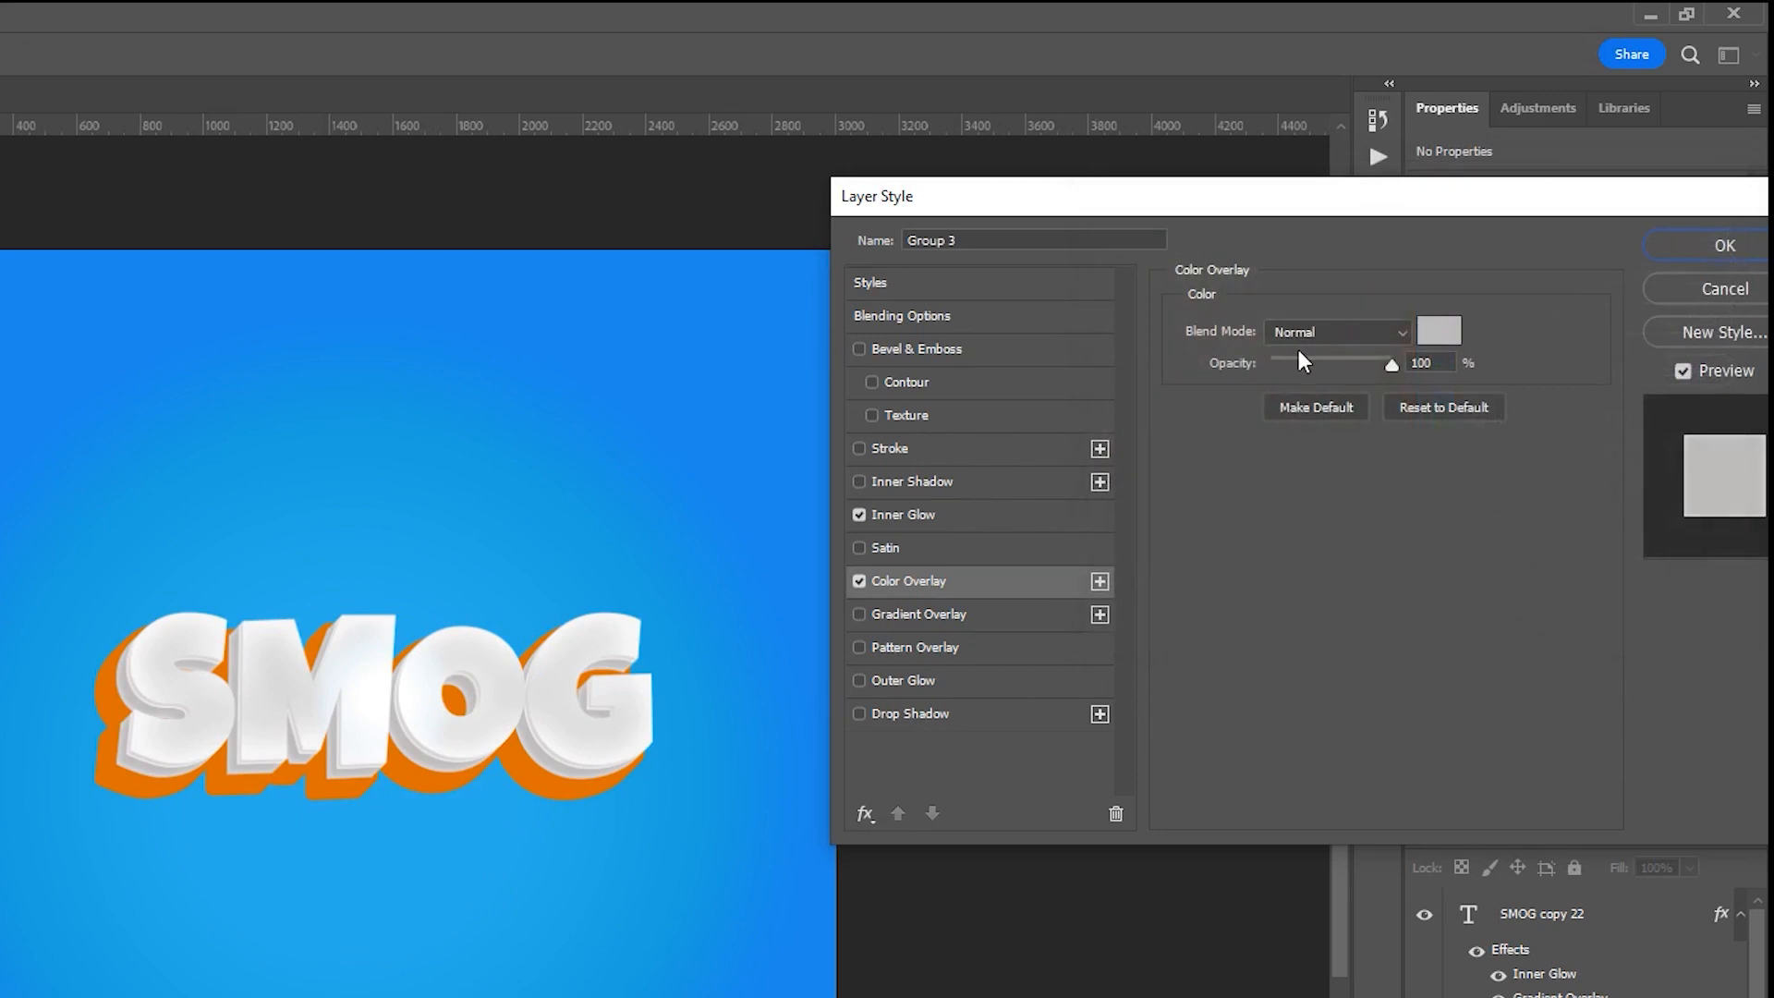
{"action": "left_click", "coordinate": [991, 453]}
{"action": "left_click", "coordinate": [860, 448]}
Step: Set the nested group's Inner Glow opacity to 47% and apply the layer style
{"action": "left_click", "coordinate": [934, 518]}
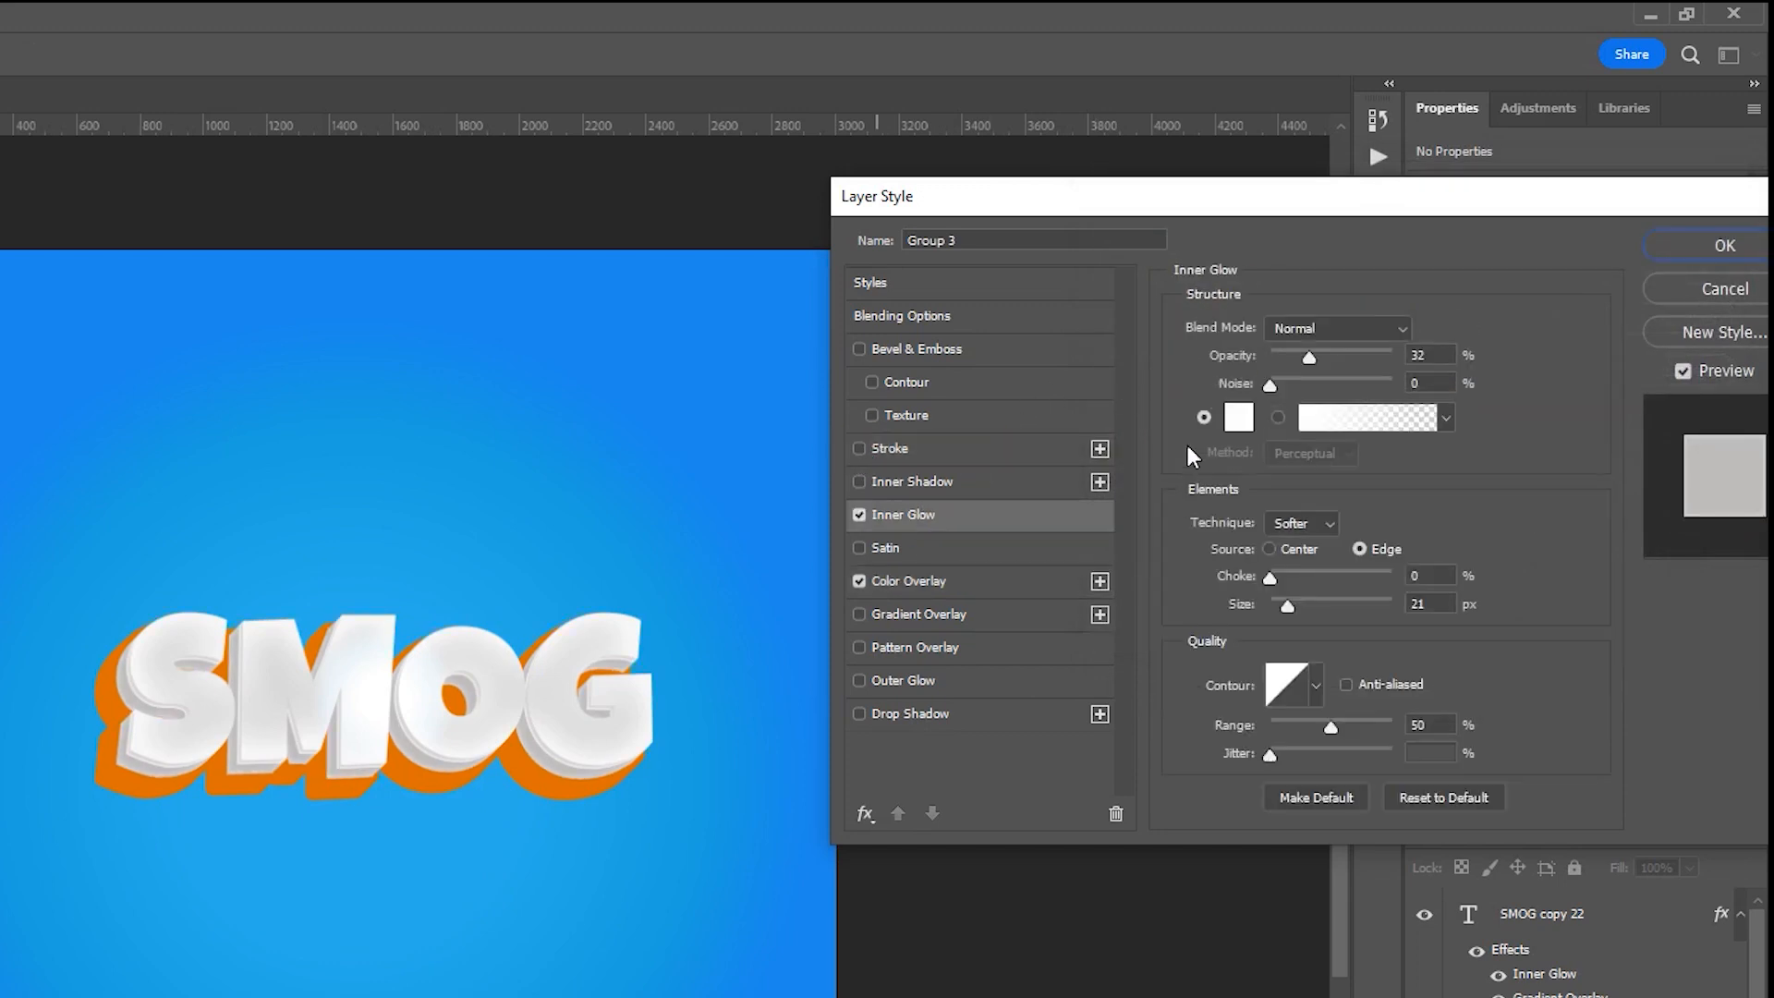
{"action": "mouse_move", "coordinate": [1311, 355]}
{"action": "left_mouse_down"}
{"action": "mouse_move", "coordinate": [1295, 353]}
{"action": "mouse_move", "coordinate": [1328, 357]}
{"action": "left_mouse_up"}
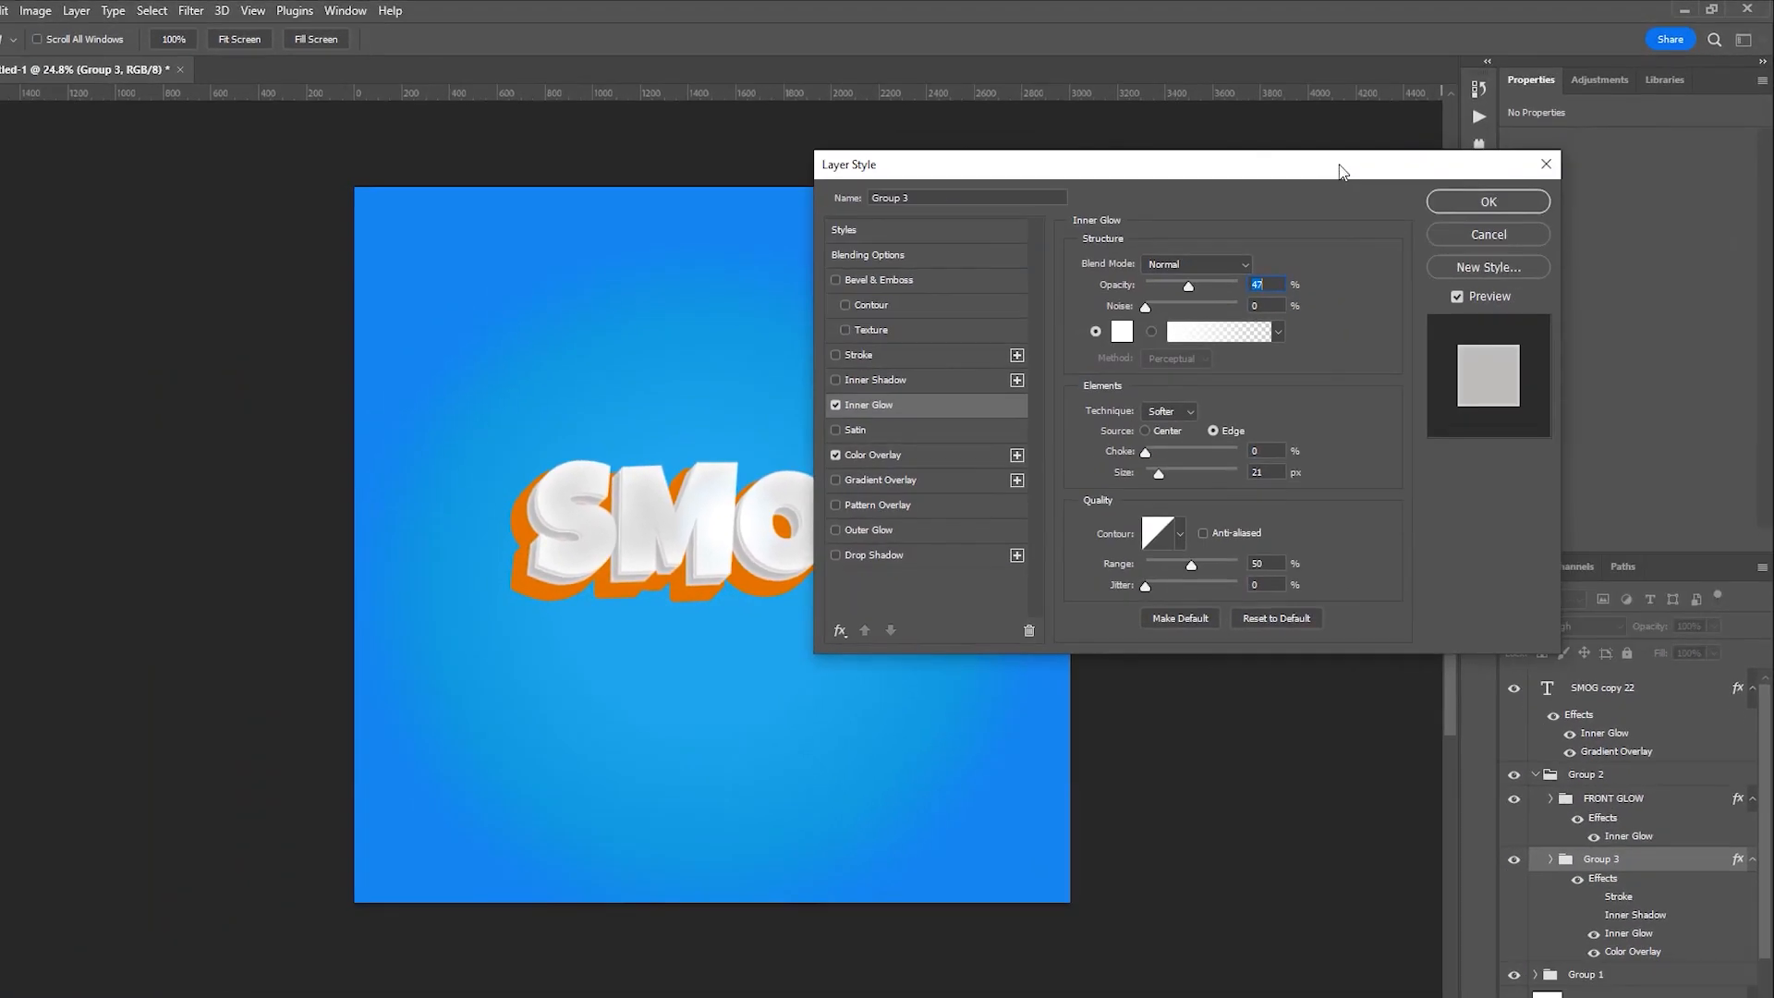
{"action": "left_click", "coordinate": [1488, 201]}
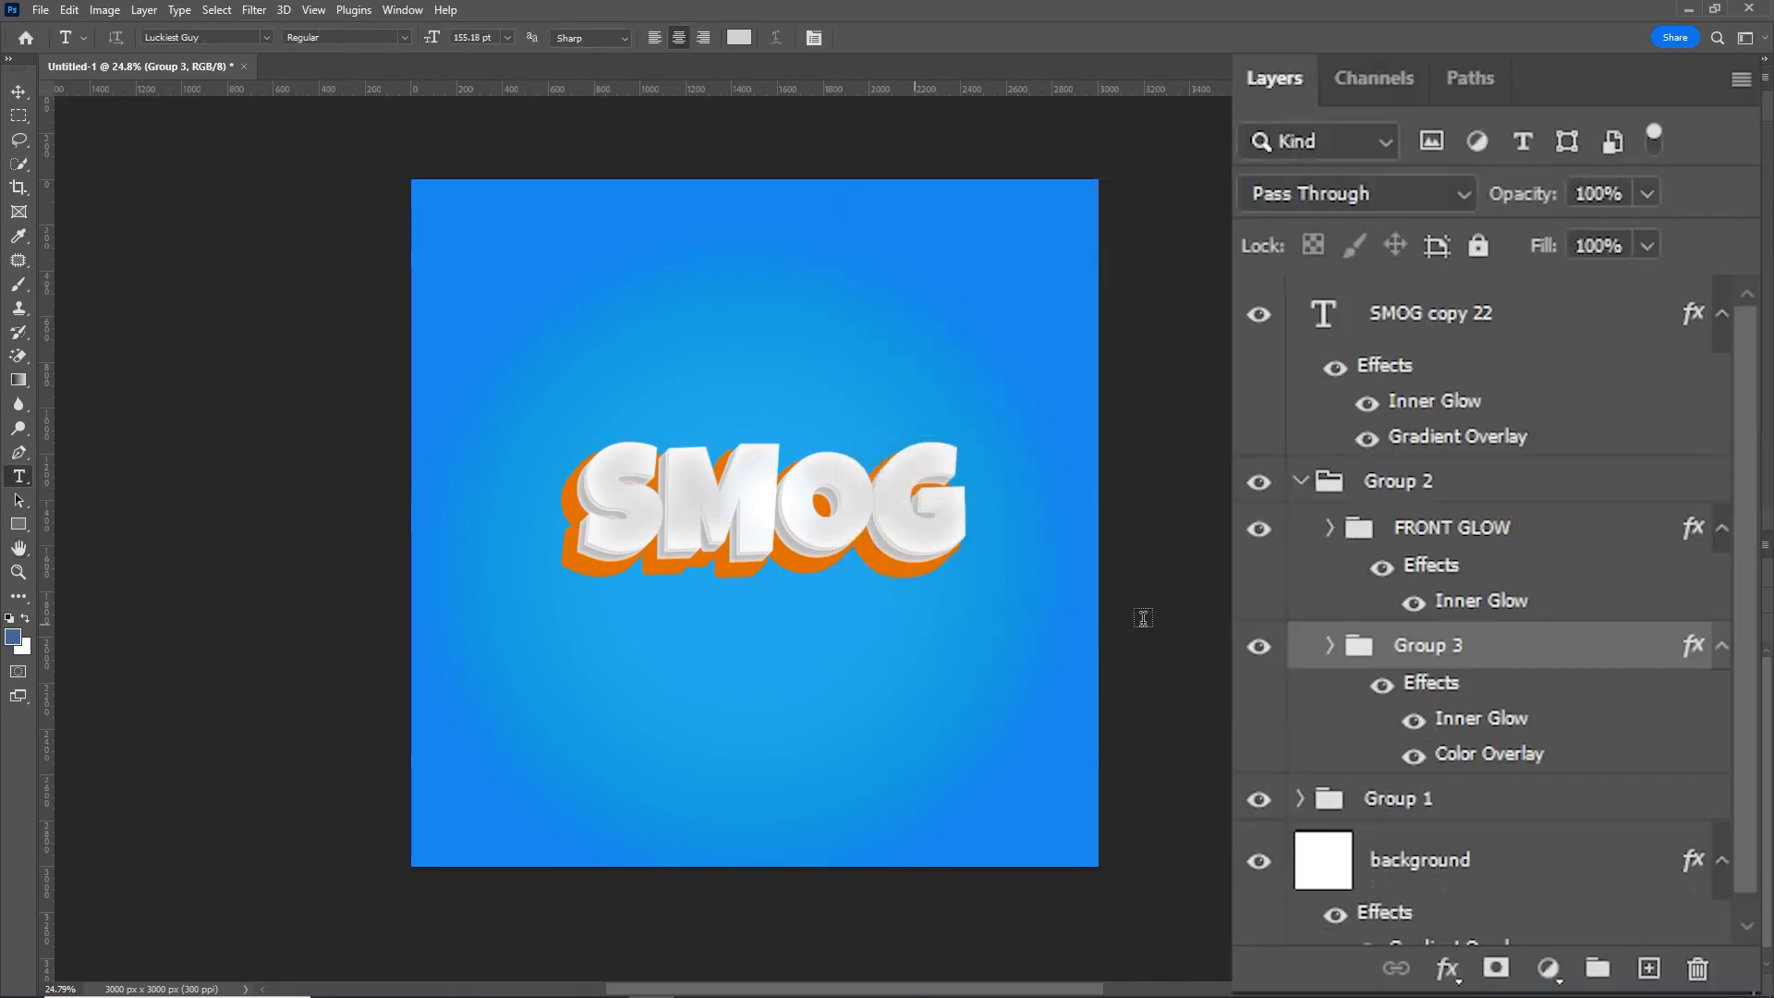
Step: Group the text layers SMOG copy 12 through SMOG copy 9 inside Group 1
{"action": "scroll", "coordinate": [1302, 792], "scroll_direction": "down", "scroll_amount": 1}
{"action": "left_click", "coordinate": [1300, 775]}
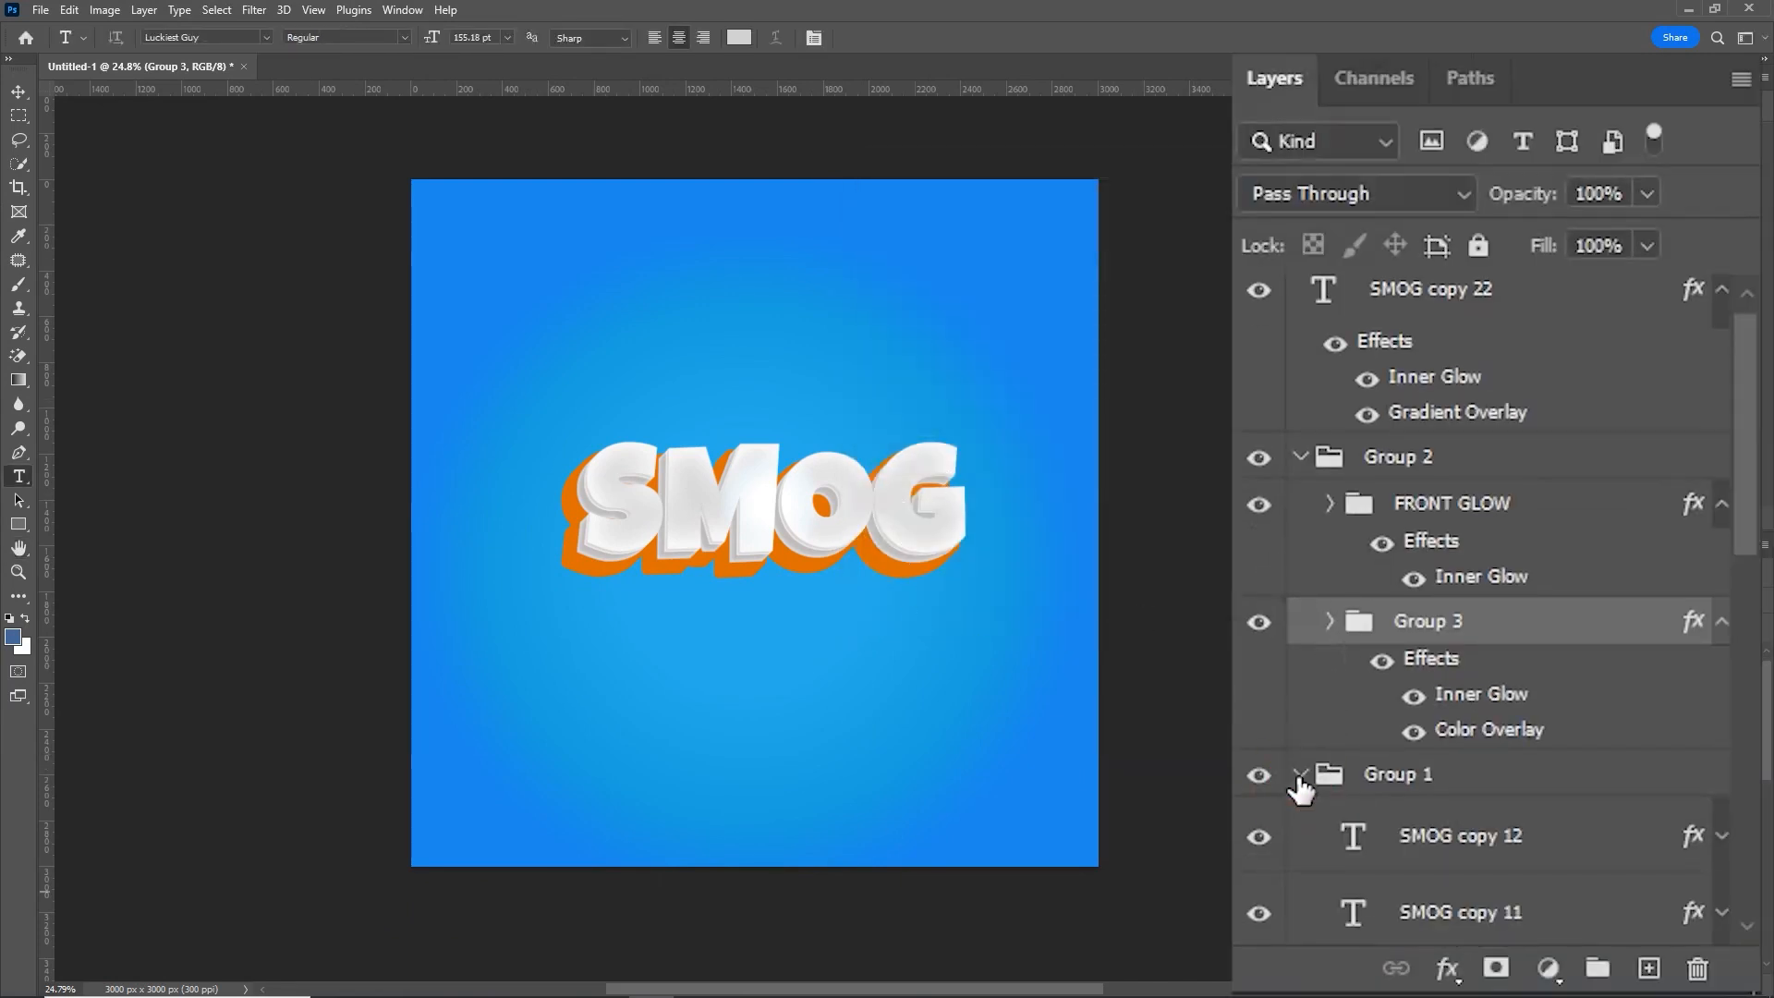
{"action": "scroll", "coordinate": [1295, 783], "scroll_direction": "down", "scroll_amount": 5}
{"action": "left_click", "coordinate": [1520, 476]}
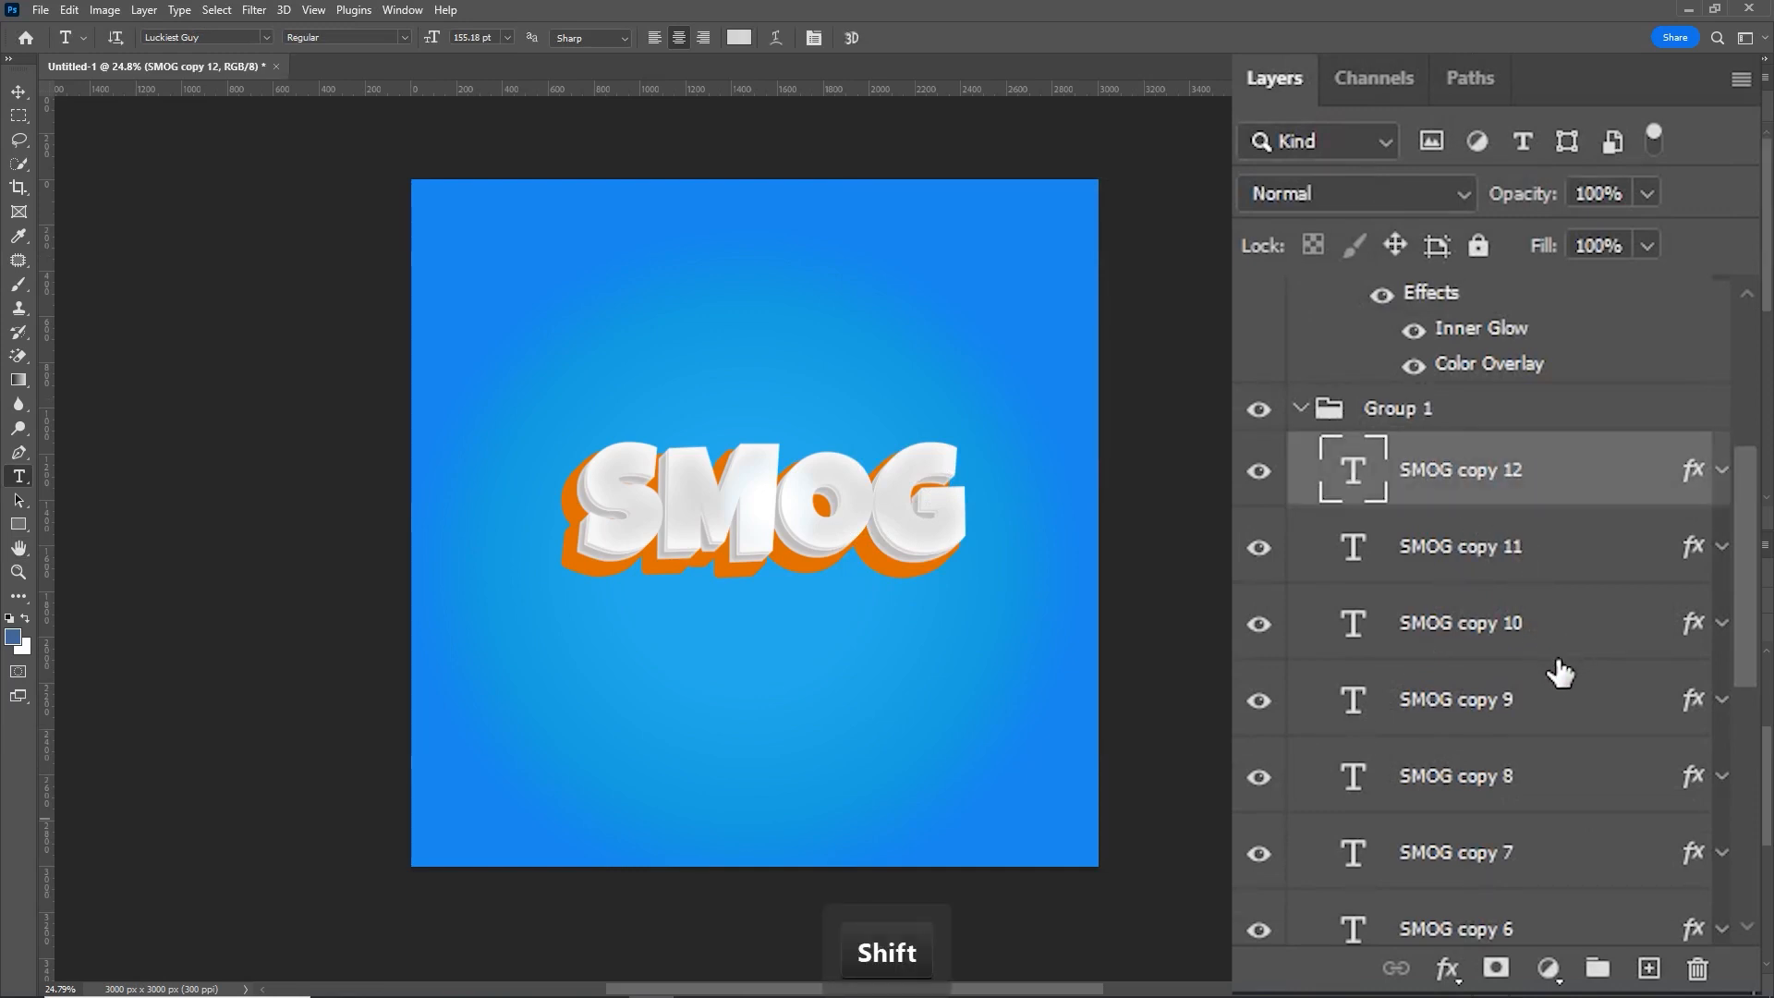
{"action": "left_click", "coordinate": [1546, 699], "text": "shift"}
{"action": "key", "text": "ctrl"}
{"action": "key", "text": "ctrl+g"}
Step: Add a Color Overlay in orange e46609 to the new nested group of SMOG copies 9 to 12
{"action": "left_click", "coordinate": [1533, 472]}
{"action": "double_click", "coordinate": [1524, 469]}
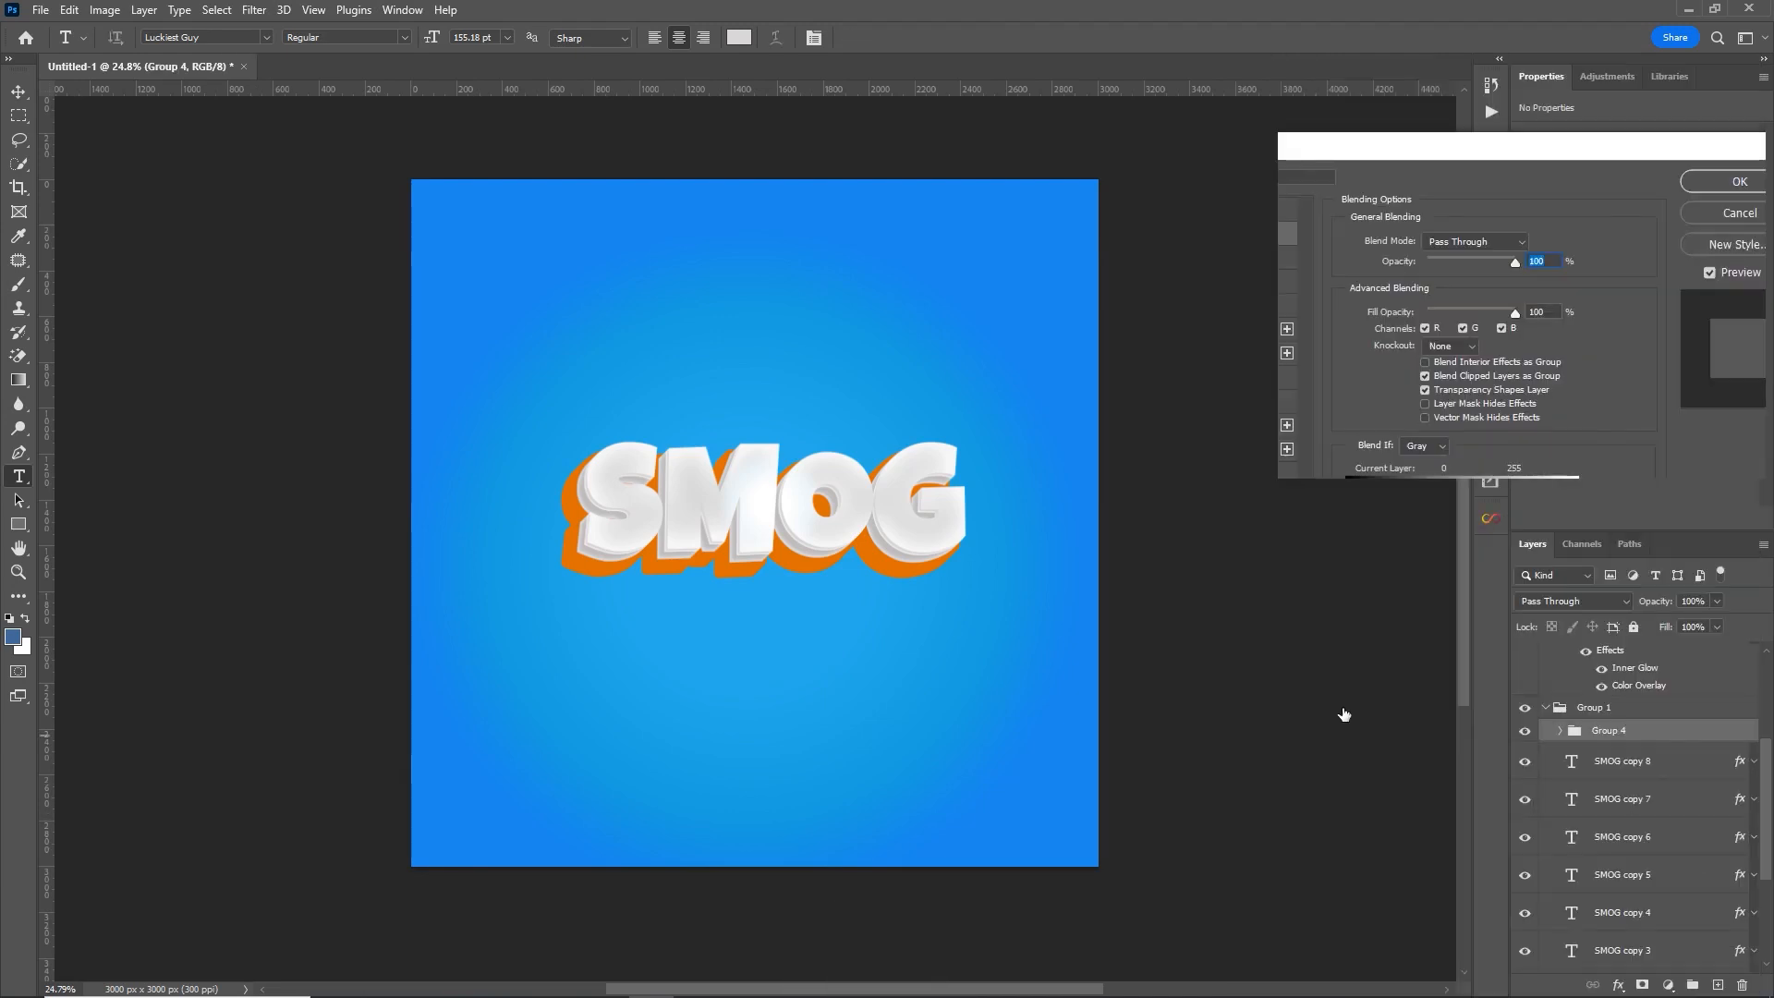
{"action": "left_click_drag", "start_coordinate": [1079, 157], "coordinate": [1318, 145]}
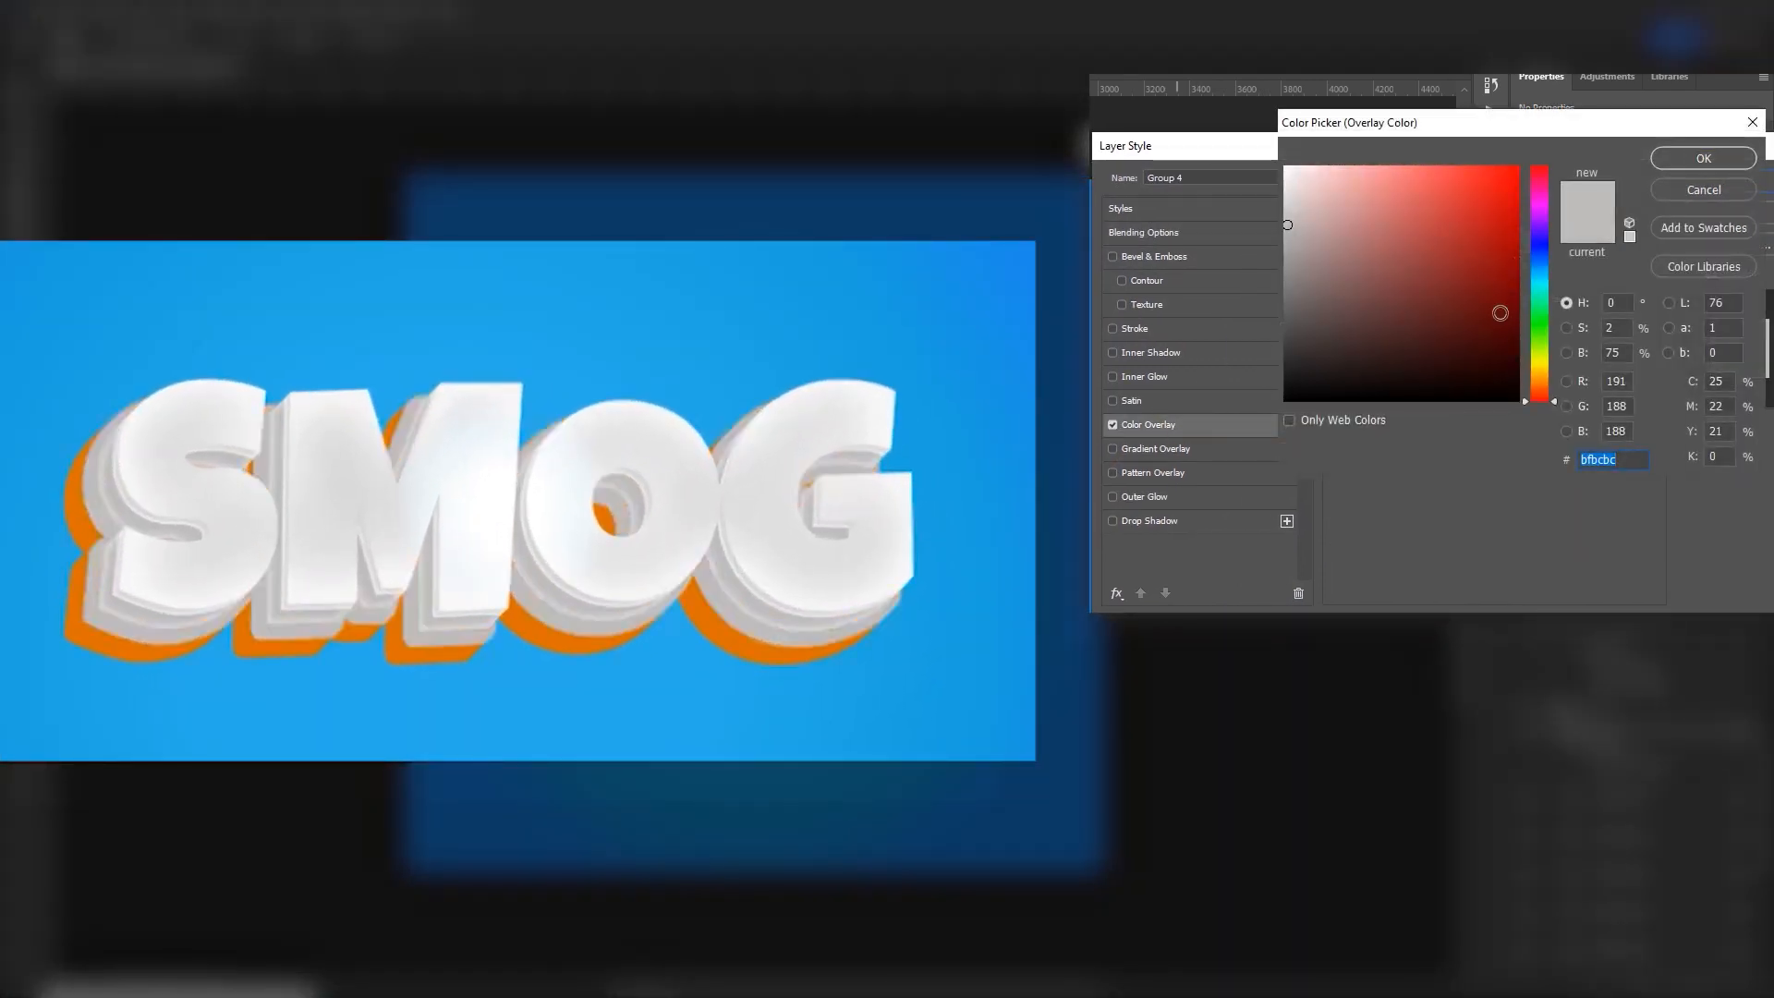
{"action": "left_click_drag", "start_coordinate": [1543, 383], "coordinate": [1541, 374]}
{"action": "left_click", "coordinate": [1509, 194]}
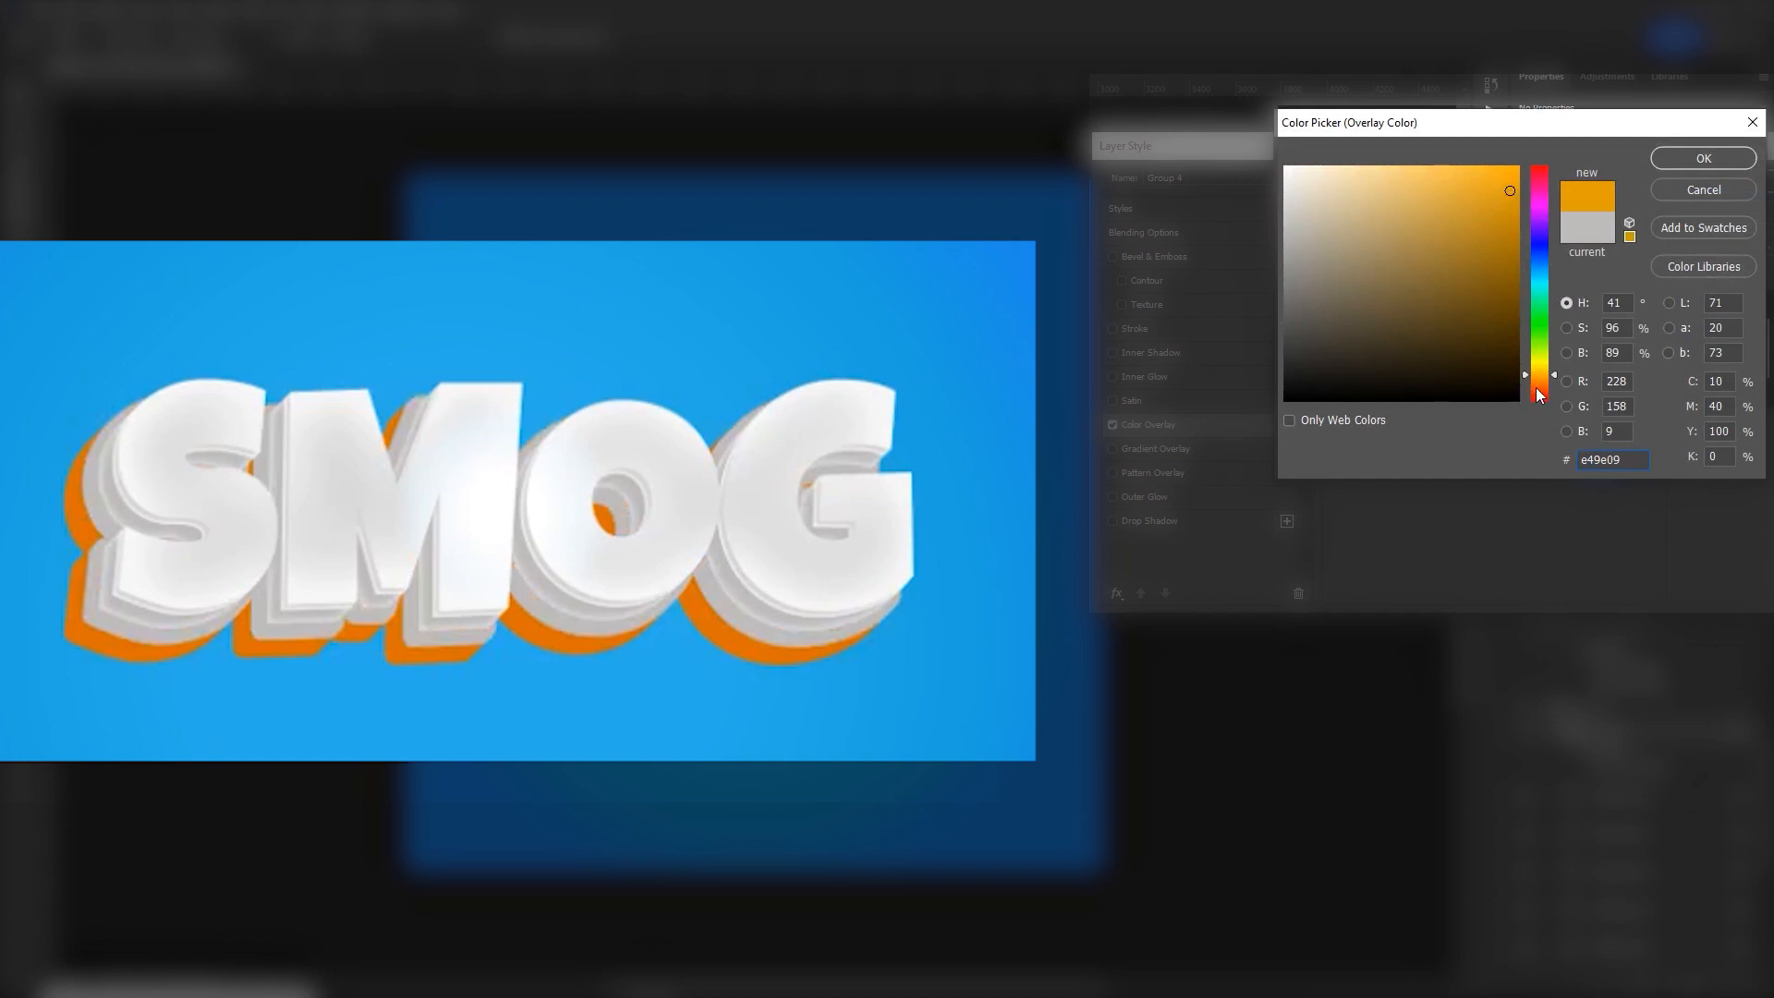
{"action": "left_click_drag", "start_coordinate": [1538, 386], "coordinate": [1539, 383]}
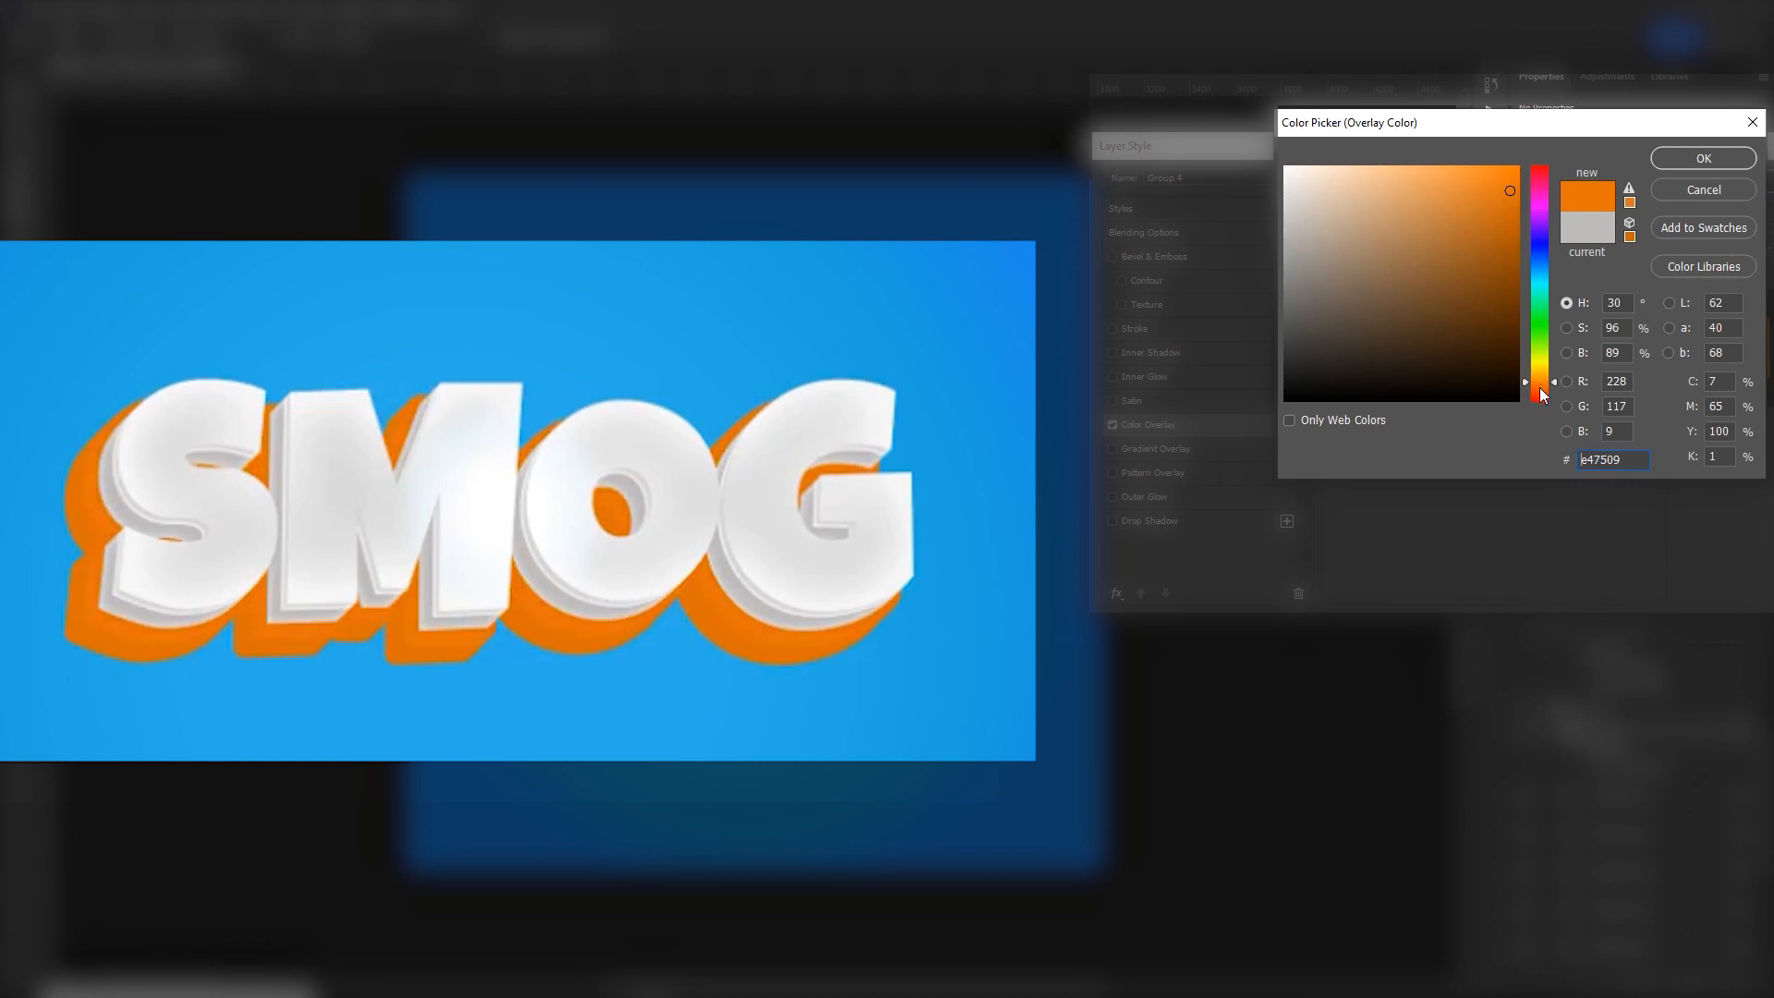
{"action": "left_click", "coordinate": [1540, 388]}
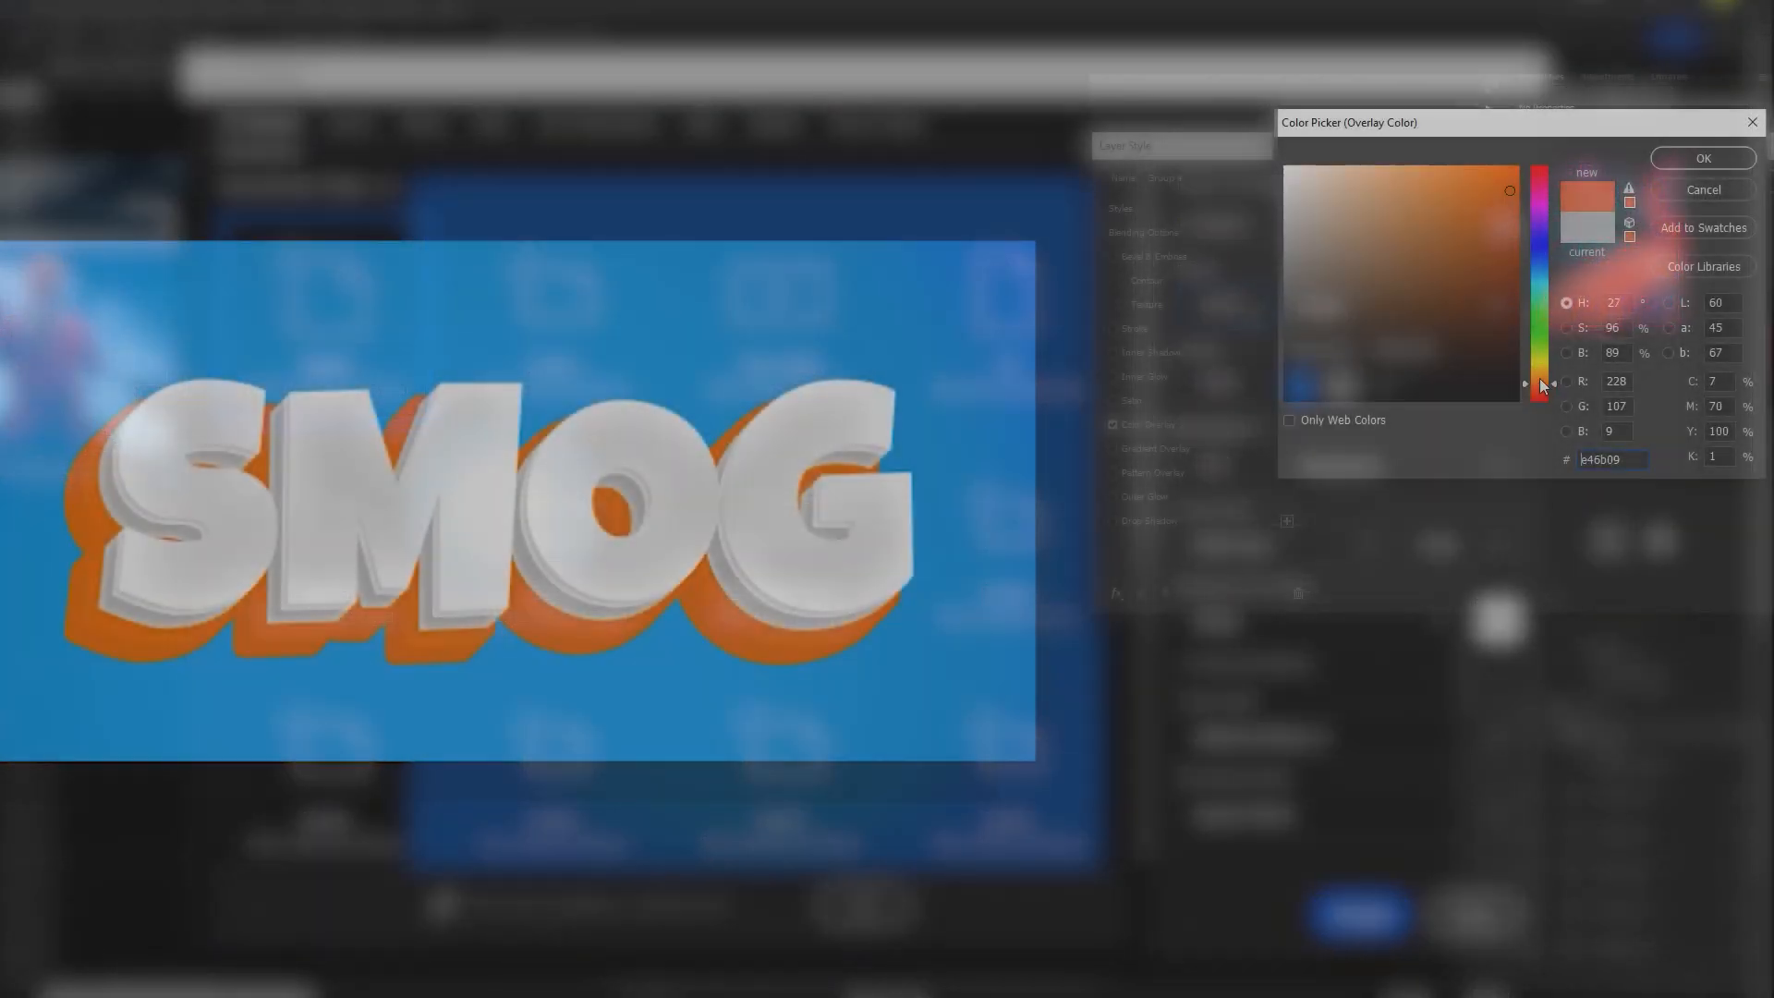
{"action": "left_click", "coordinate": [1540, 382]}
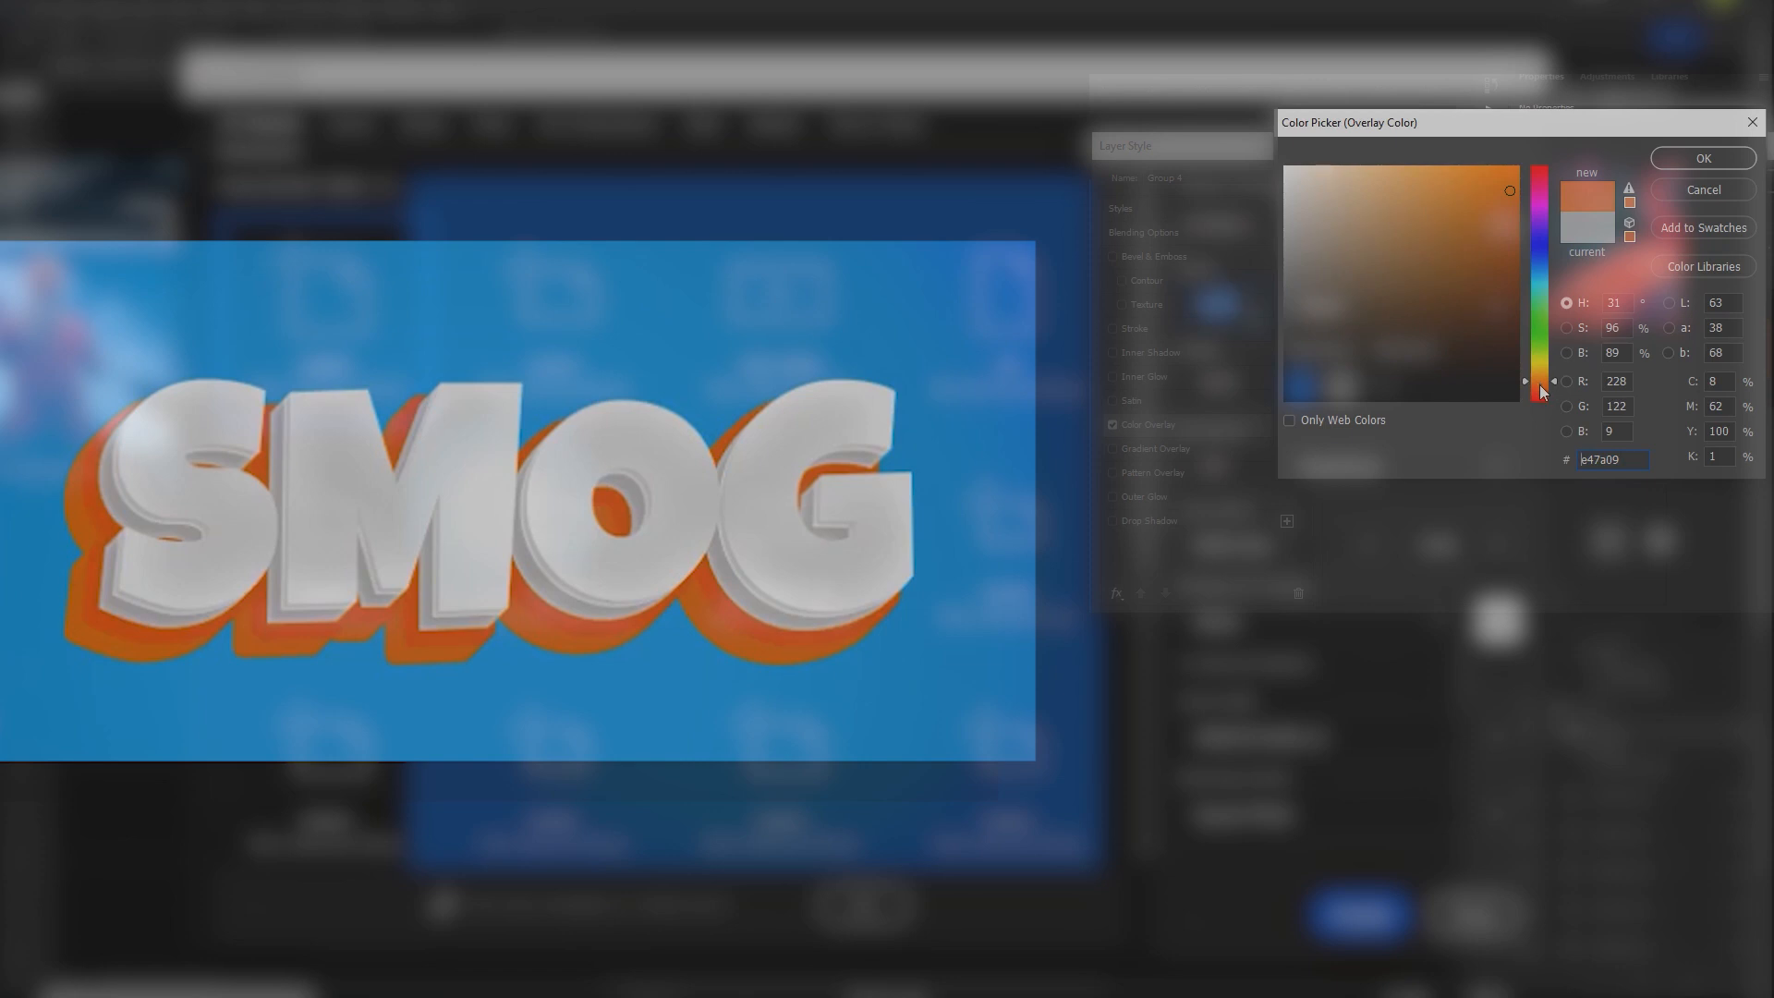
{"action": "left_click", "coordinate": [1540, 386]}
{"action": "left_click", "coordinate": [1539, 384]}
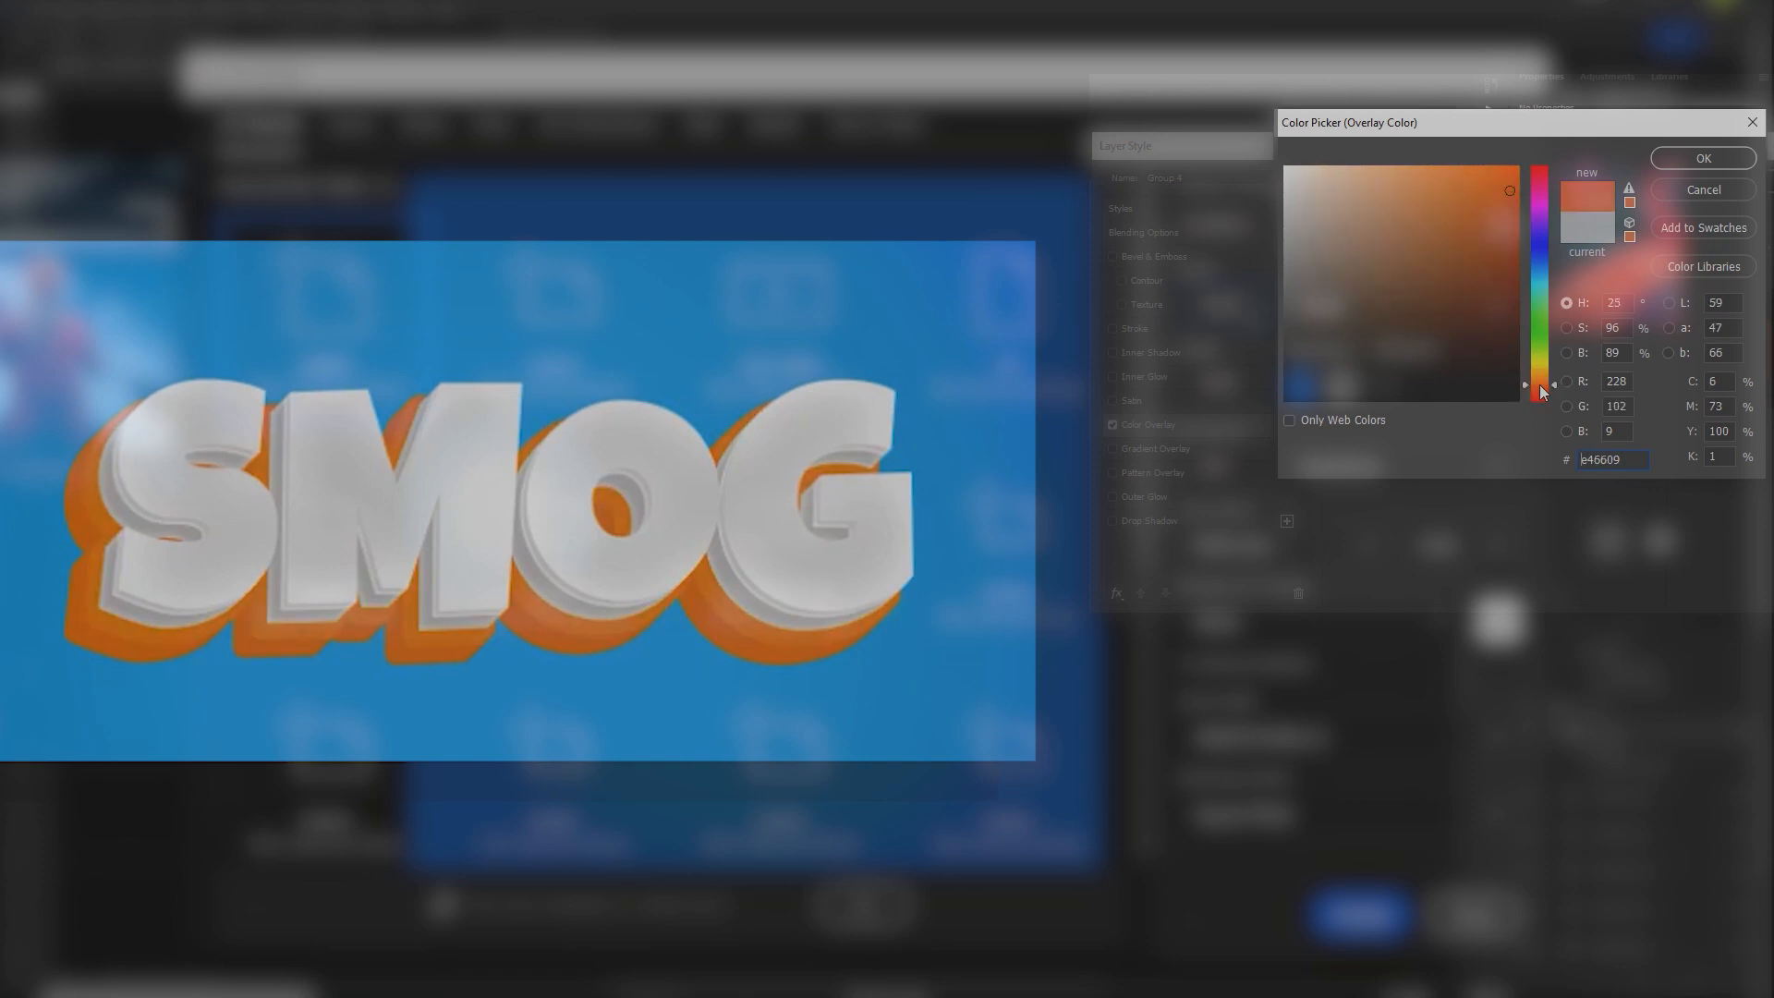
{"action": "left_click", "coordinate": [1688, 158]}
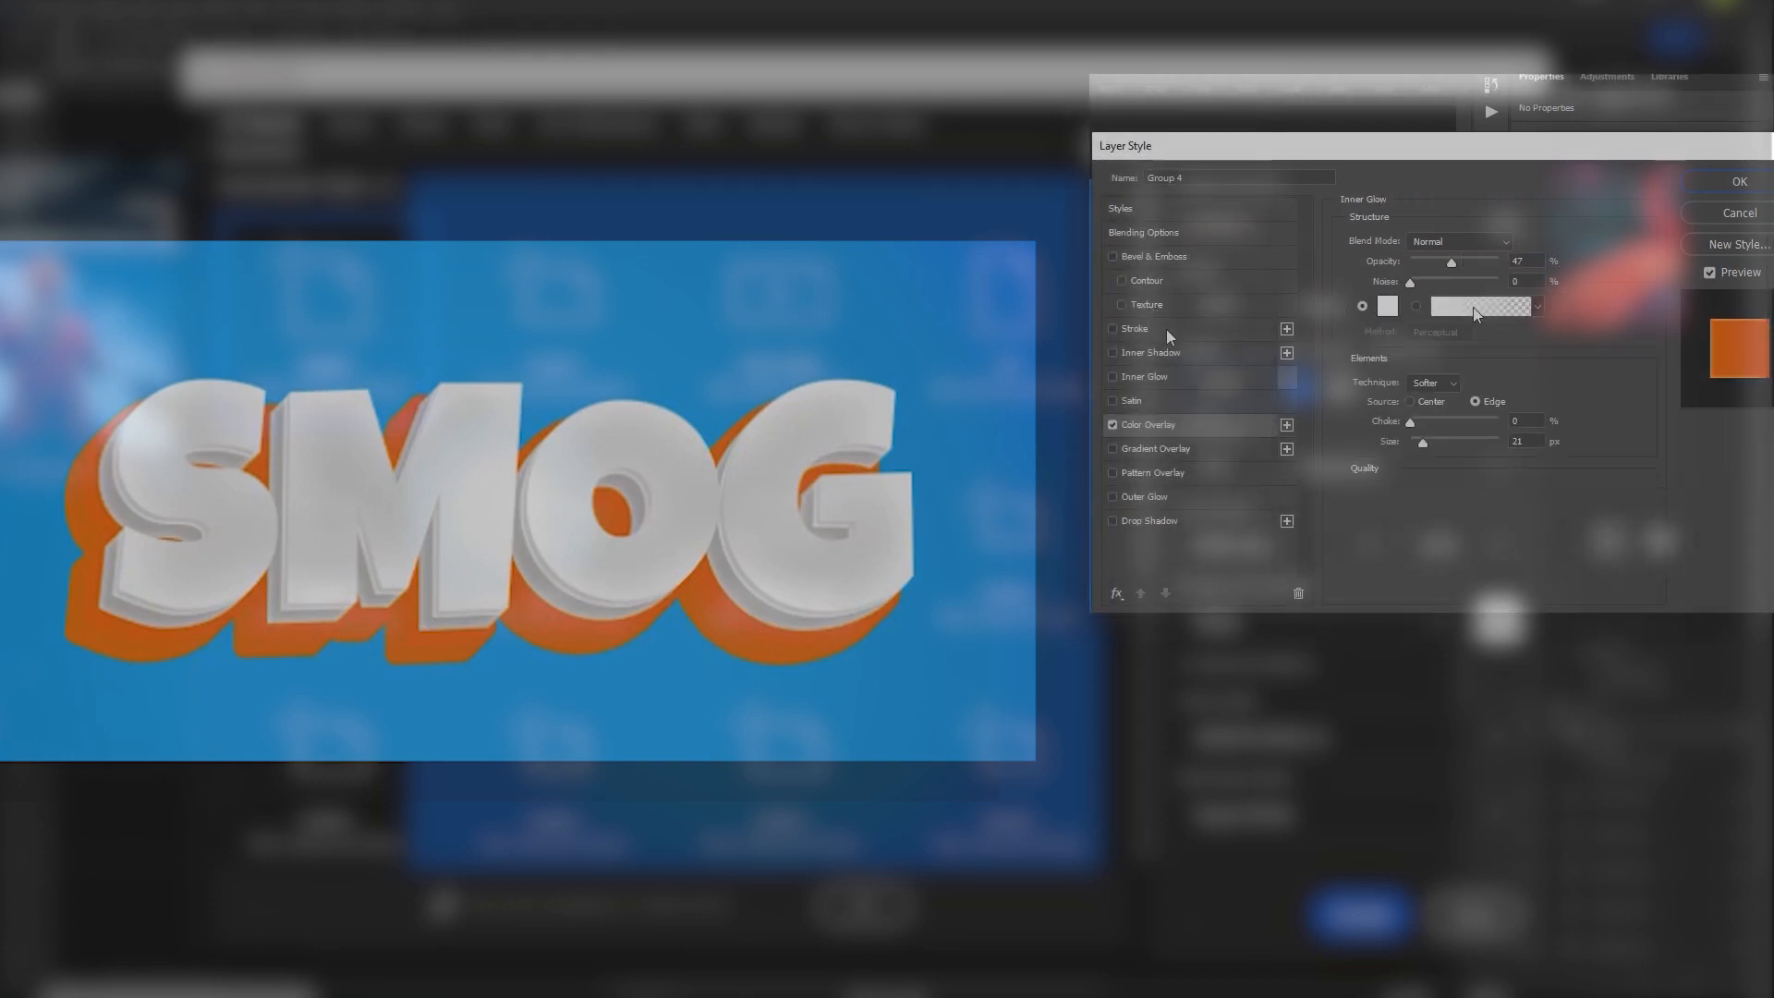
Step: Enable an Inner Glow on the orange nested group and keep white as its glow colour
{"action": "left_click", "coordinate": [1149, 377]}
{"action": "left_click", "coordinate": [1388, 306]}
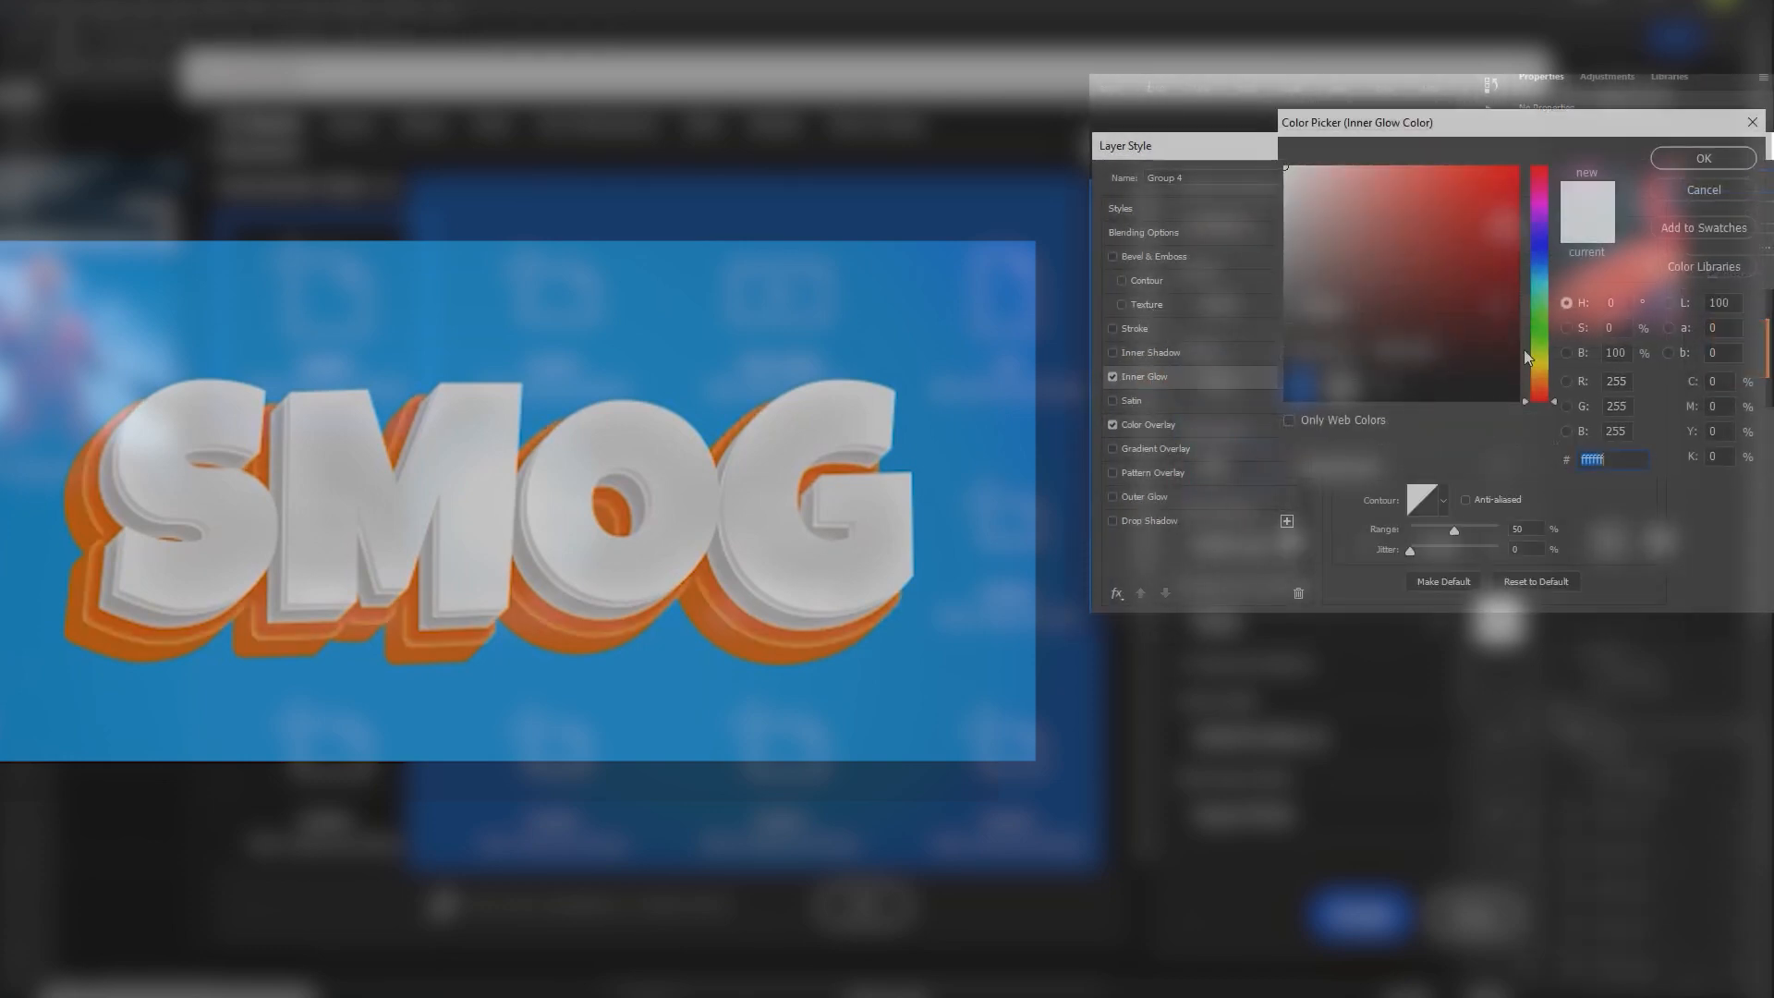
{"action": "left_click", "coordinate": [1687, 166]}
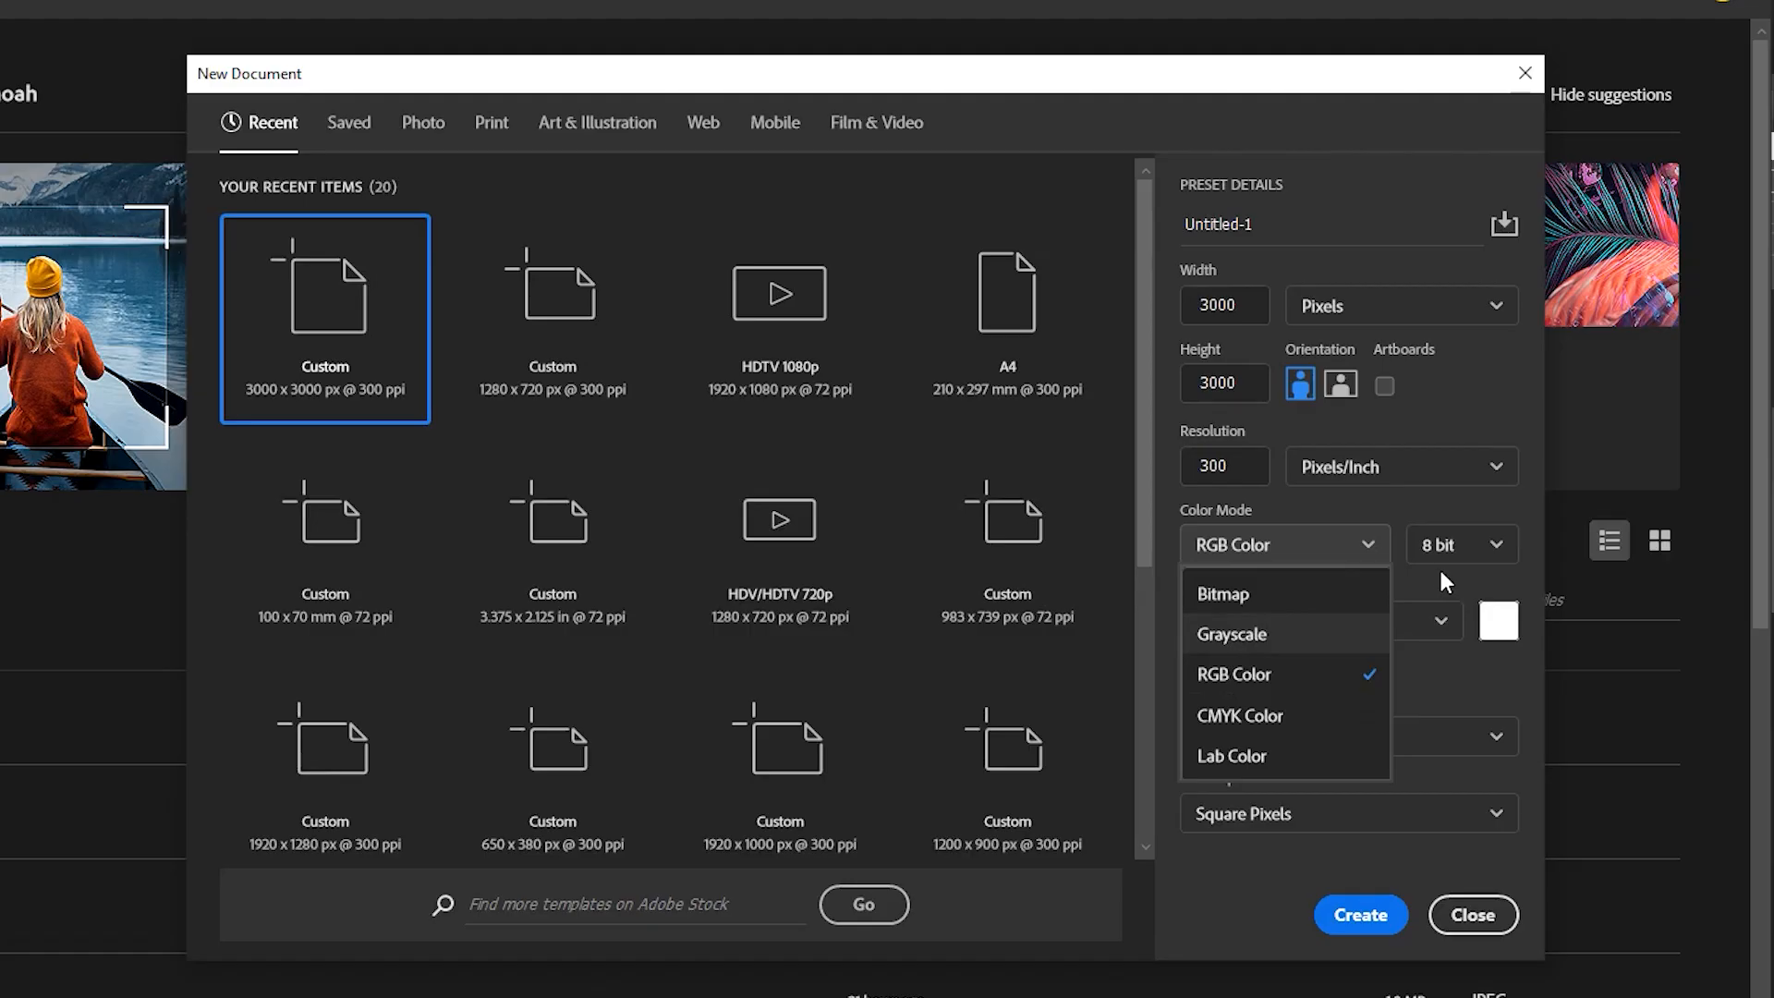
{"action": "left_click", "coordinate": [1439, 552]}
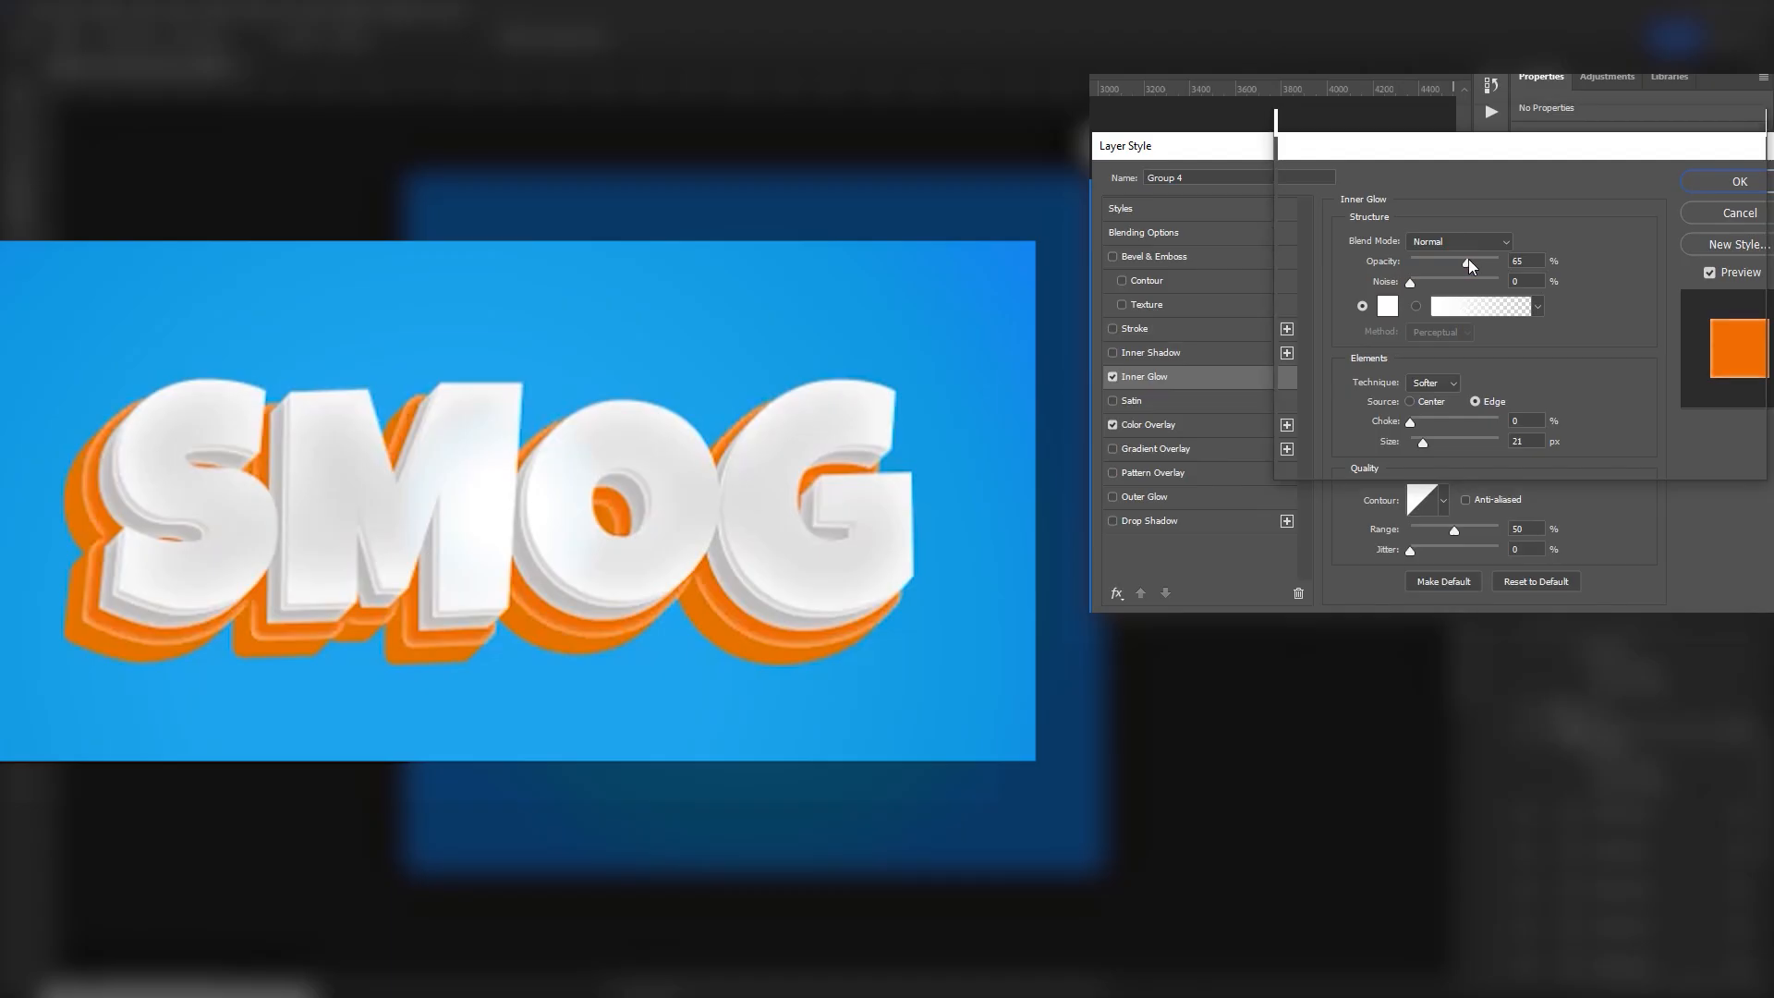
Step: Set the orange nested group's Inner Glow opacity to 55% with choke at 0%, and apply the layer style
{"action": "left_click_drag", "start_coordinate": [1468, 264], "coordinate": [1461, 262]}
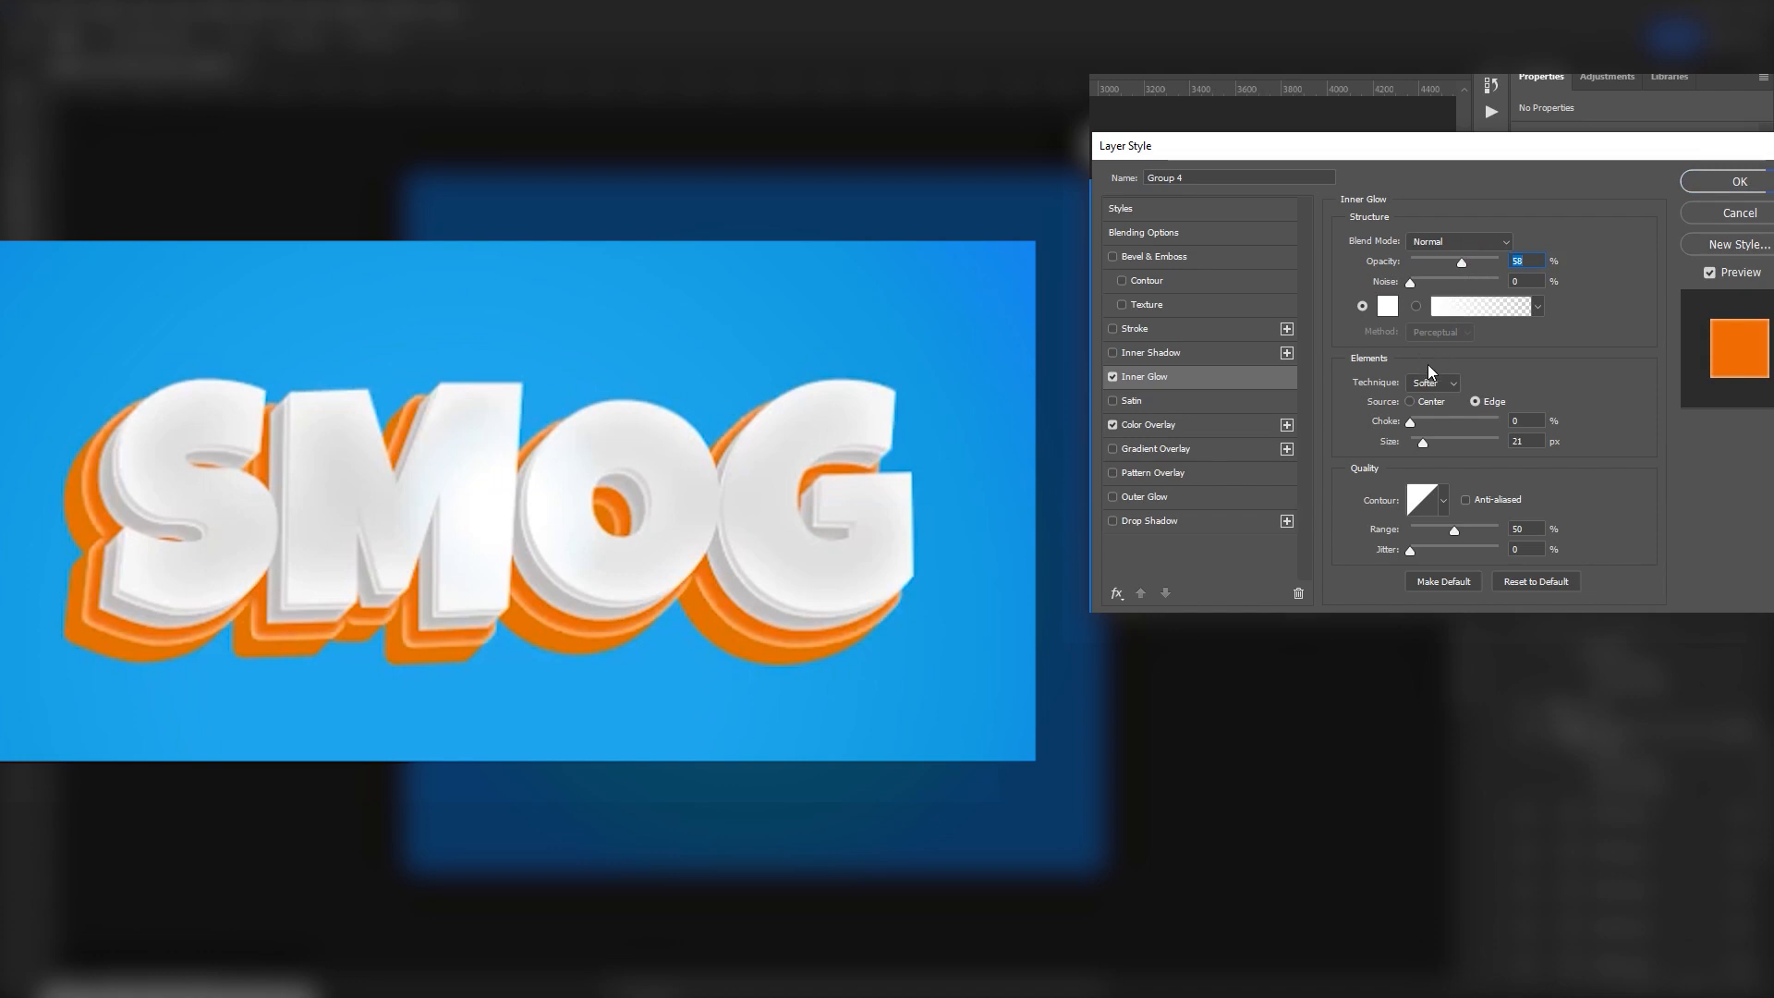
{"action": "left_click_drag", "start_coordinate": [1422, 422], "coordinate": [1411, 423]}
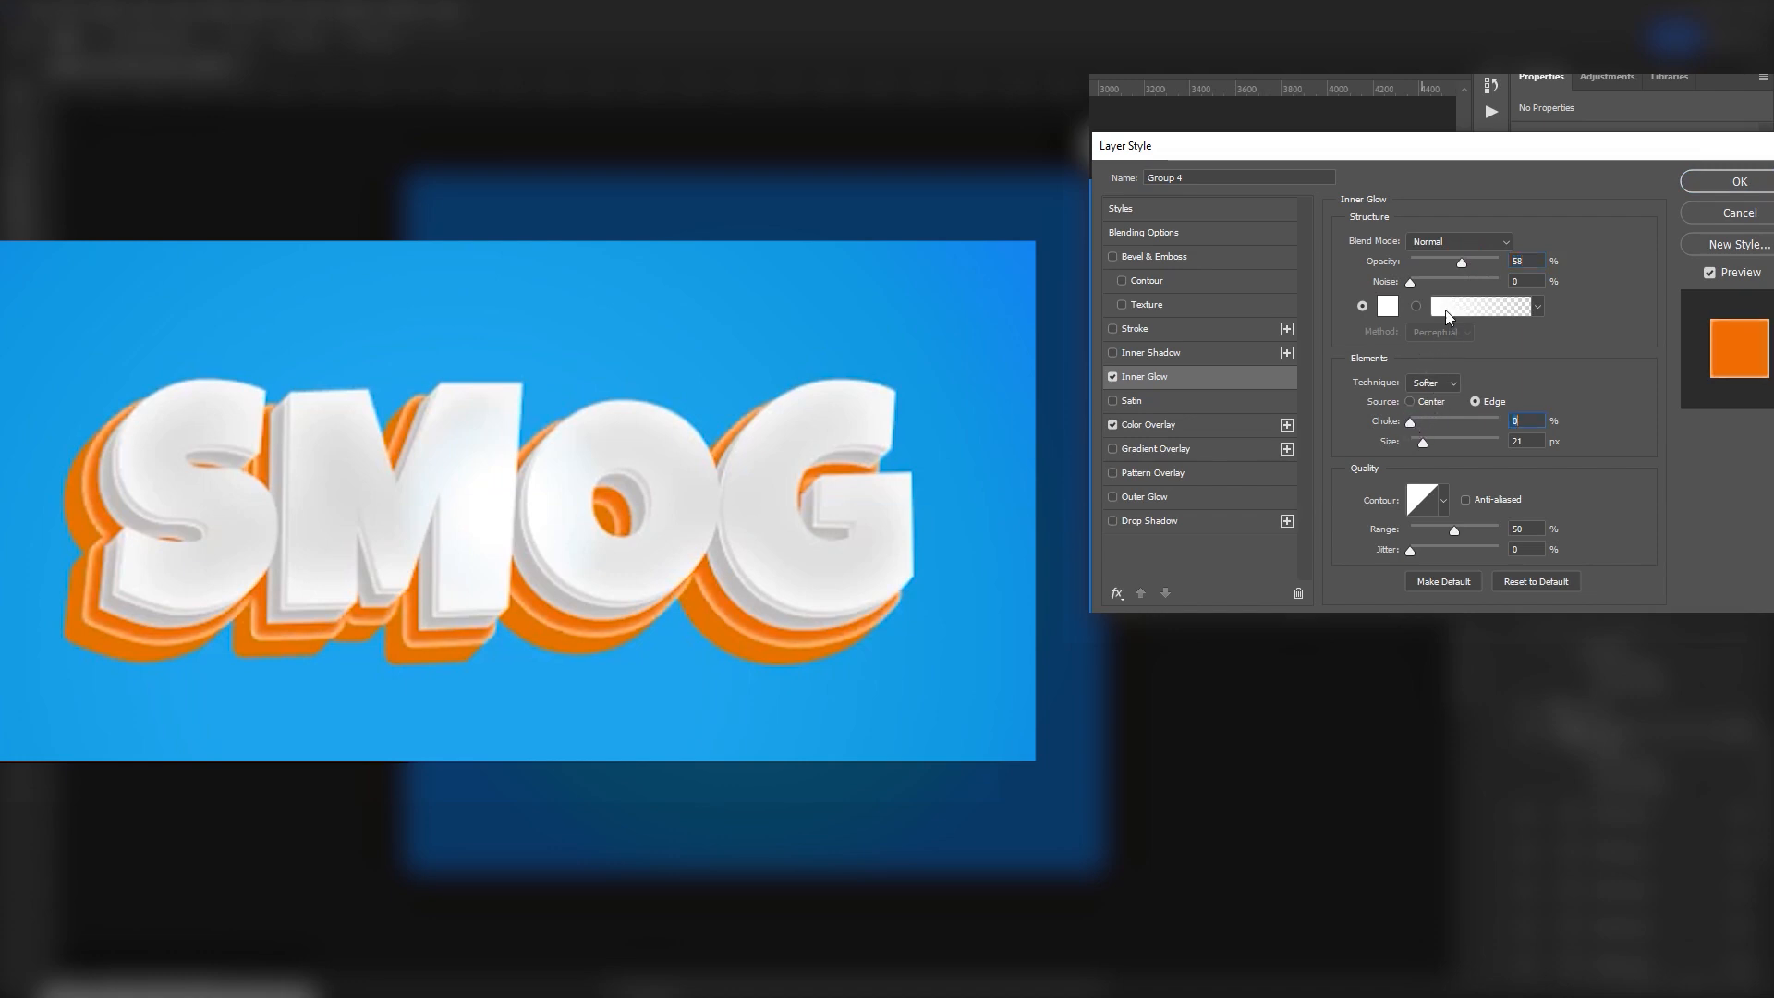
{"action": "left_click", "coordinate": [1389, 305]}
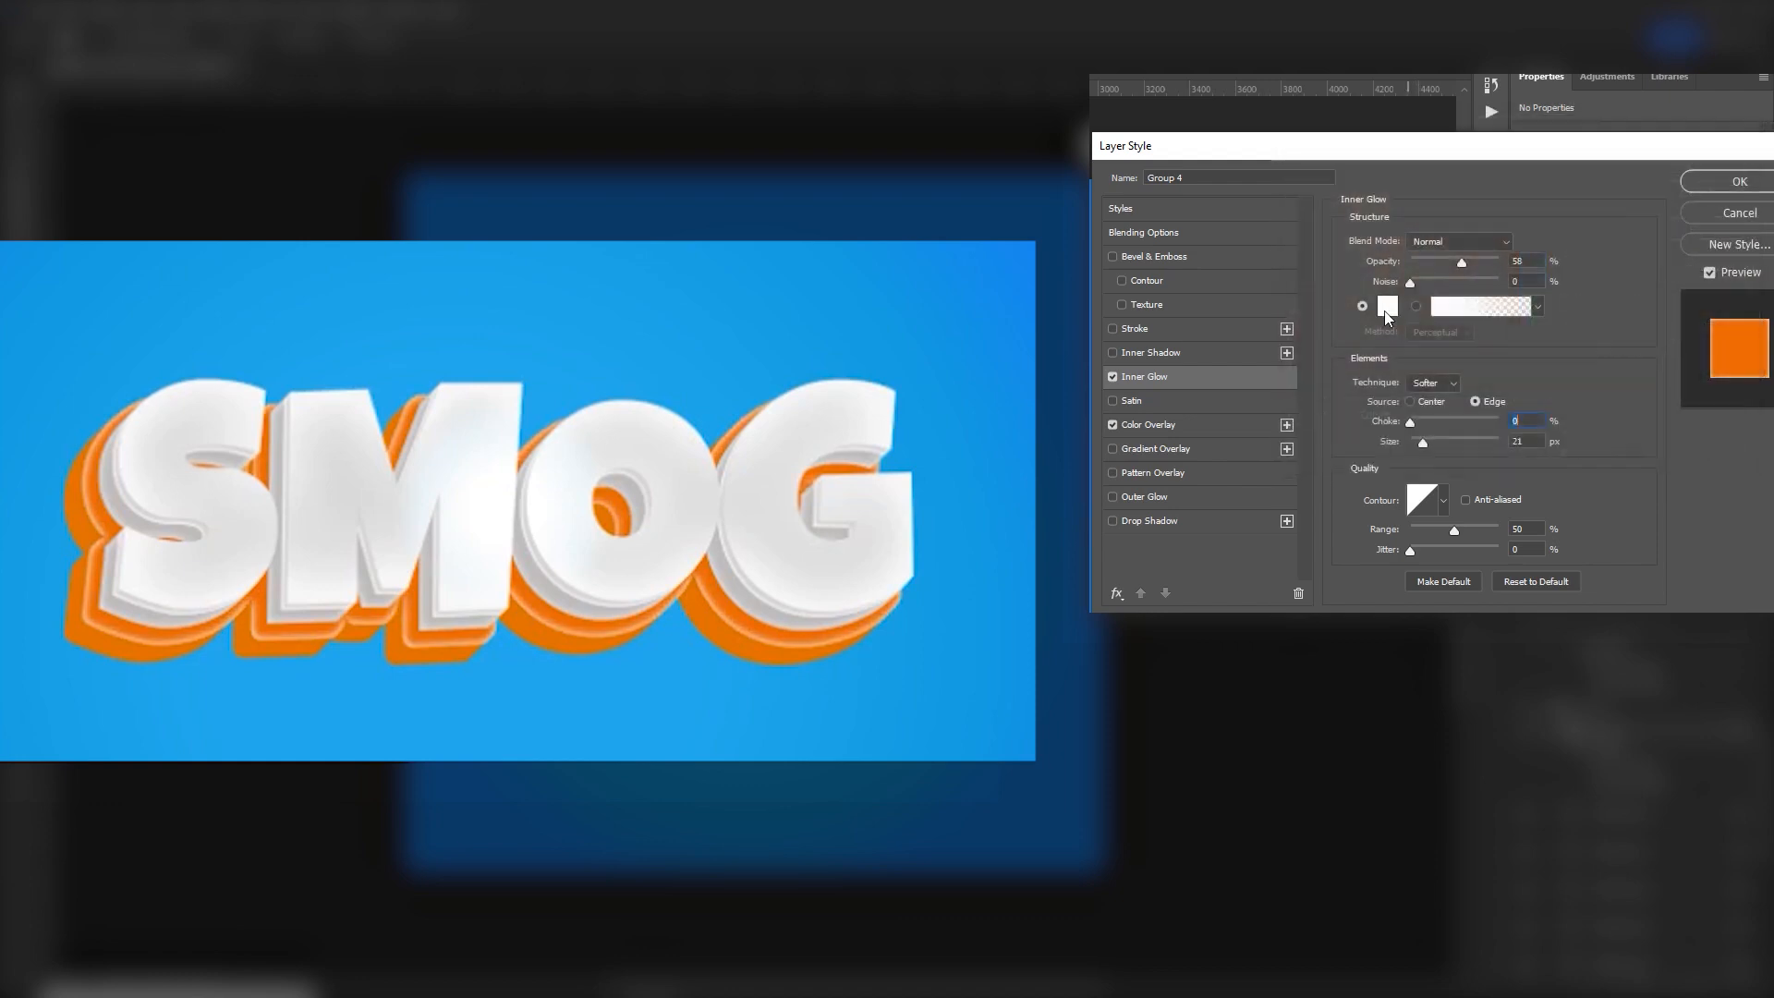
{"action": "left_click_drag", "start_coordinate": [1461, 262], "coordinate": [1461, 264]}
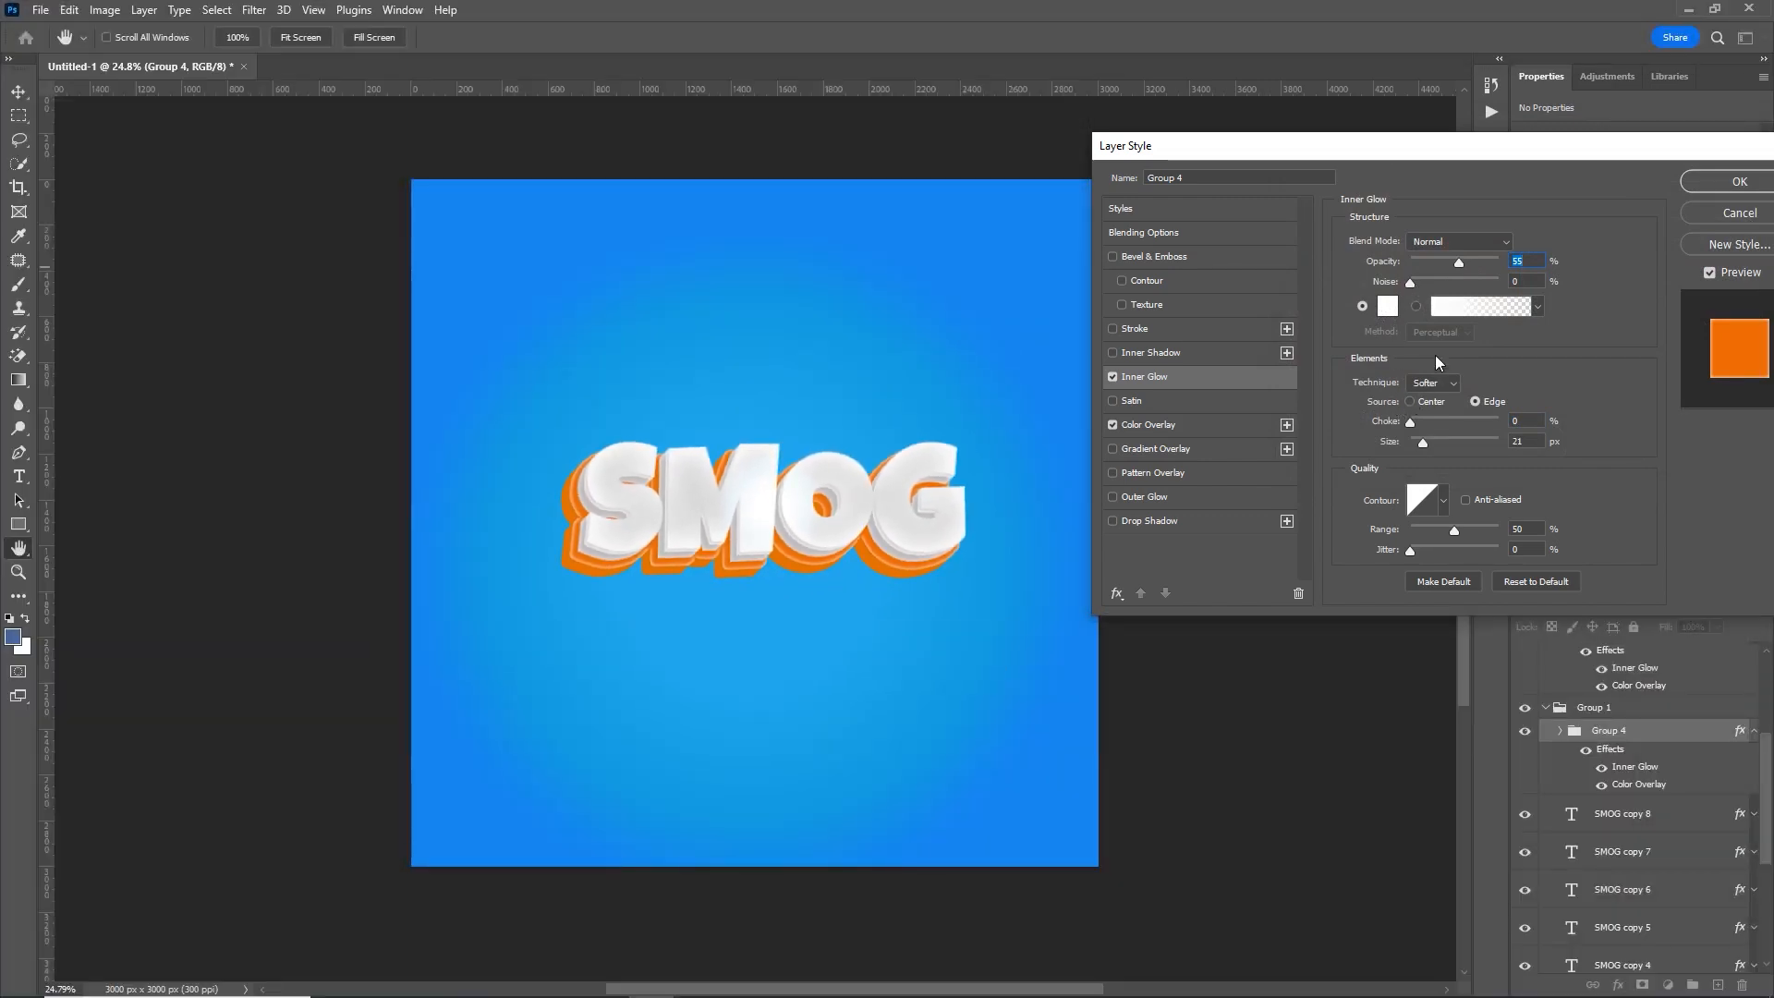
{"action": "left_click_drag", "start_coordinate": [1548, 148], "coordinate": [1408, 160]}
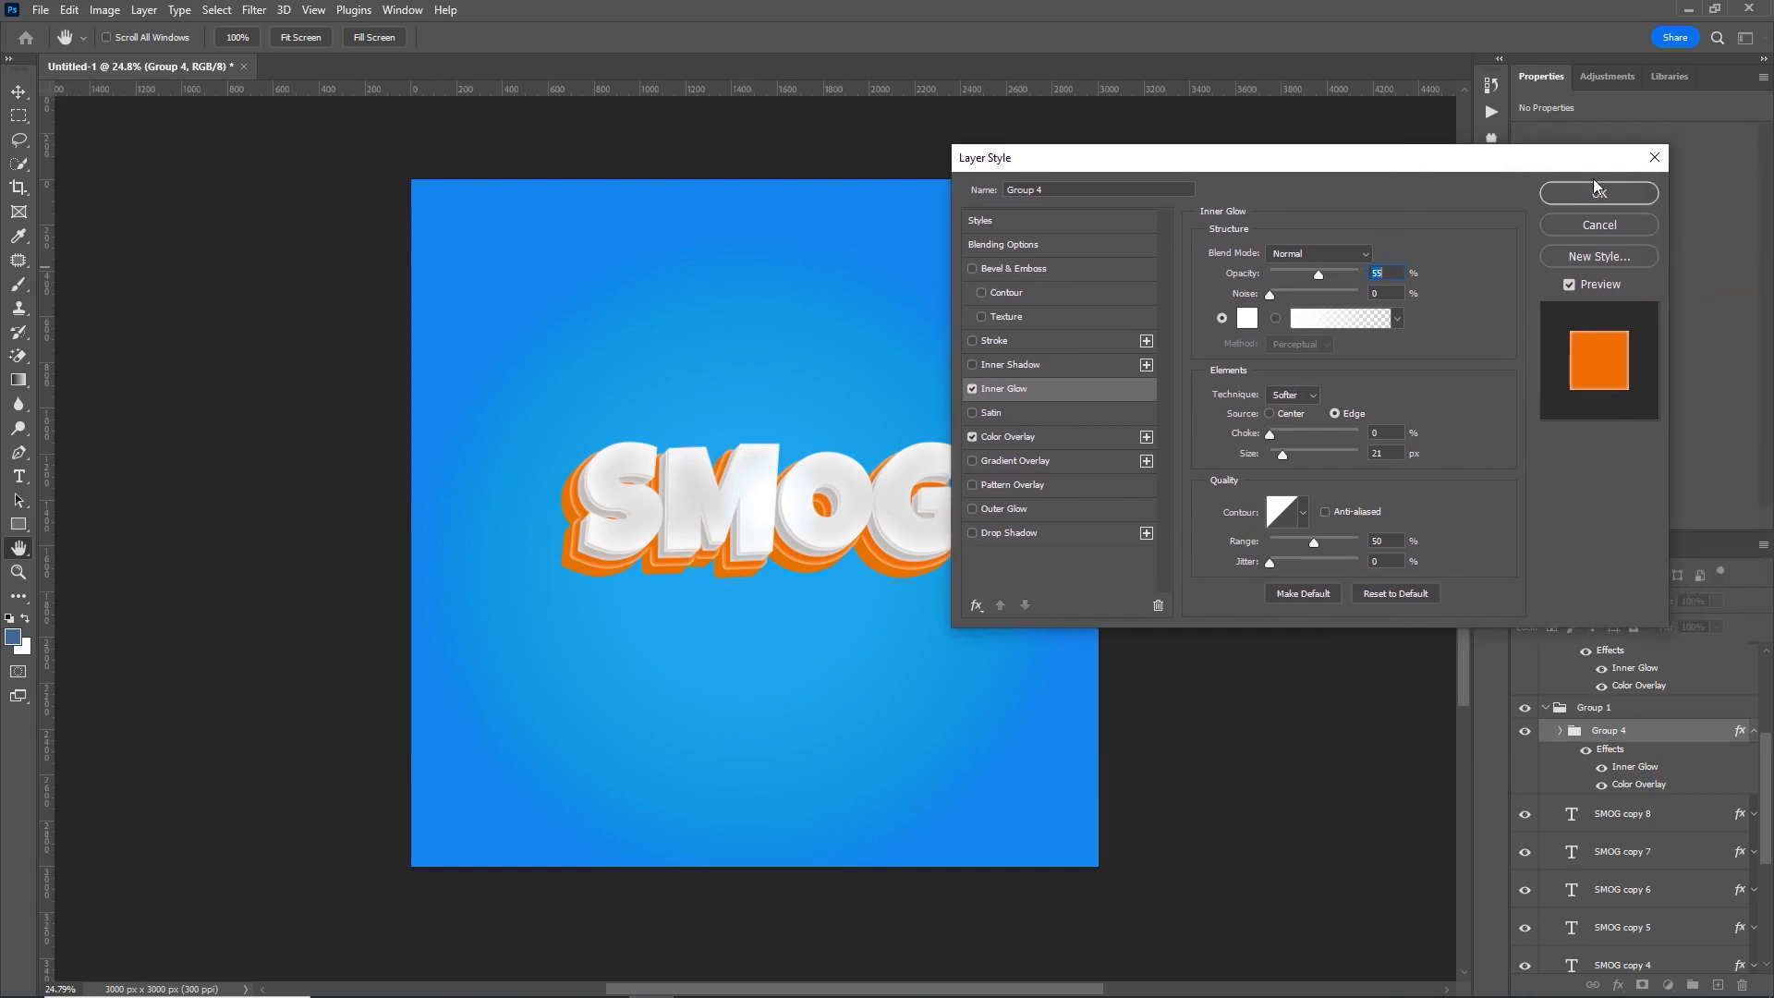
{"action": "left_click", "coordinate": [1599, 195]}
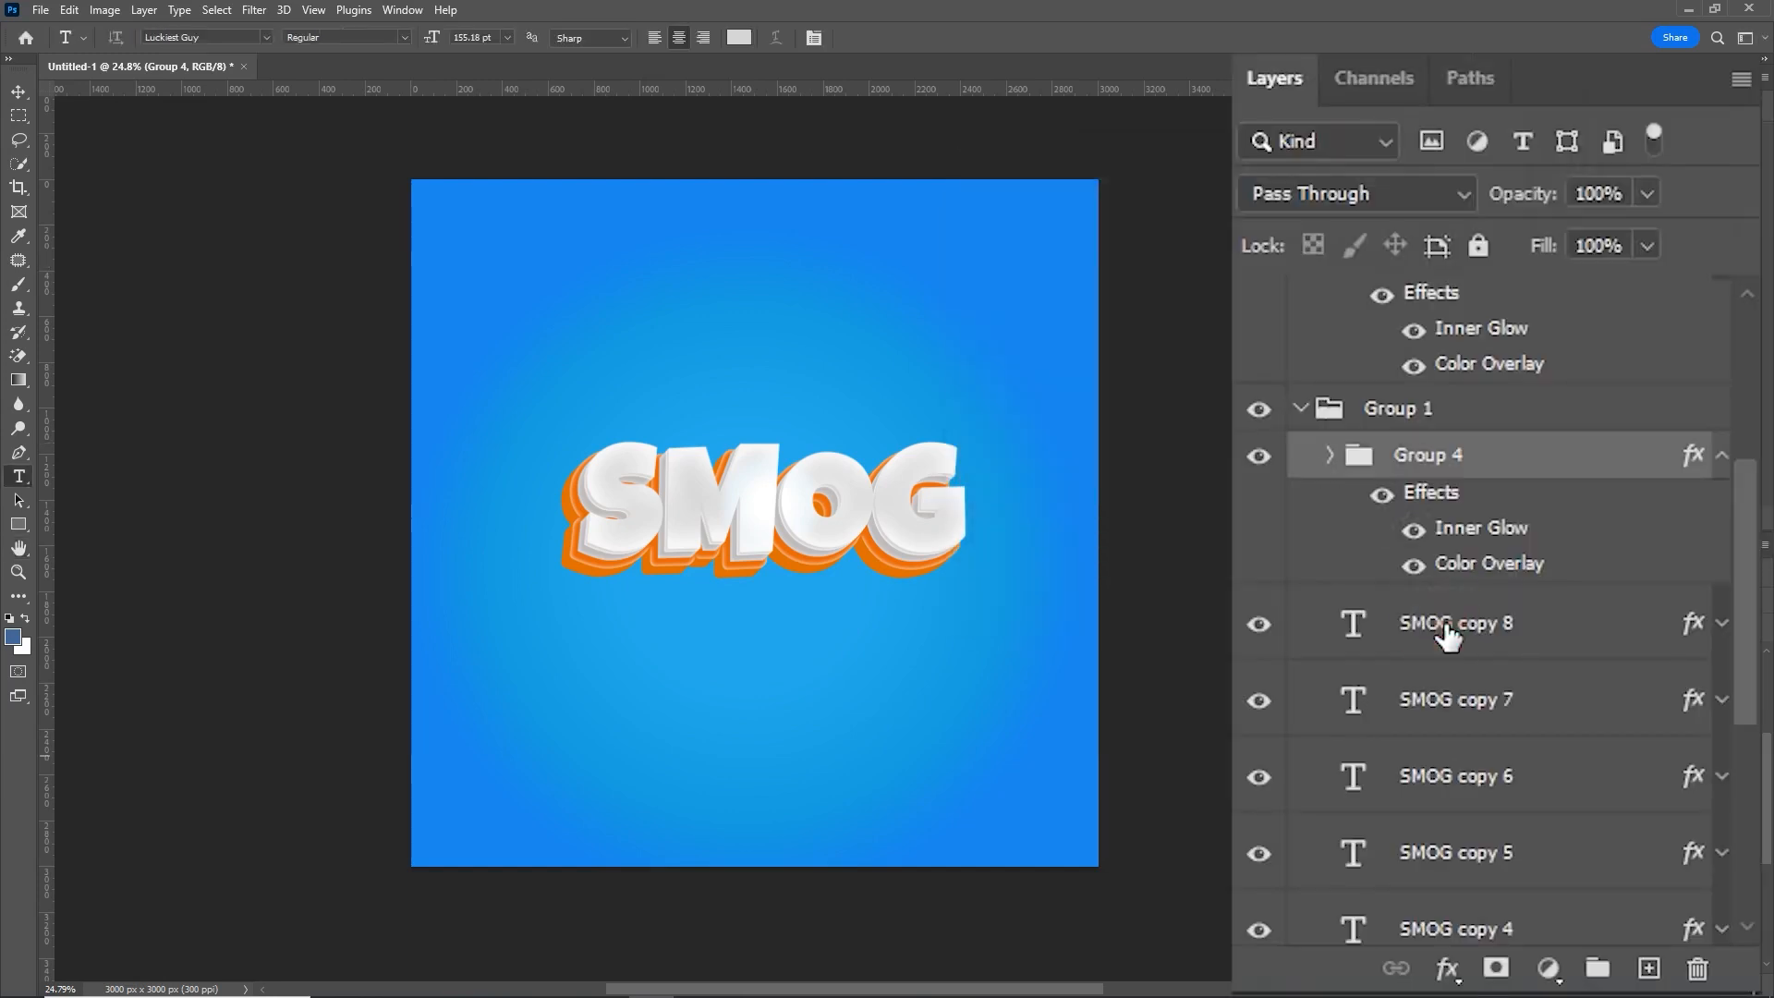
Step: Group the remaining text layers in Group 1, from SMOG copy 8 down to SMOG
{"action": "left_click", "coordinate": [1447, 637]}
{"action": "scroll", "coordinate": [1447, 637], "scroll_direction": "down", "scroll_amount": 5}
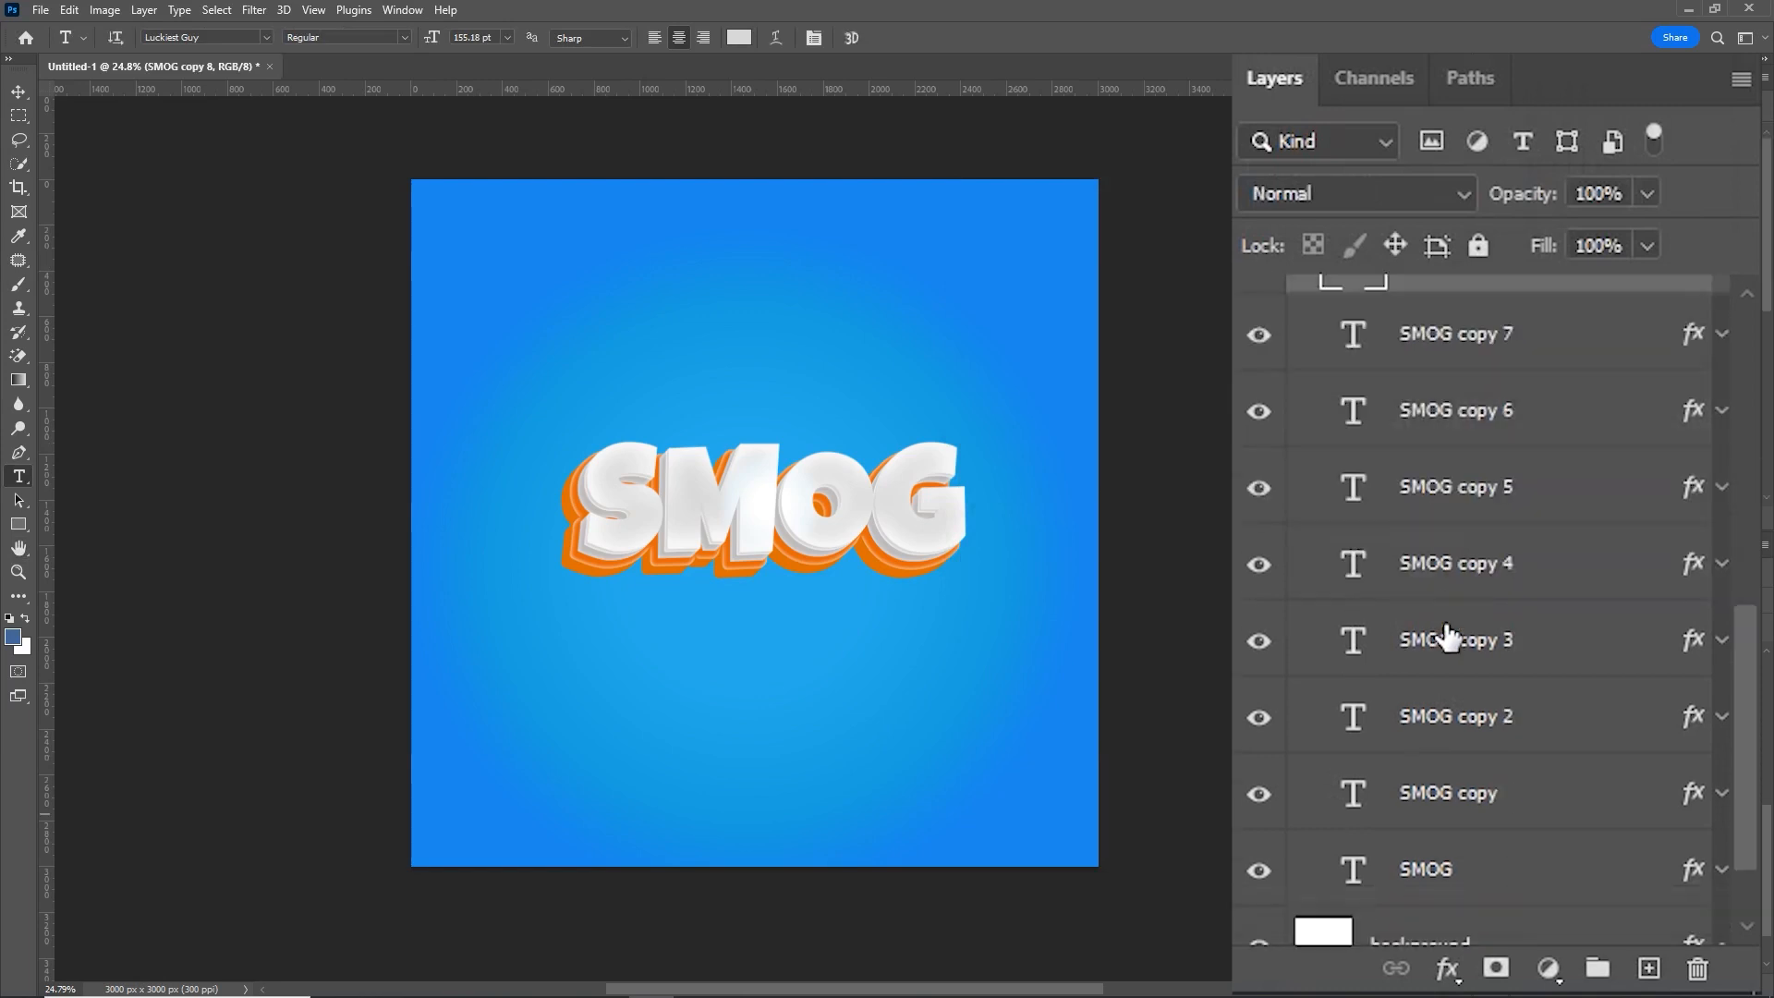
{"action": "scroll", "coordinate": [1447, 646], "scroll_direction": "down", "scroll_amount": 2}
{"action": "key", "text": "shift"}
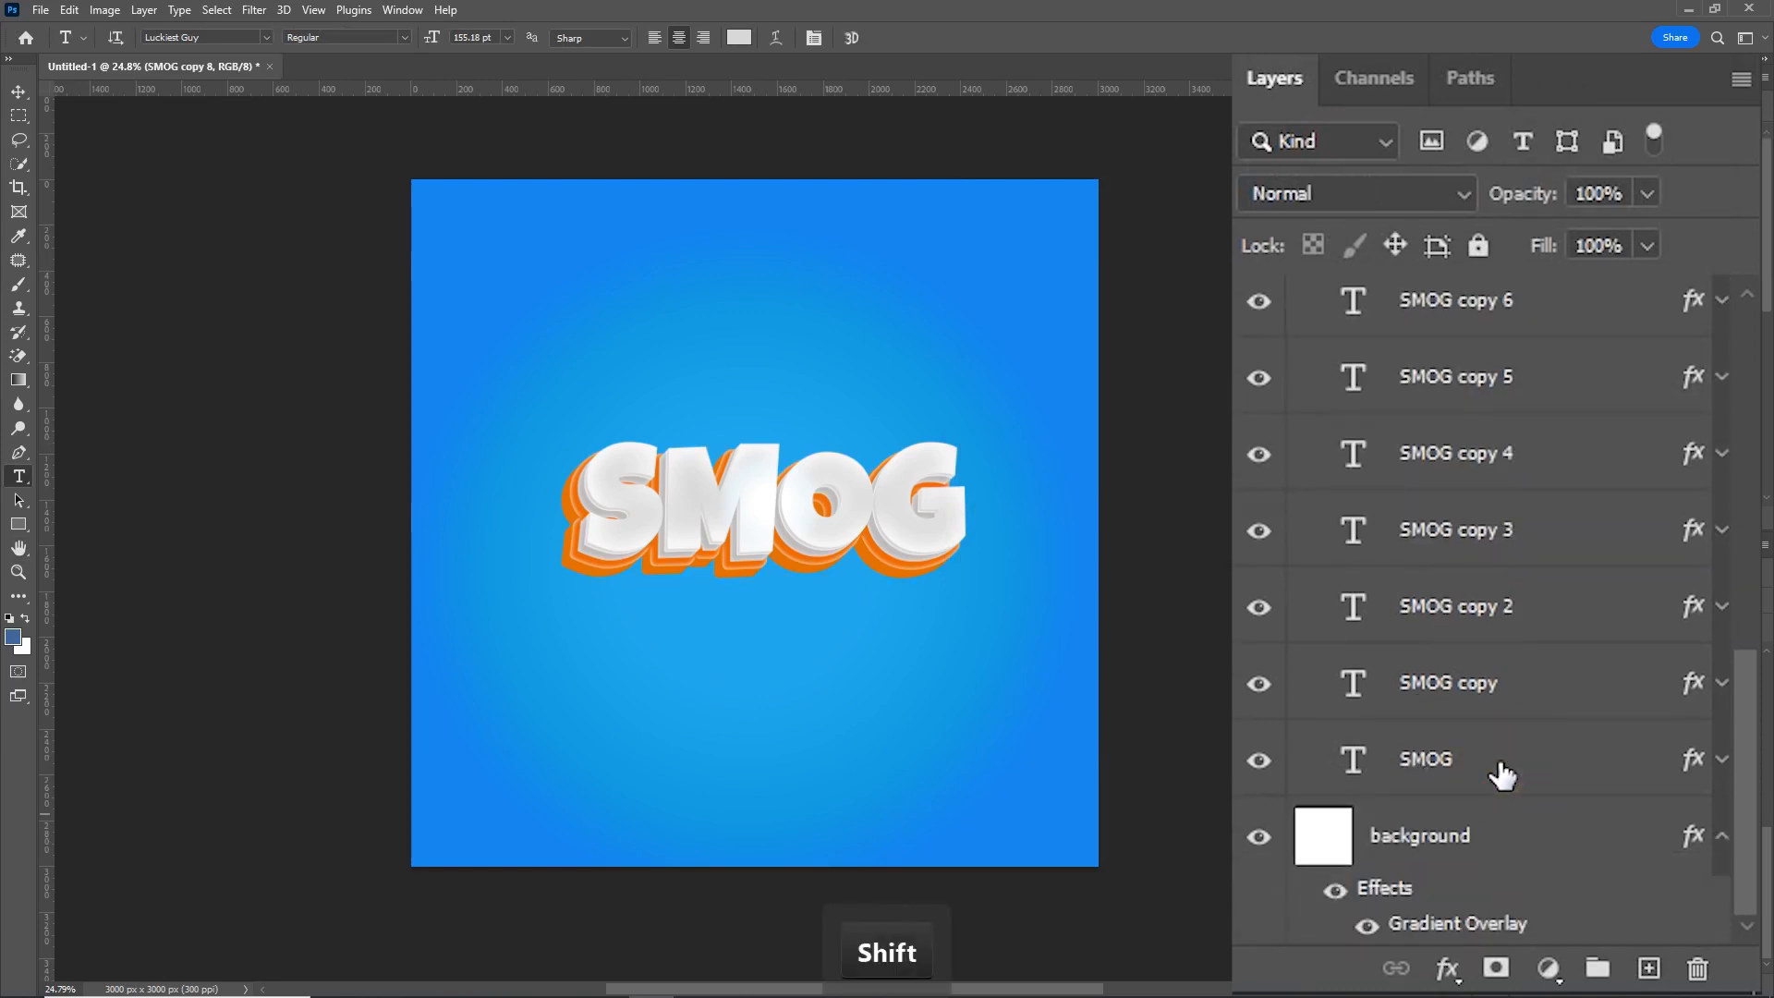
{"action": "left_click", "coordinate": [1498, 774], "text": "shift"}
{"action": "key", "text": "ctrl+g"}
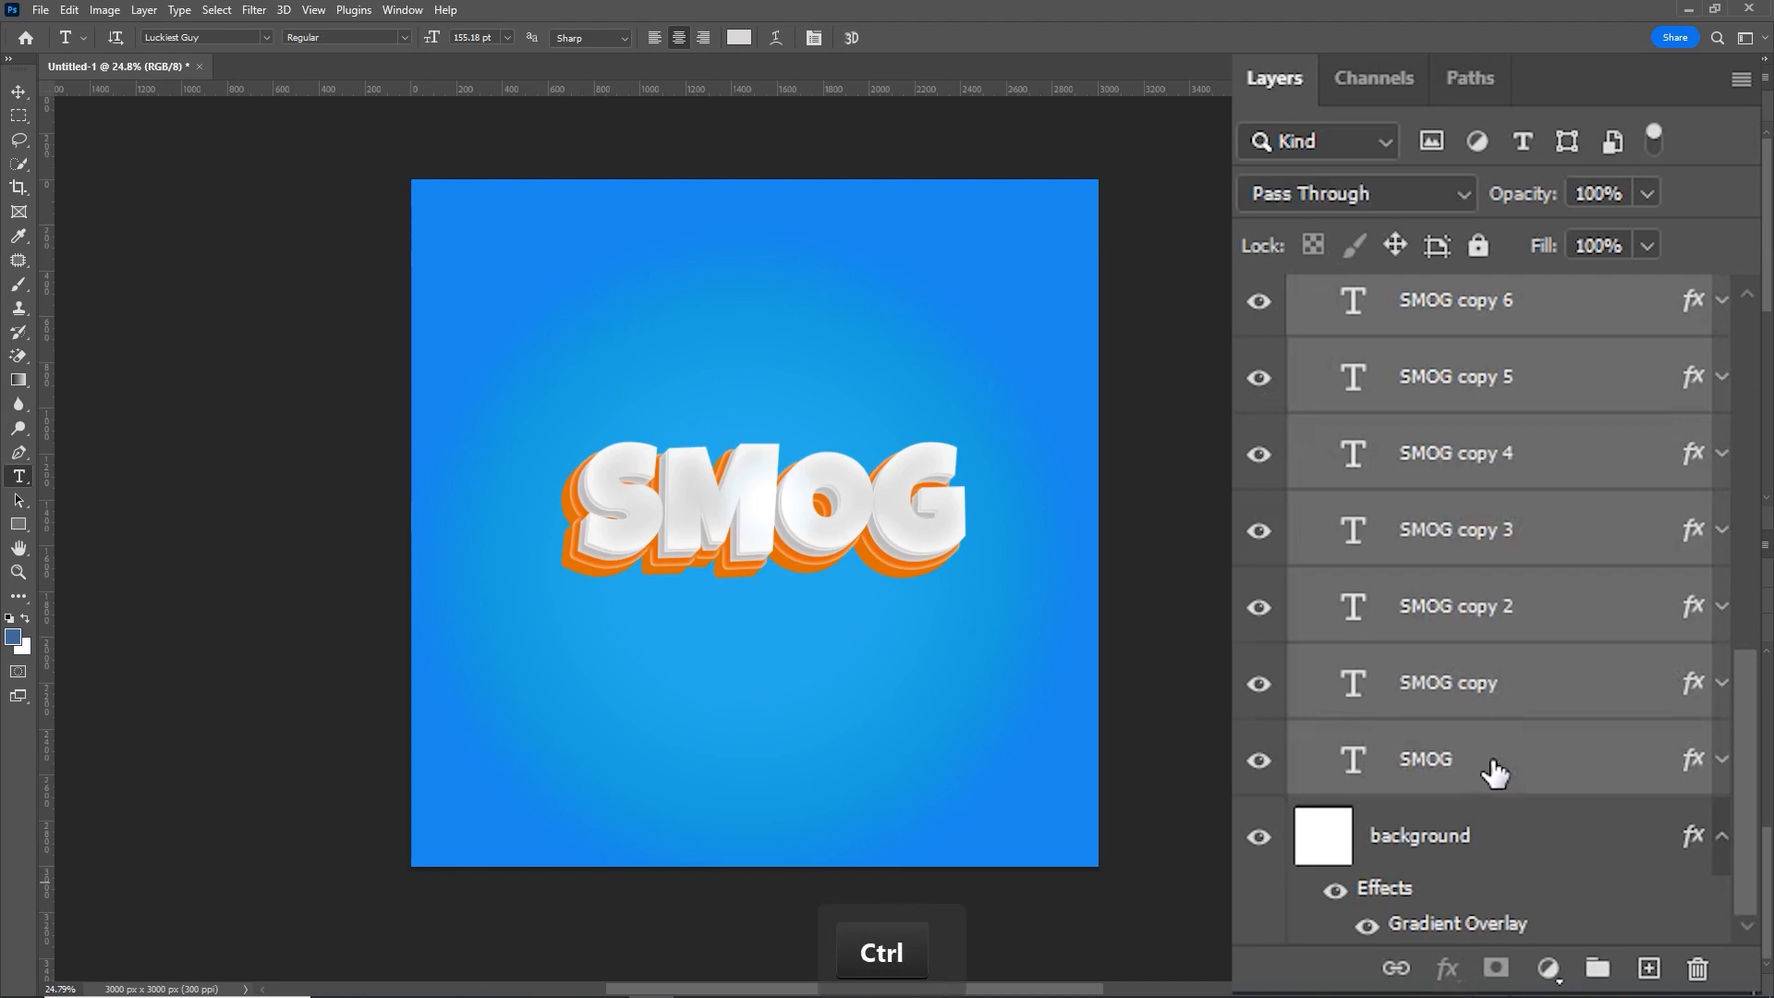
Step: Add a Color Overlay in darker orange cb5a06 to the new group of the rearmost SMOG copies
{"action": "left_click", "coordinate": [1568, 793]}
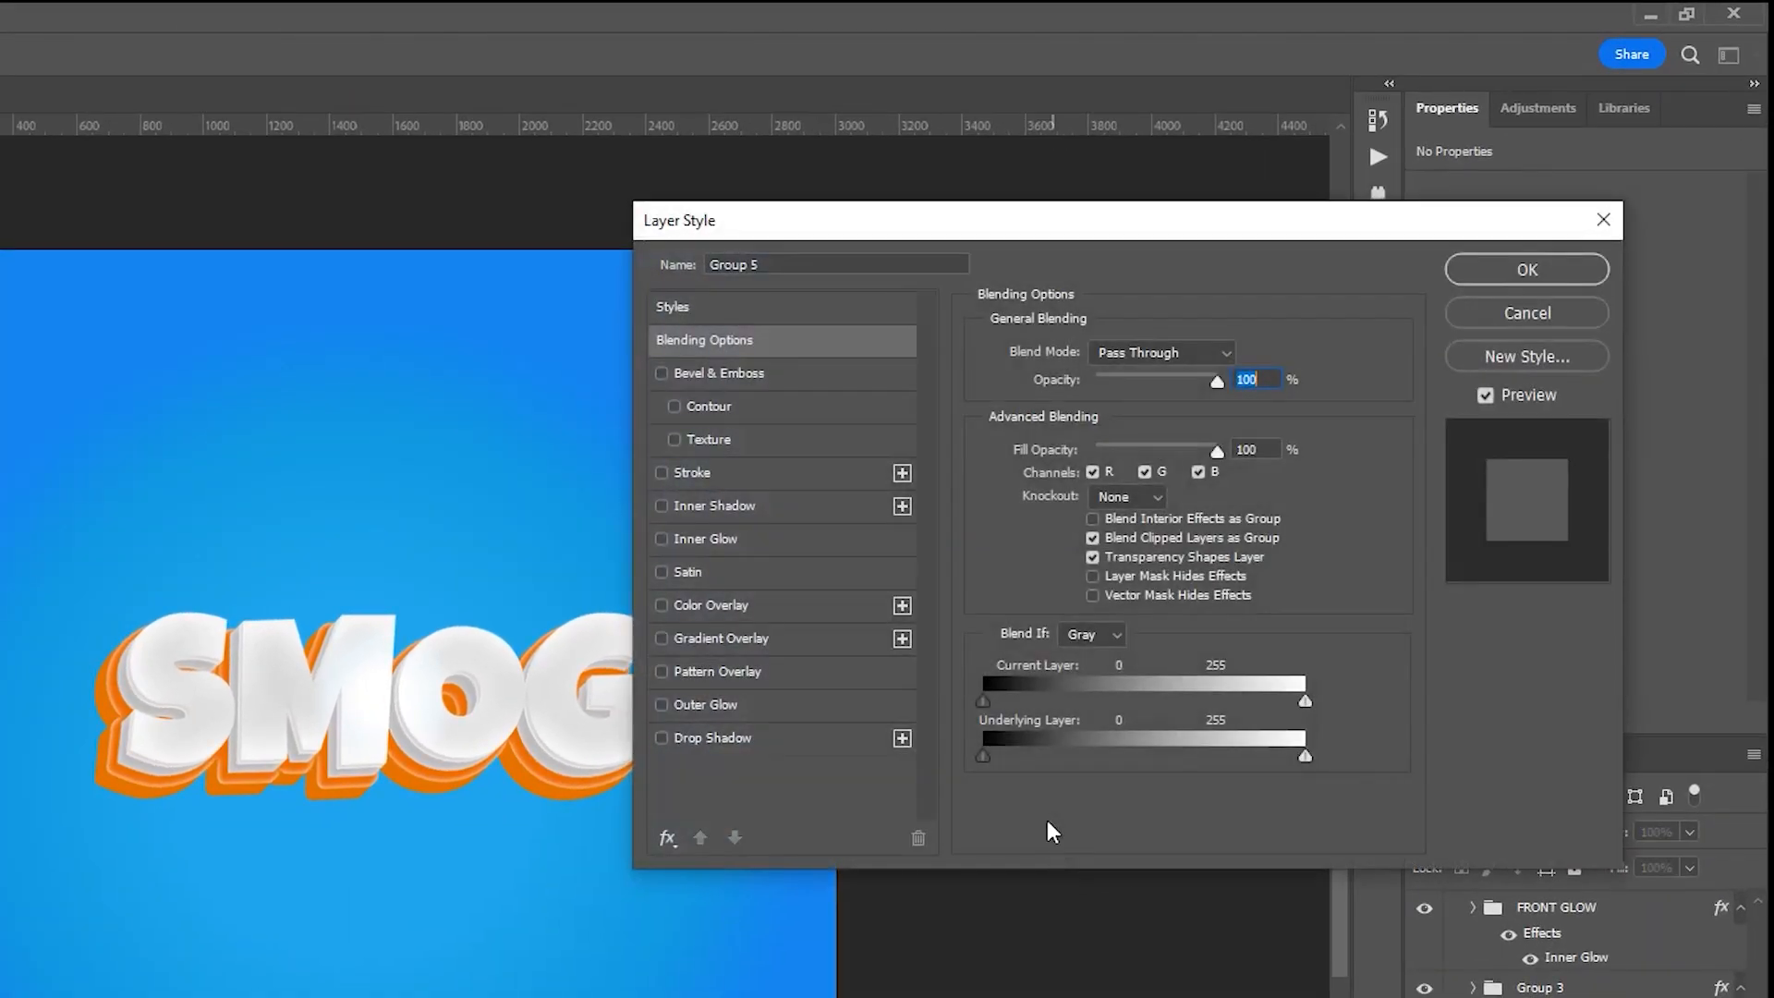
{"action": "left_click_drag", "start_coordinate": [878, 224], "coordinate": [1213, 221]}
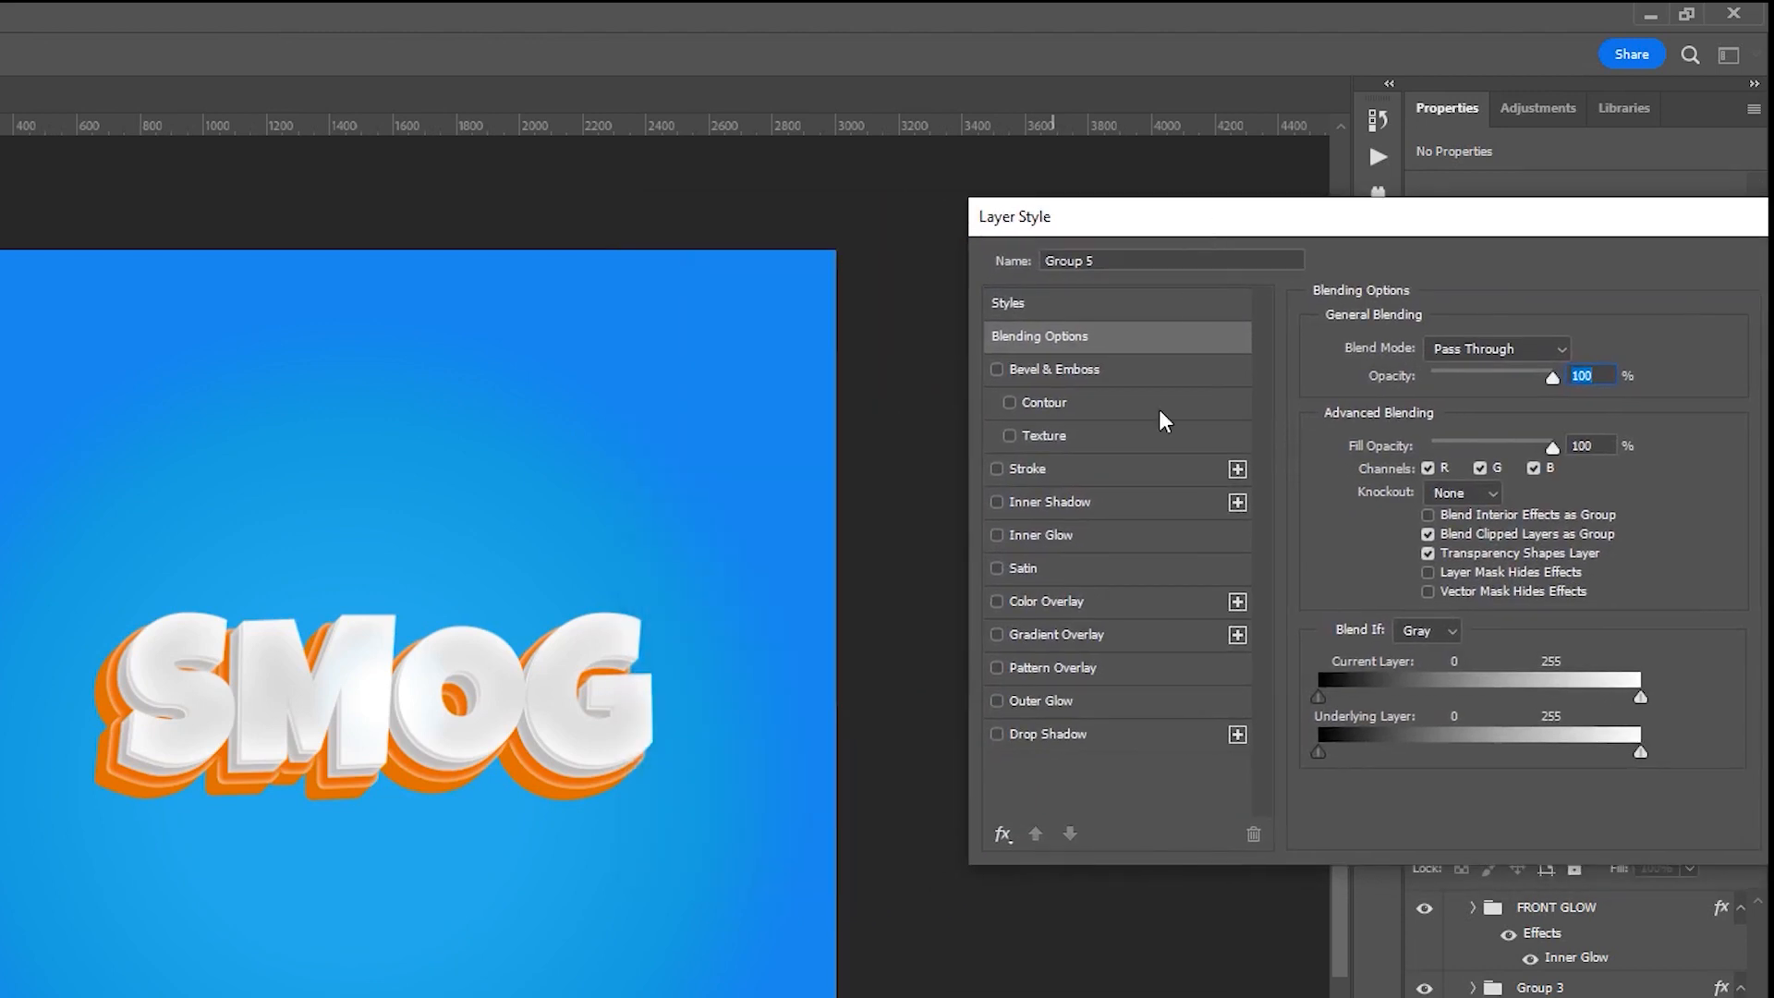
{"action": "left_click", "coordinate": [1085, 607]}
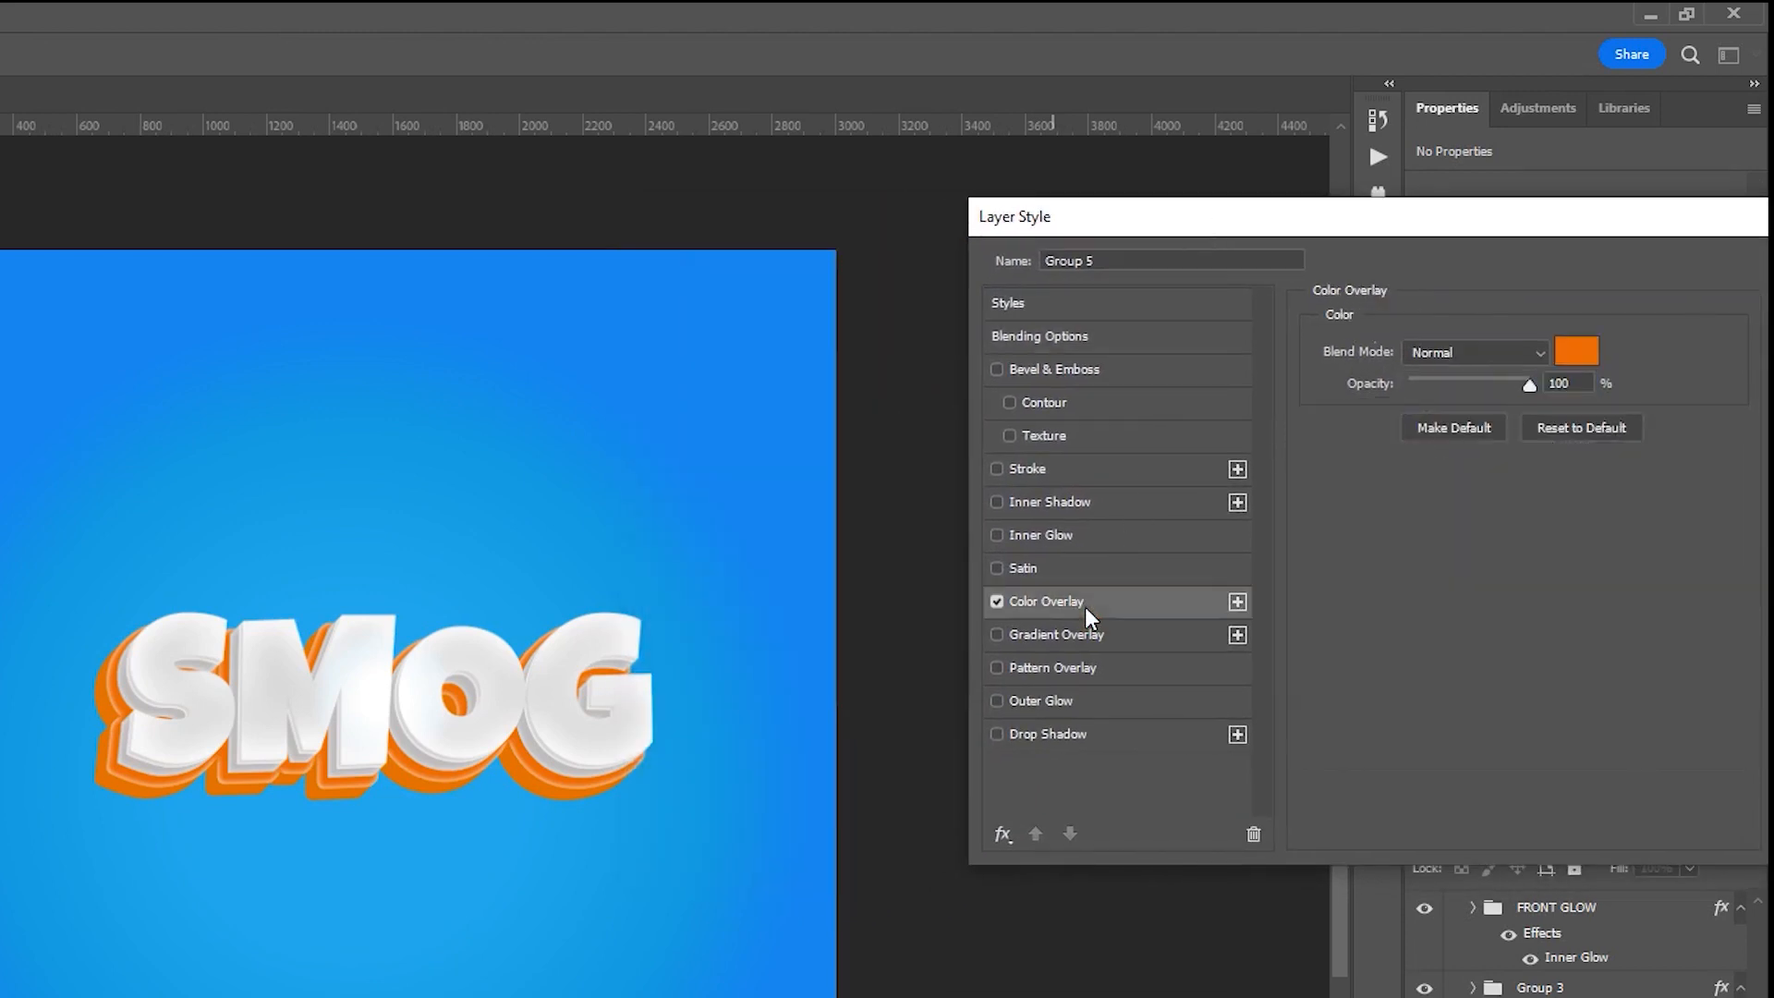
{"action": "left_click", "coordinate": [1575, 351]}
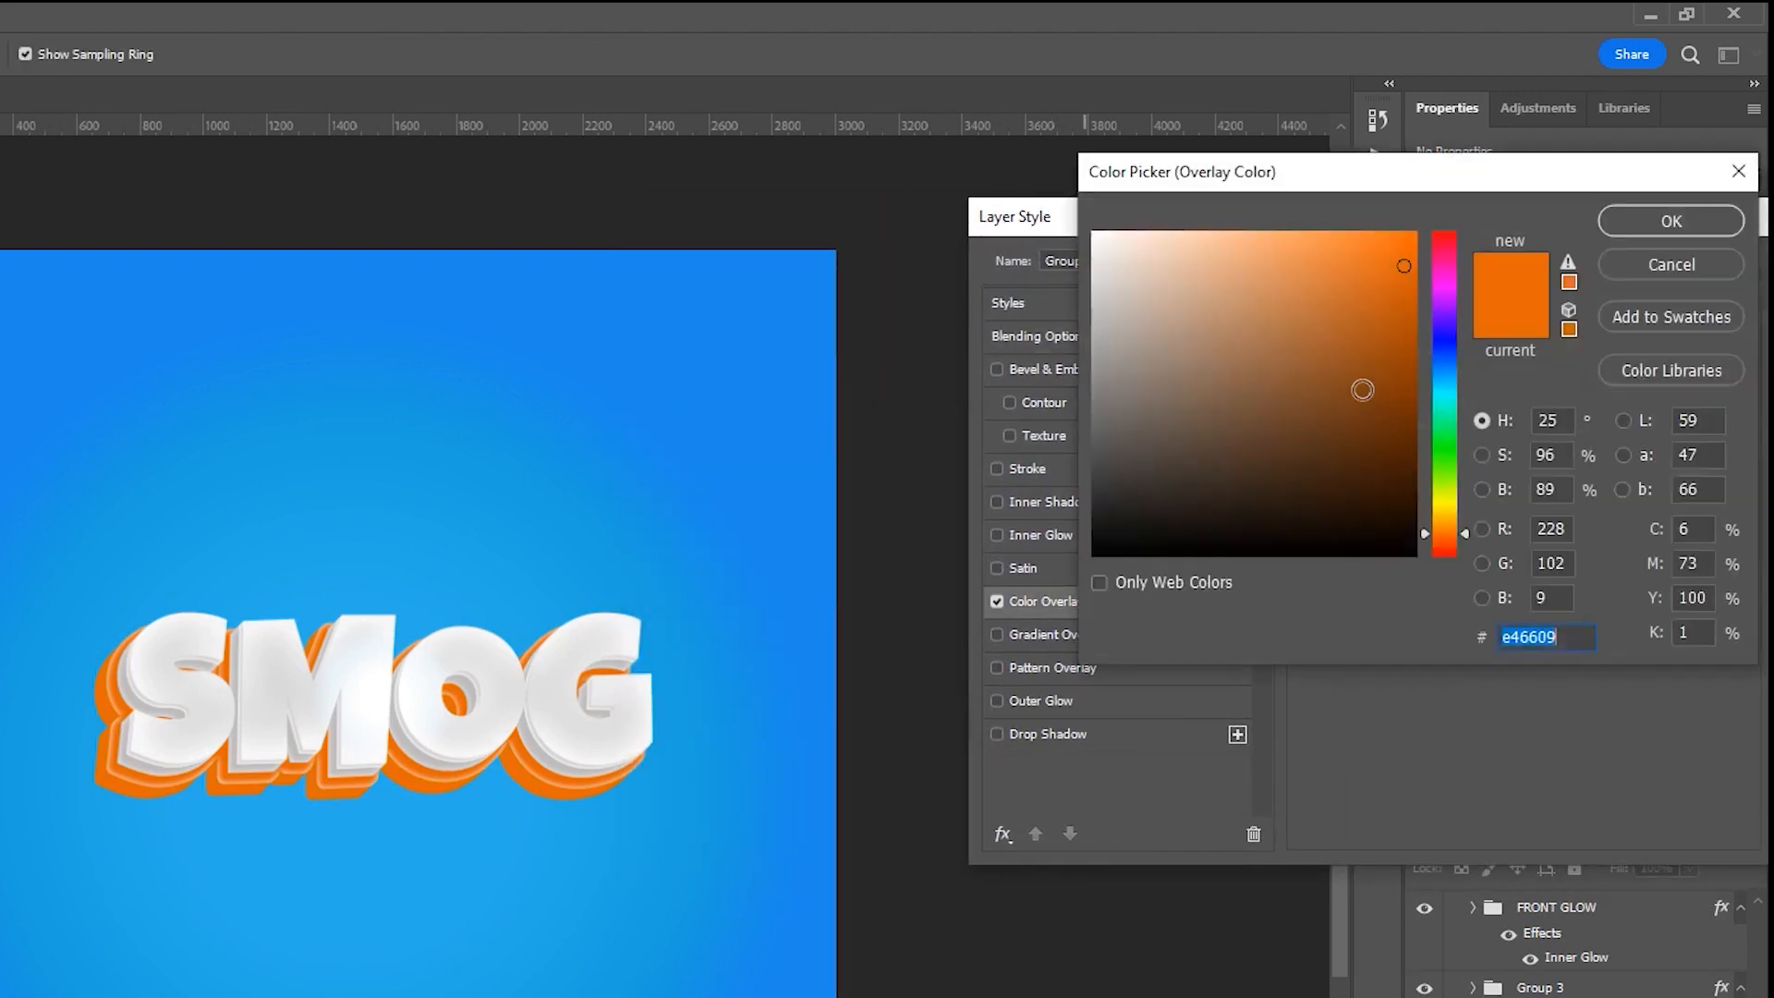
{"action": "left_click", "coordinate": [1406, 297]}
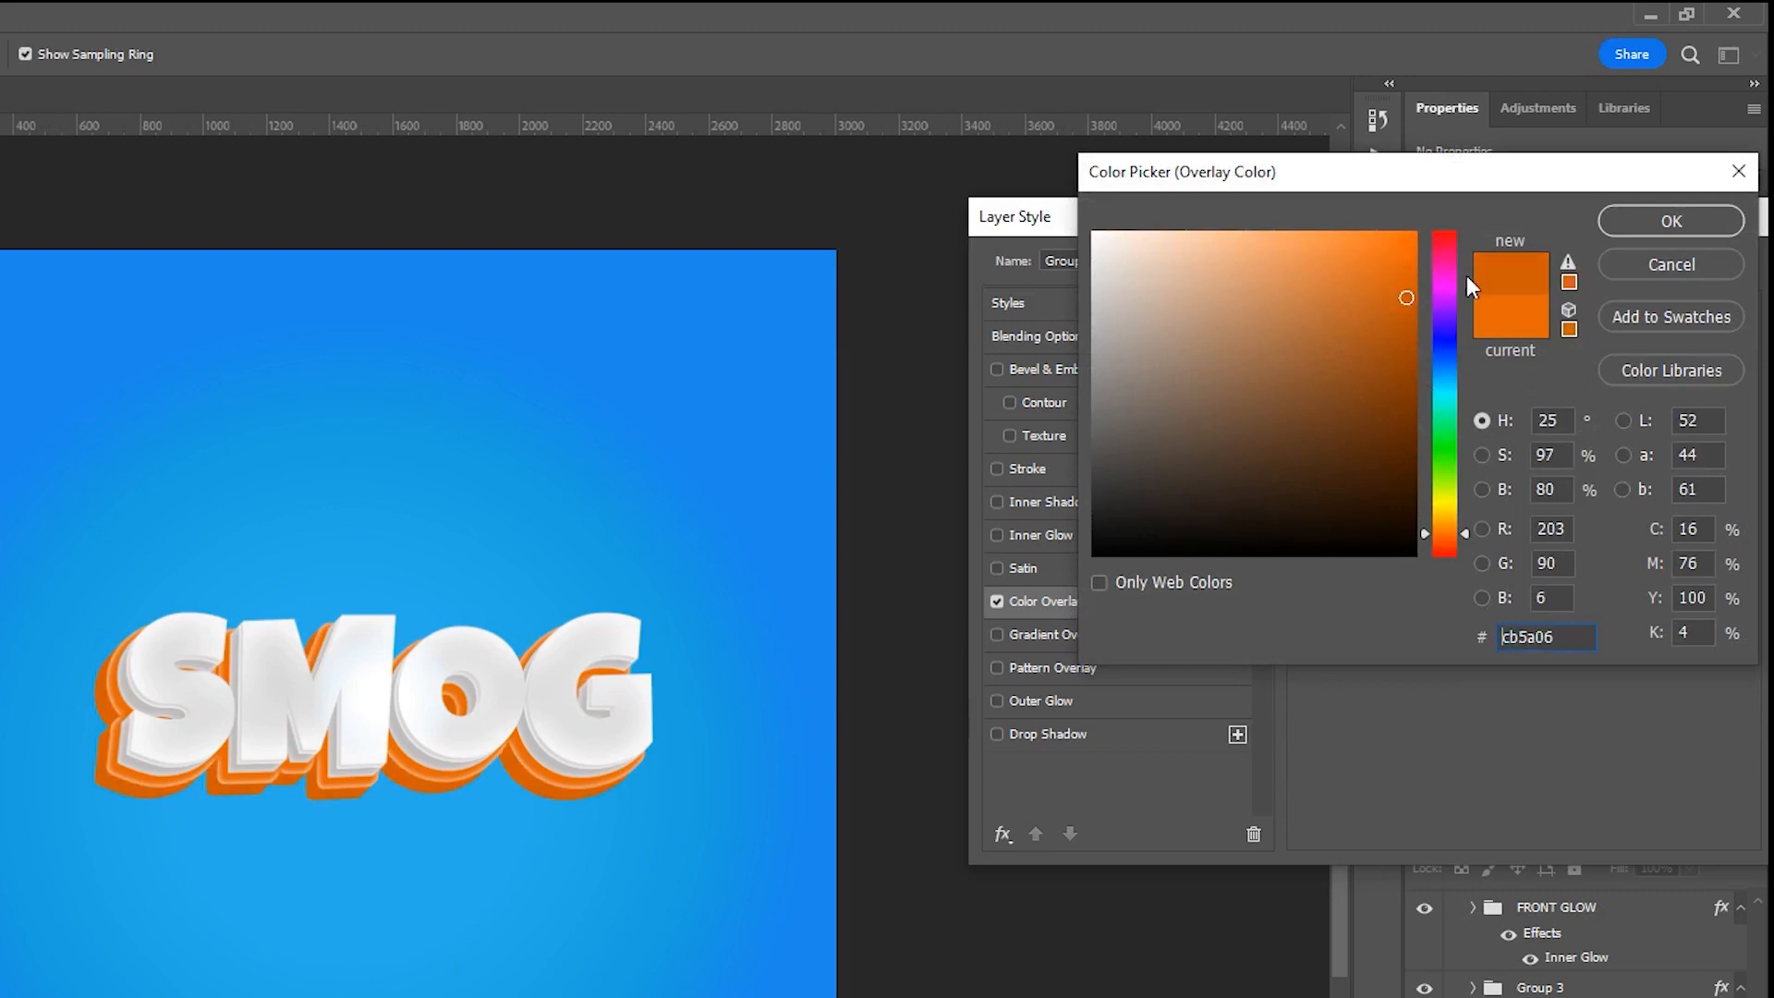
{"action": "left_click", "coordinate": [1604, 223]}
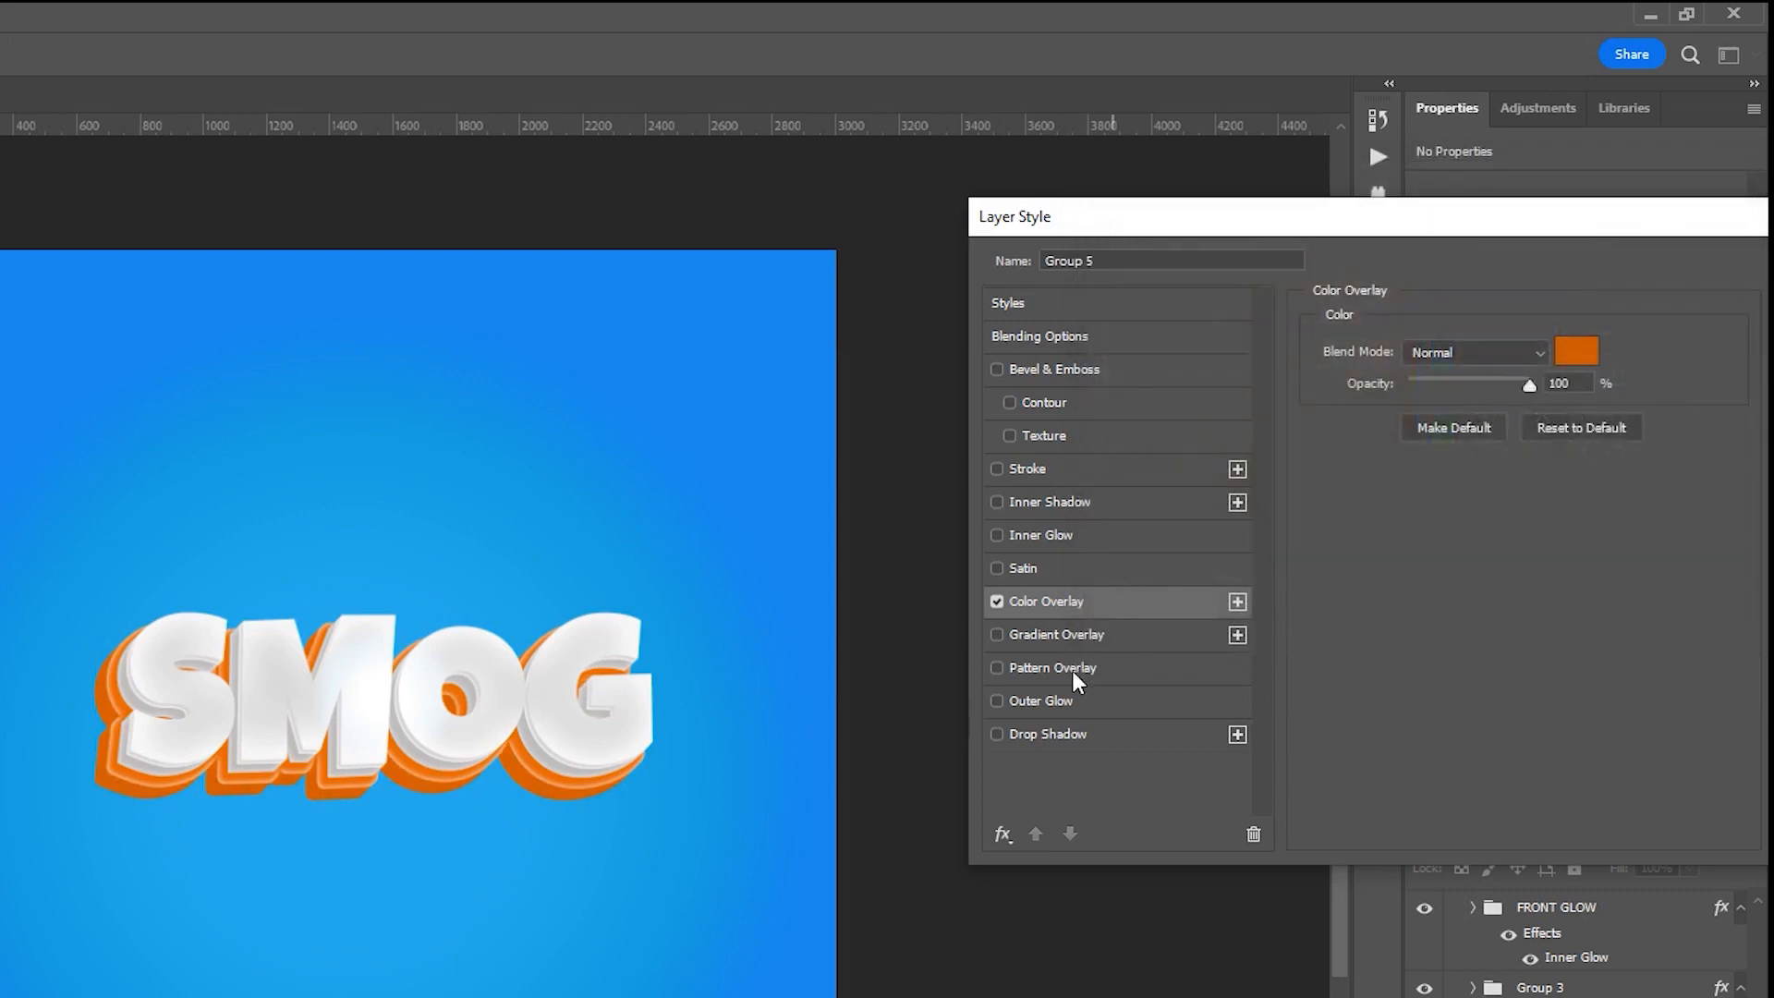
Step: Enable a Drop Shadow on the rearmost group with 21% opacity and 9% spread, and apply the layer style
{"action": "left_click", "coordinate": [1031, 733]}
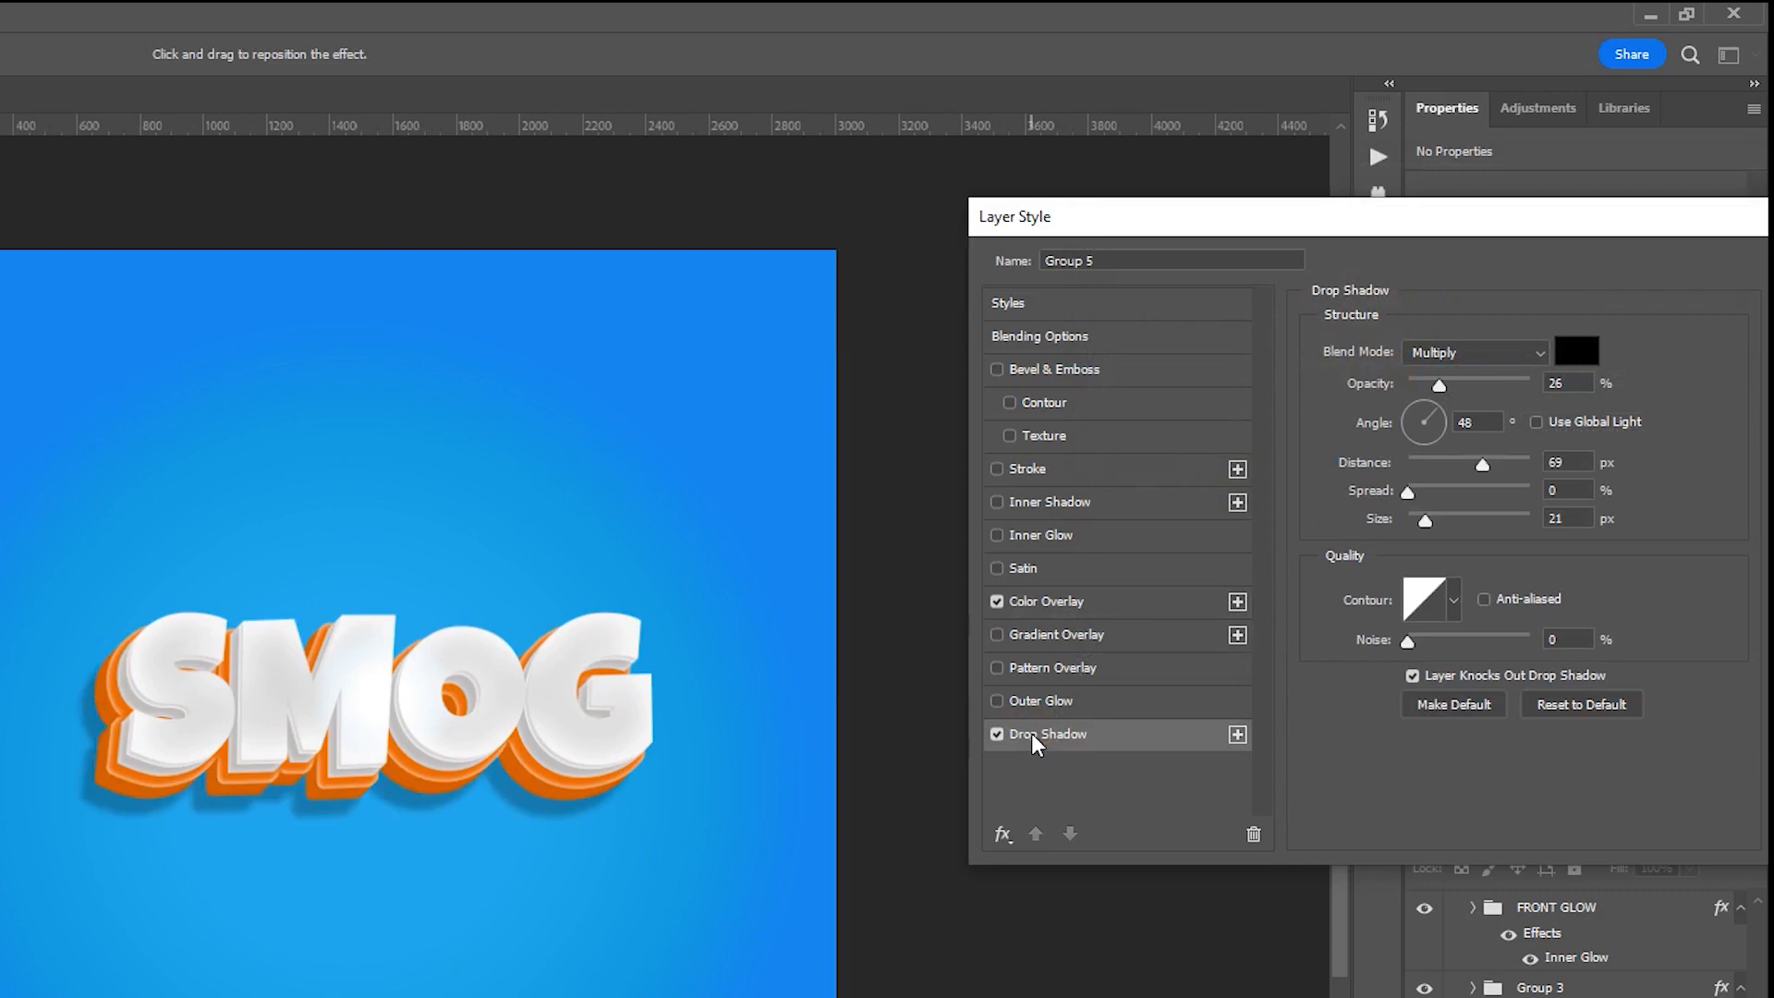
{"action": "mouse_move", "coordinate": [1438, 385]}
{"action": "left_mouse_down"}
{"action": "mouse_move", "coordinate": [1478, 388]}
{"action": "mouse_move", "coordinate": [1427, 399]}
{"action": "left_mouse_up"}
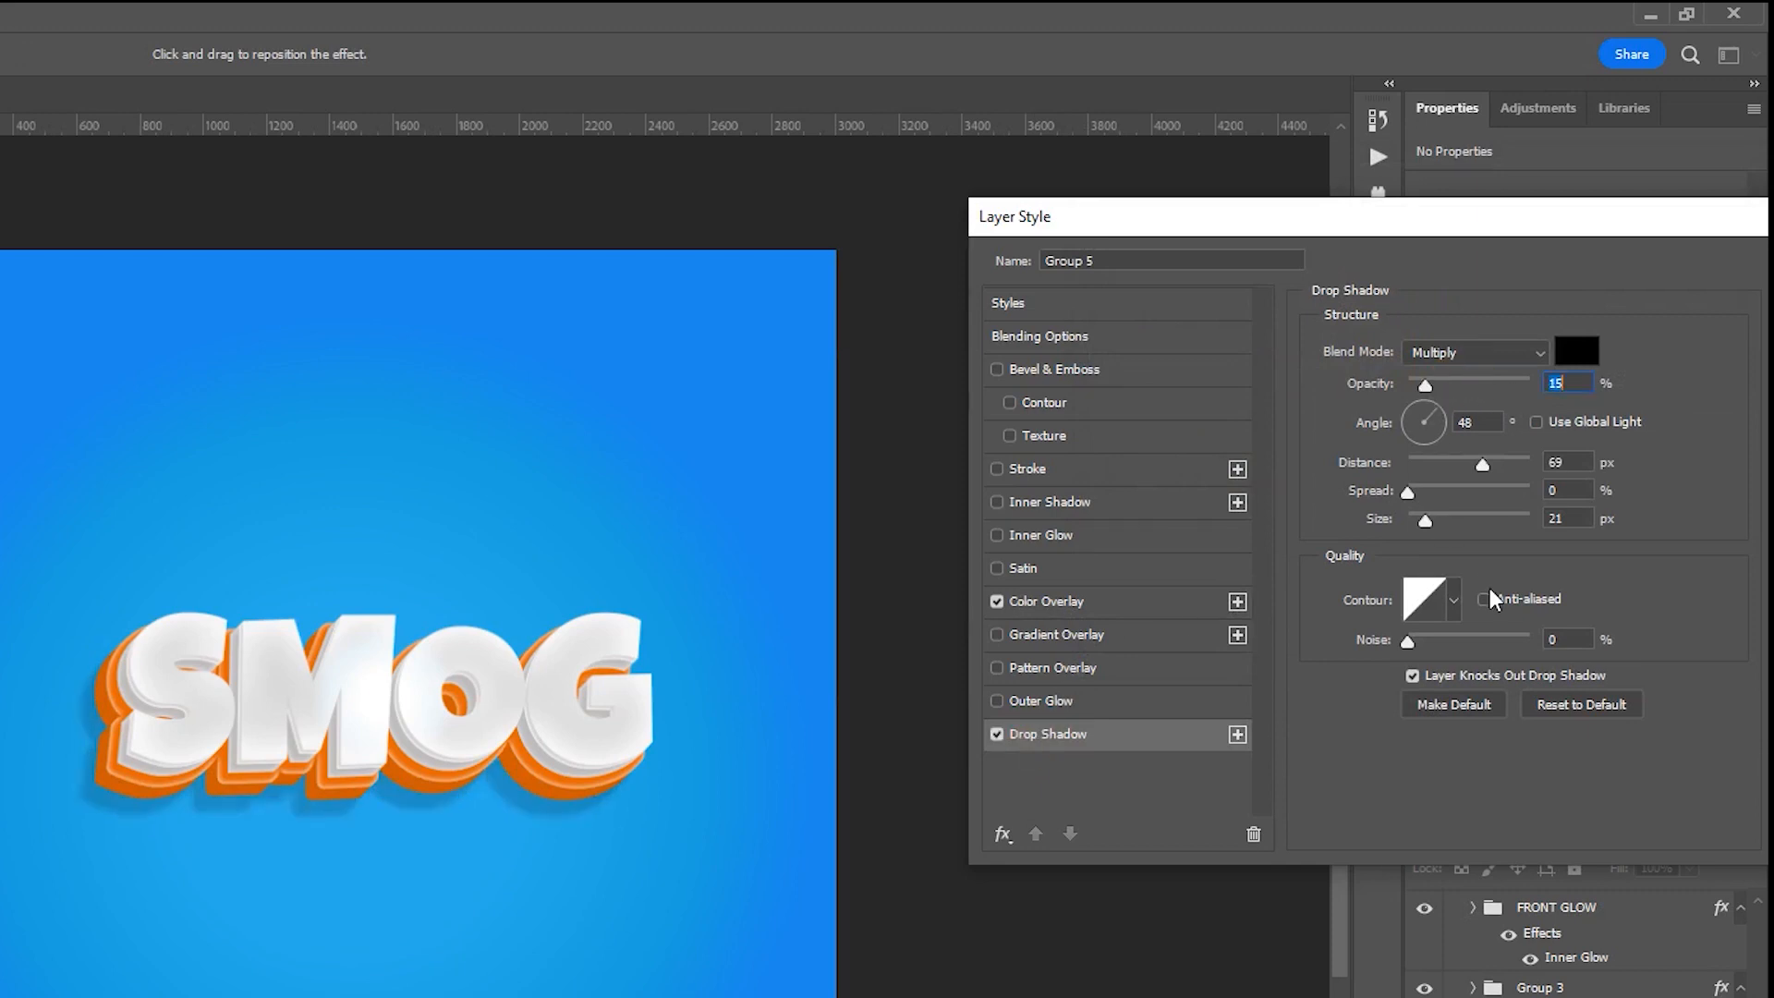
{"action": "left_click_drag", "start_coordinate": [1418, 500], "coordinate": [1420, 500]}
{"action": "left_click_drag", "start_coordinate": [1425, 386], "coordinate": [1434, 388]}
{"action": "left_click_drag", "start_coordinate": [1439, 227], "coordinate": [1424, 229]}
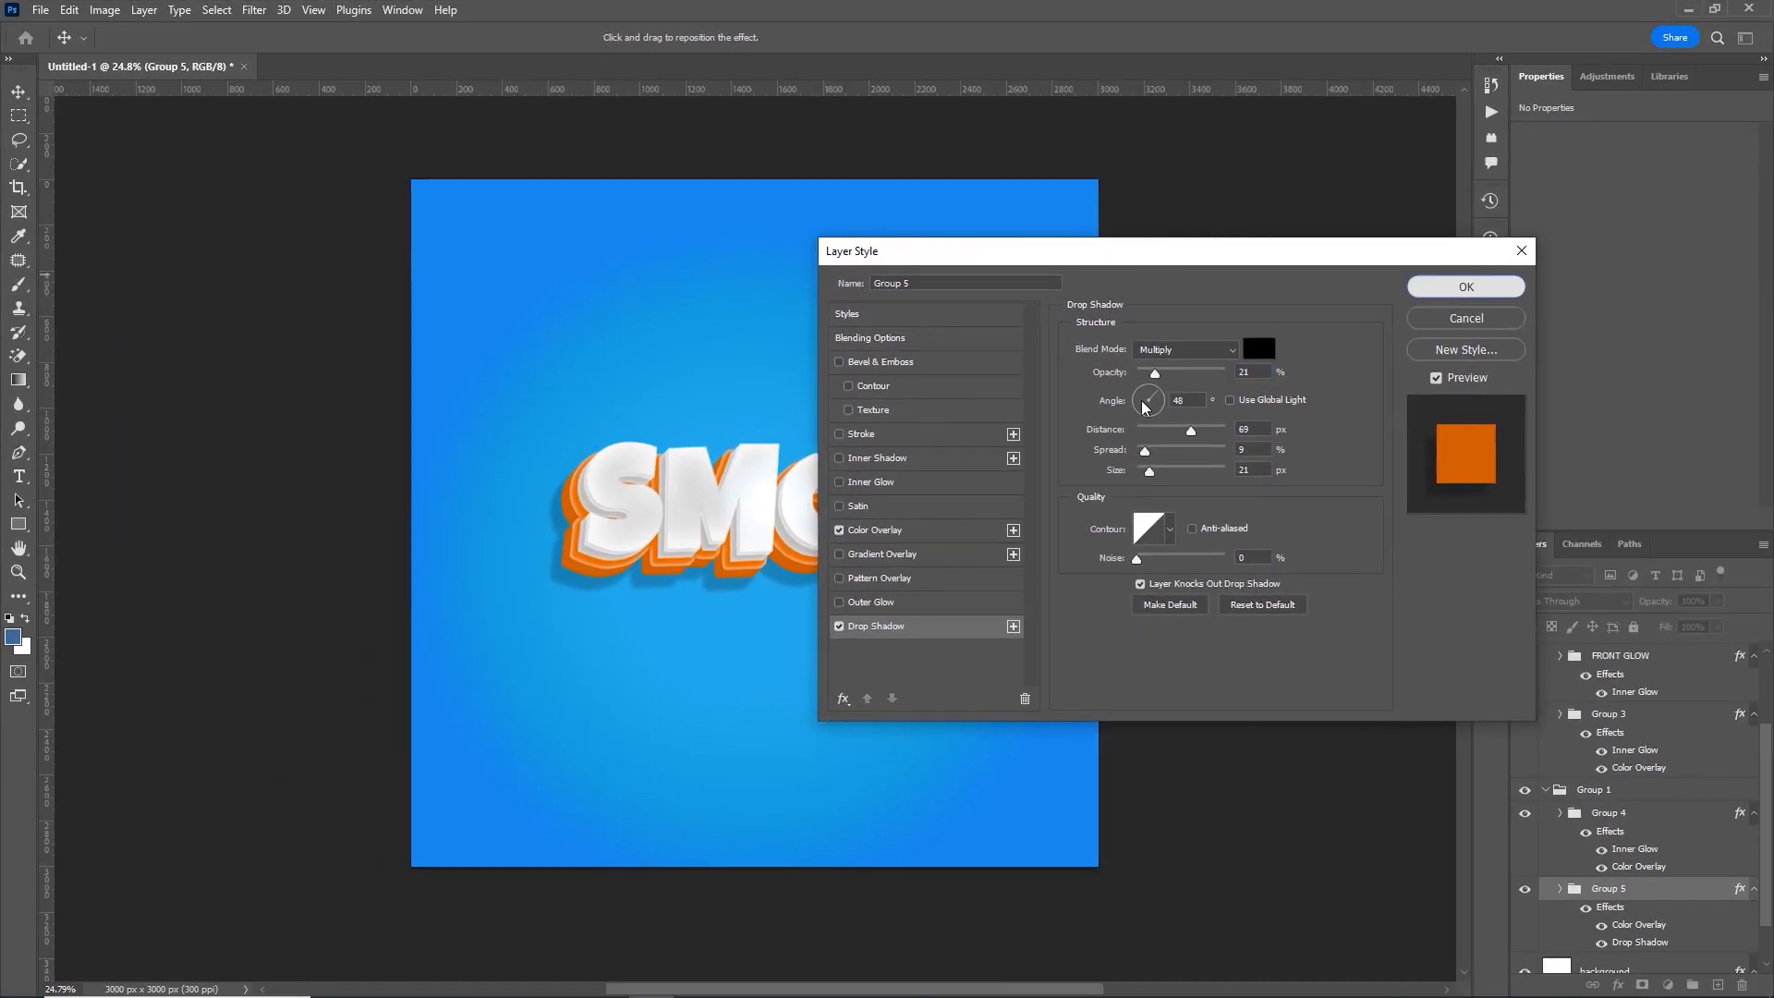
{"action": "key", "text": "Return"}
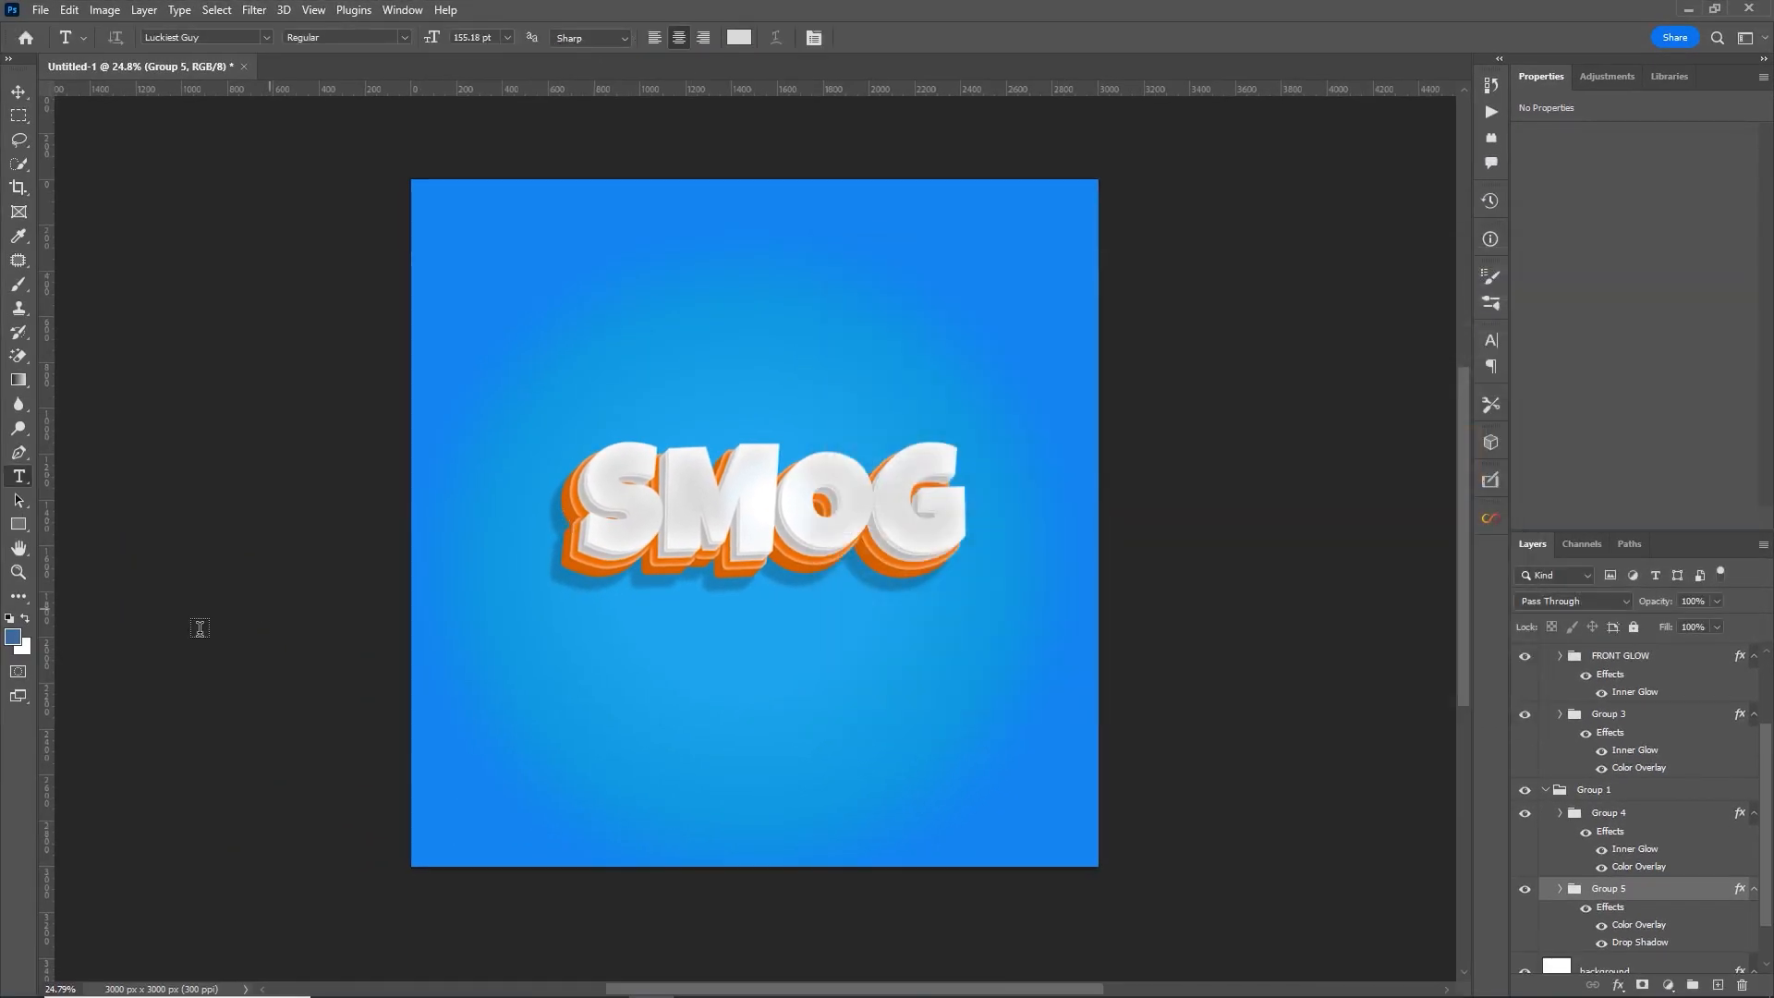
{"action": "scroll", "coordinate": [455, 507], "scroll_direction": "down", "scroll_amount": 2}
{"action": "scroll", "coordinate": [563, 506], "scroll_direction": "up", "scroll_amount": 1}
{"action": "scroll", "coordinate": [563, 507], "scroll_direction": "down", "scroll_amount": 2}
{"action": "scroll", "coordinate": [562, 505], "scroll_direction": "up", "scroll_amount": 2}
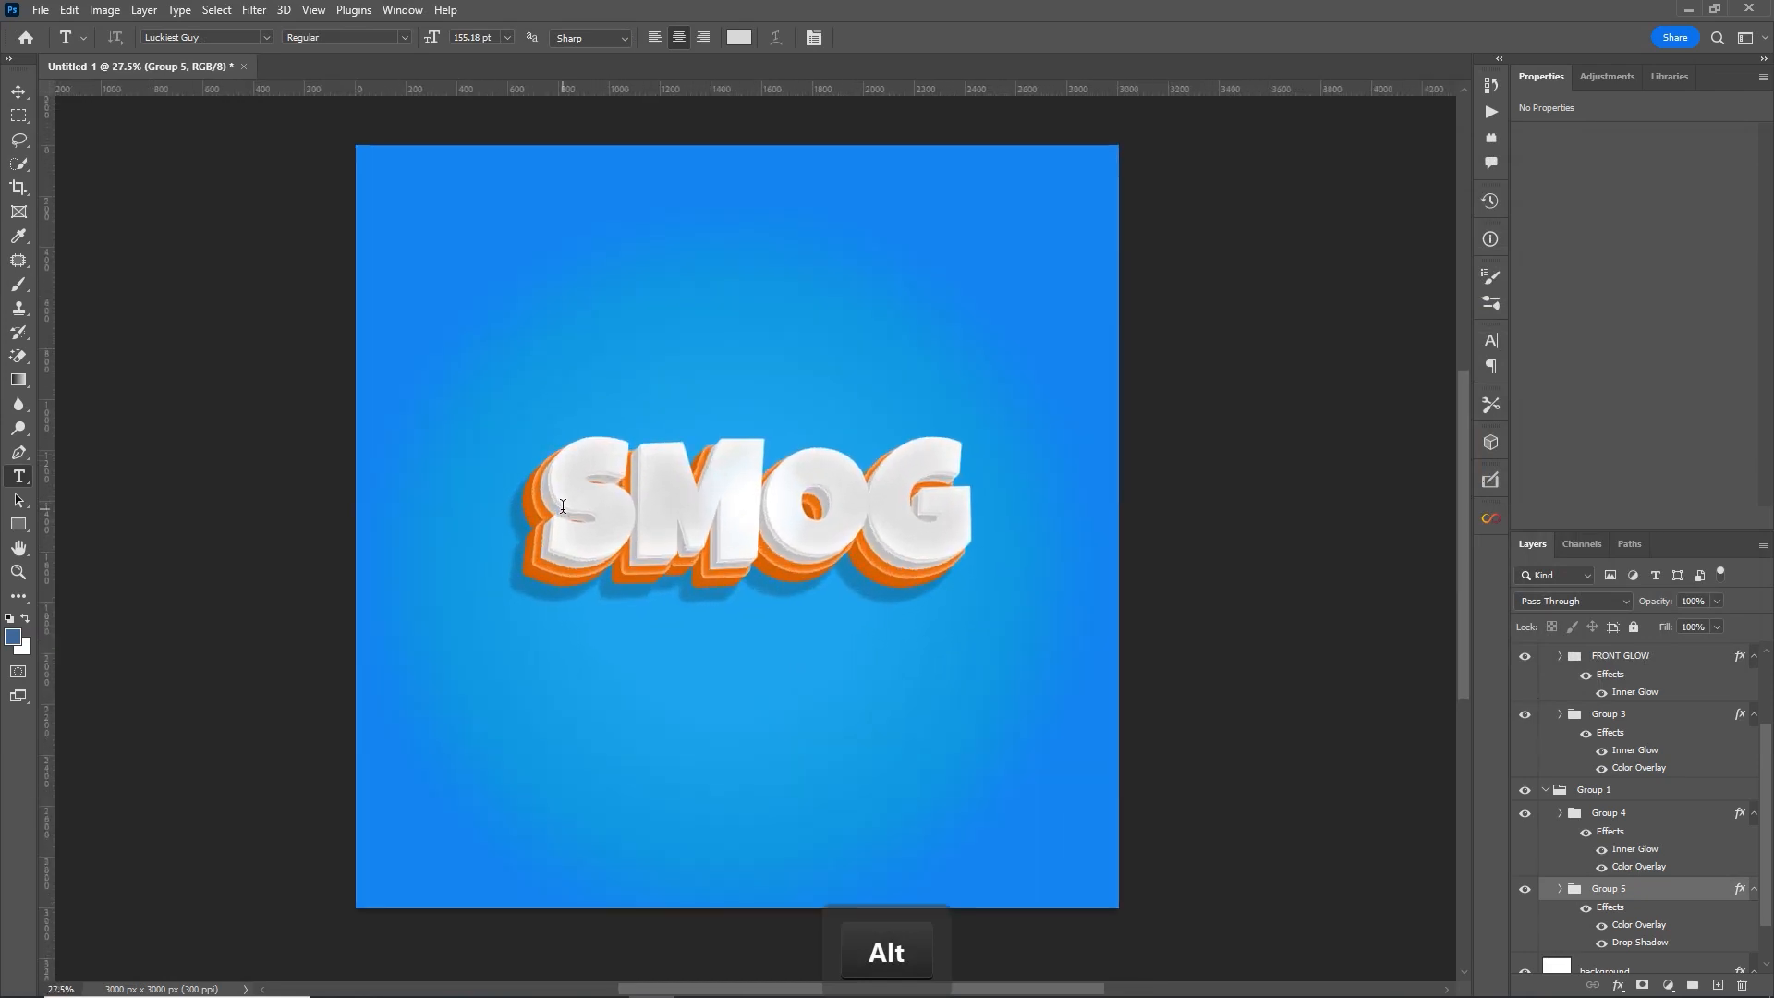
{"action": "scroll", "coordinate": [562, 506], "scroll_direction": "down", "scroll_amount": 2}
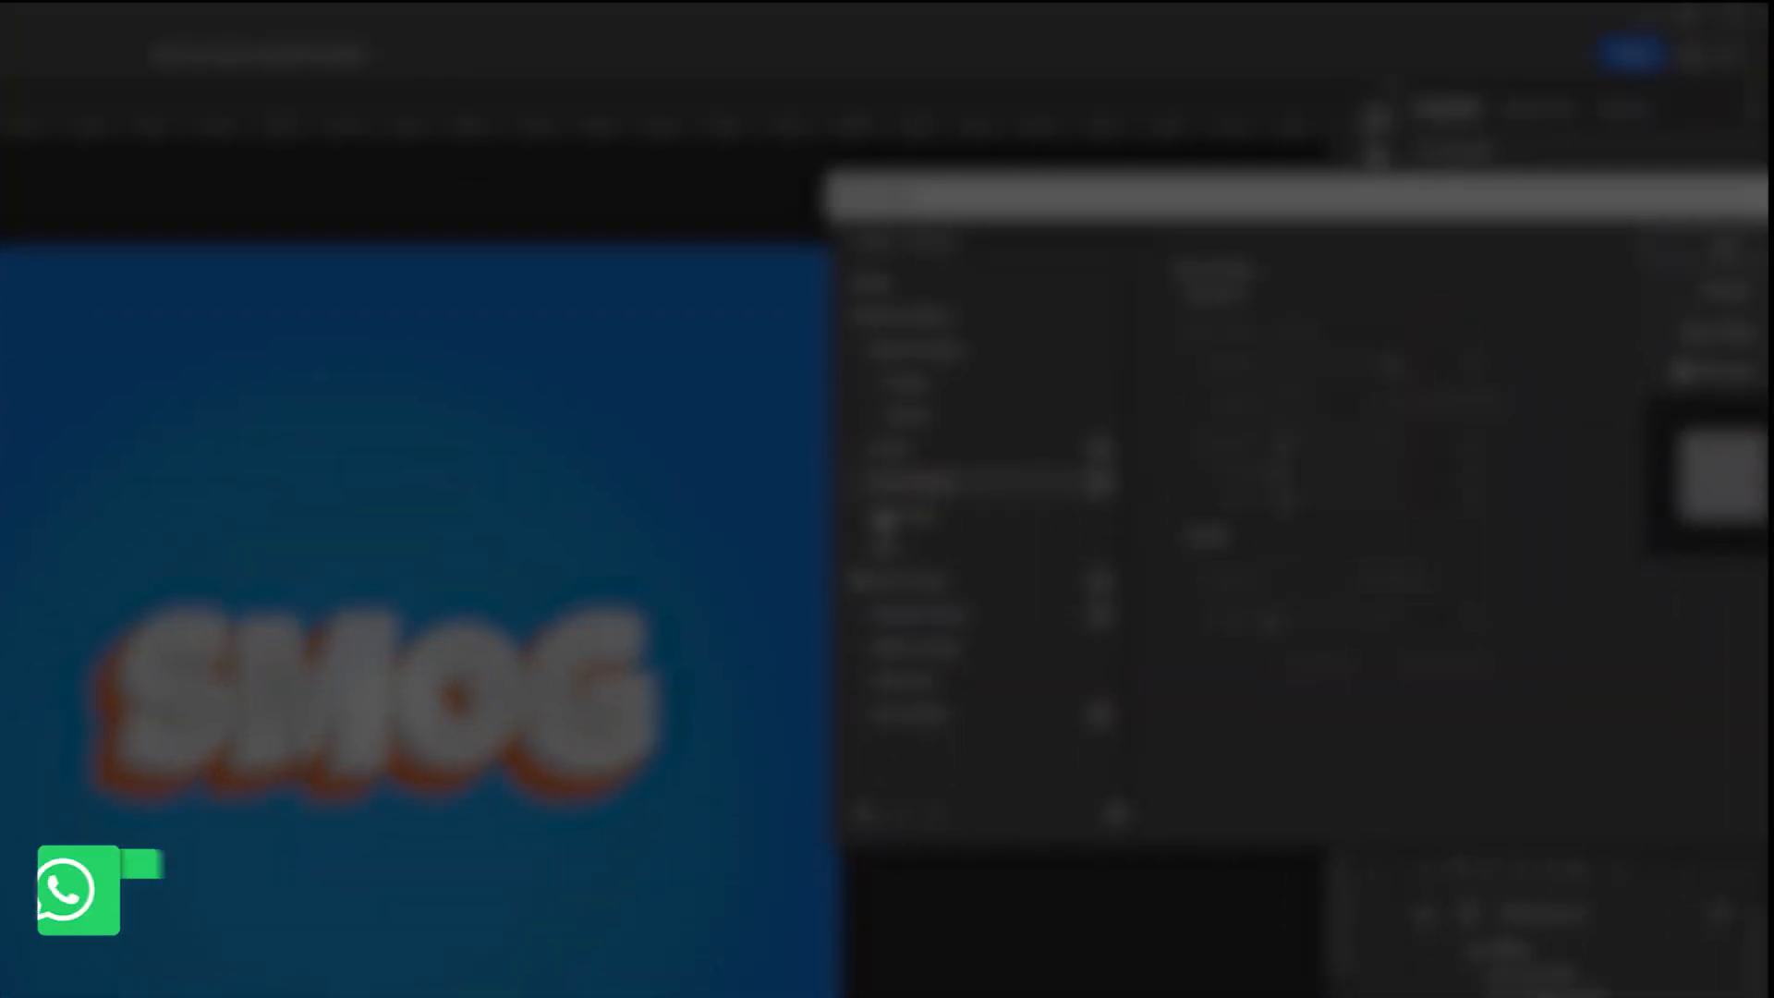
{"action": "left_click", "coordinate": [1277, 681]}
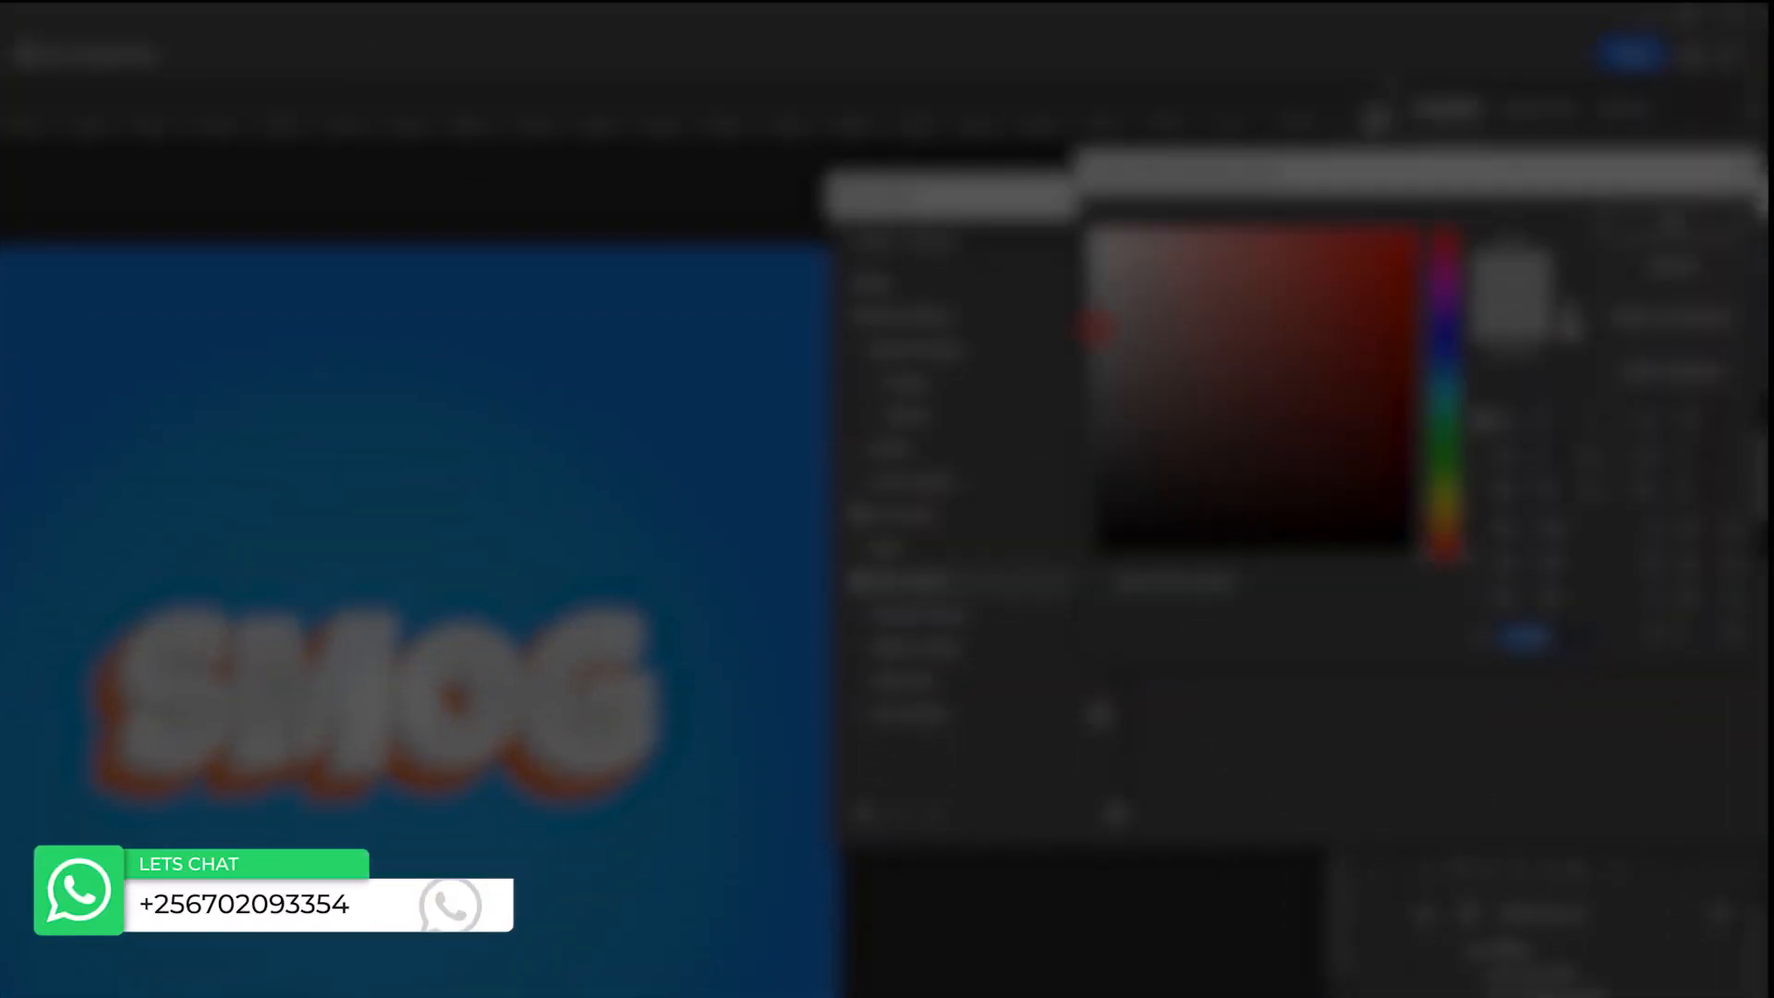